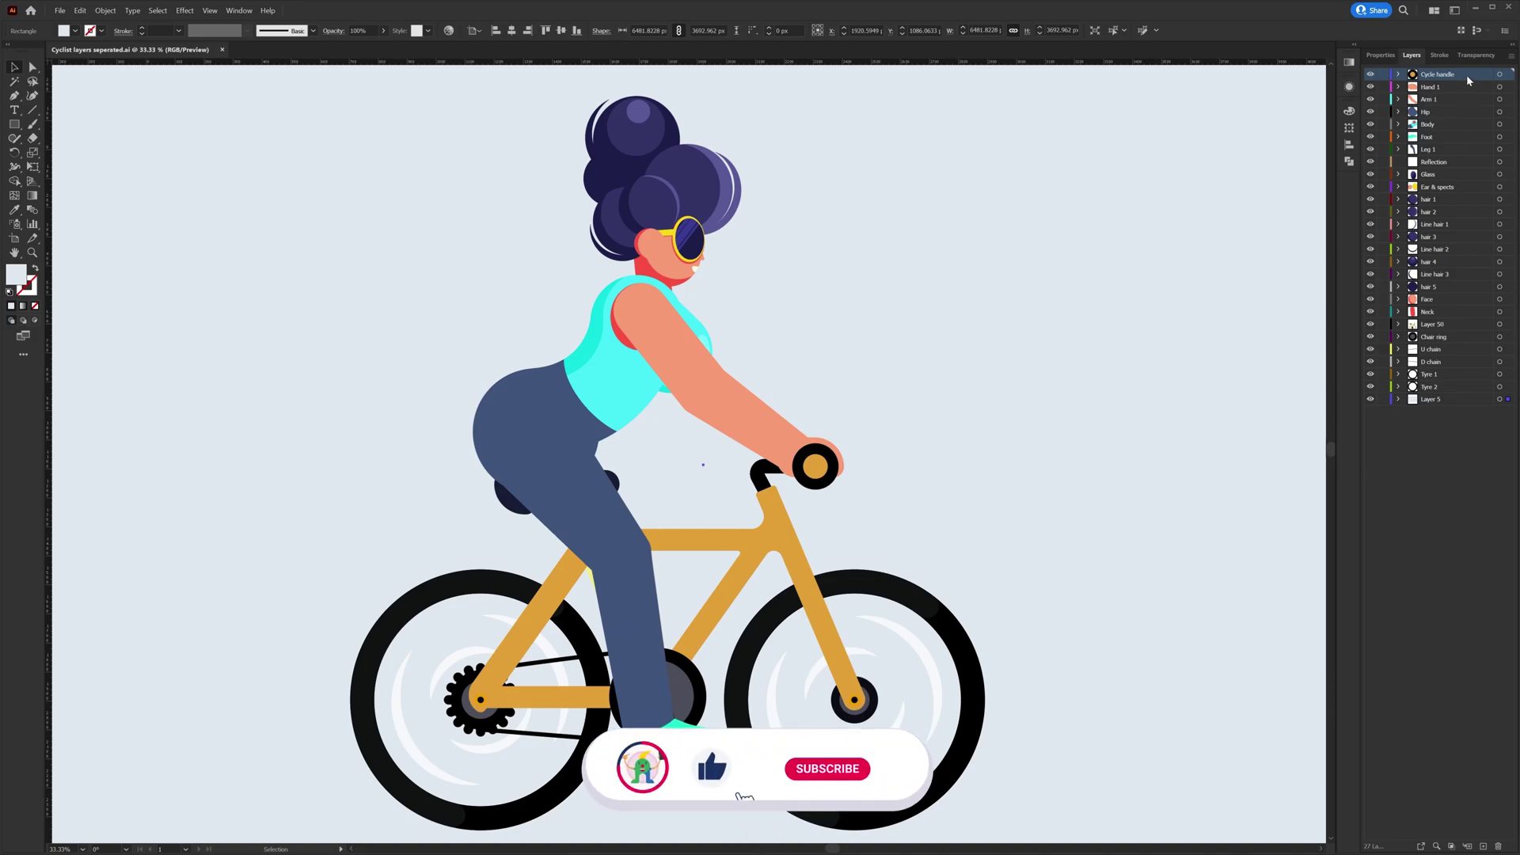
- Inspect the separate Cycle handle, Hand 1 and Arm 1 layers, trial-moving the arm away from the body and undoing the move
click(1500, 74)
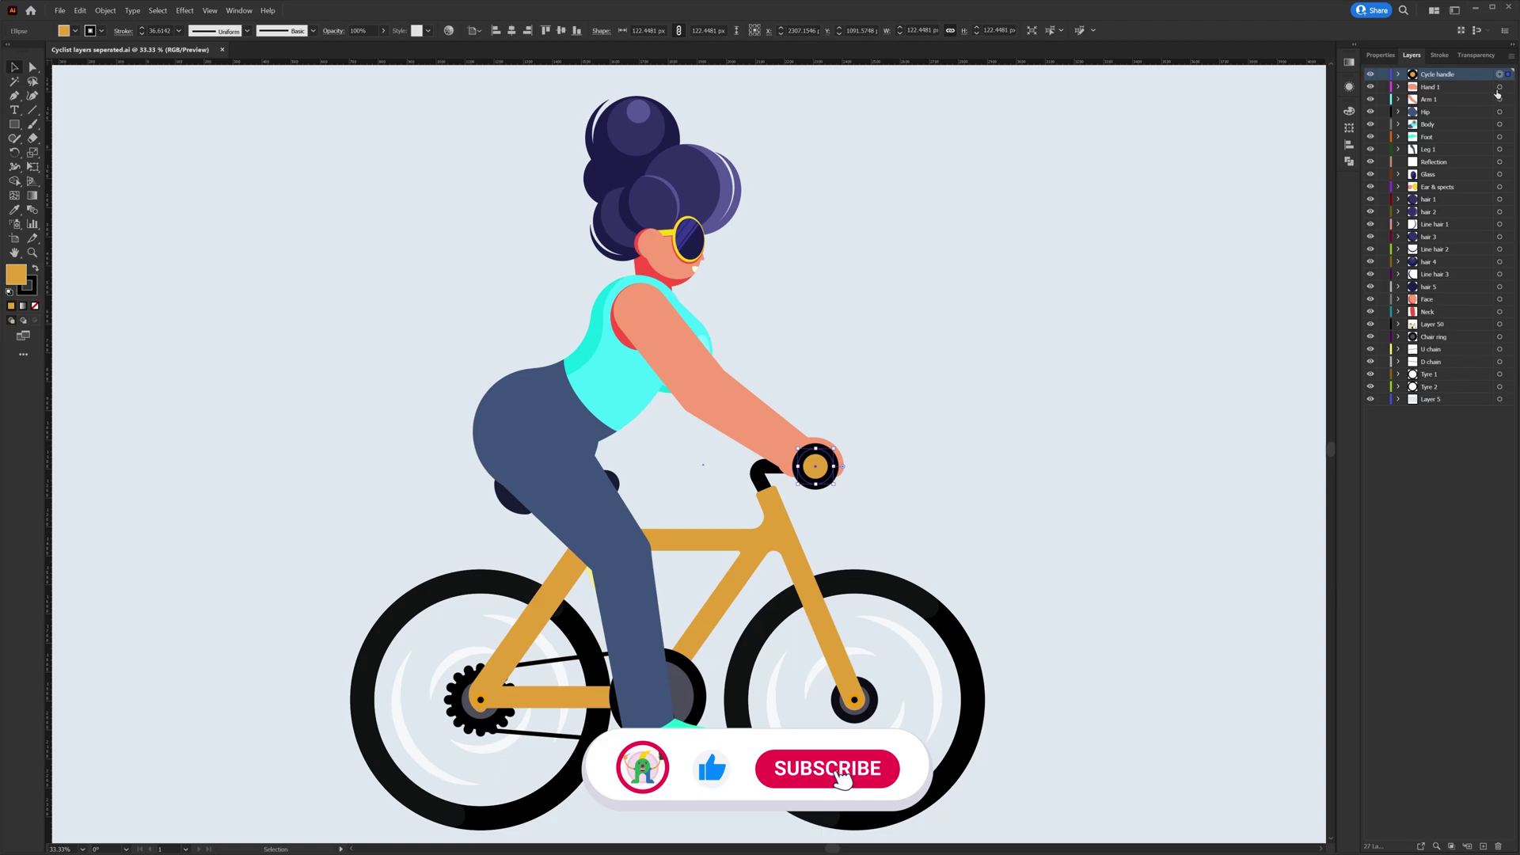
click(1499, 87)
click(1499, 99)
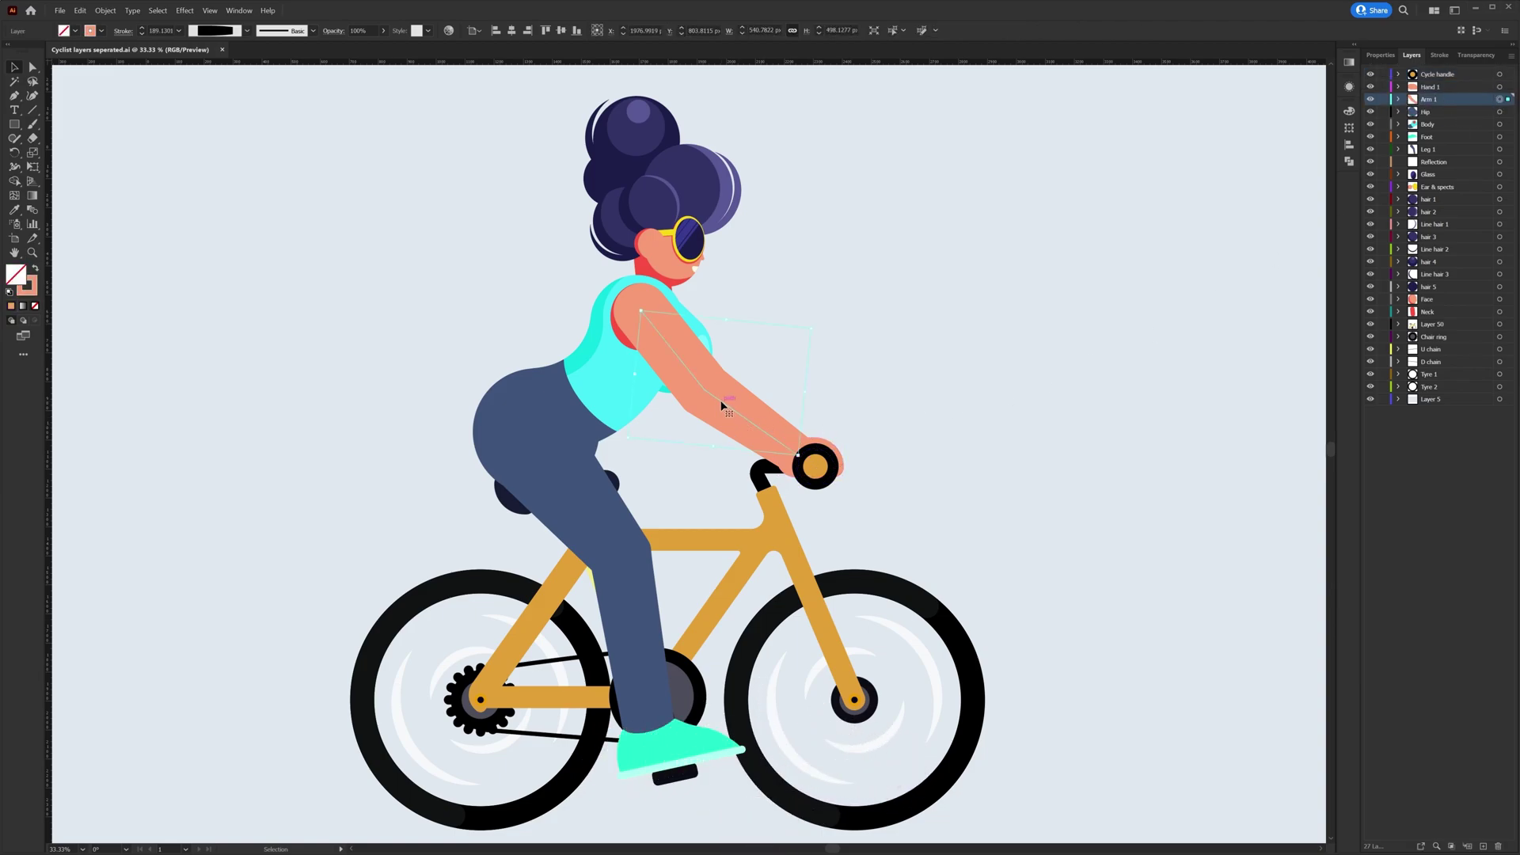
drag(721, 406, 879, 336)
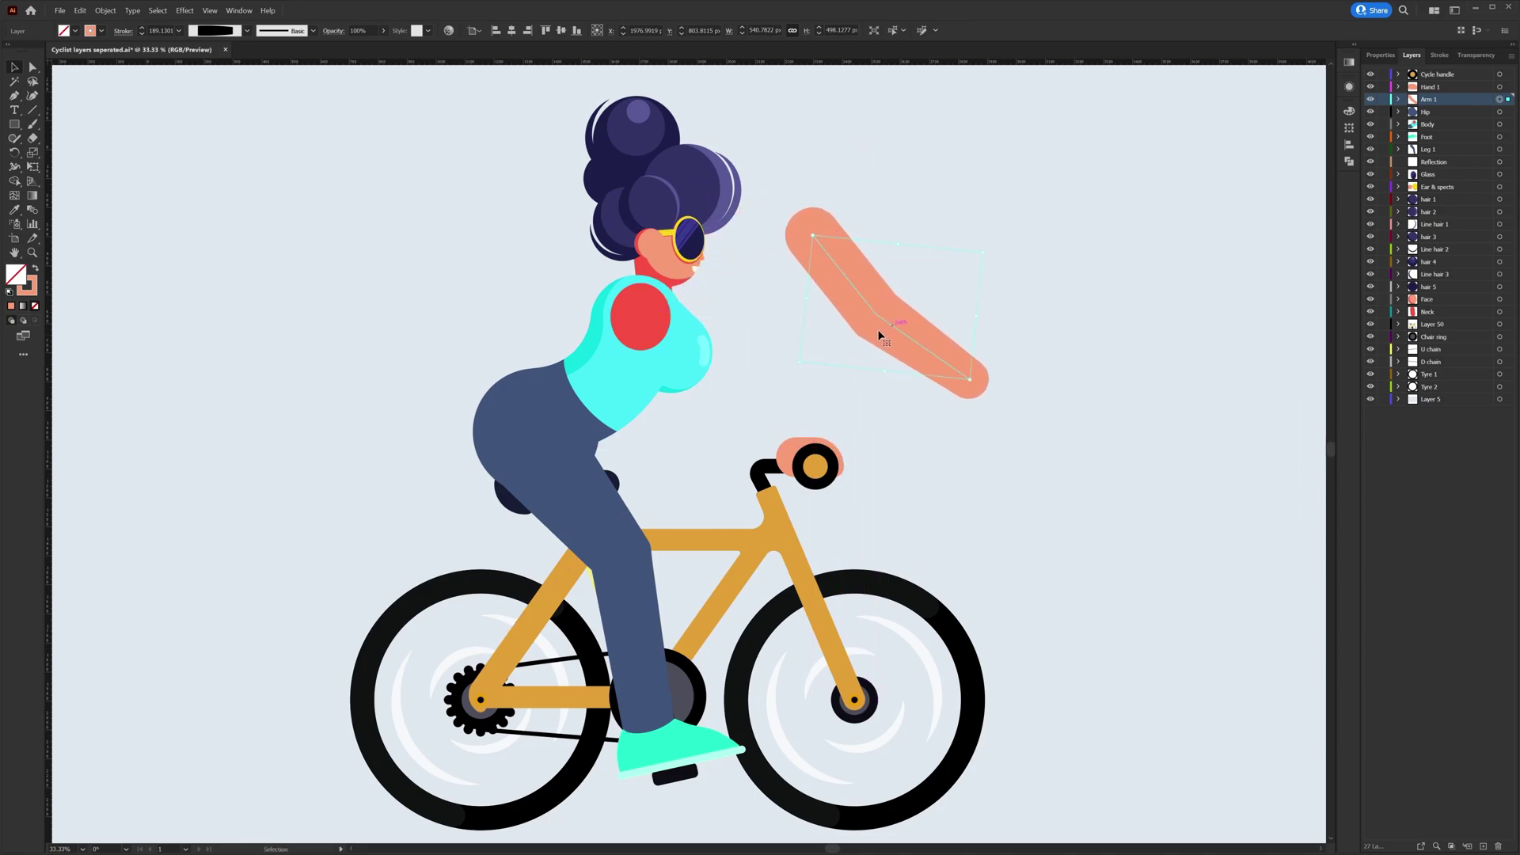
key(ctrl+z)
key(v)
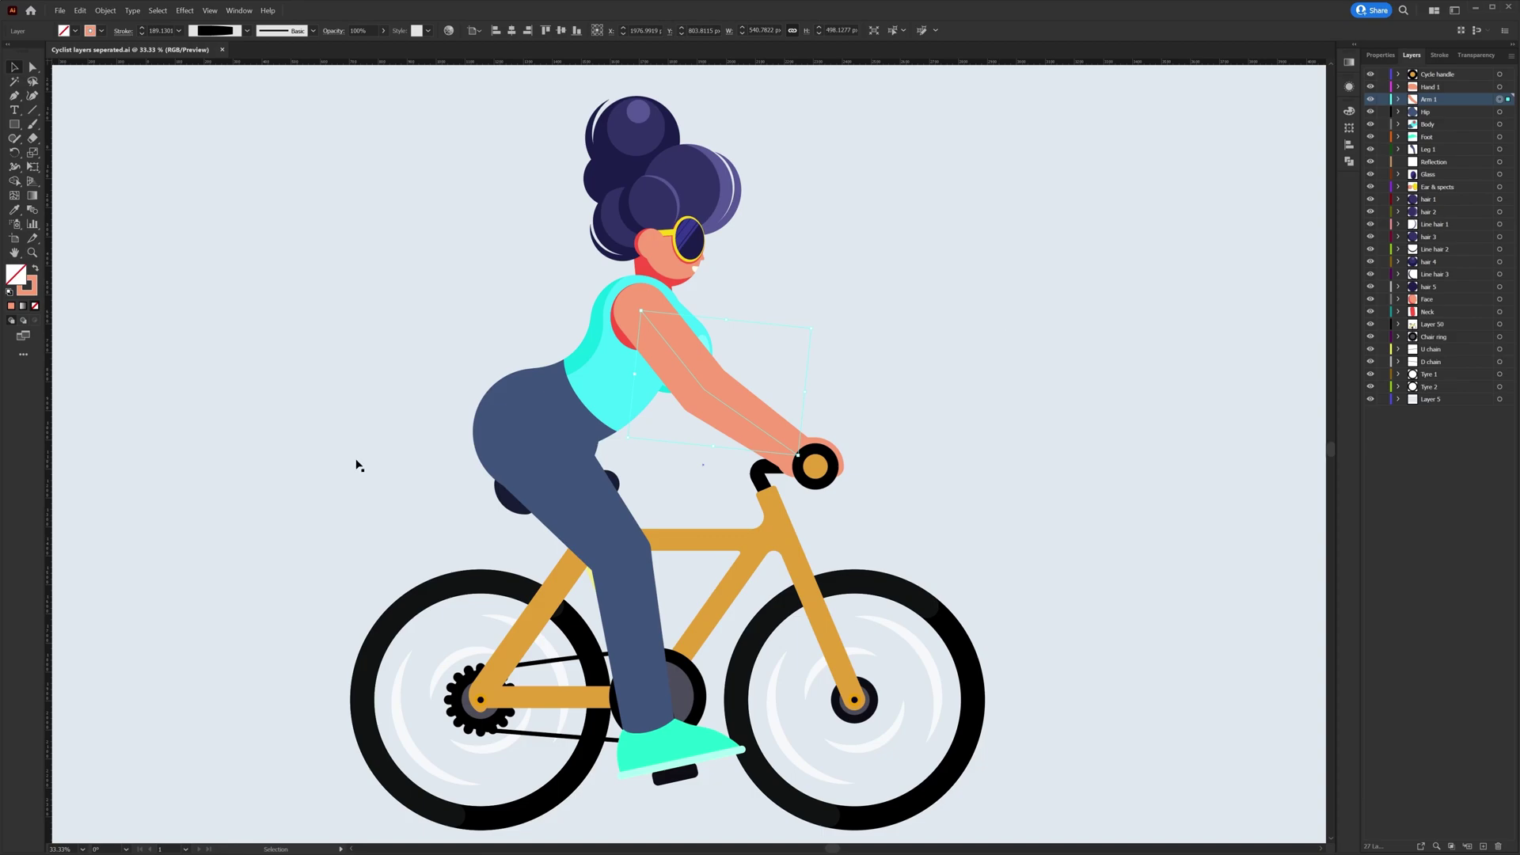
click(717, 746)
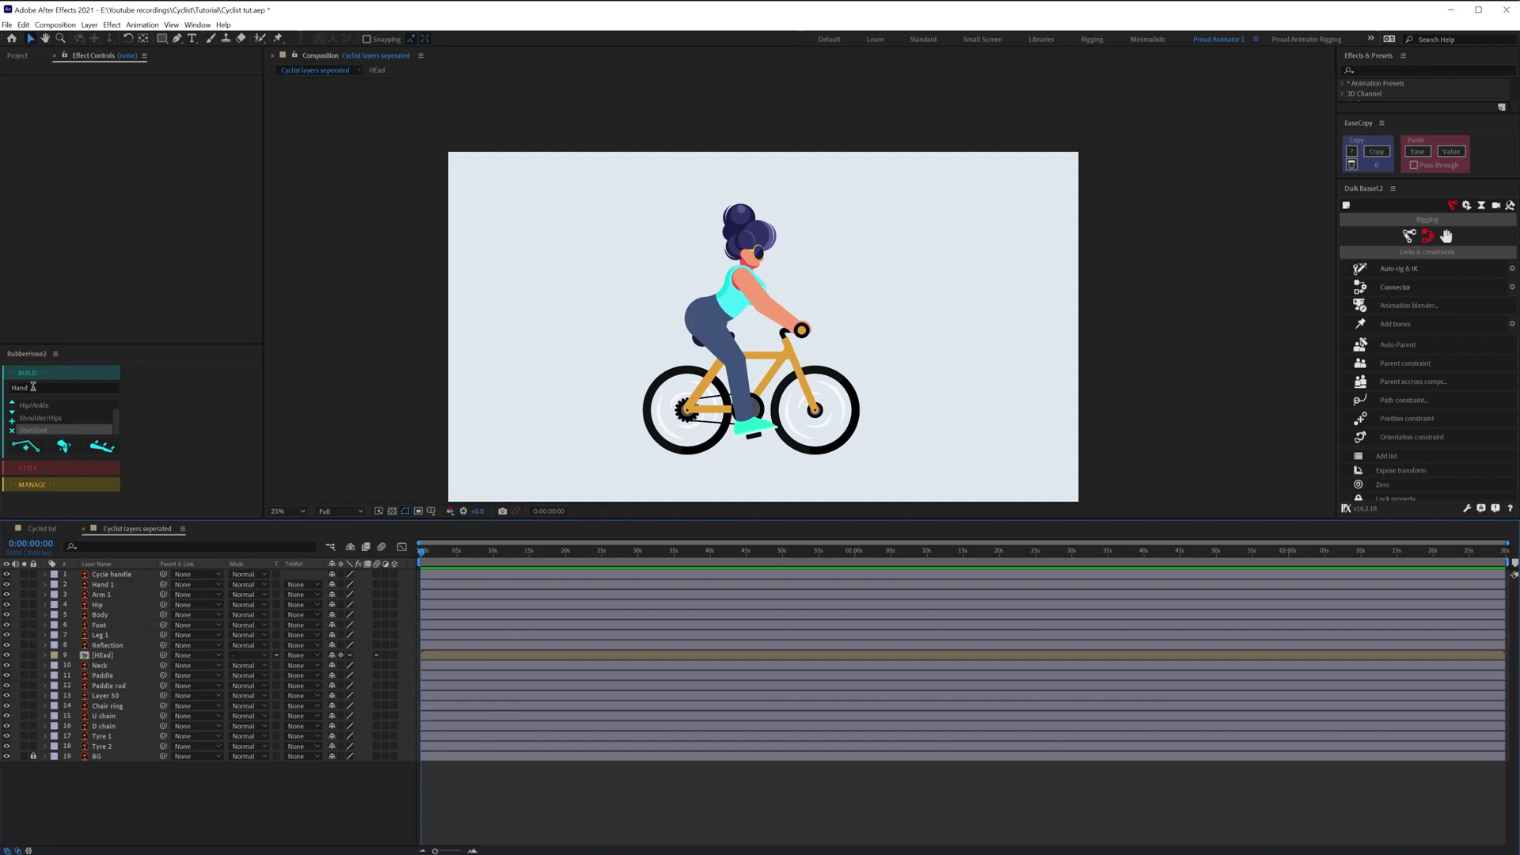
- In After Effects, build a RubberHose limb named Hand with start and end controllers
click(26, 446)
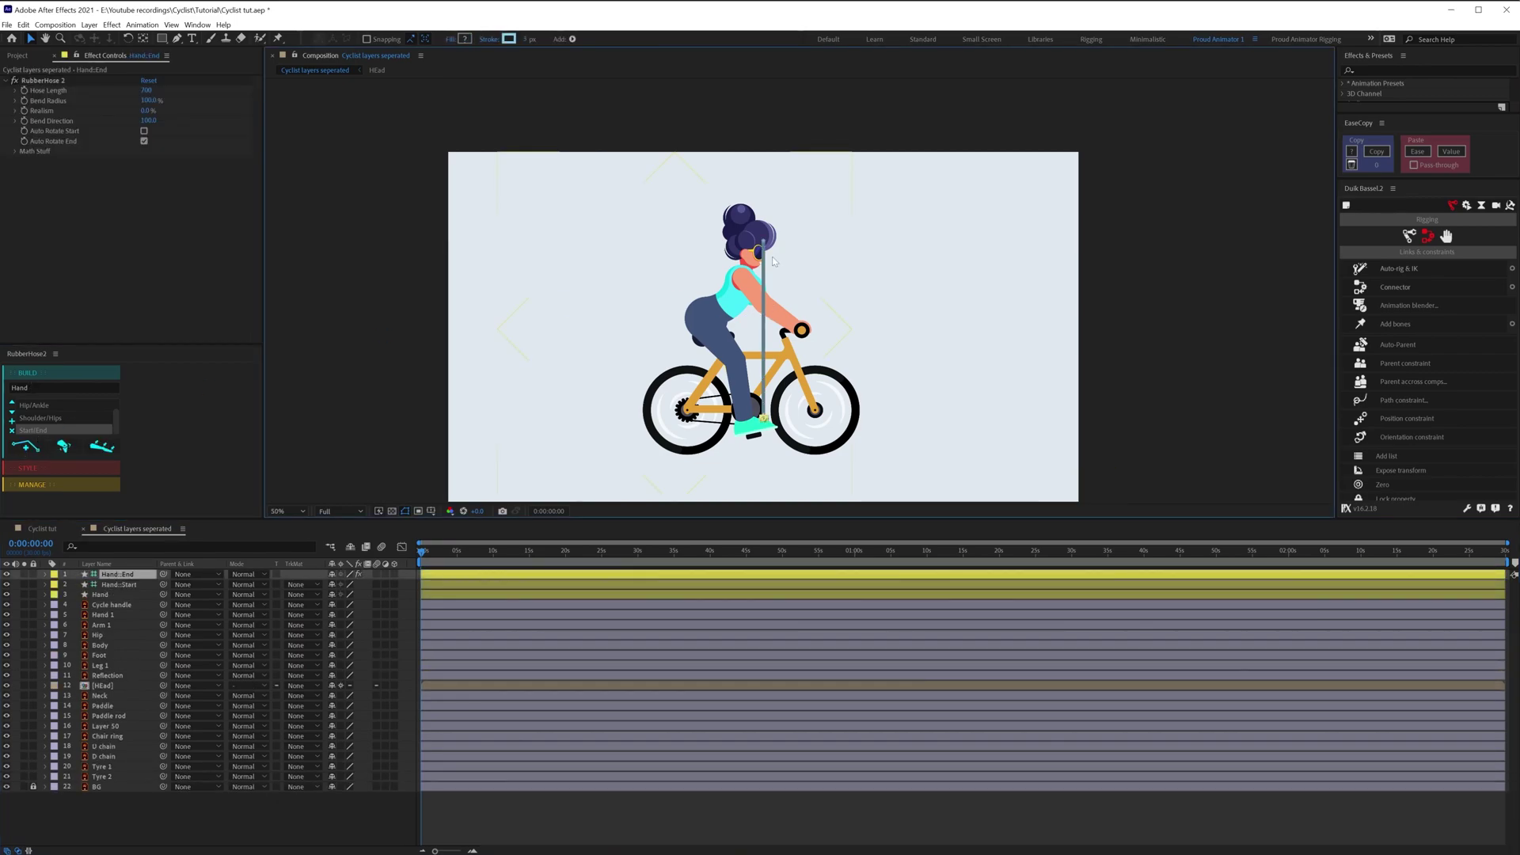
scroll(775, 261, up, 2)
scroll(737, 280, down, 2)
- Apply the Tapered Hose style from RubberHose to the Hand layer
click(35, 468)
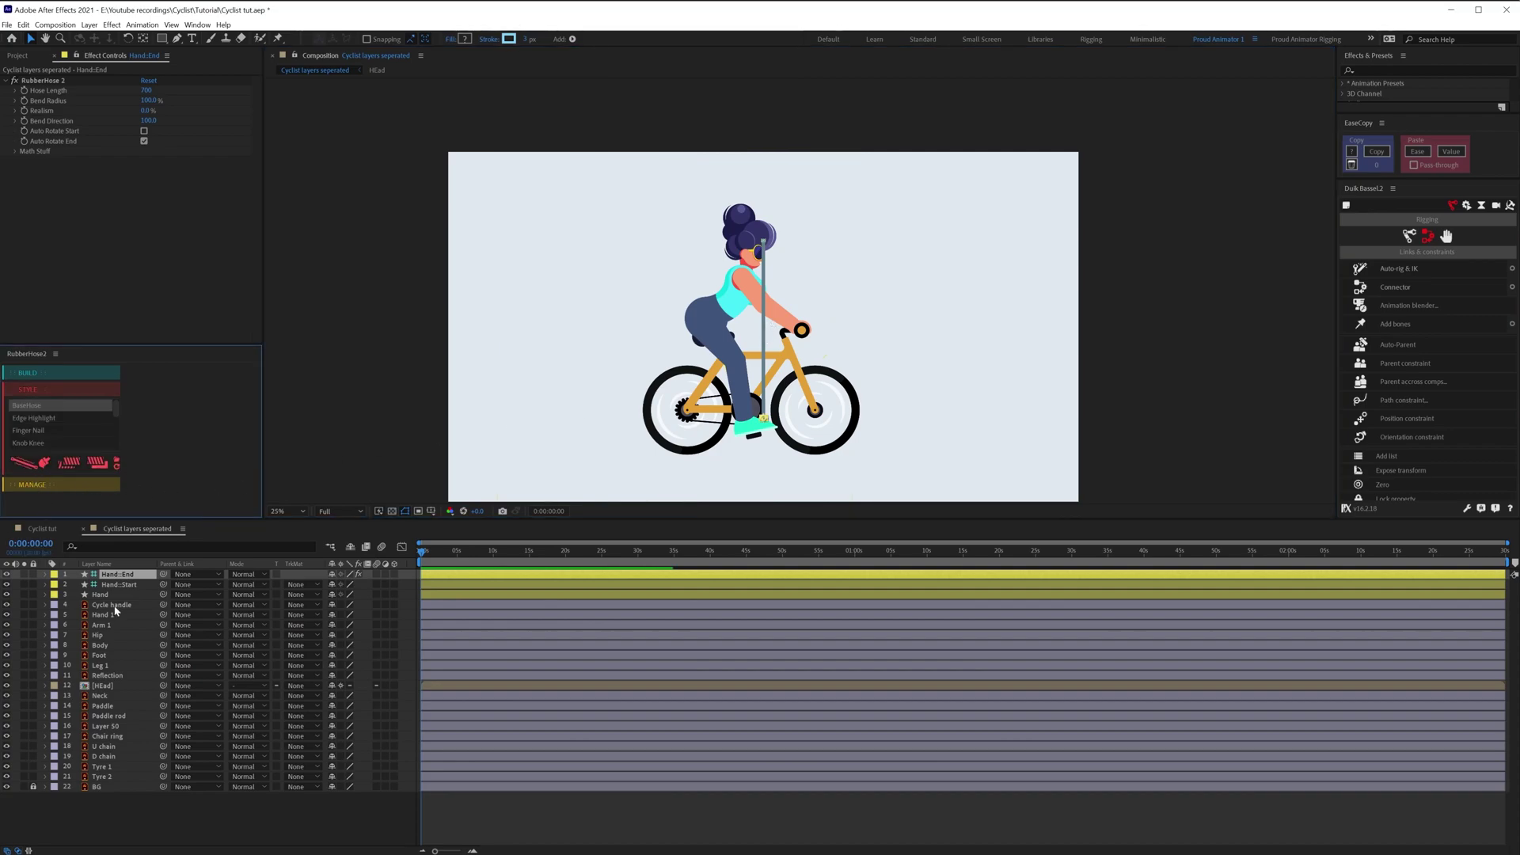
scroll(58, 421, down, 4)
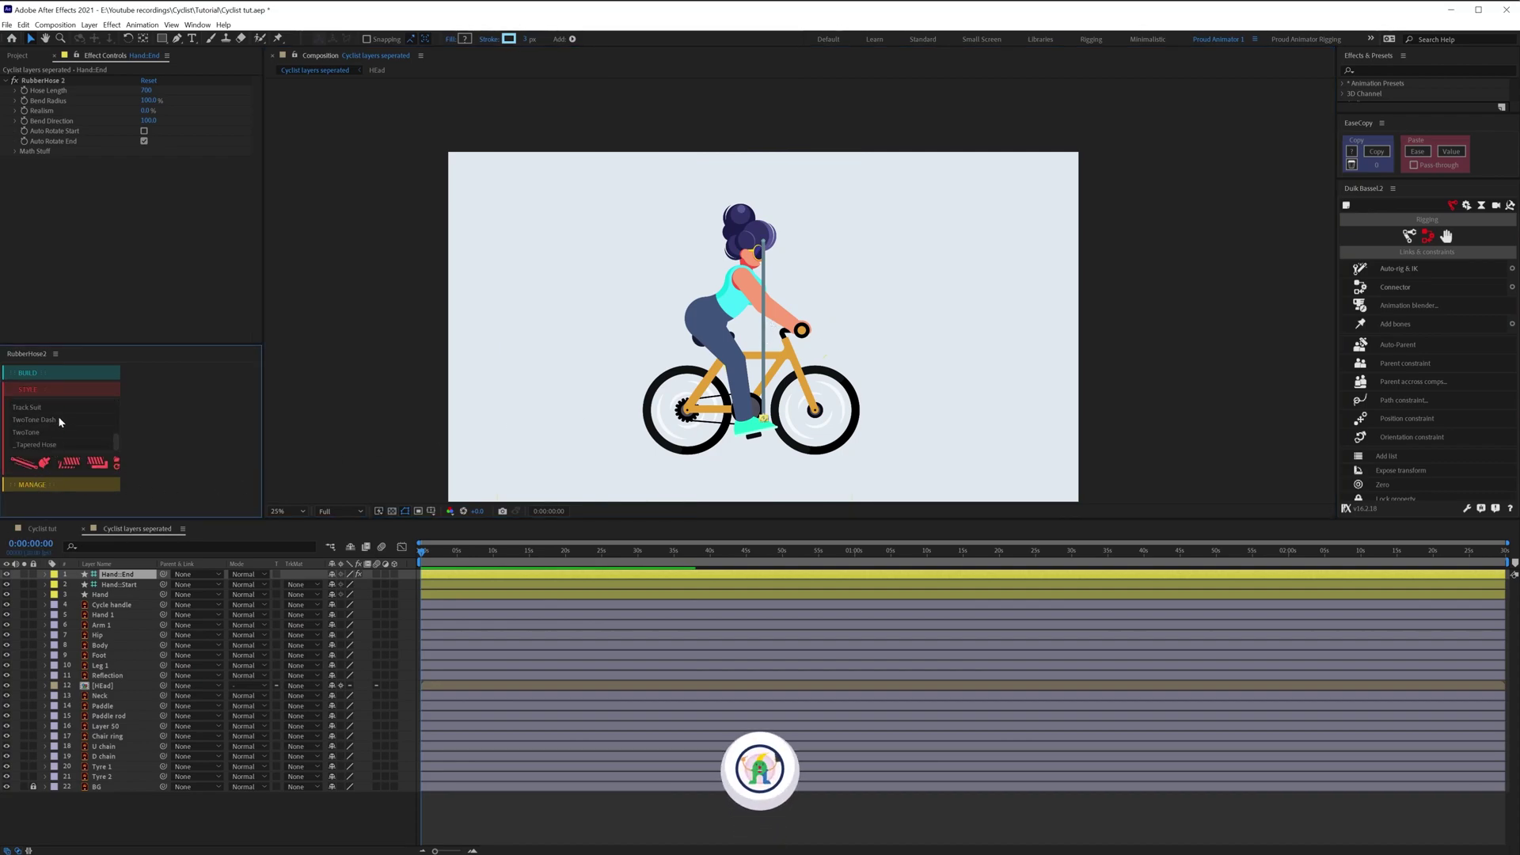
click(103, 594)
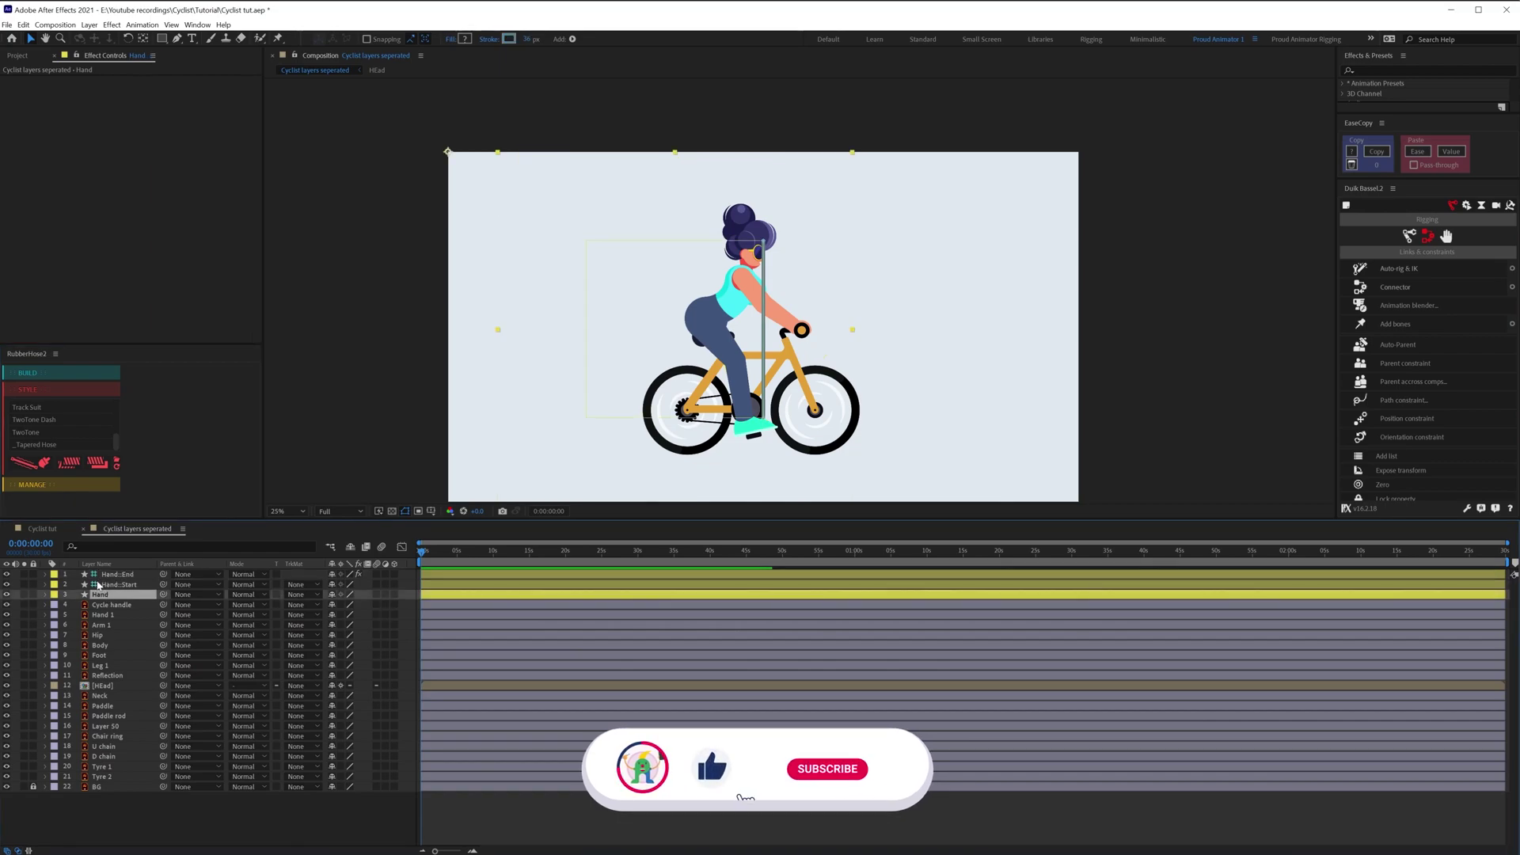
click(28, 447)
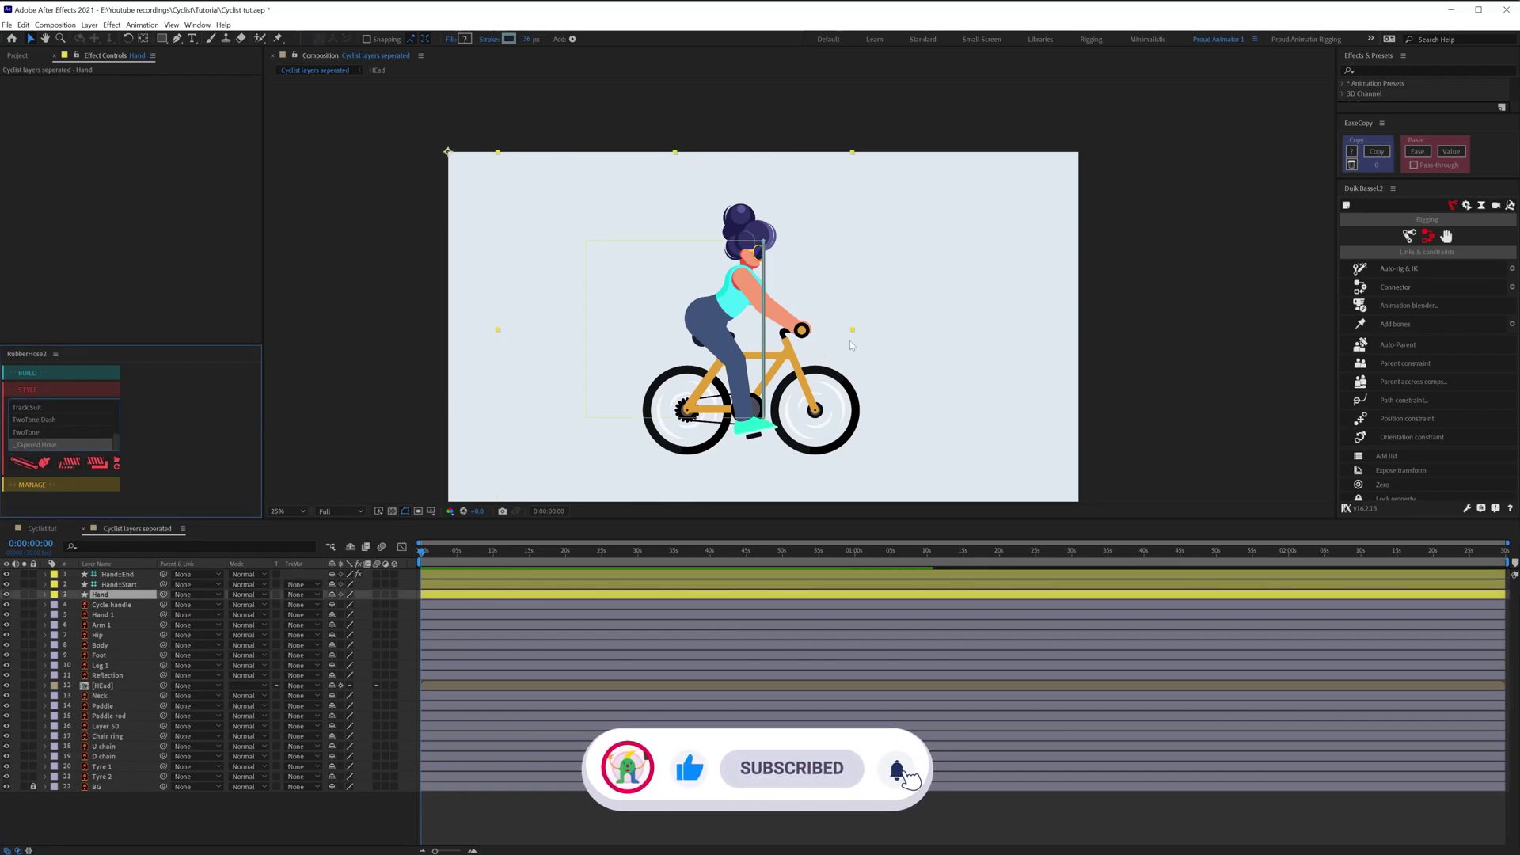
click(32, 464)
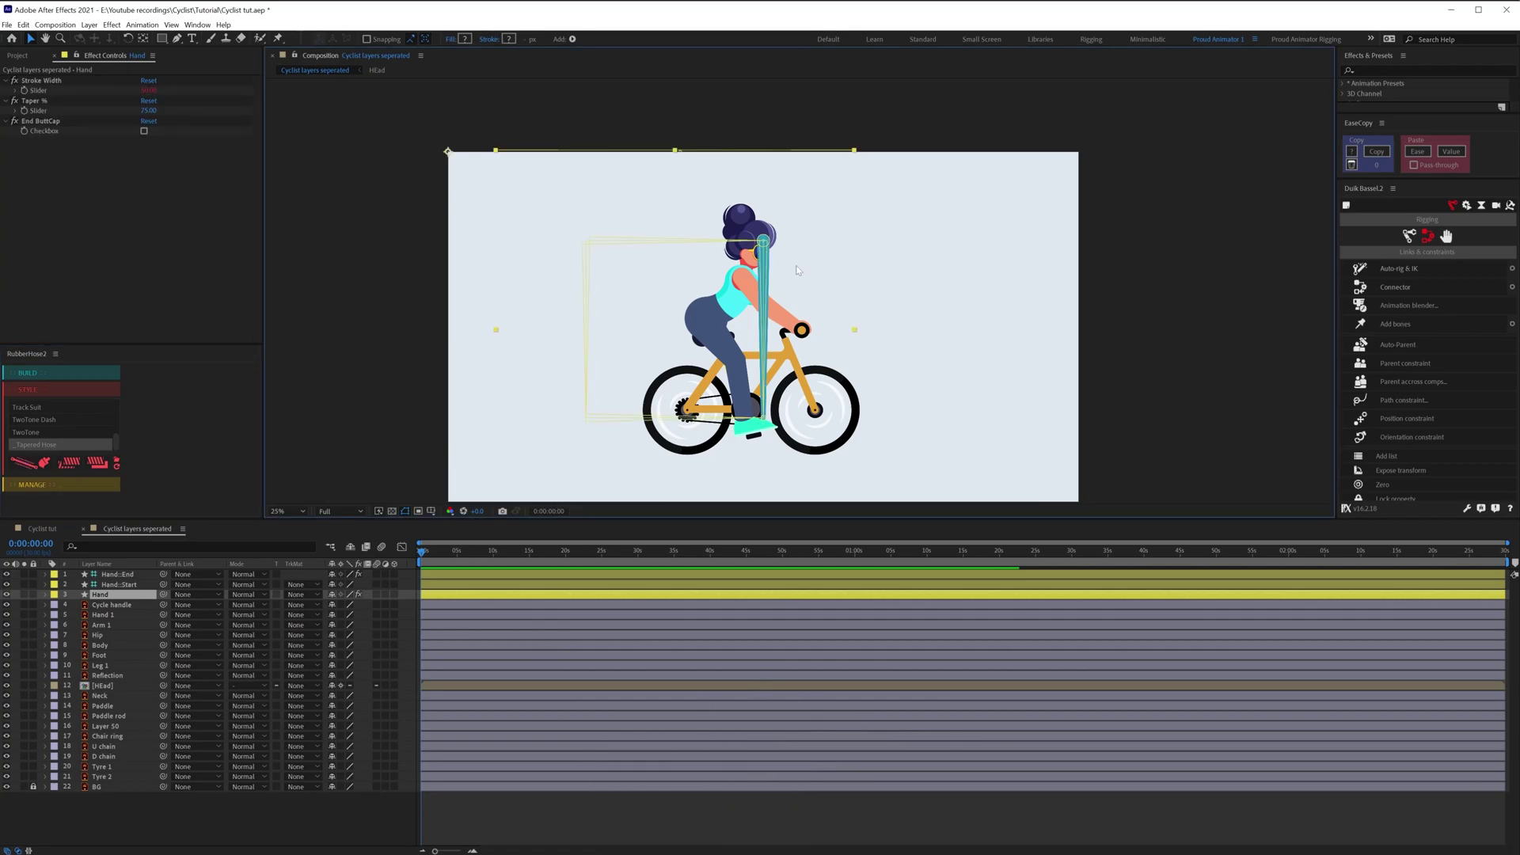
scroll(797, 271, up, 2)
scroll(727, 235, down, 2)
- Position the Hand::End controller at the cyclist's wrist and the Hand::Start controller at the shoulder
click(127, 574)
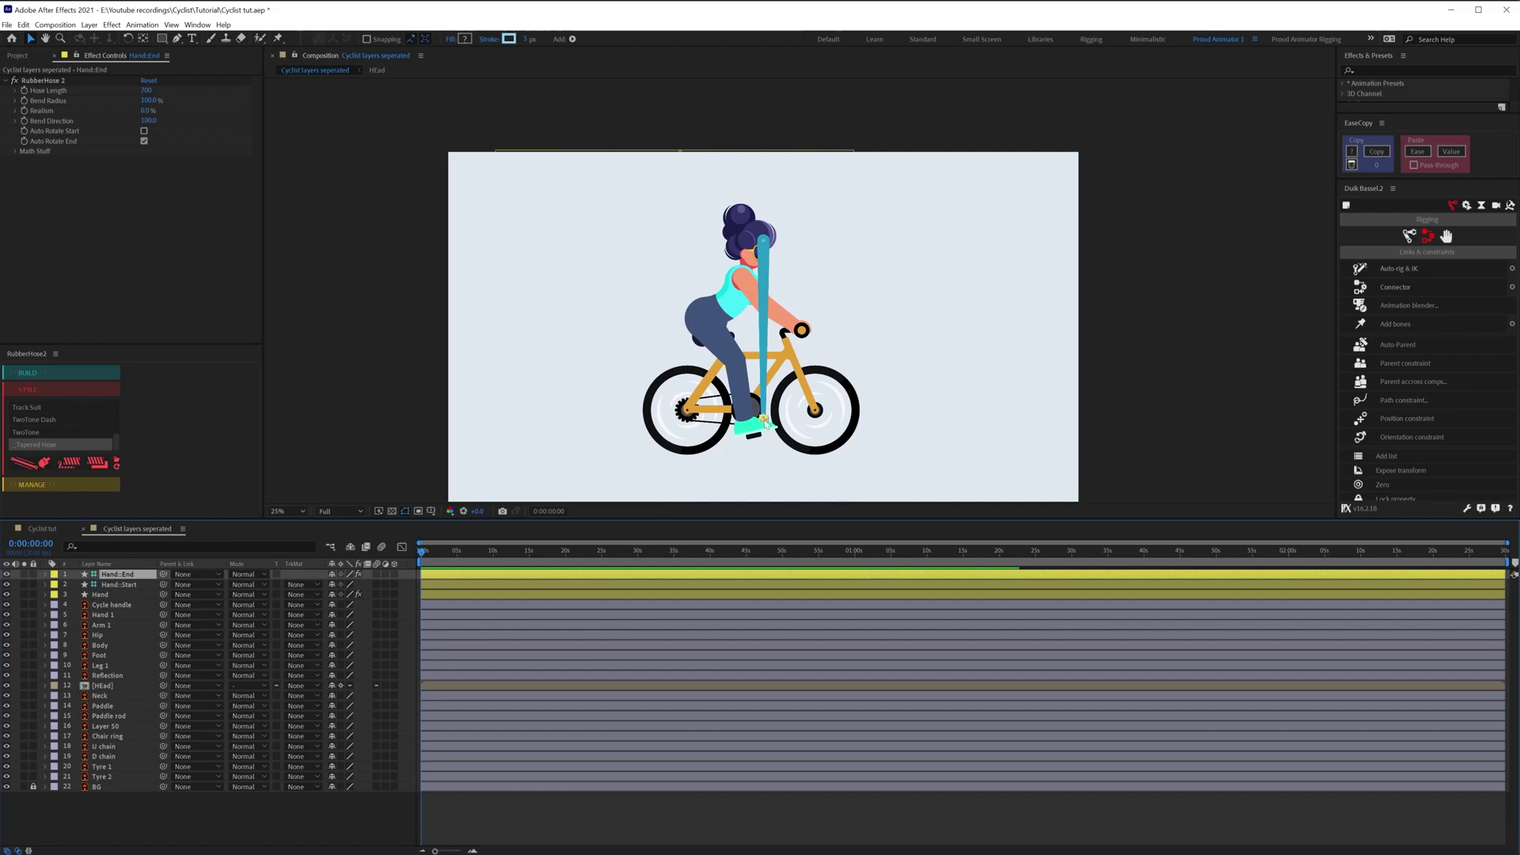
drag(766, 423, 795, 322)
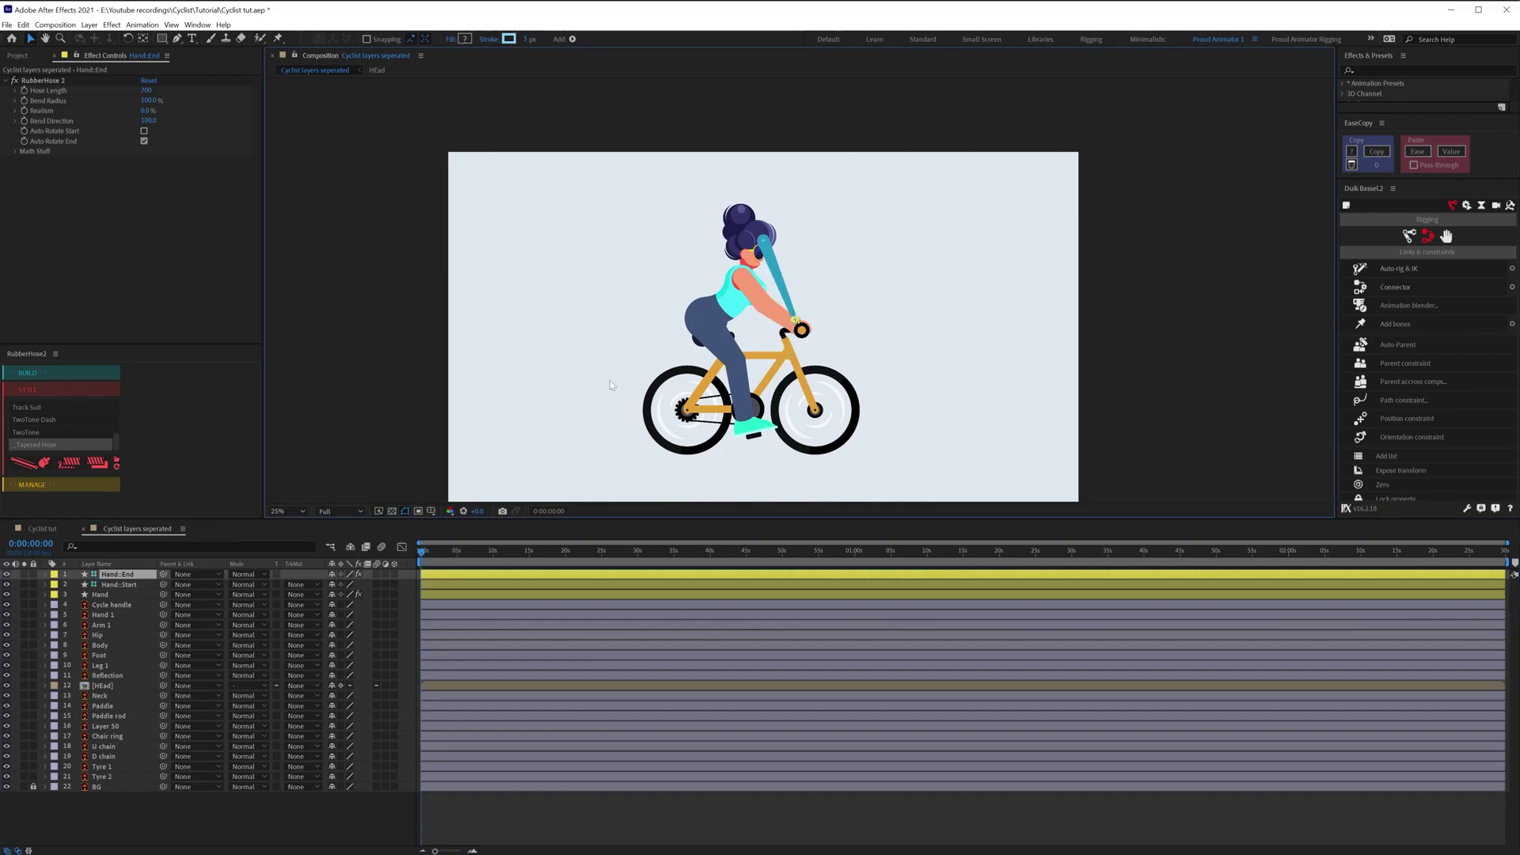
click(132, 574)
key(Return)
click(120, 585)
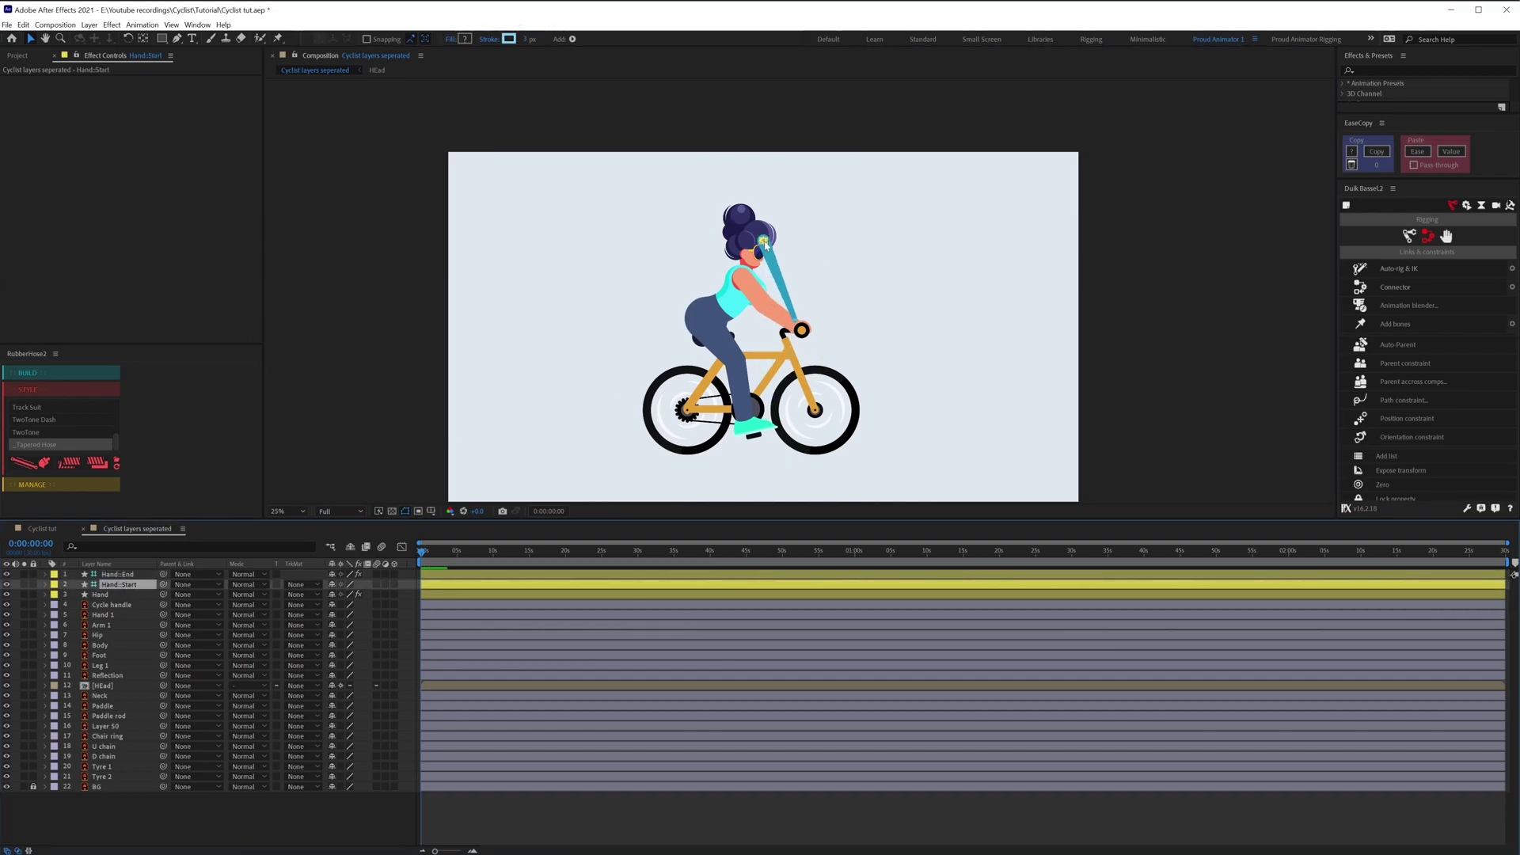
drag(765, 245, 740, 281)
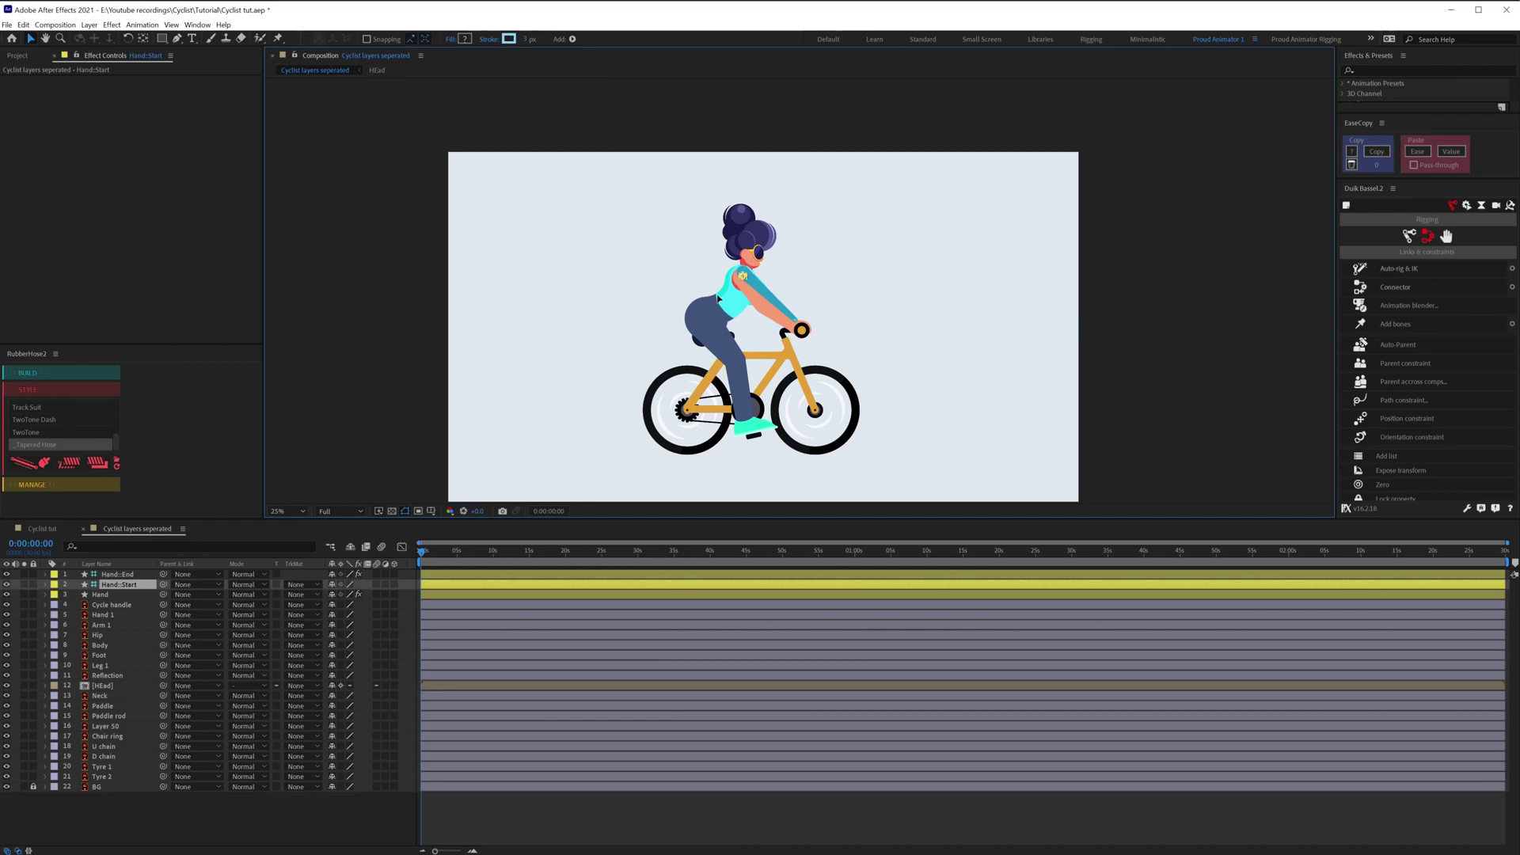
- Place the three Hand hose layers directly above Arm 1 and solo them together with Arm 1
click(118, 575)
shift+click(118, 595)
drag(118, 595, 119, 621)
click(103, 626)
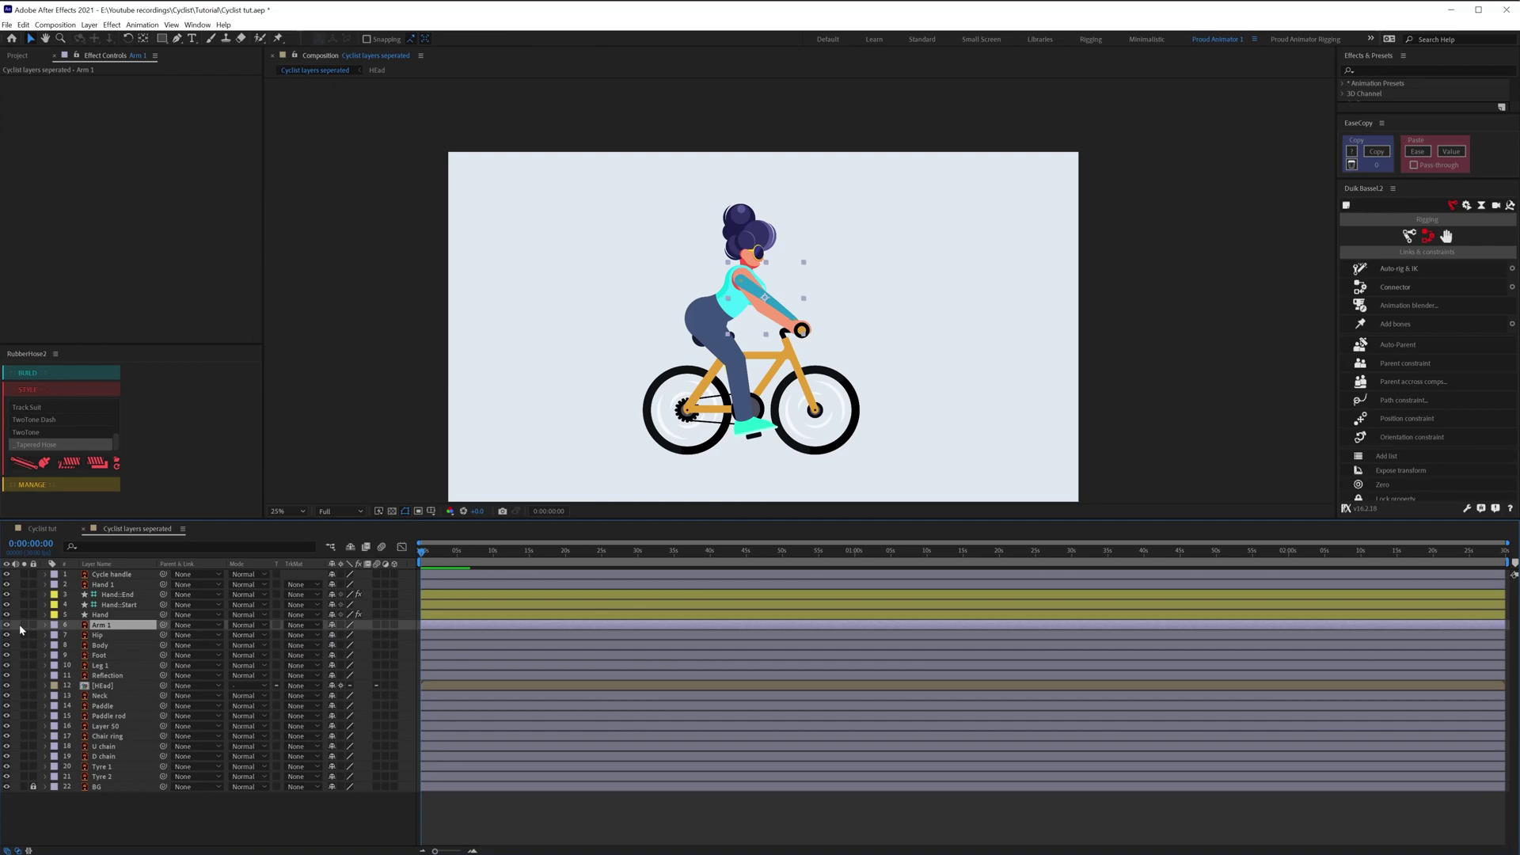
shift+click(103, 595)
click(24, 595)
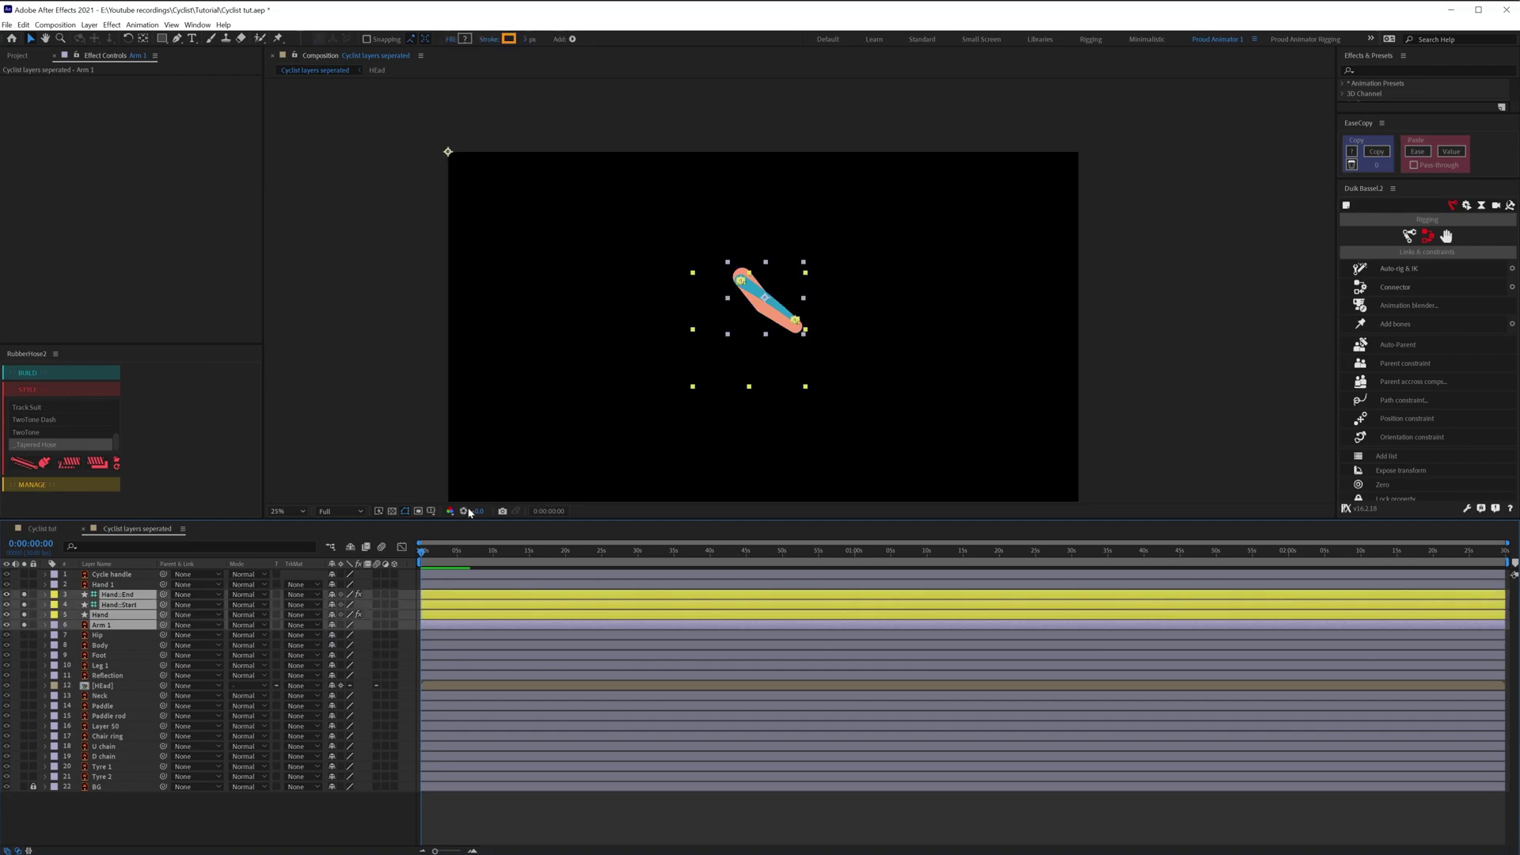
- Align the Hand::Start and Hand::End controllers with the centres of the arm's rounded shoulder and wrist ends
scroll(753, 286, up, 6)
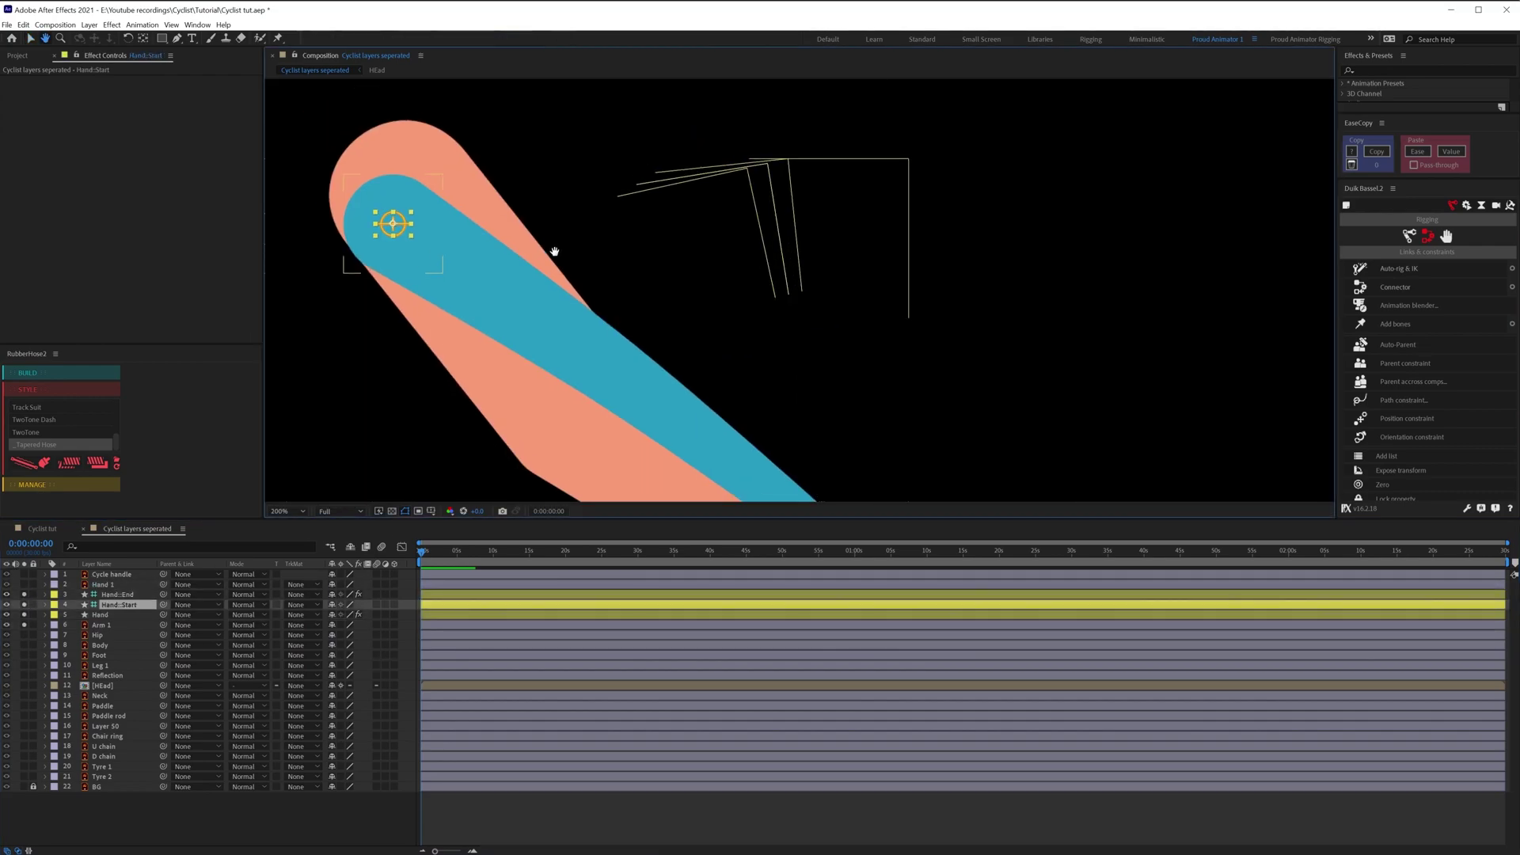
click(395, 193)
scroll(395, 194, down, 1)
drag(736, 320, 752, 395)
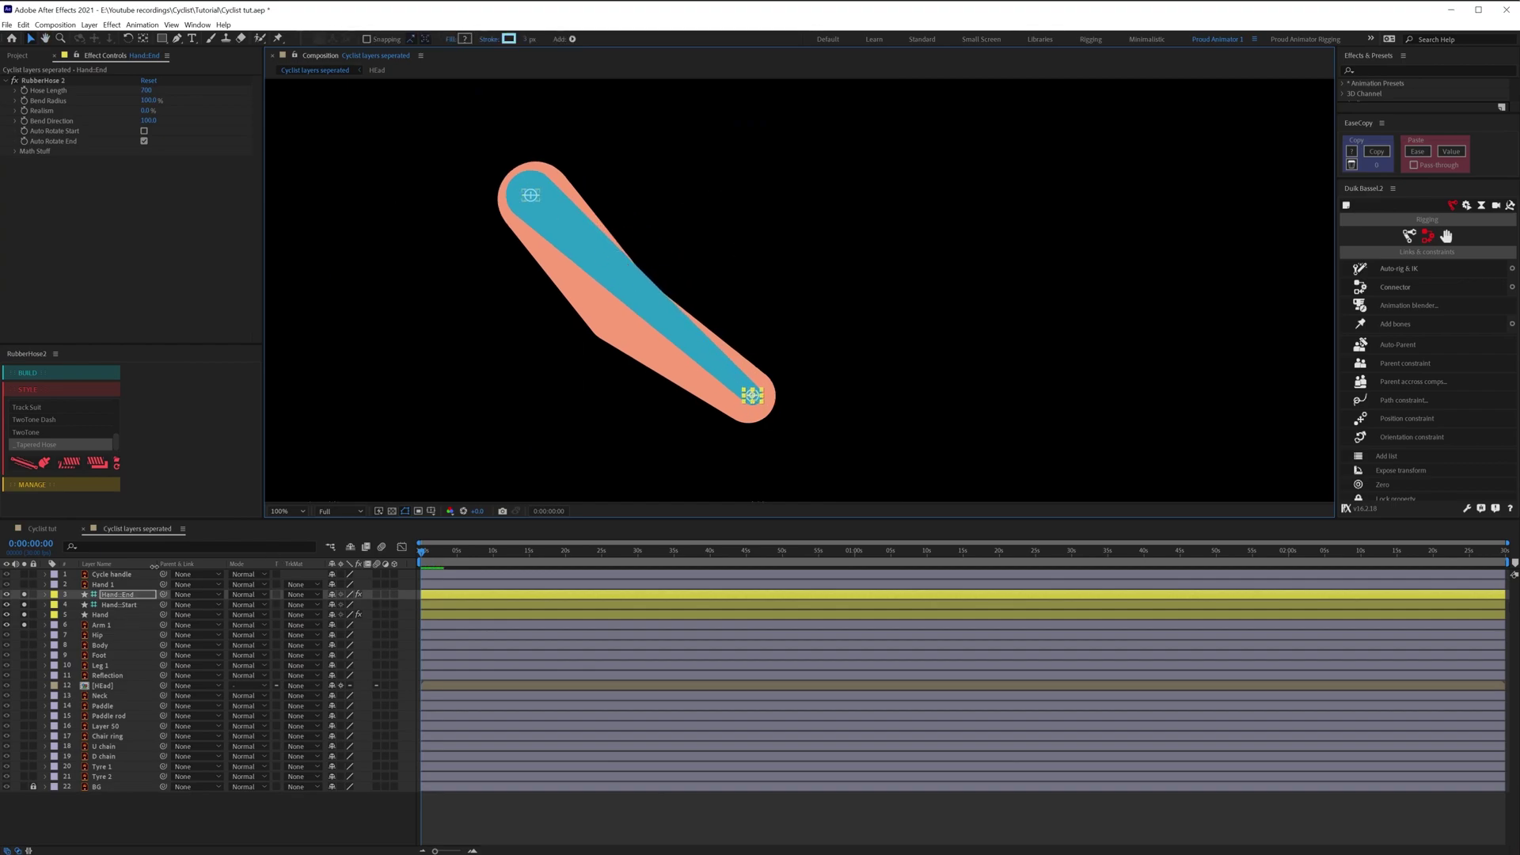
- Set the Hand hose's Hose Length to 1000 and its Bend Direction to -100
click(149, 91)
text(1000)
key(Return)
click(148, 121)
text(-100)
key(Return)
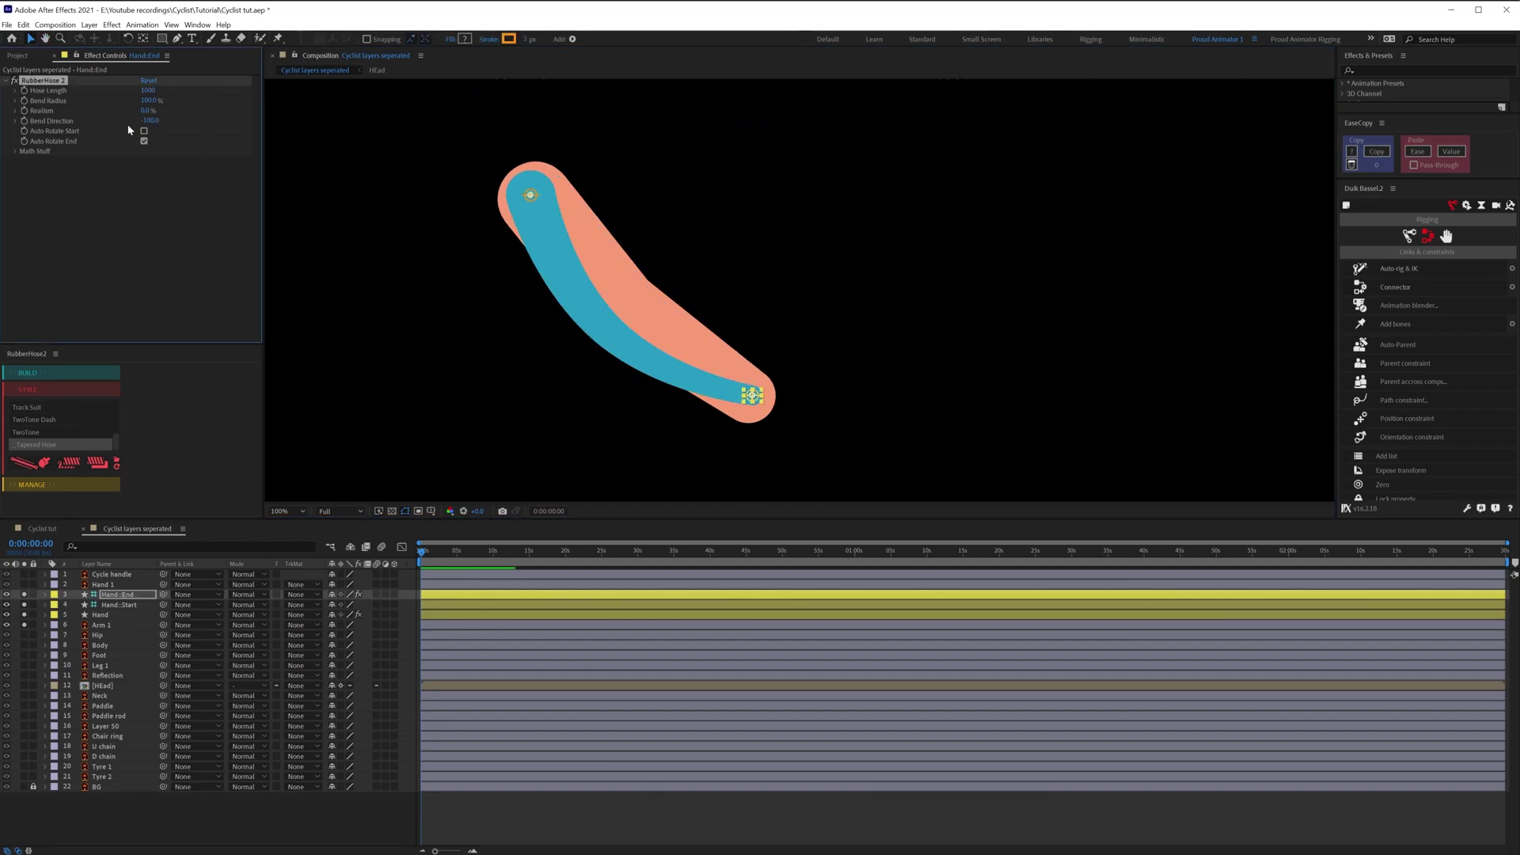
- Shorten the Hand hose until its curve follows the arm, and set its Bend Radius to 0%
click(153, 92)
key(shift+Down)
key(shift+Down)
key(shift+Down)
key(shift+Down)
key(shift+Down)
key(shift+Down)
key(shift+Down)
key(shift+Down)
key(shift+Down)
key(shift+Down)
key(shift+Down)
key(shift+Down)
key(shift+Down)
click(149, 101)
text(0)
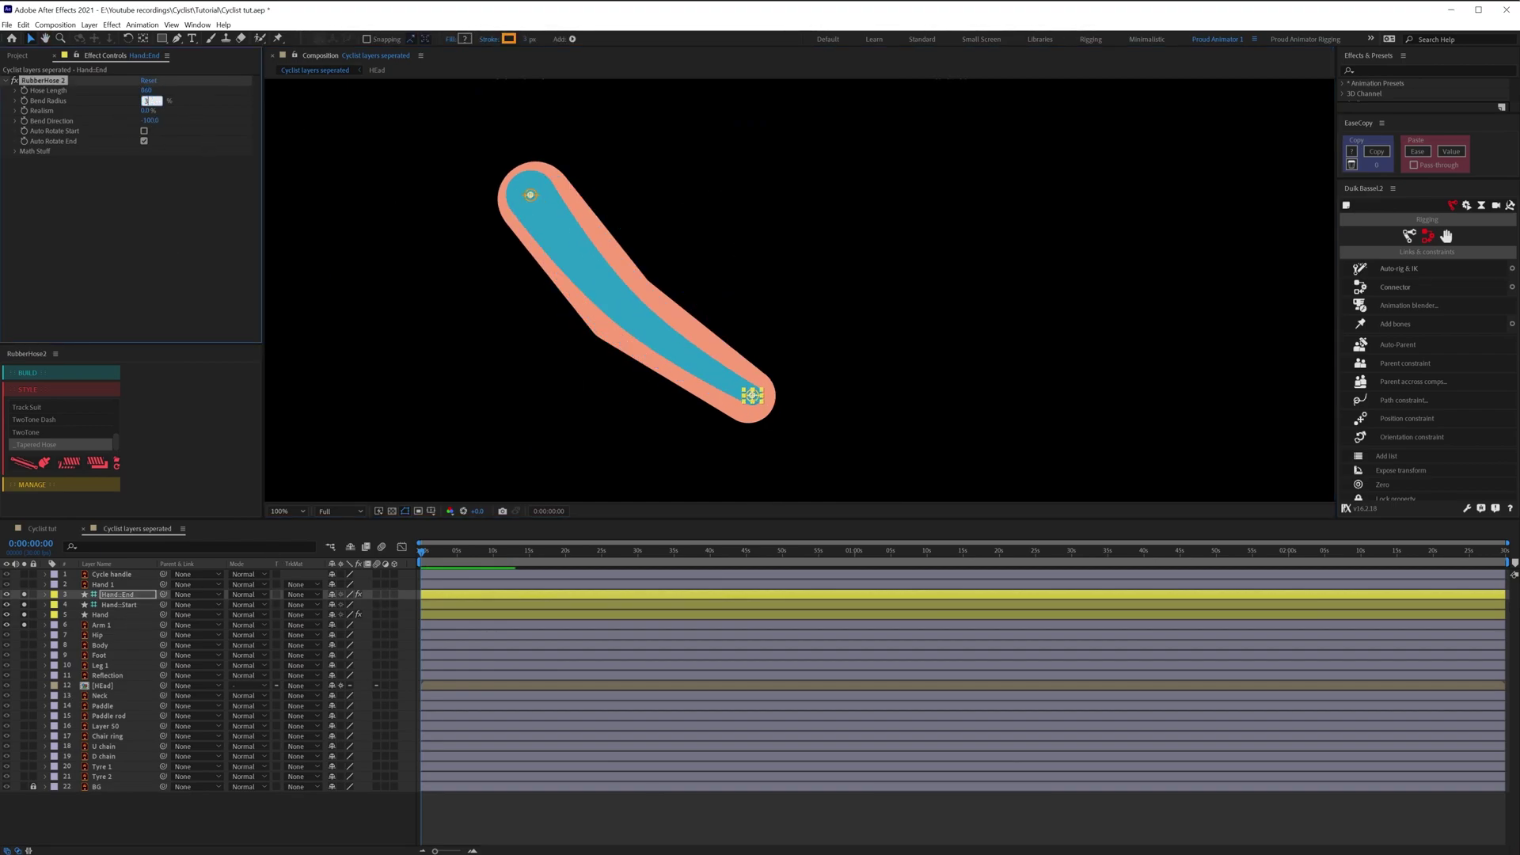
key(Return)
- Match the Hand hose to the arm's thickness with a 30% taper, placing Arm 1 above the hose layers for comparison
click(635, 305)
mouse_move(149, 111)
mouse_down()
mouse_move(206, 96)
mouse_move(156, 120)
mouse_up()
key(ctrl+z)
click(532, 198)
drag(101, 615, 129, 590)
key(ctrl+z)
drag(594, 261, 653, 276)
click(103, 624)
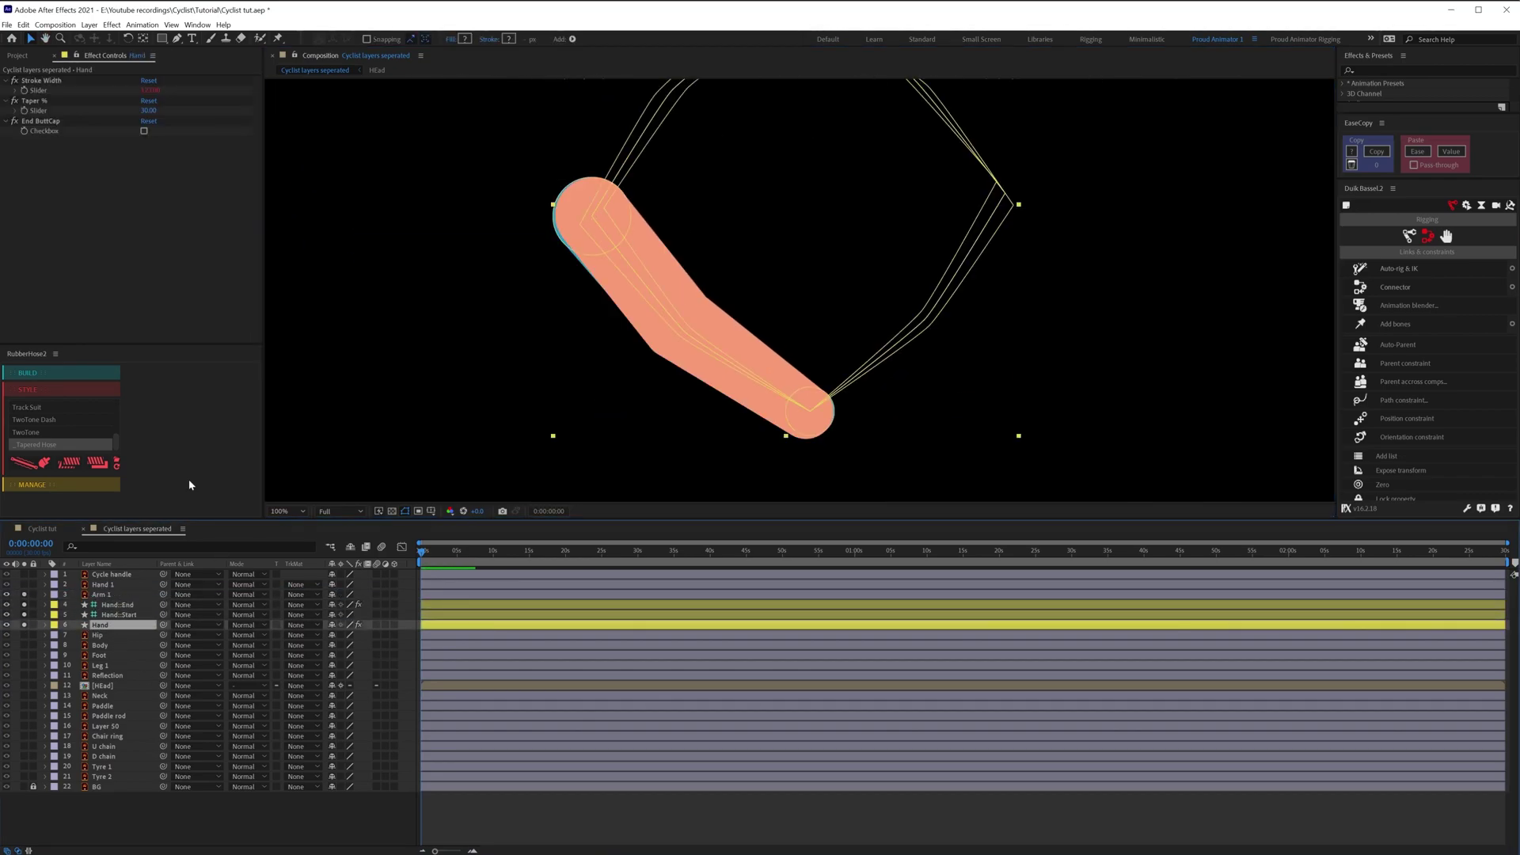
- Set the Hand hose's fill to the skin colour sampled from the original arm
click(465, 39)
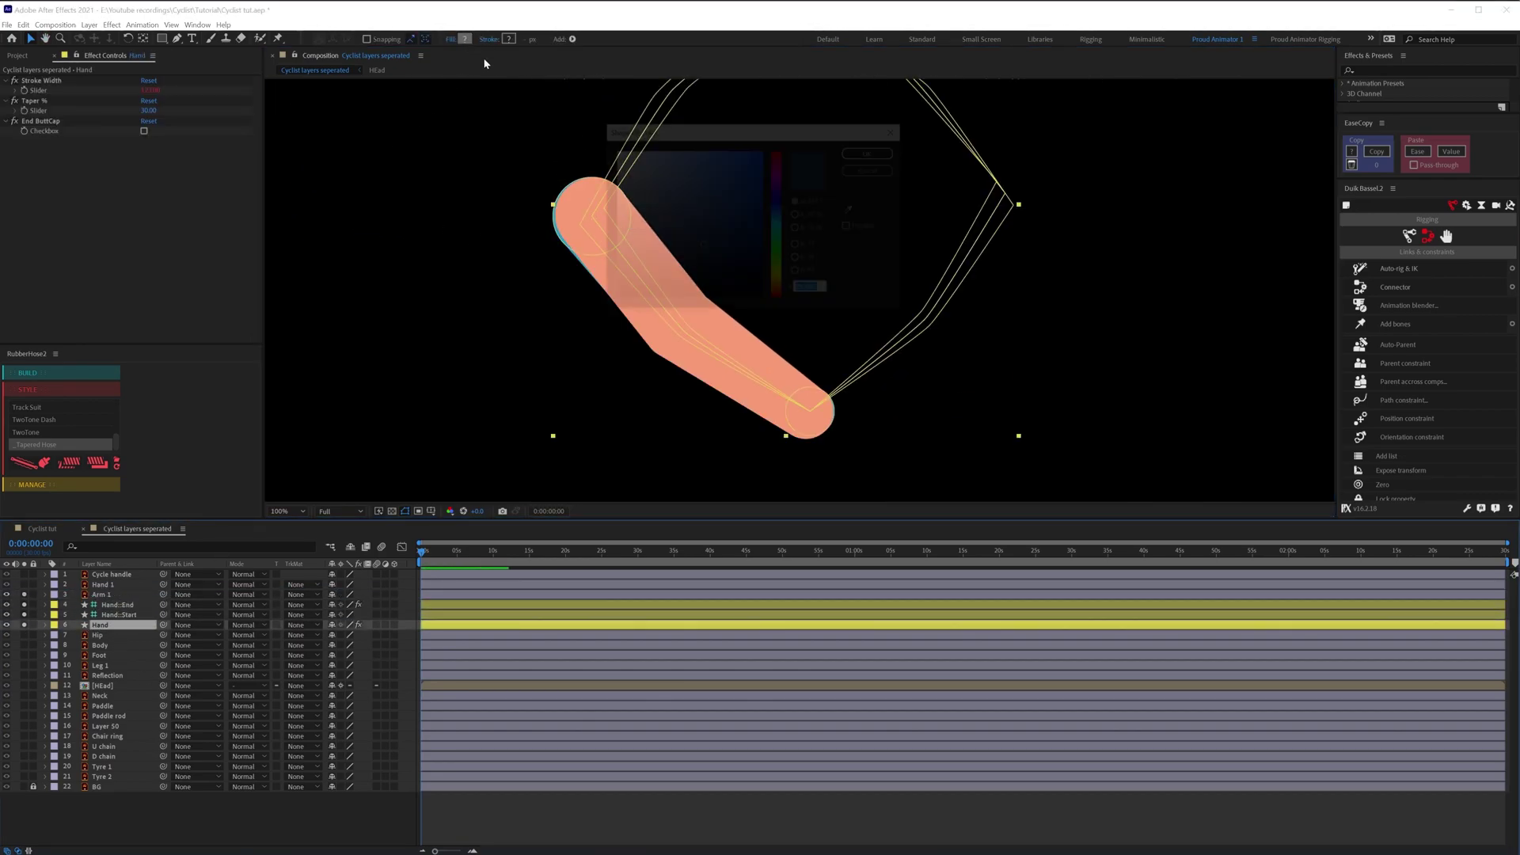
click(853, 209)
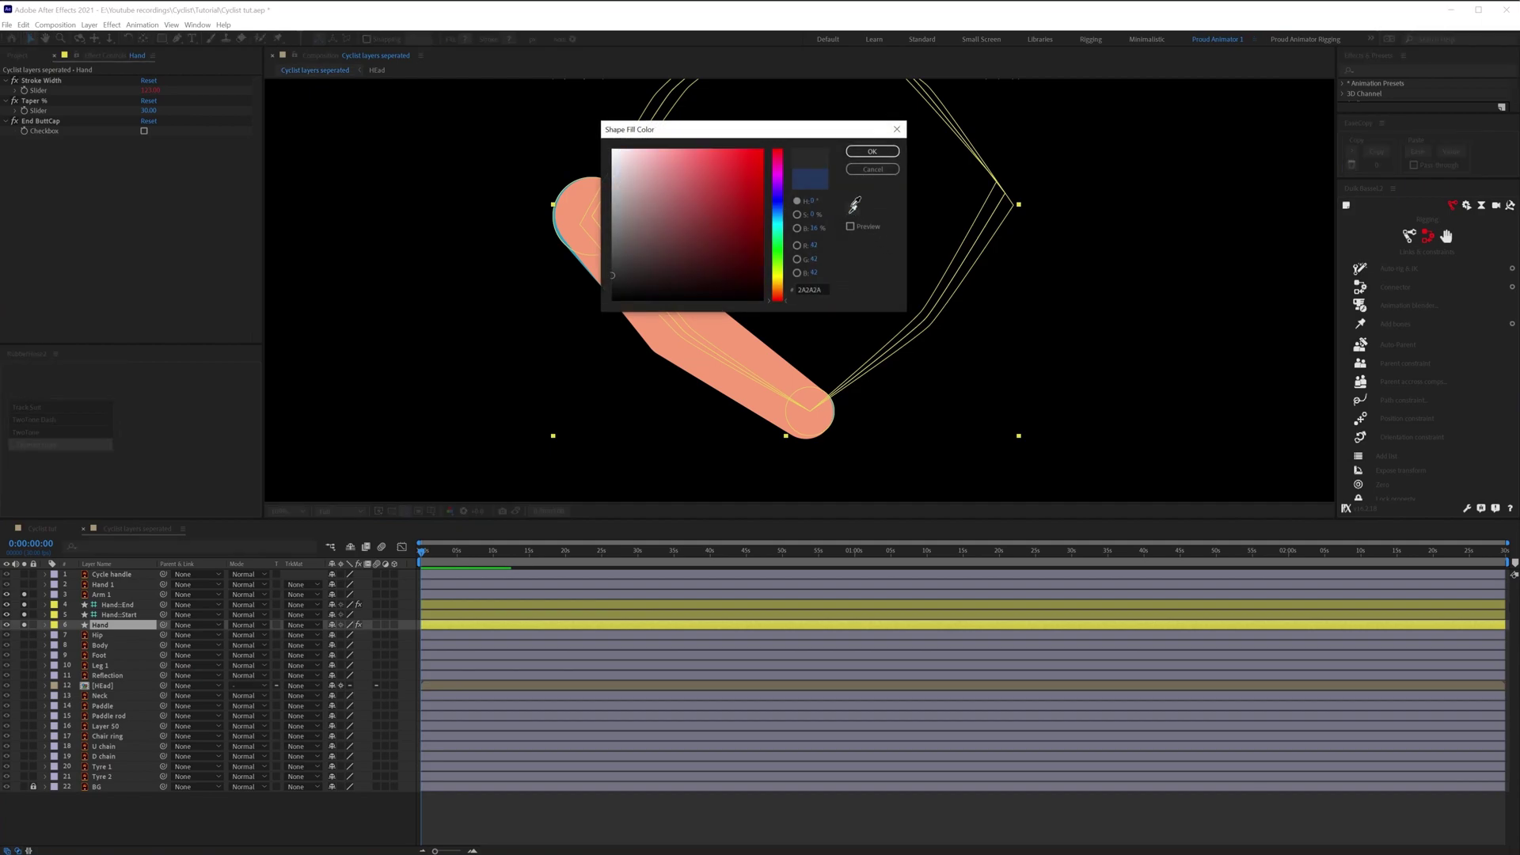
click(745, 349)
click(871, 150)
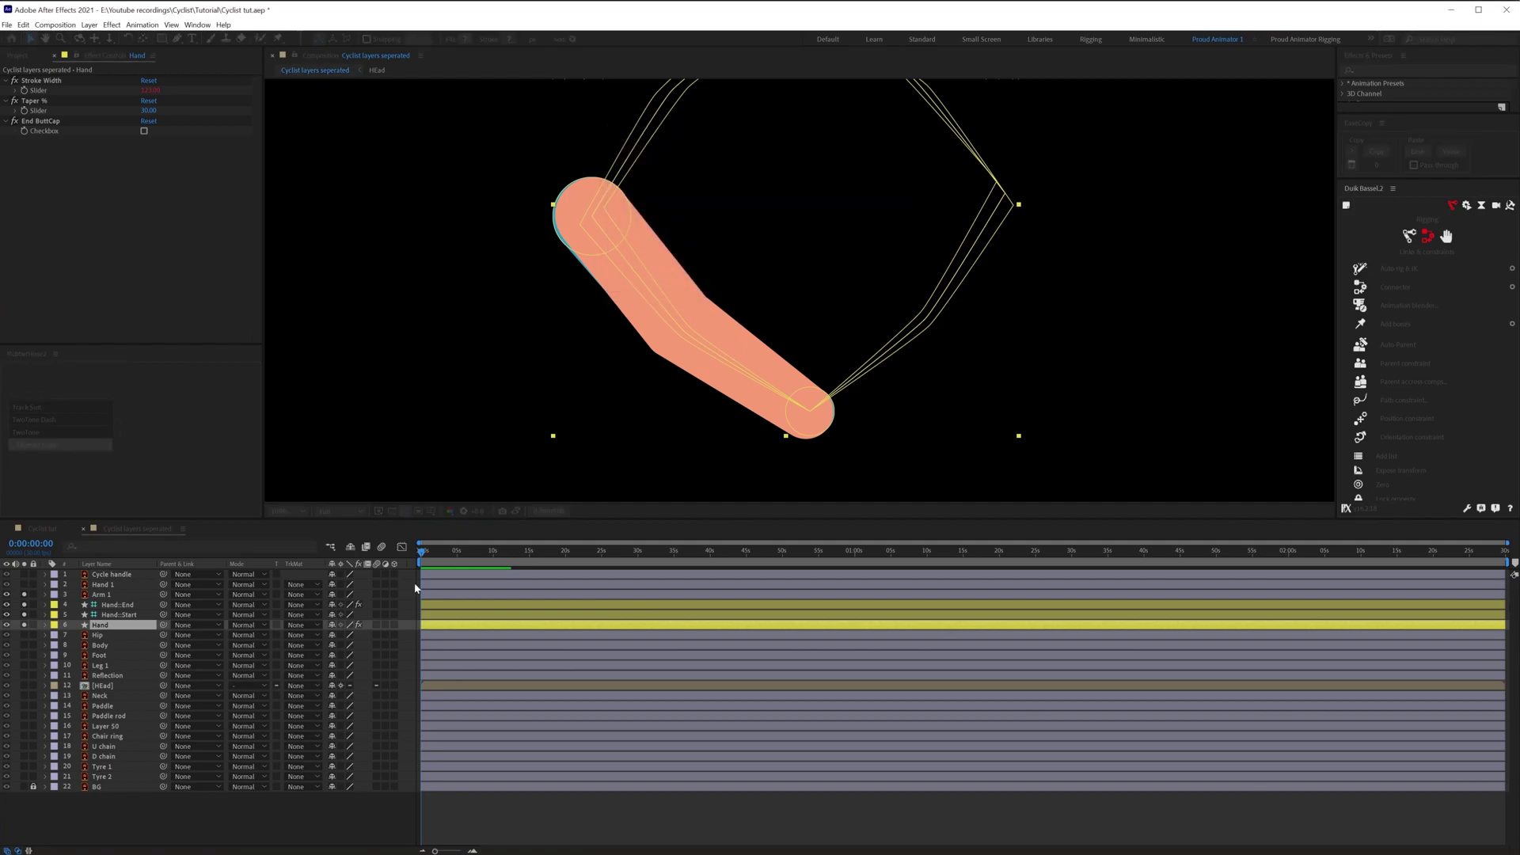
click(97, 635)
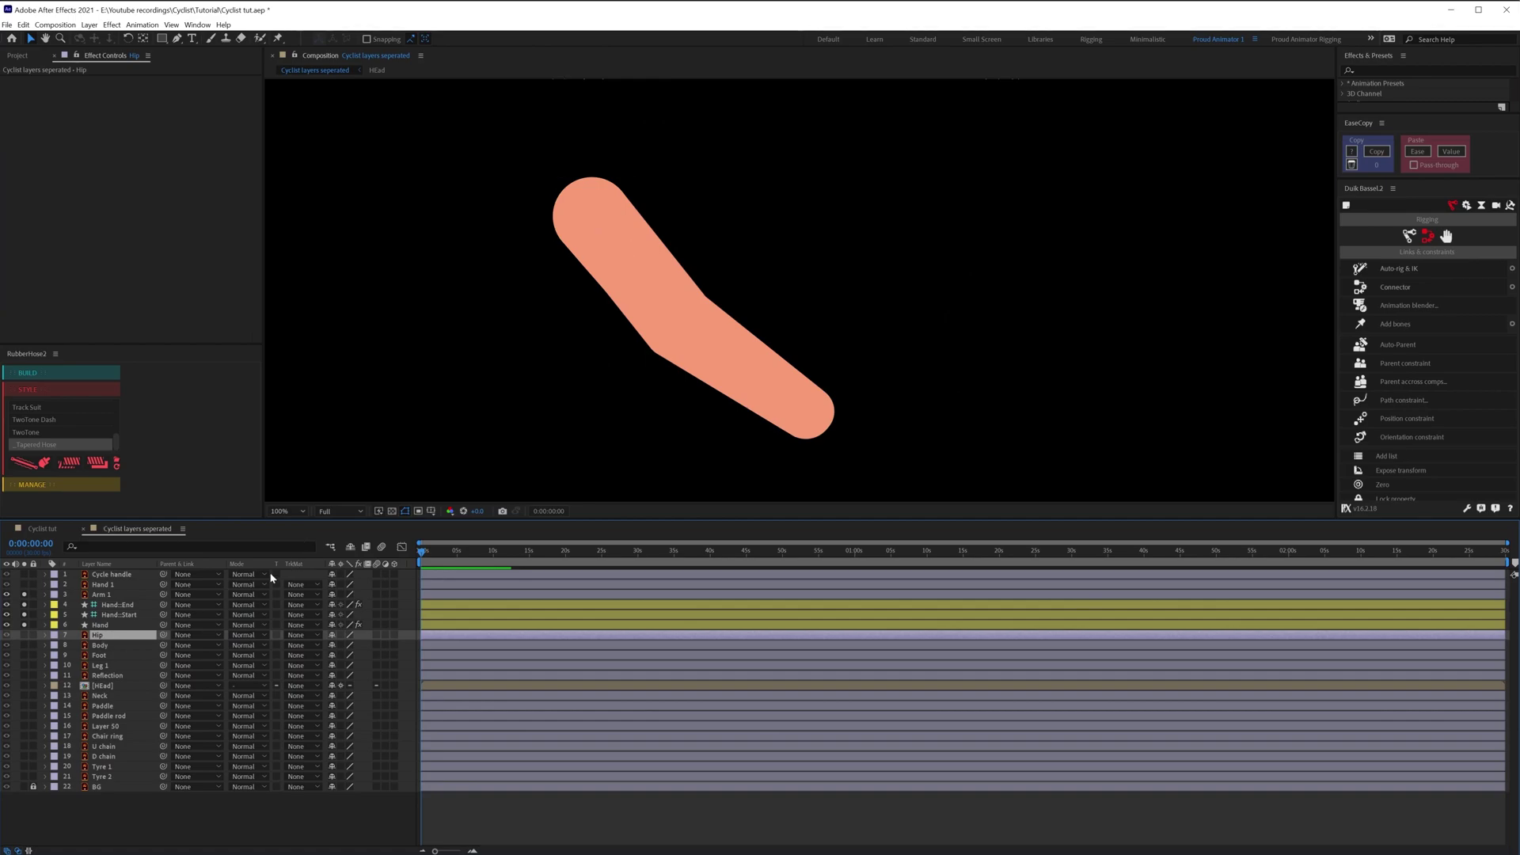
key(Delete)
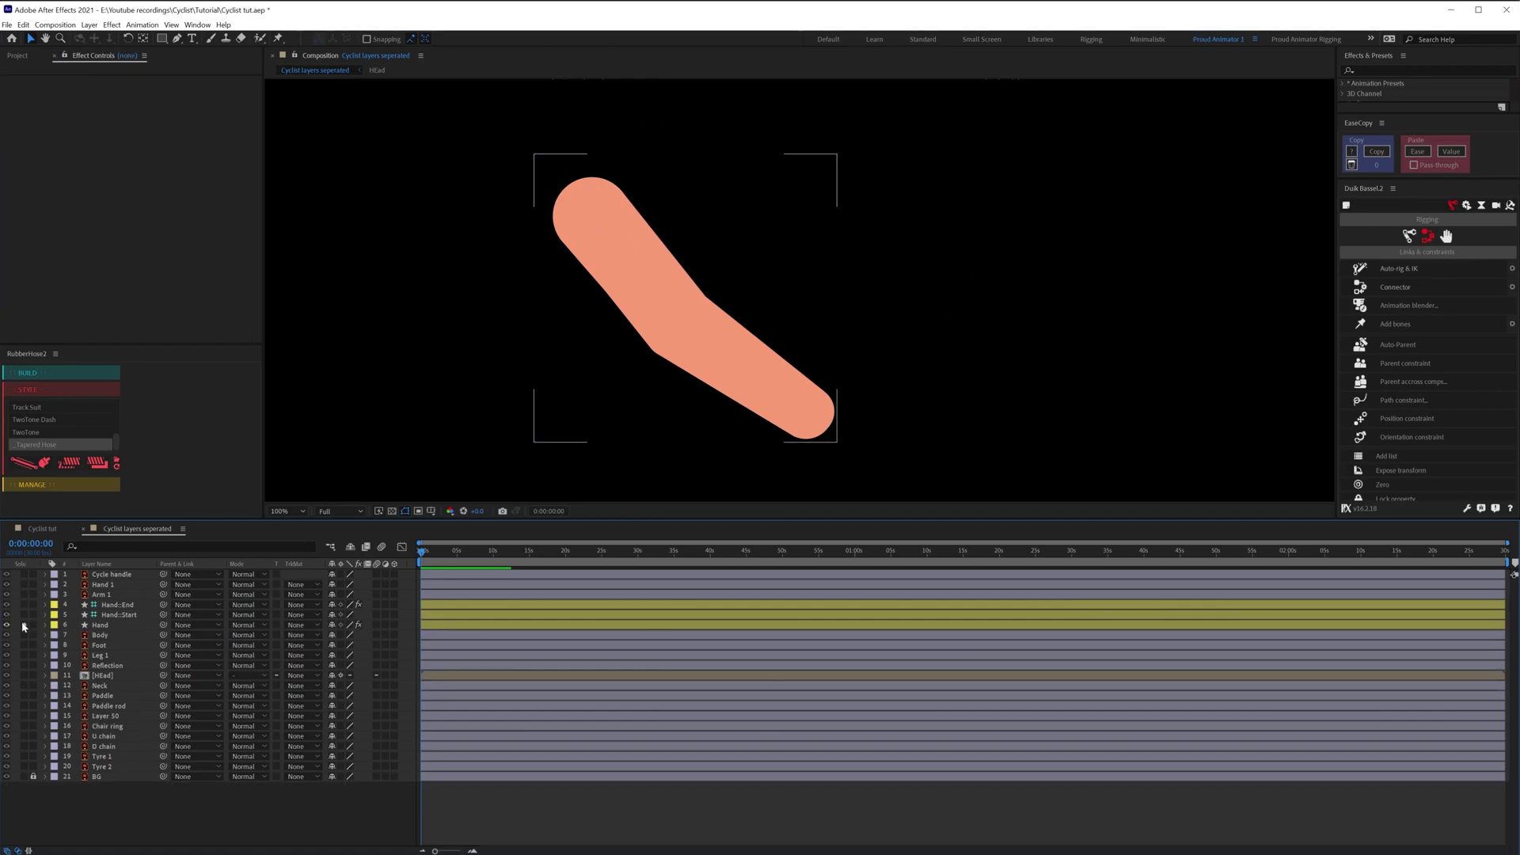
key(ctrl+z)
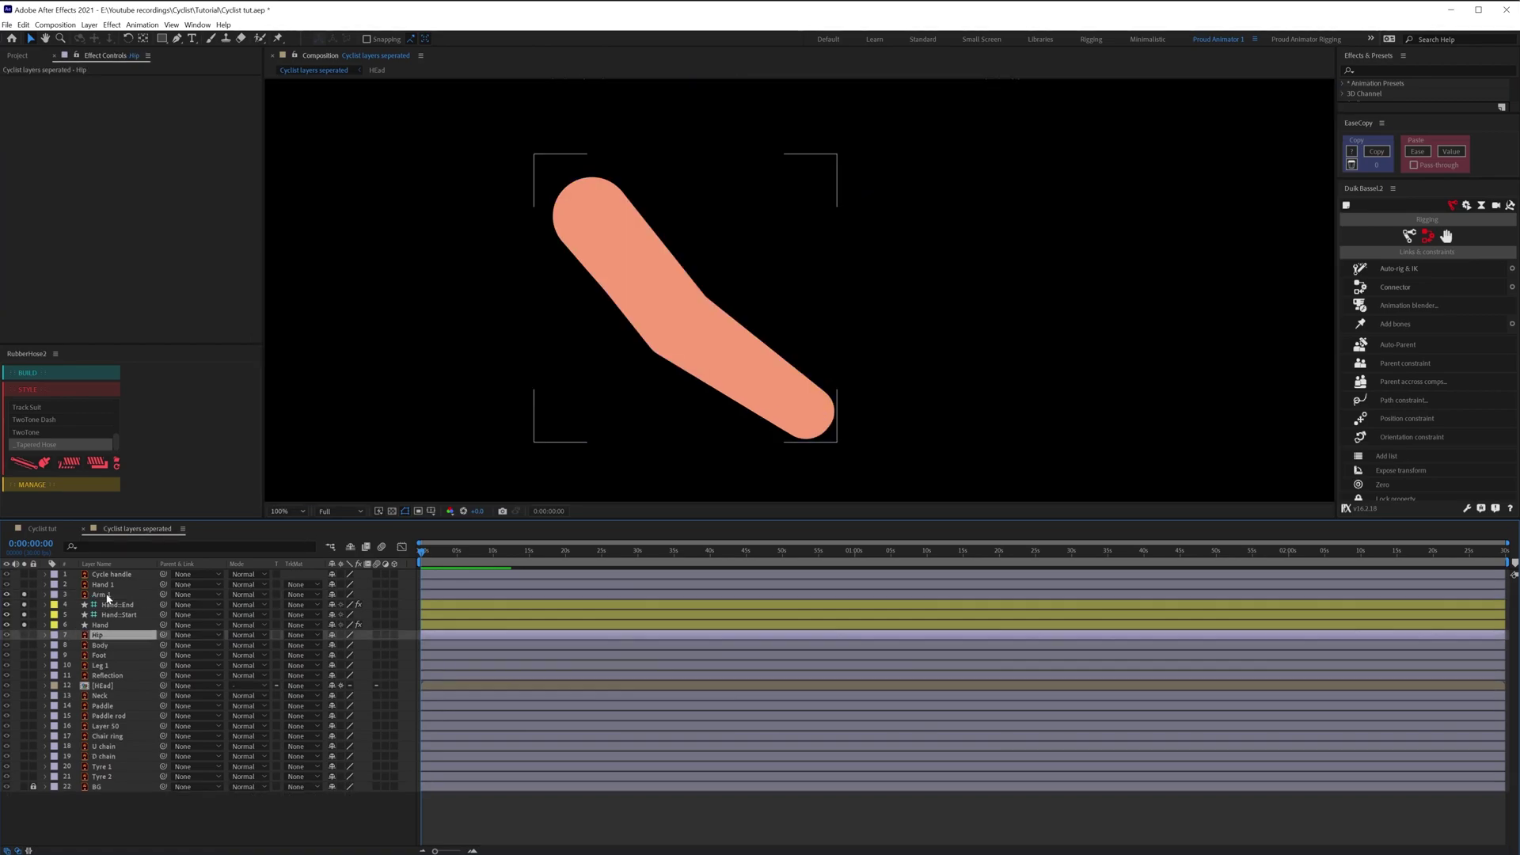
- Delete the original Arm 1 layer and turn off solo on the Hand hose layers
key(Delete)
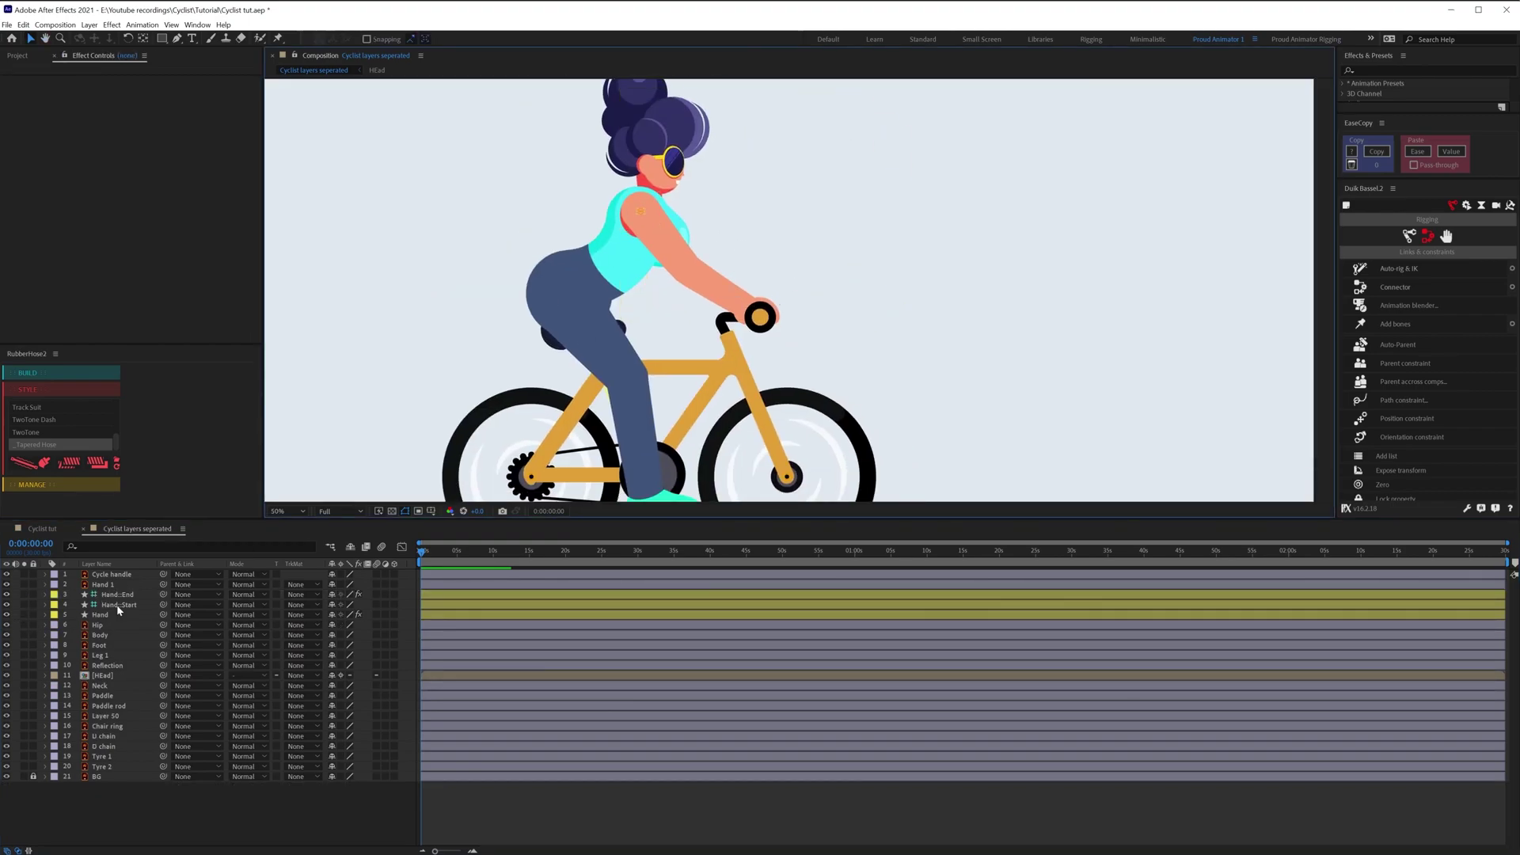
click(118, 606)
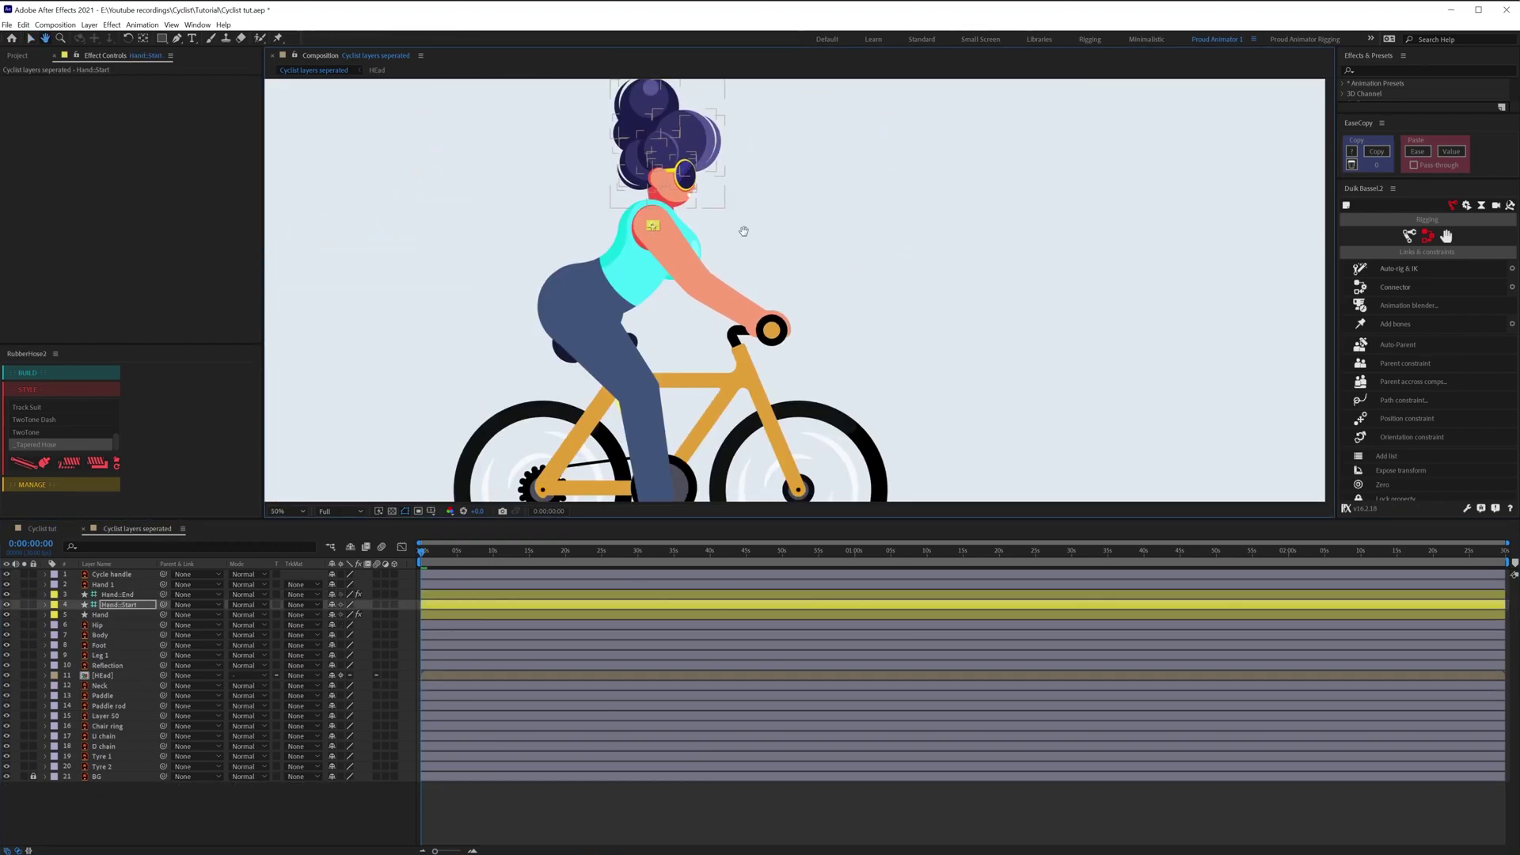
drag(743, 231, 730, 142)
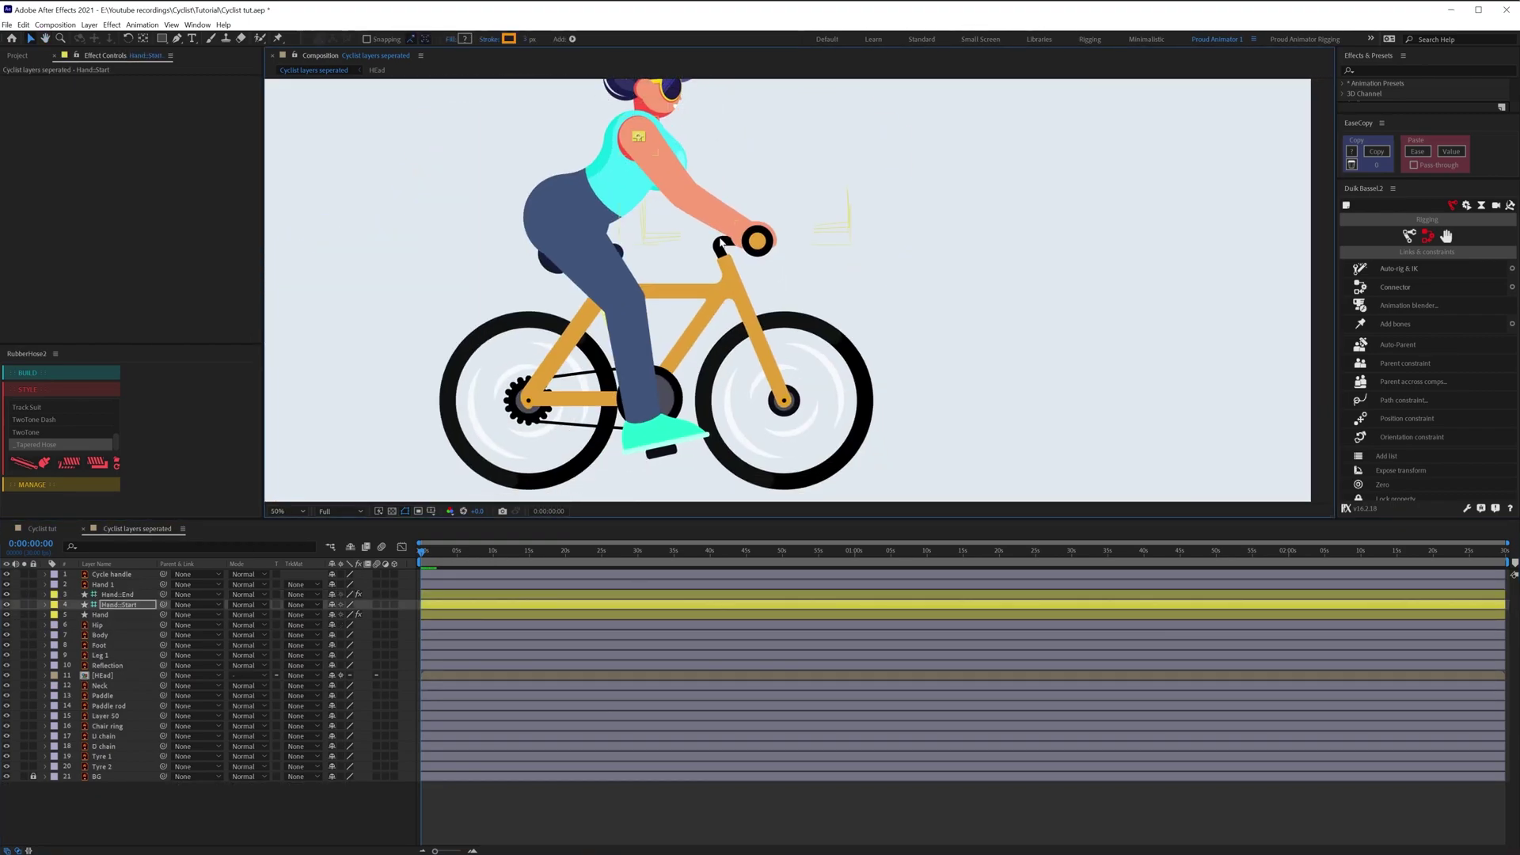
- Solo the Leg 1 layer and build a RubberHose limb named Leg with start and end controllers
click(611, 315)
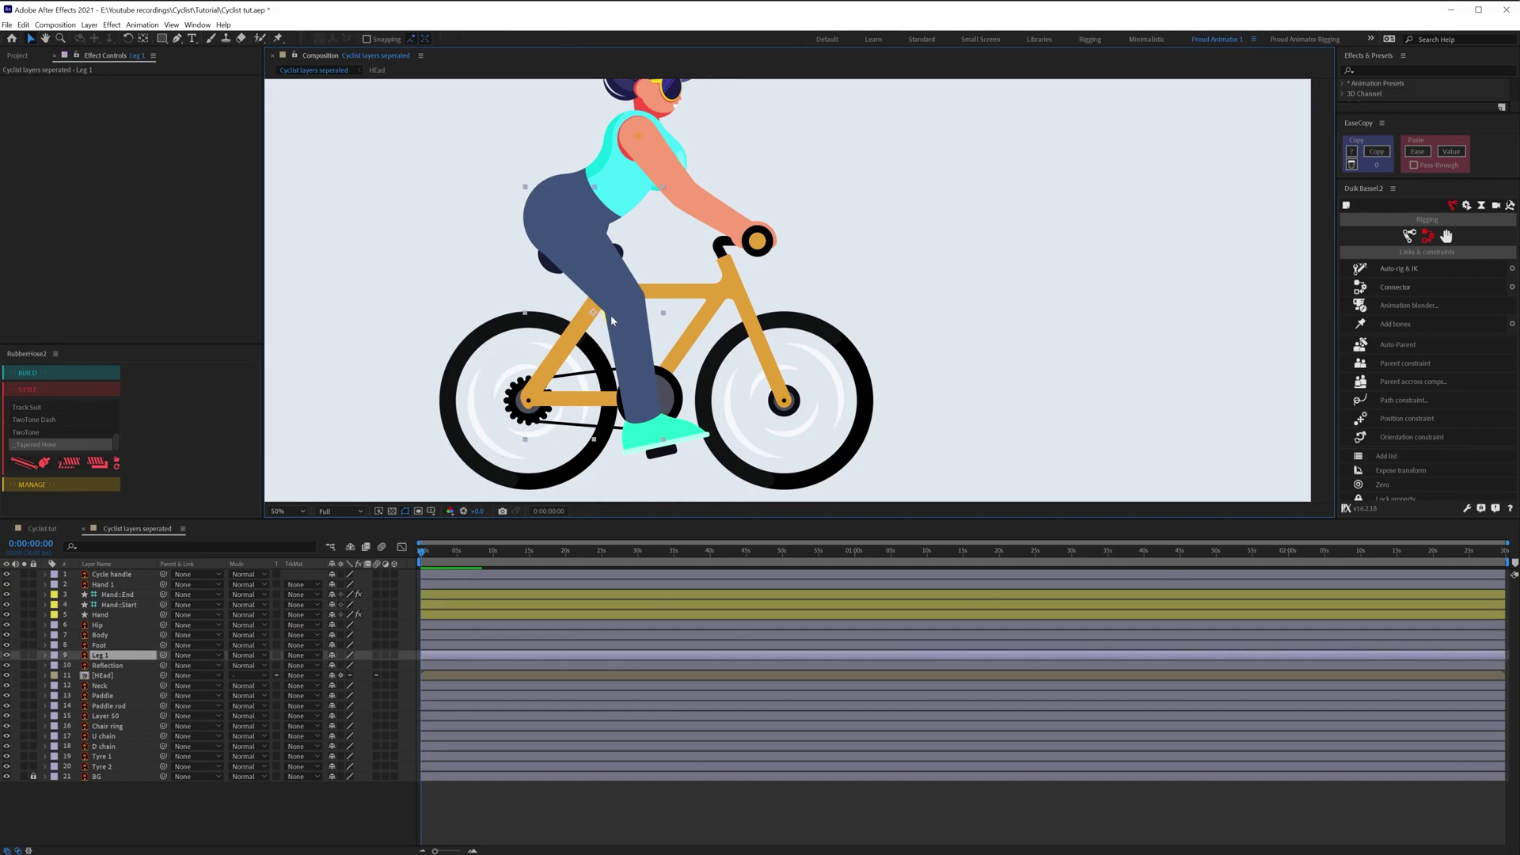
click(24, 655)
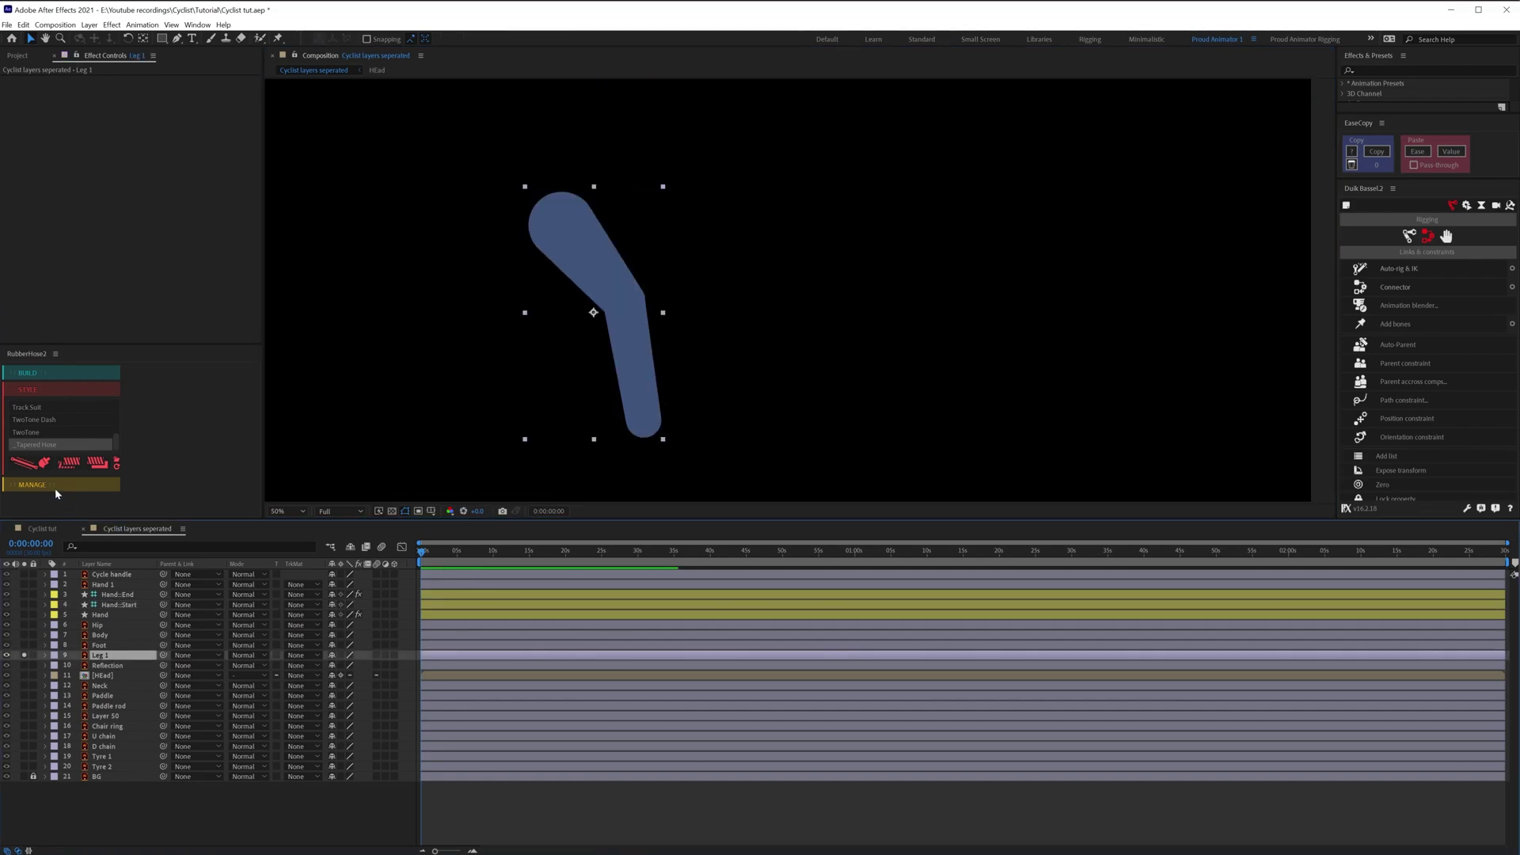
click(50, 373)
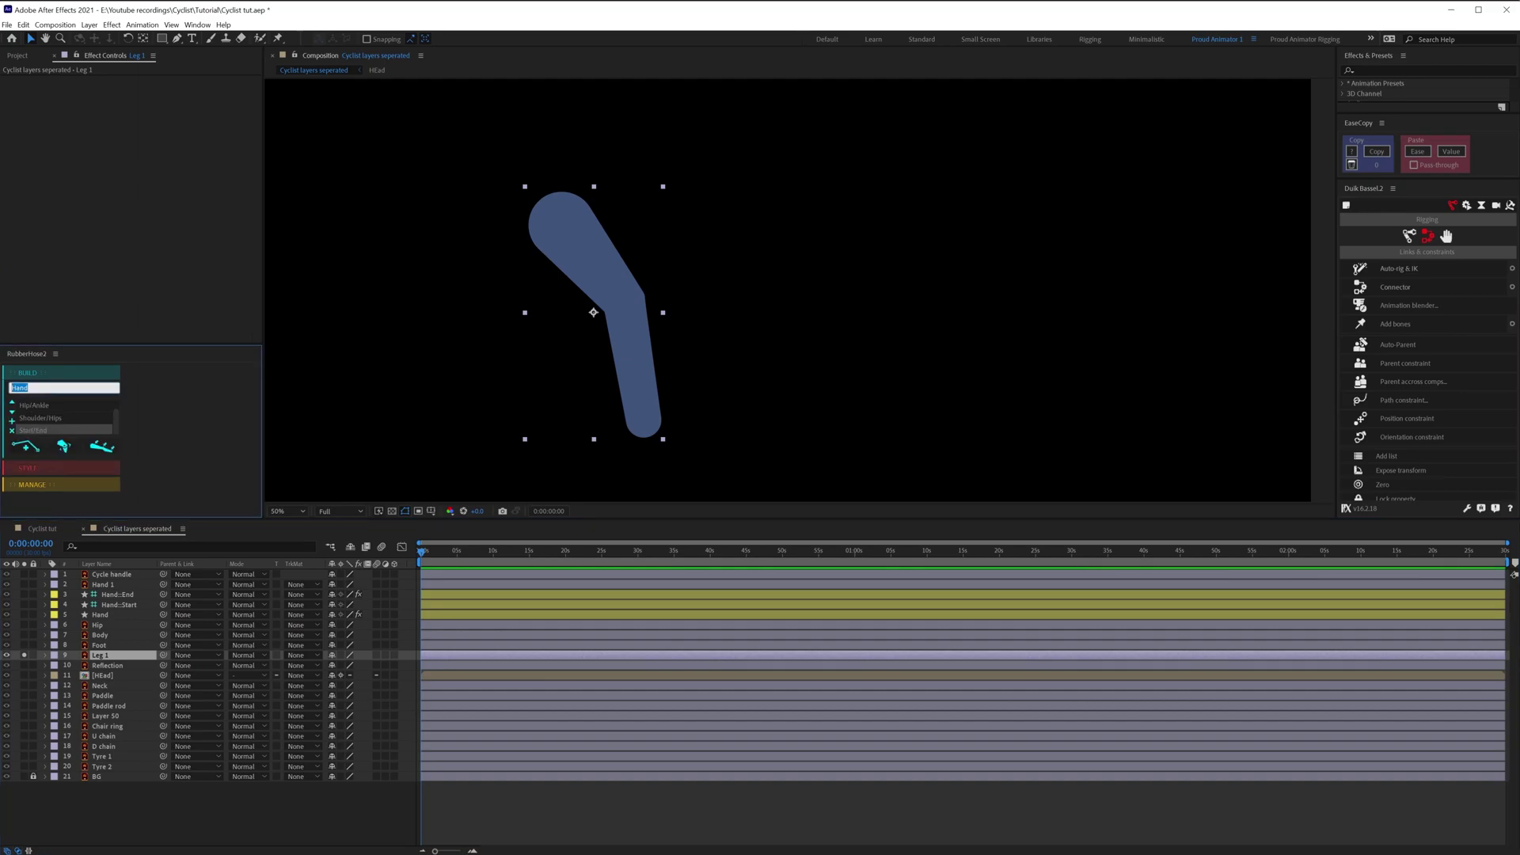
text(Leg)
click(28, 446)
scroll(773, 244, down, 2)
drag(748, 175, 746, 203)
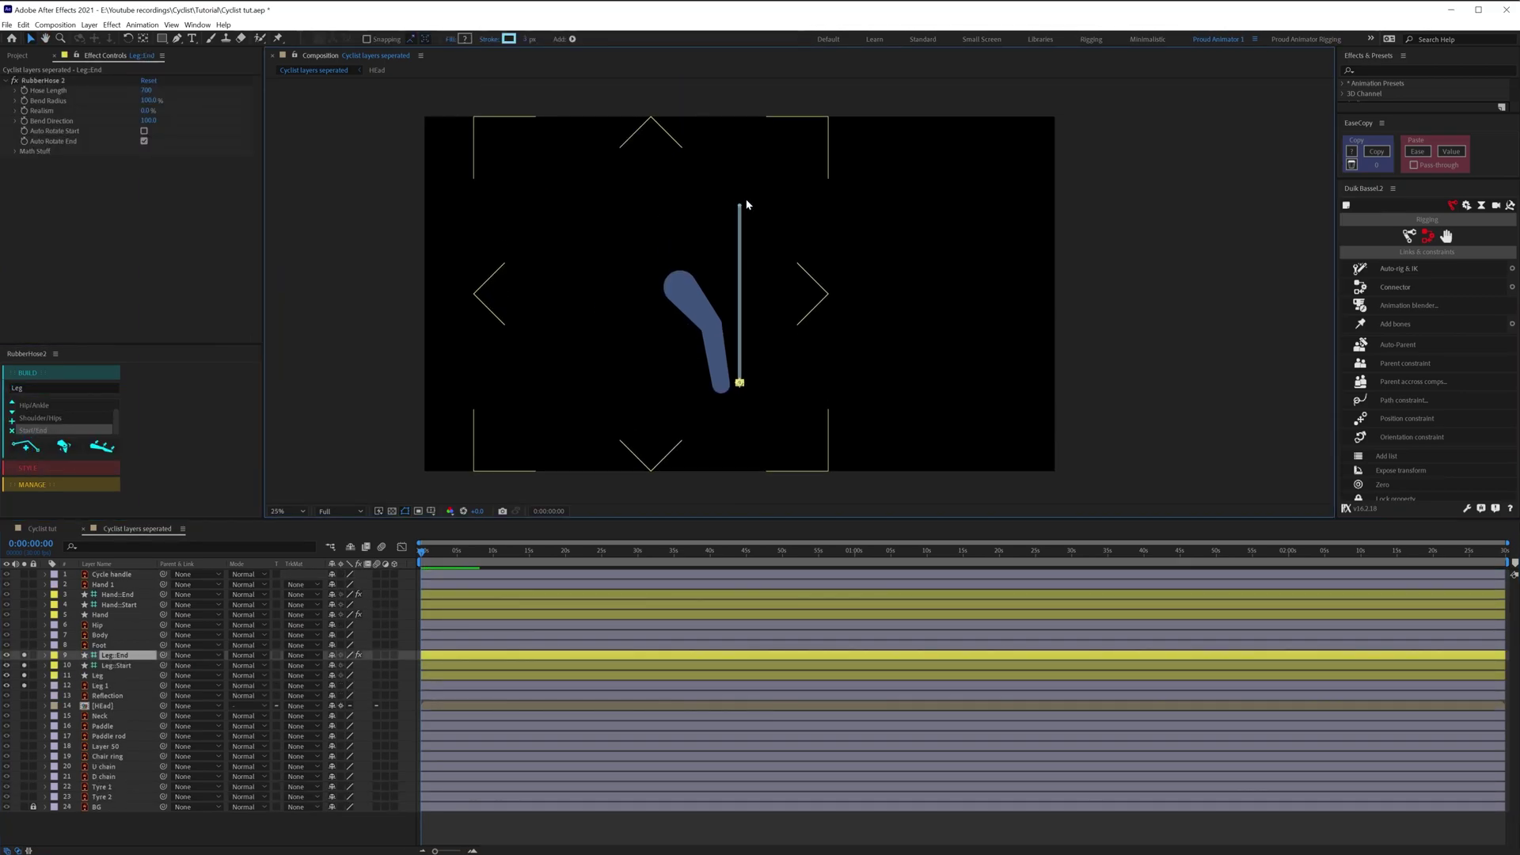
- Apply the Tapered Hose style to the Leg hose layer
click(99, 675)
click(46, 470)
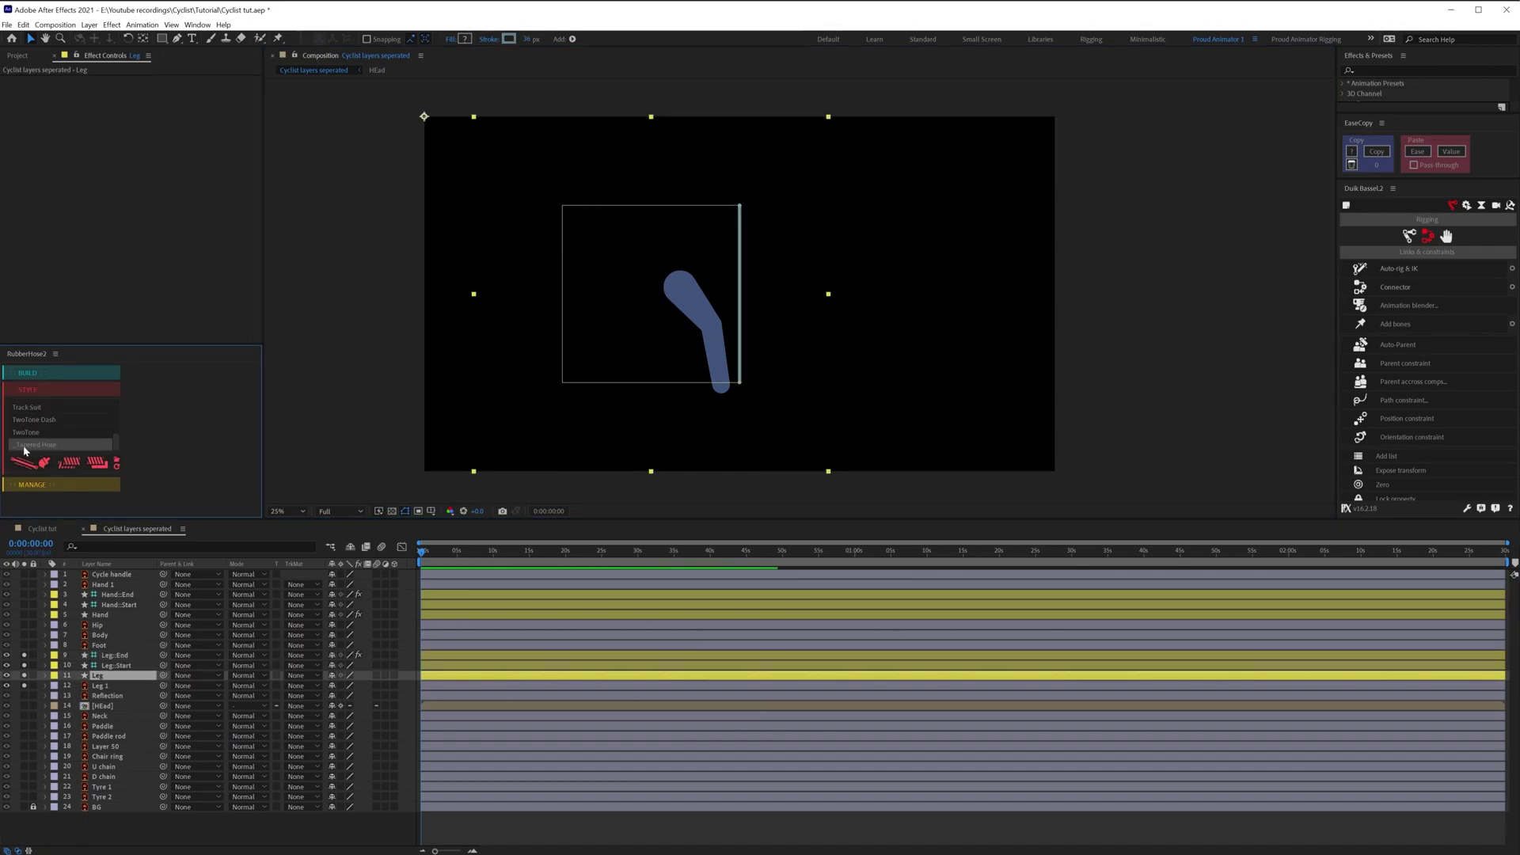
click(26, 471)
- Place the Leg hose's start and end controllers at the hip and ankle ends of the original leg artwork
scroll(753, 203, up, 2)
drag(680, 122, 556, 275)
click(679, 475)
scroll(699, 414, up, 1)
drag(699, 414, 741, 192)
drag(600, 439, 526, 454)
- Set the Leg hose's length to 1410 and its bend radius to 30% so it follows the leg artwork's knee bend
click(98, 675)
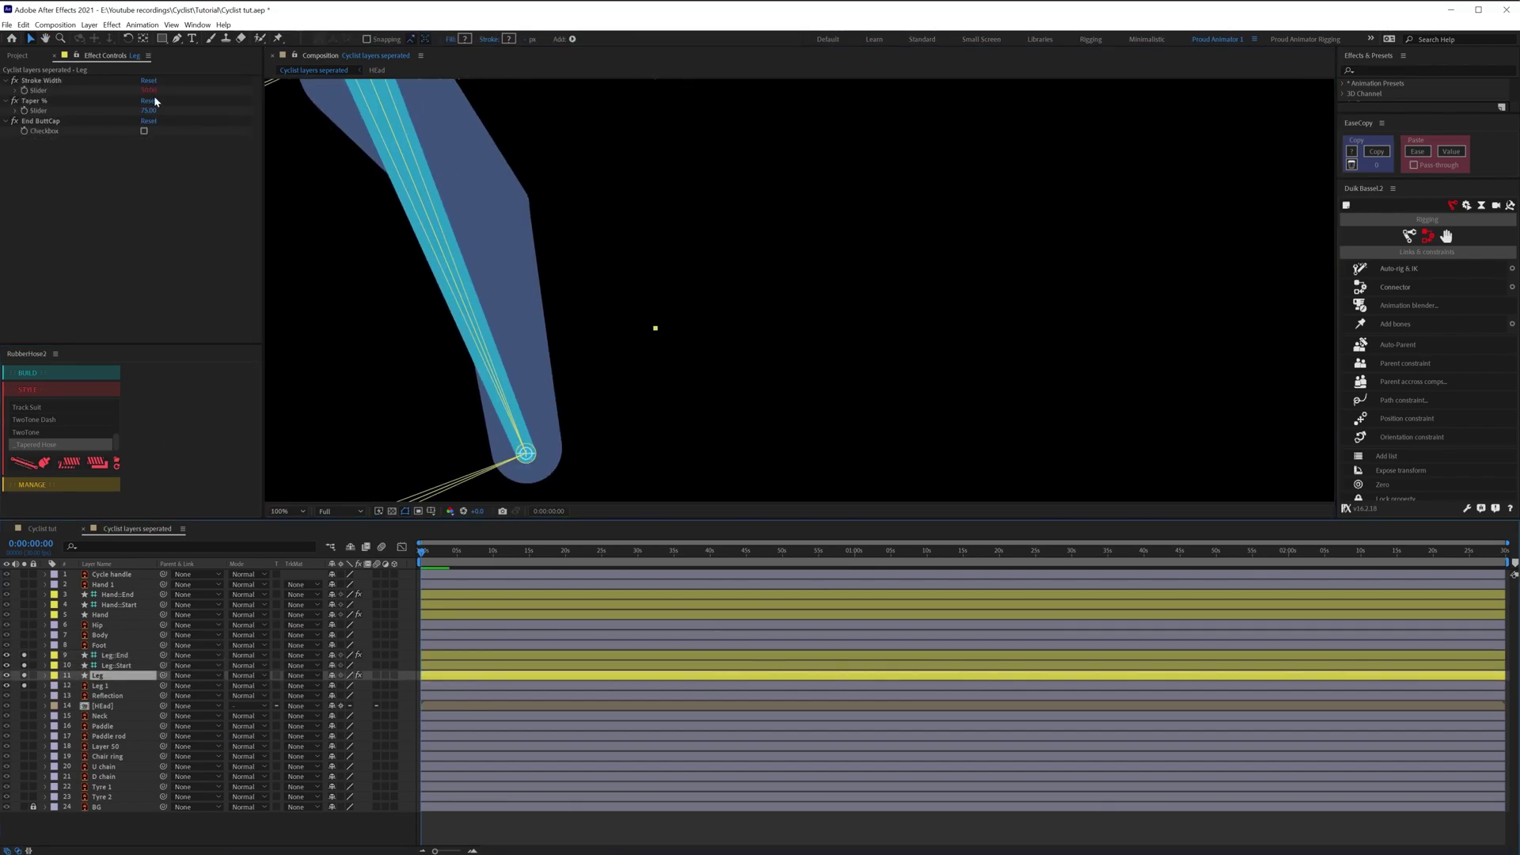
click(115, 655)
click(147, 91)
text(1410)
key(Return)
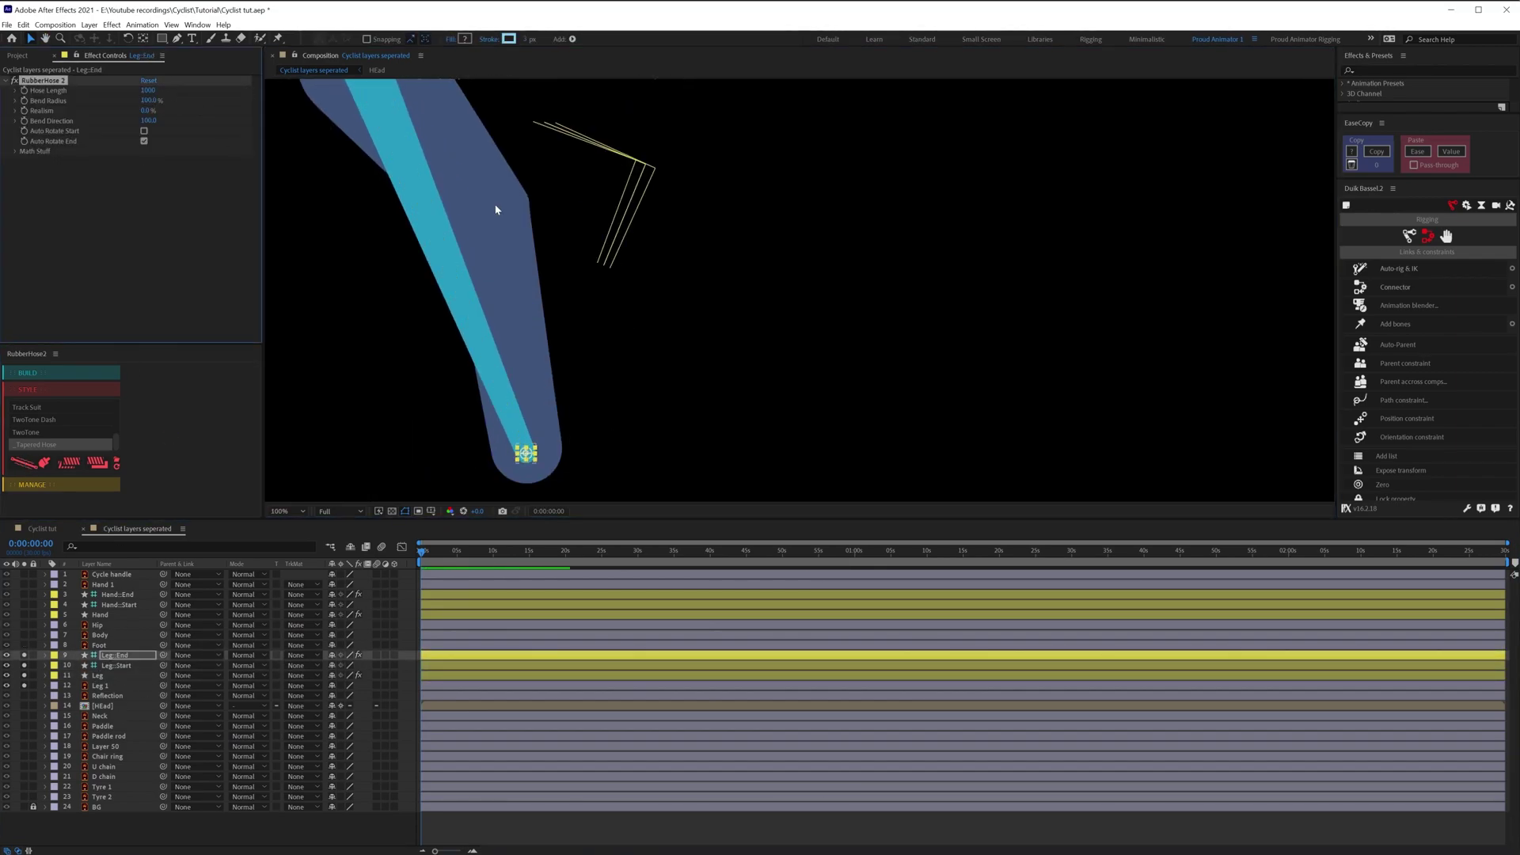
click(148, 100)
text(30)
key(Return)
scroll(760, 213, down, 1)
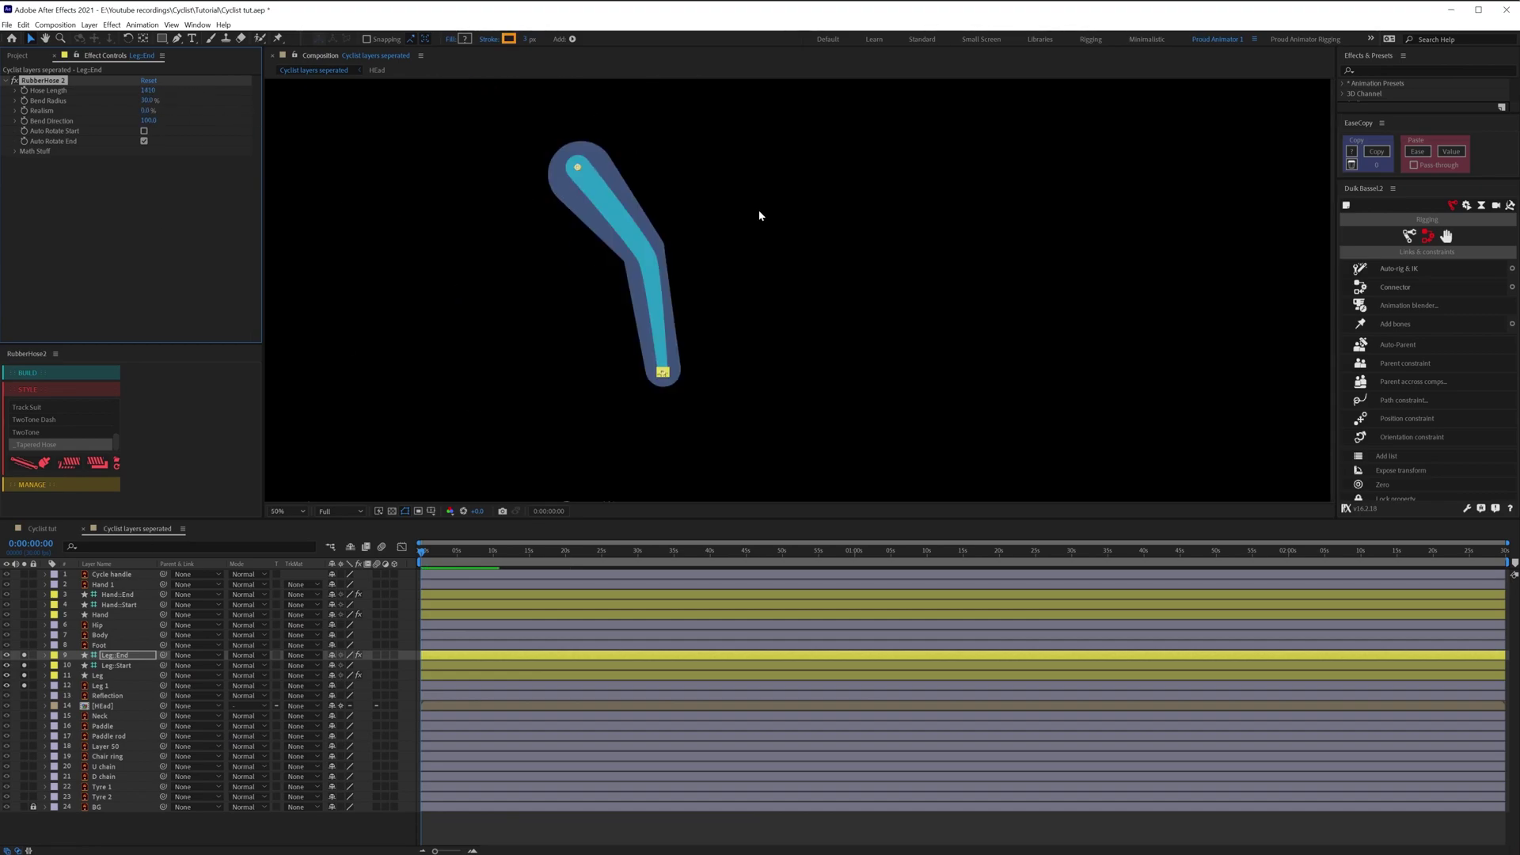
- Widen the Leg hose's stroke to the leg's thickness and stack Leg 1 above the hose layers for comparison
mouse_move(671, 238)
mouse_down()
mouse_move(716, 268)
mouse_move(661, 249)
mouse_up()
click(118, 676)
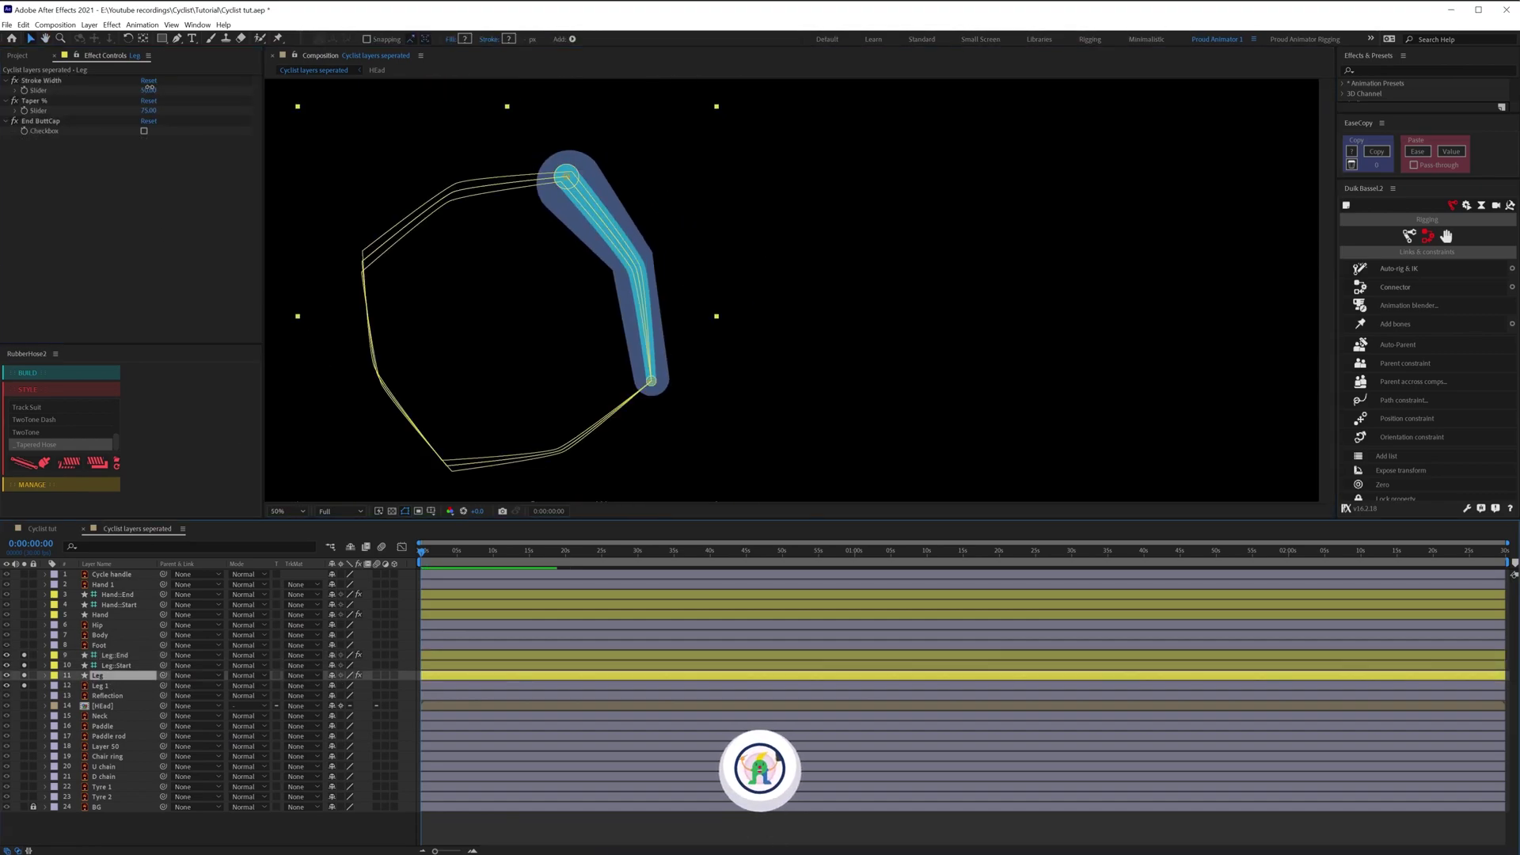
drag(110, 686, 109, 651)
- Lower the opacity of Leg 1 to compare its outline with the hose underneath
scroll(635, 336, up, 1)
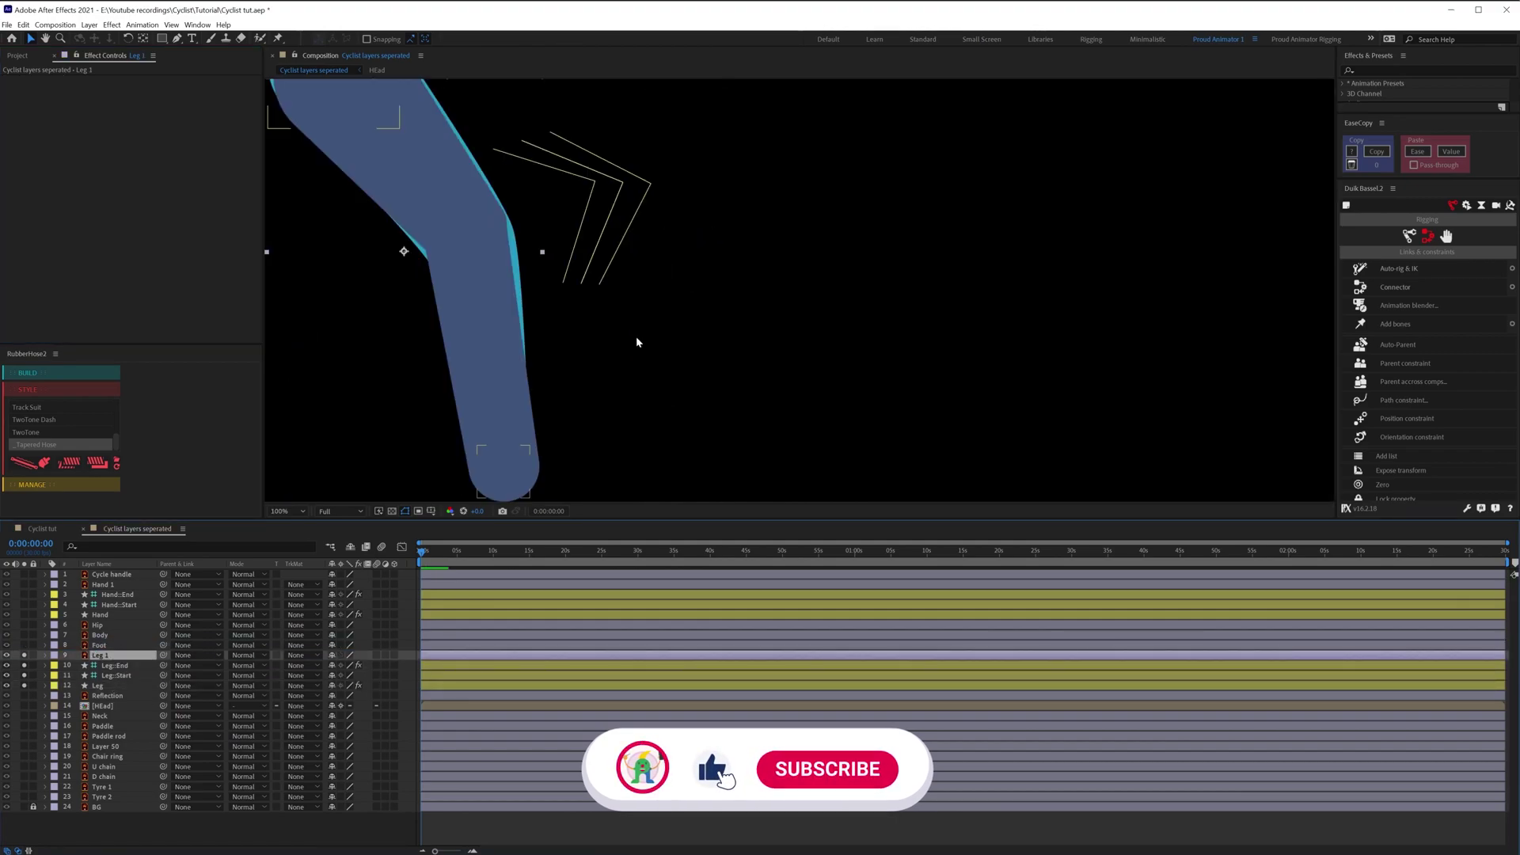
drag(635, 336, 780, 271)
scroll(712, 317, down, 1)
key(t)
drag(342, 670, 301, 670)
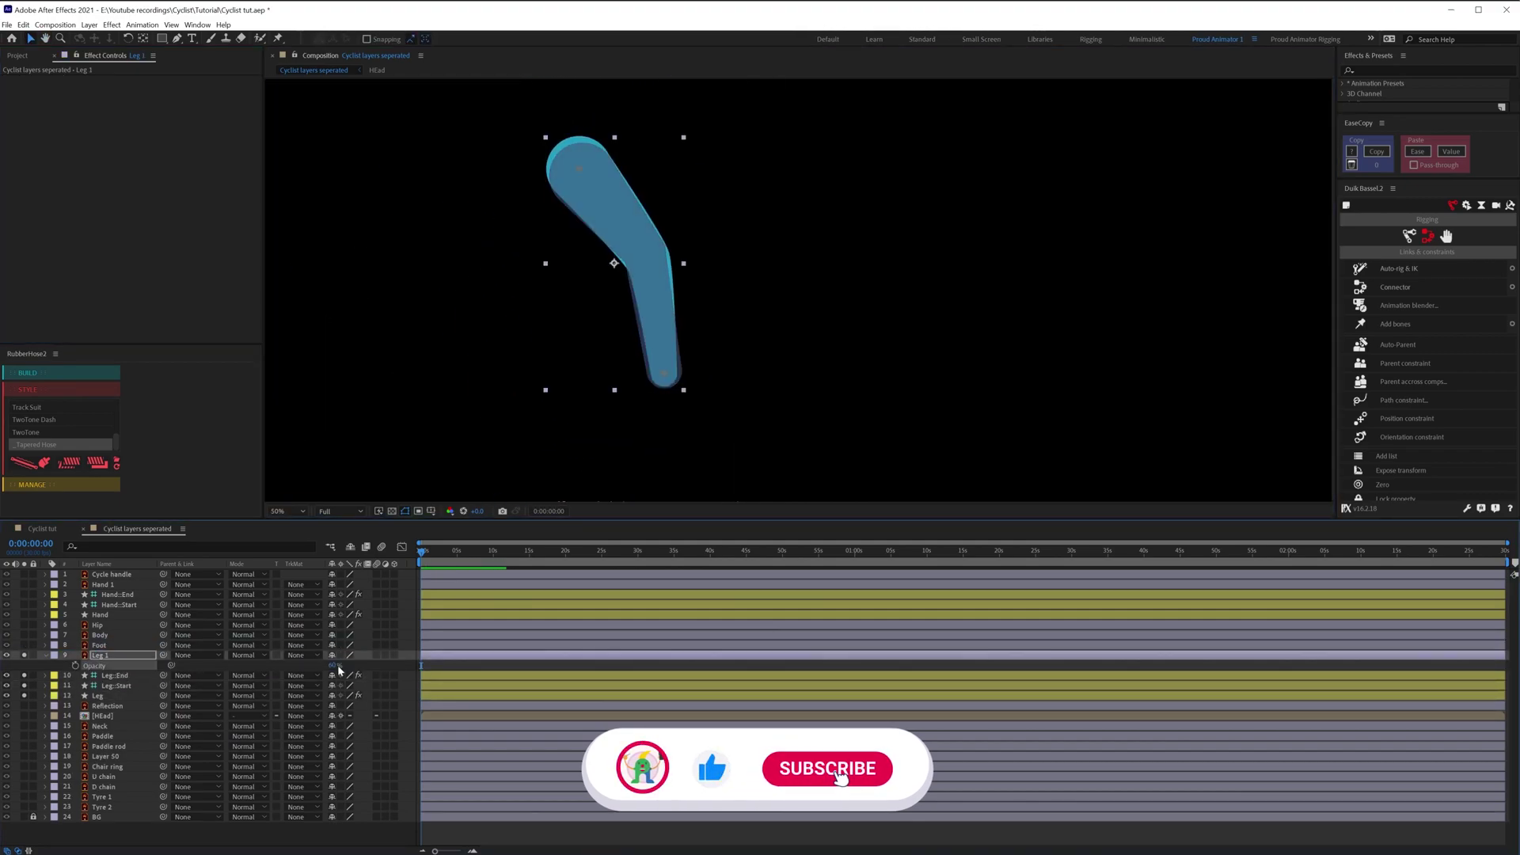
- Set the Leg hose's taper to 60% and fine-tune its stroke width against the original leg
click(115, 675)
key(ctrl+z)
click(116, 686)
click(98, 695)
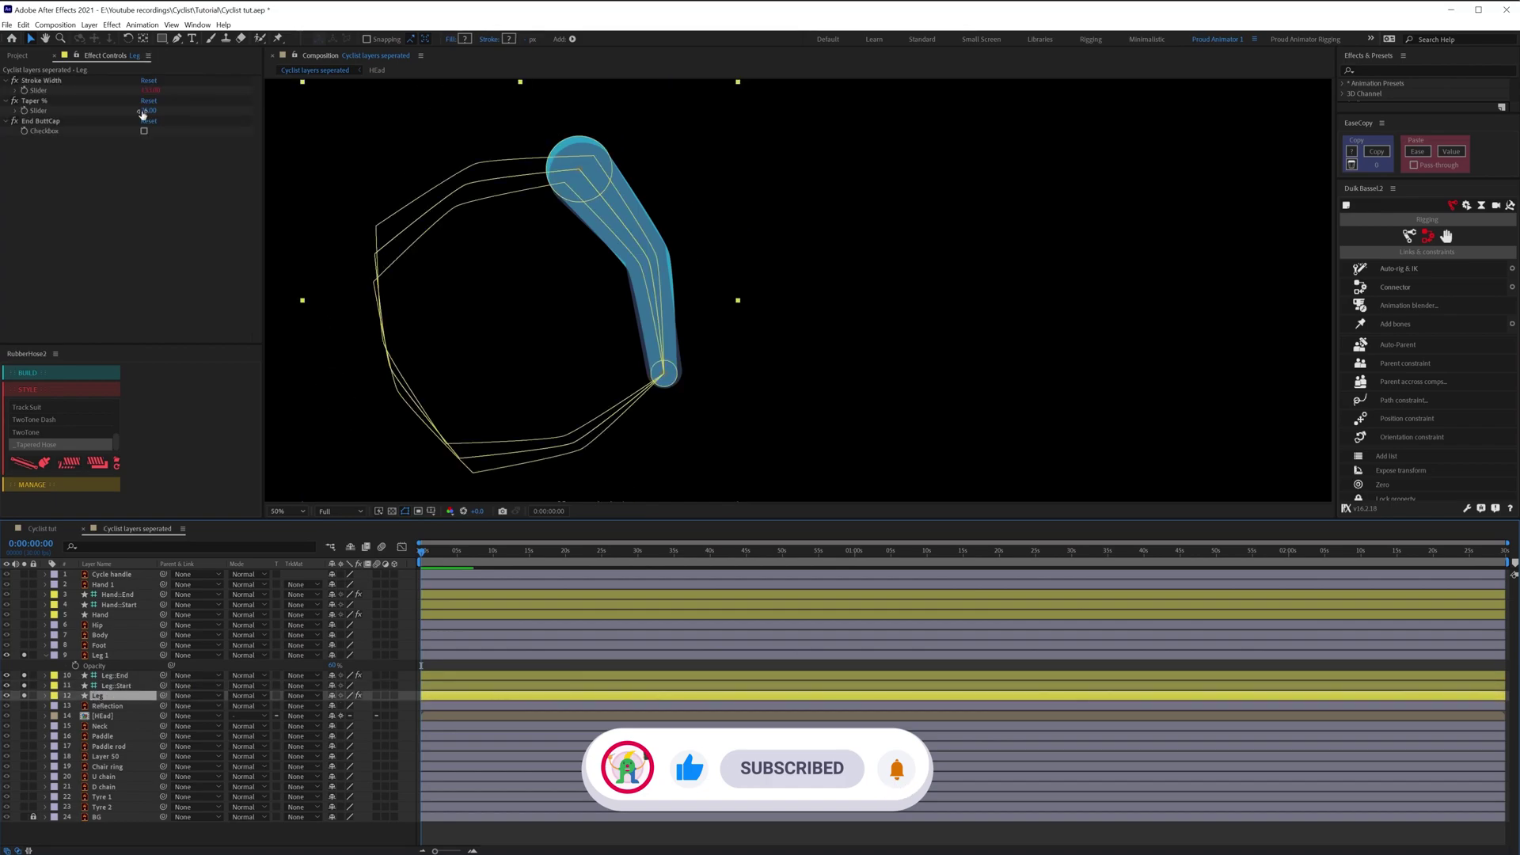
drag(148, 90, 145, 111)
- Nudge the Leg hose's start controller into line with the upper end of the original leg
click(116, 686)
scroll(601, 135, up, 1)
drag(600, 135, 688, 254)
drag(449, 166, 454, 179)
click(168, 173)
- Shorten the Leg hose's length in small steps until its knee lines up with the original leg
click(115, 675)
click(146, 91)
key(shift+Down)
key(shift+Down)
key(shift+Down)
key(shift+Down)
key(shift+Down)
key(shift+Down)
scroll(665, 319, down, 1)
- Delete the original Leg 1 layer and turn off solo on the Leg hose layers
click(665, 319)
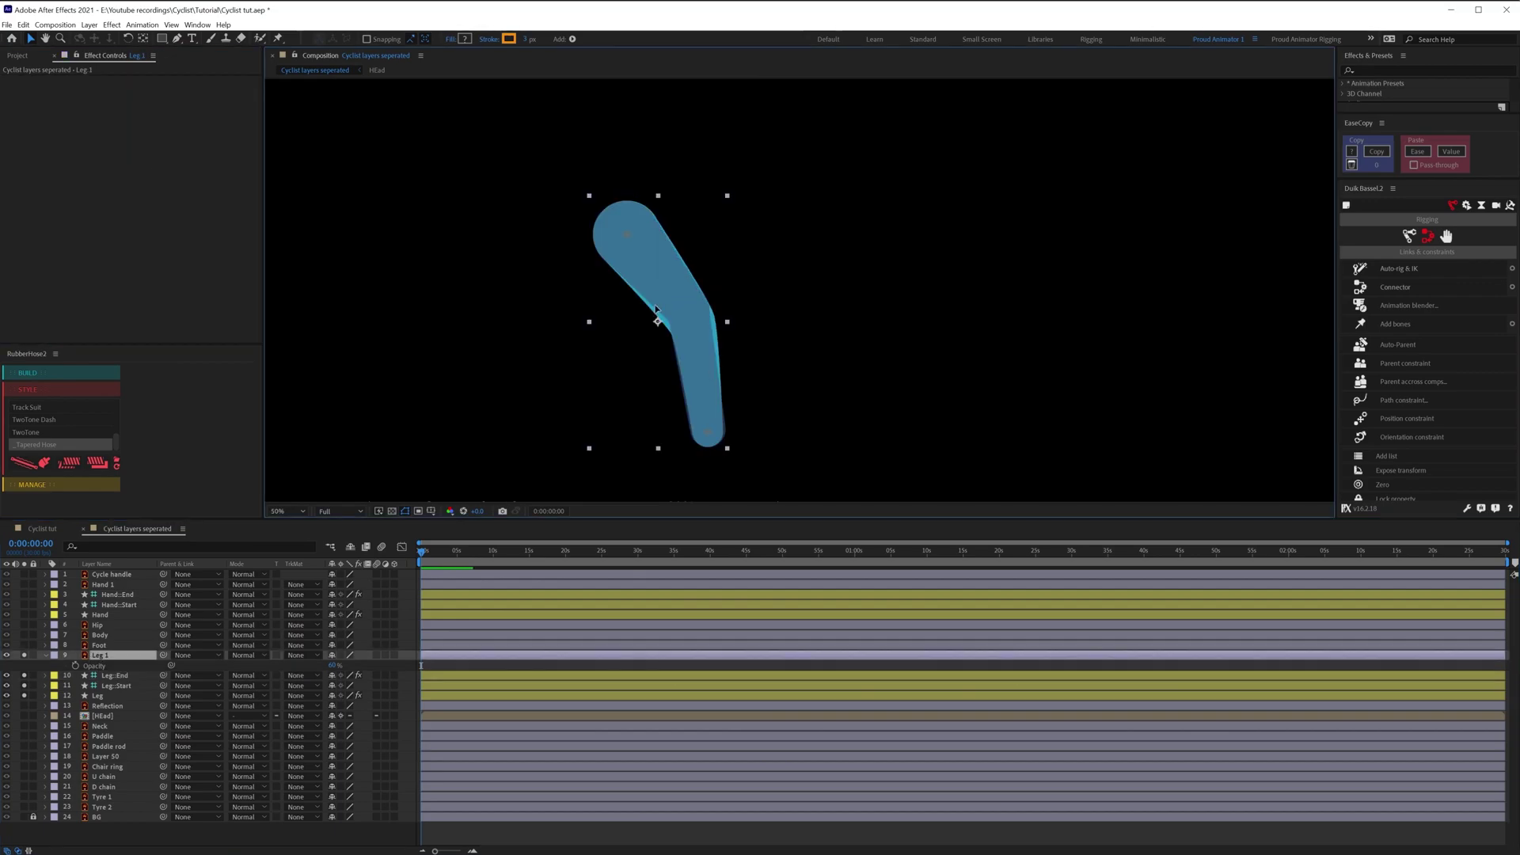
key(ctrl+z)
click(99, 655)
key(Delete)
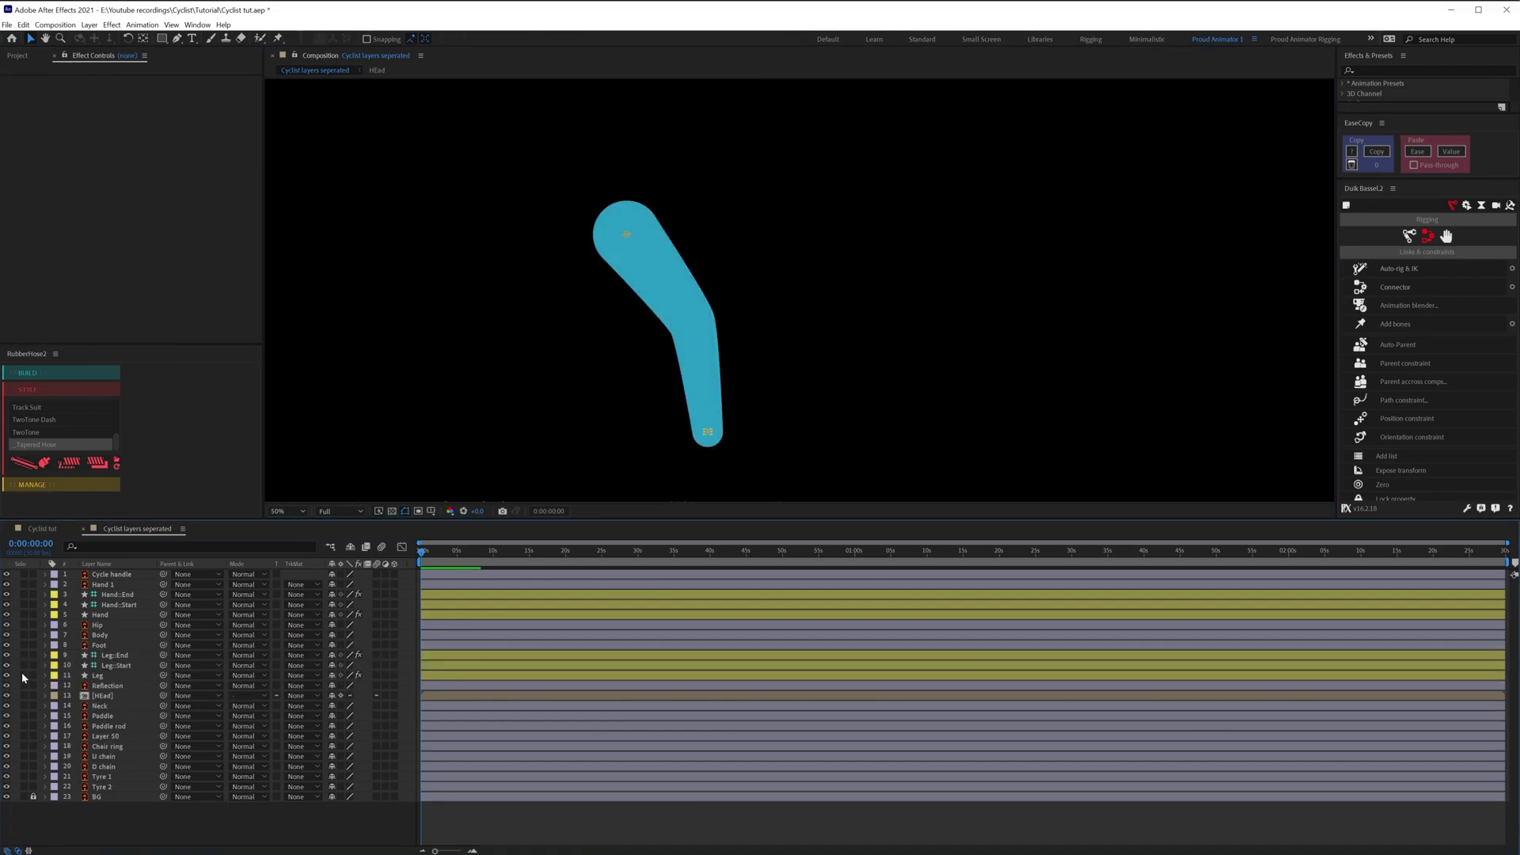
drag(24, 675, 24, 655)
- Set the Leg hose's fill to the dark blue sampled from the cyclist's hip
click(108, 676)
click(465, 38)
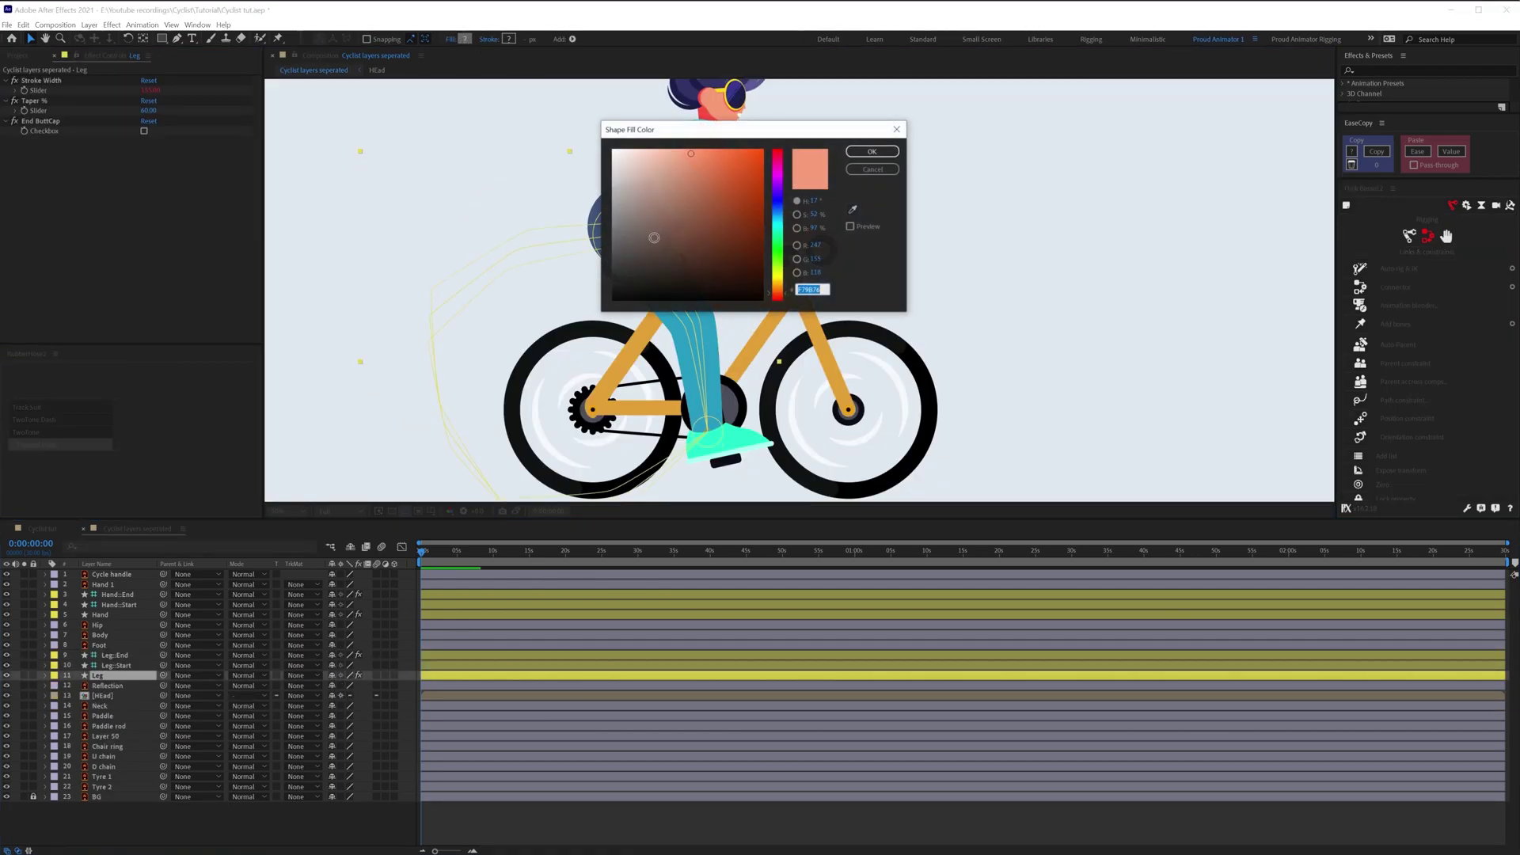
click(853, 209)
click(599, 202)
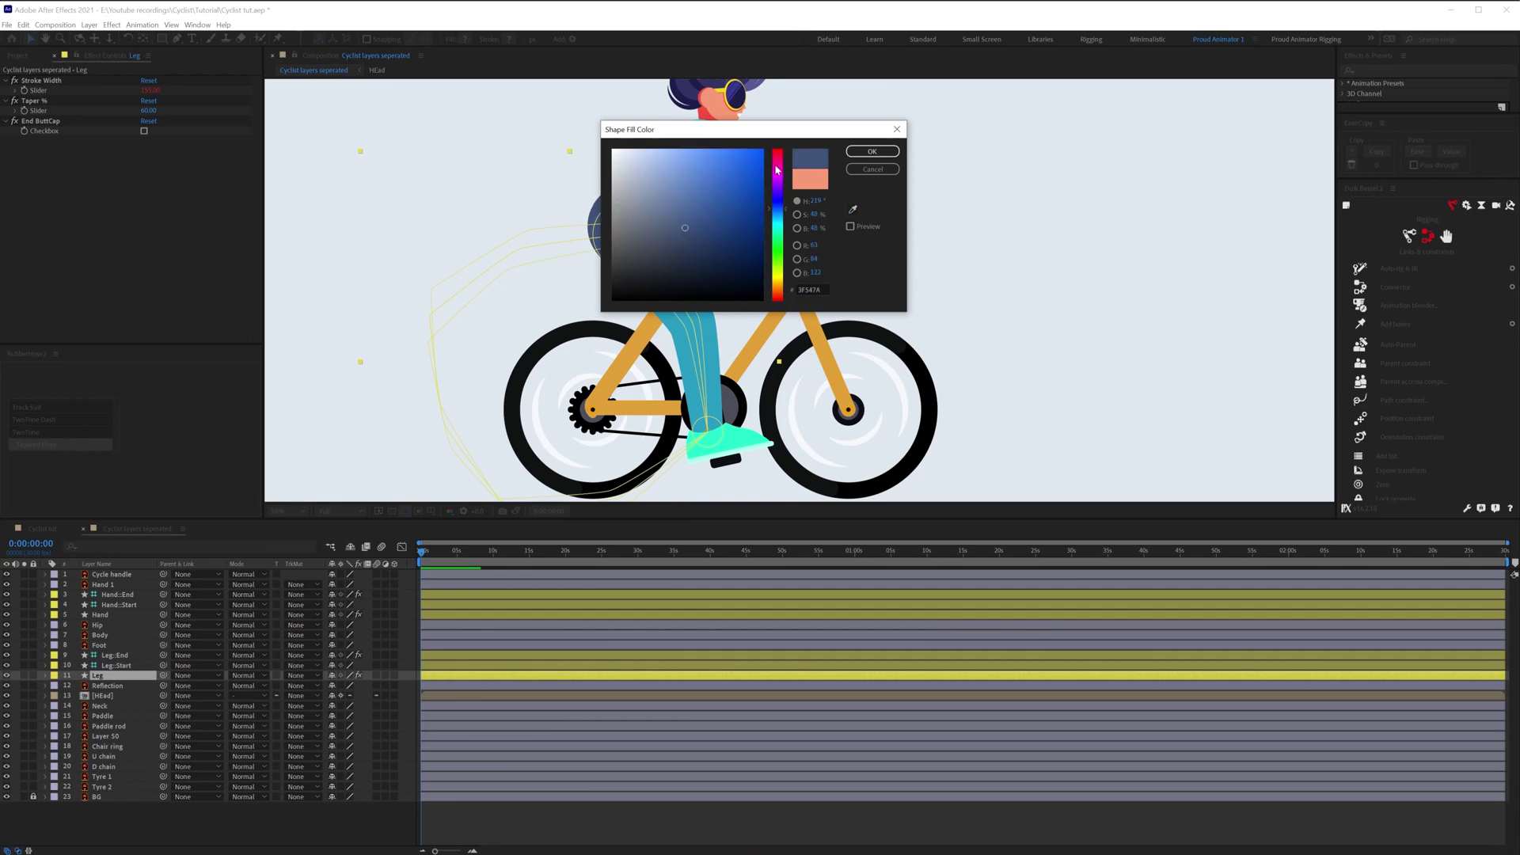
click(871, 150)
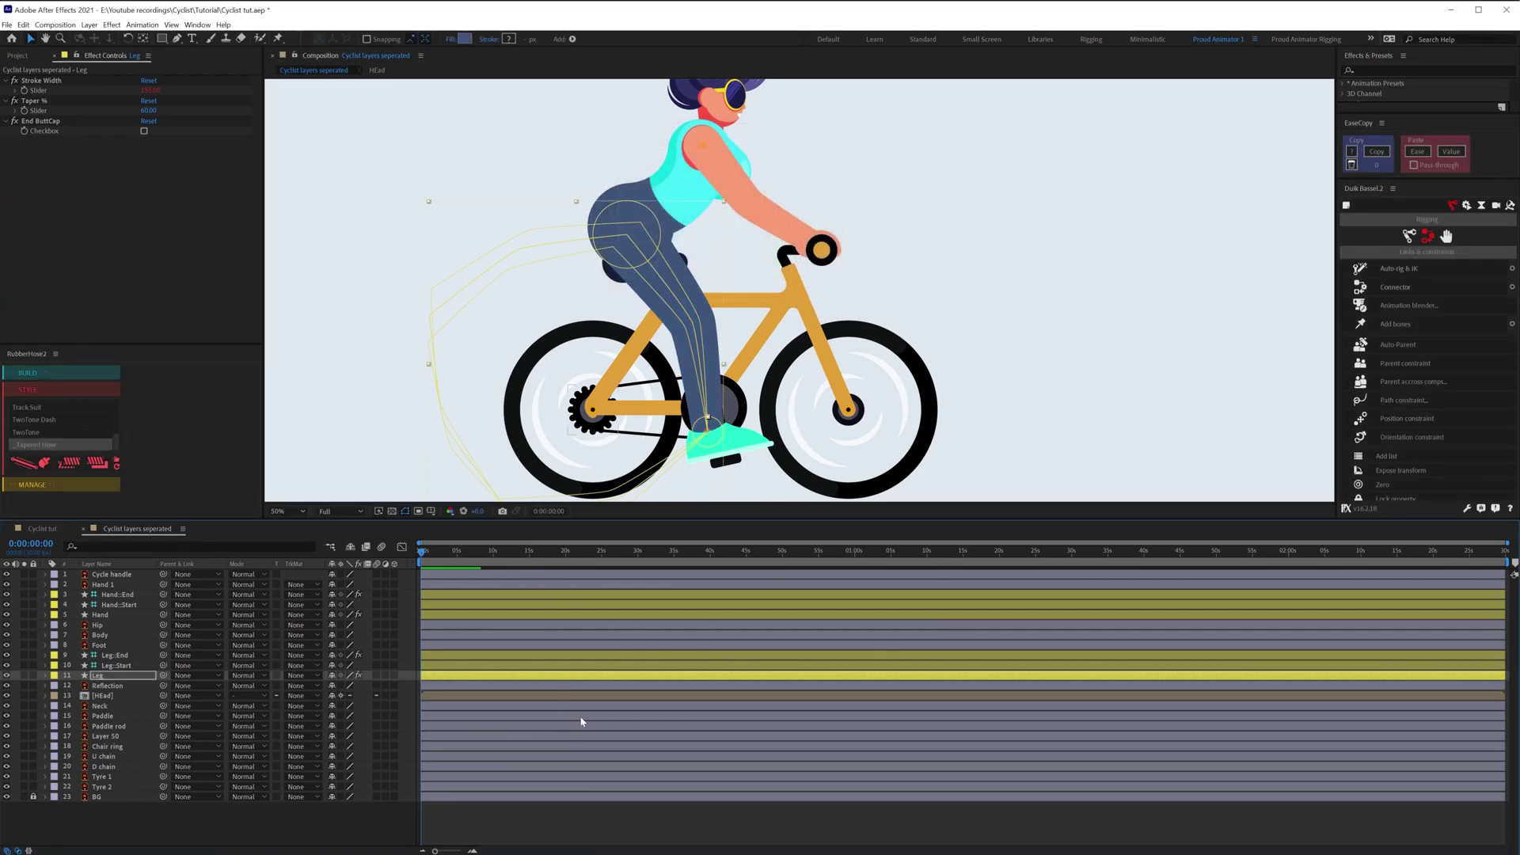
click(277, 806)
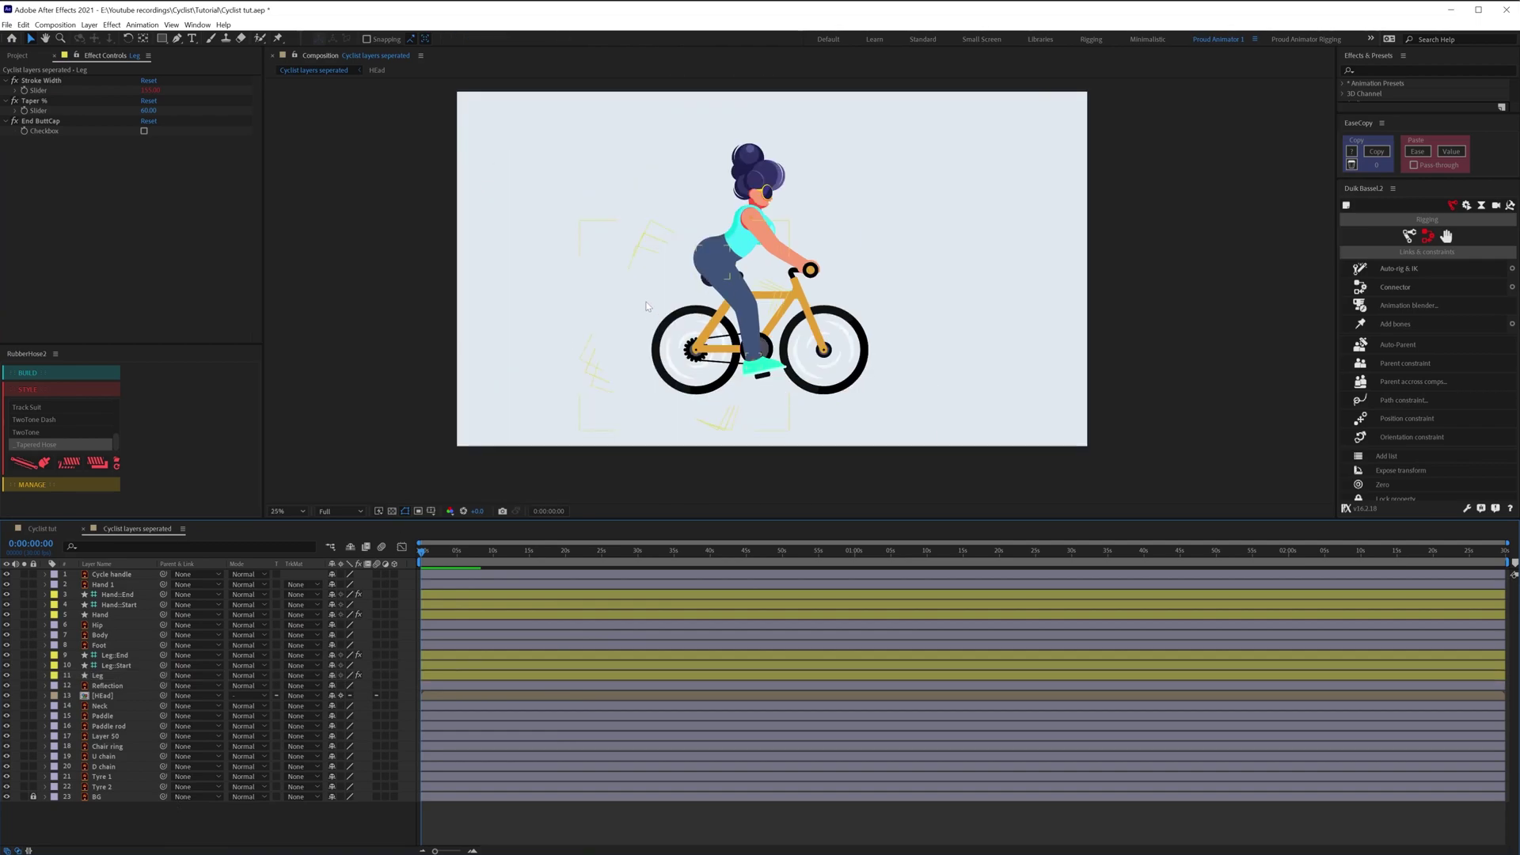
- Solo the Body layer and place four puppet pins on it, at the hip, waist, chest and neck
drag(589, 270, 559, 346)
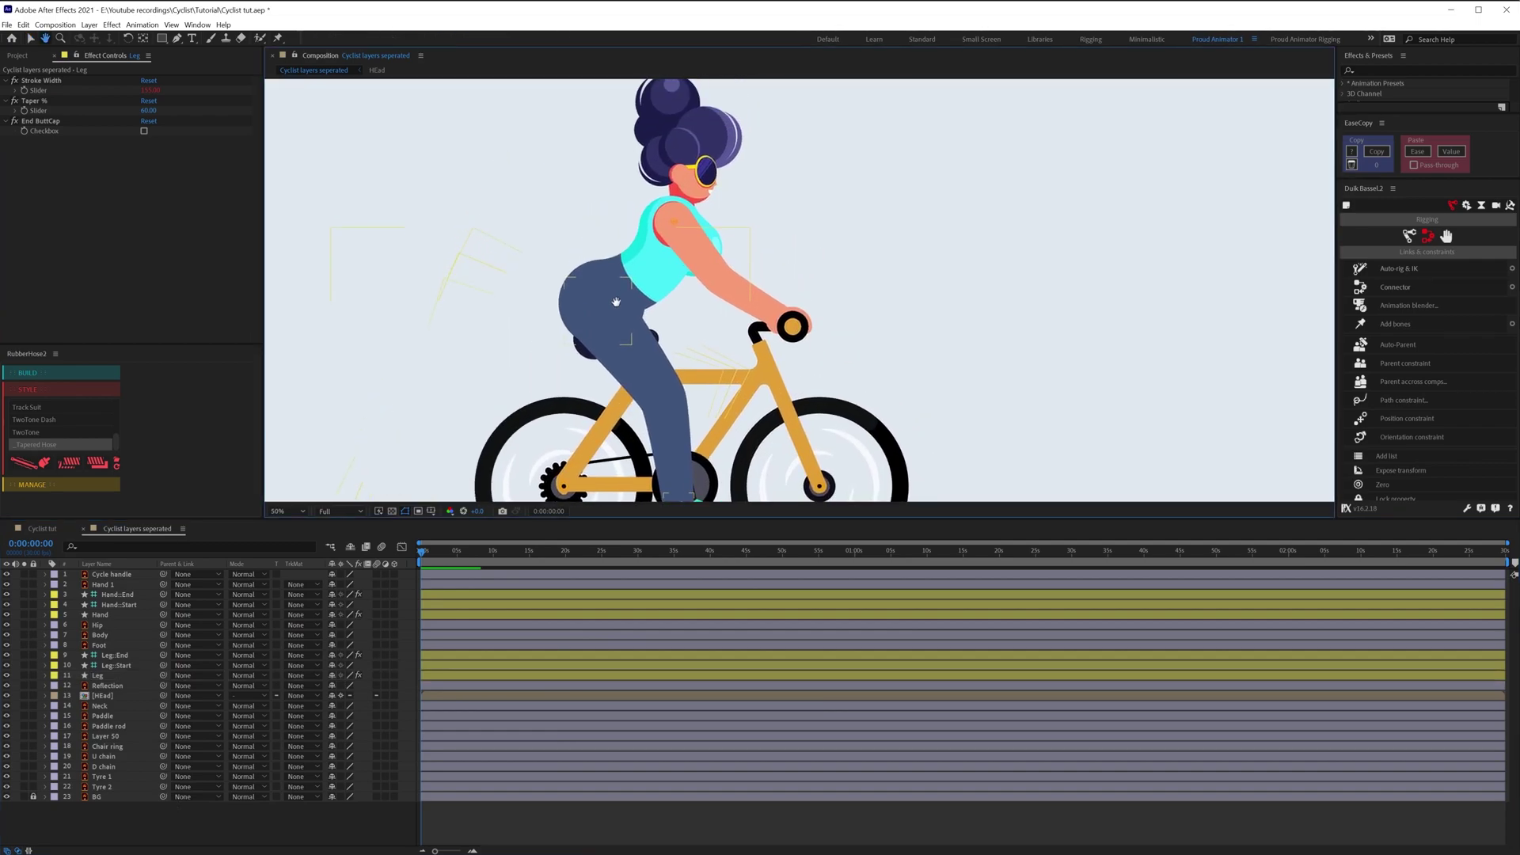
click(643, 262)
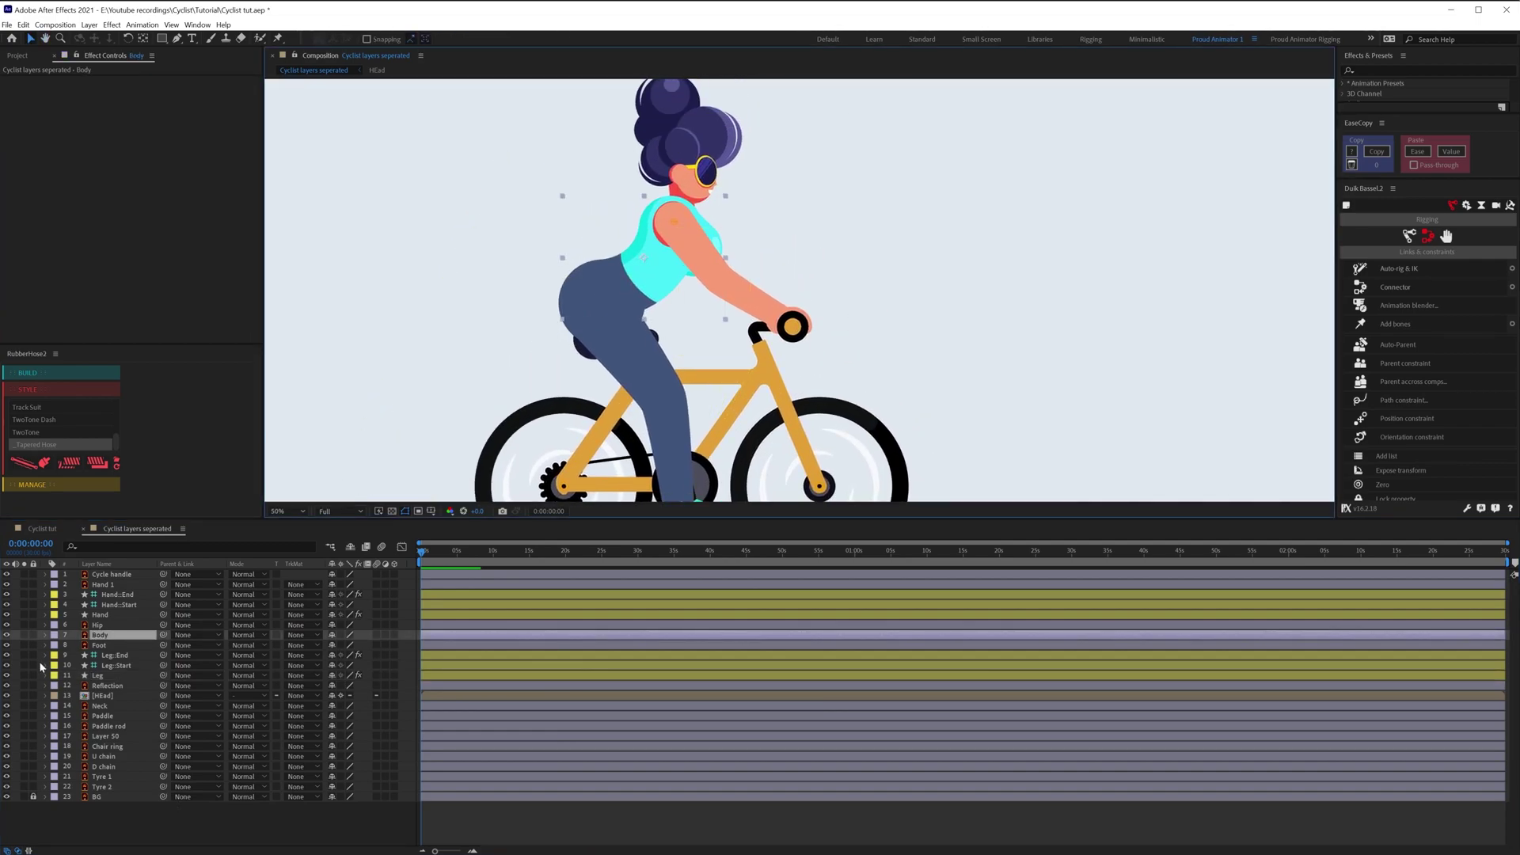
click(25, 635)
scroll(509, 390, up, 1)
click(278, 39)
click(441, 319)
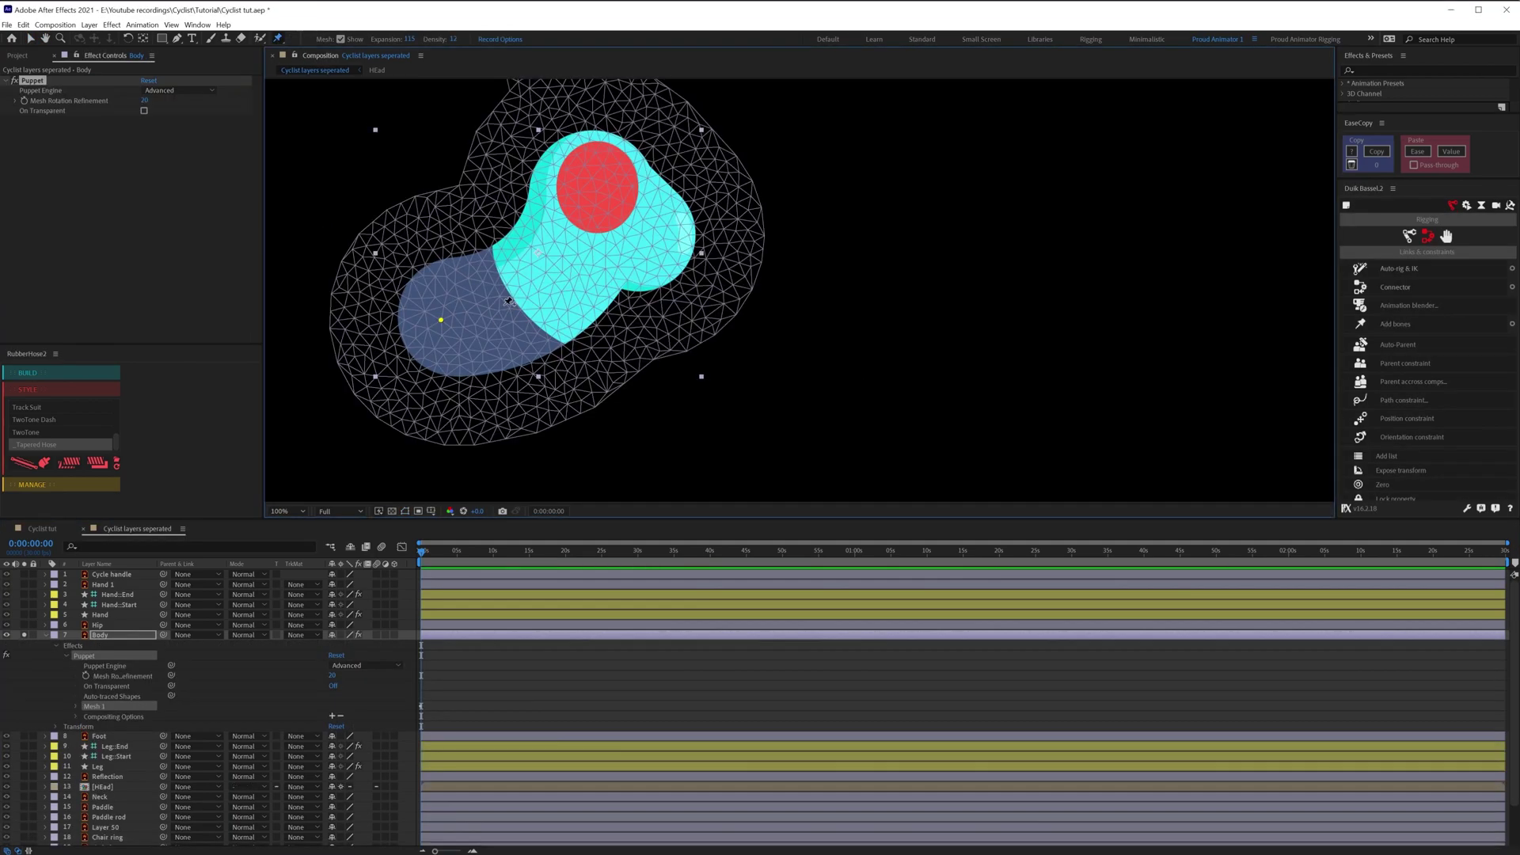
click(522, 296)
click(590, 225)
click(615, 143)
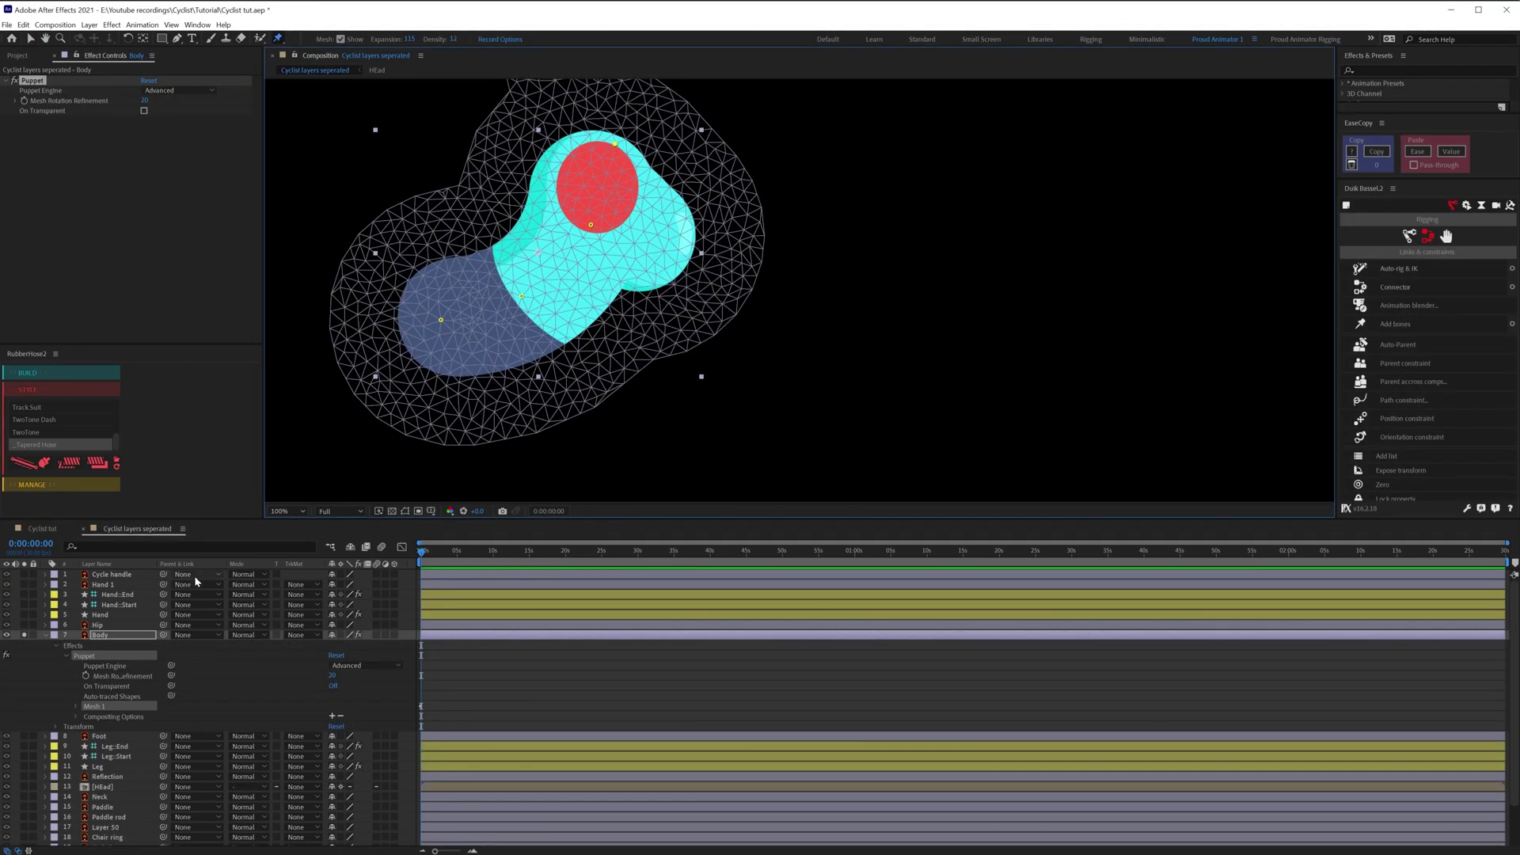
- Add Duik bones to the Body's puppet pins and rename the Puppet Pin 1 bone as Hip
click(82, 656)
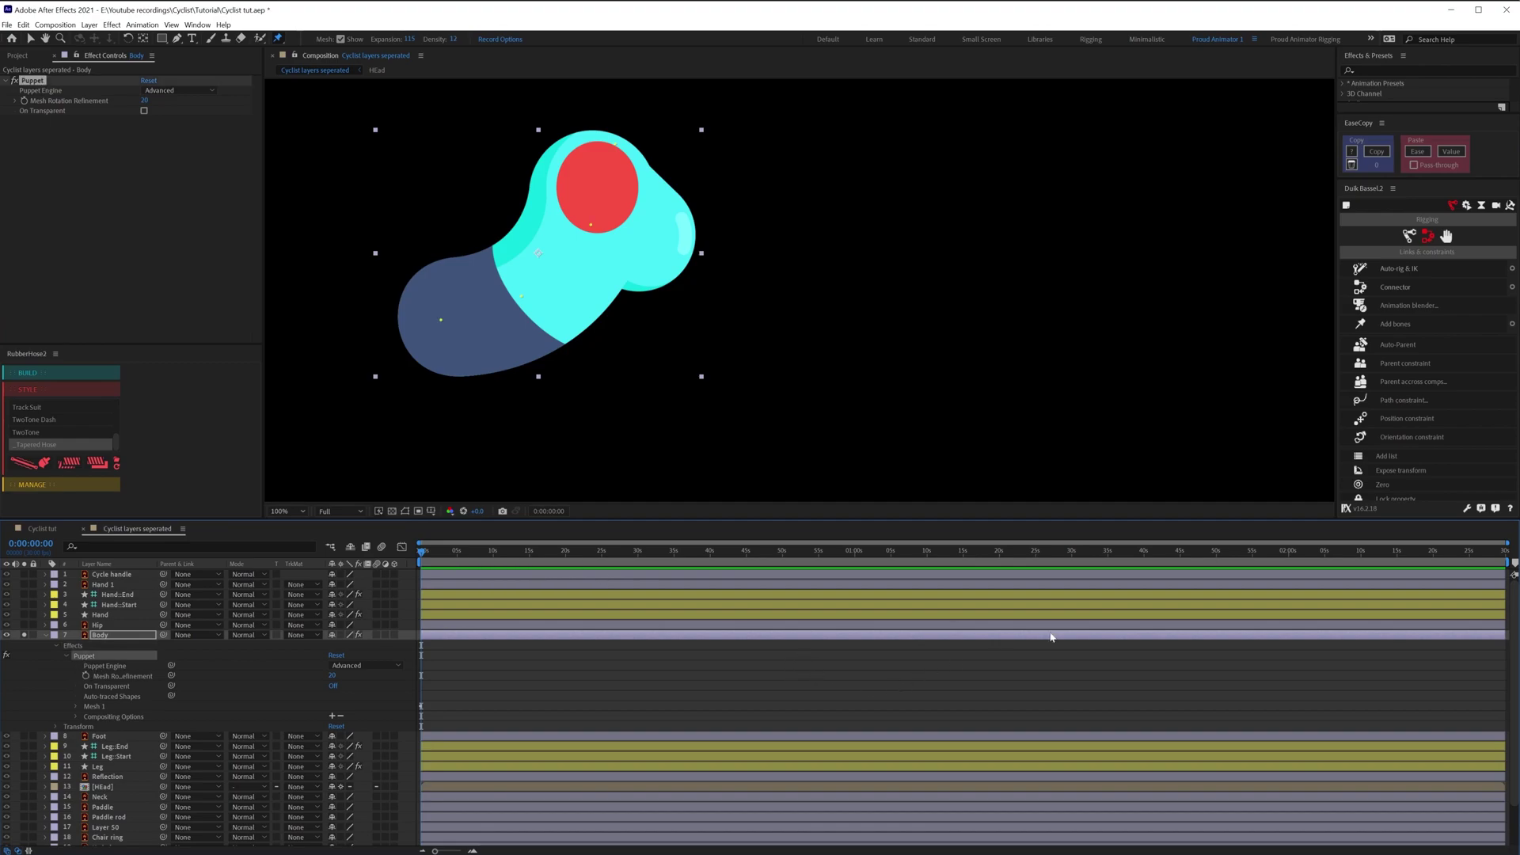
click(1422, 329)
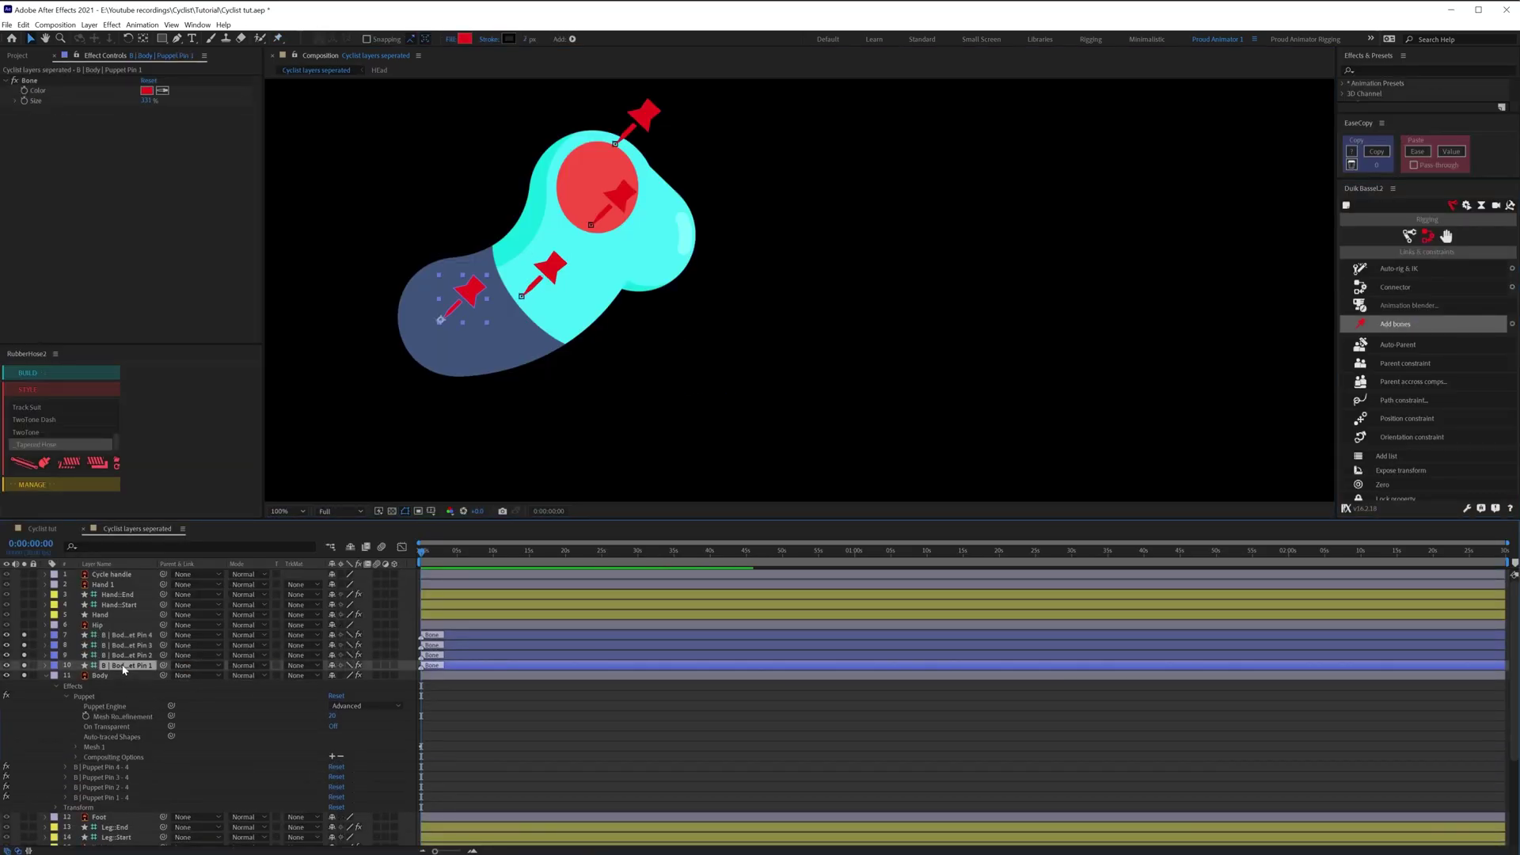
key(Return)
text(Hip)
key(Return)
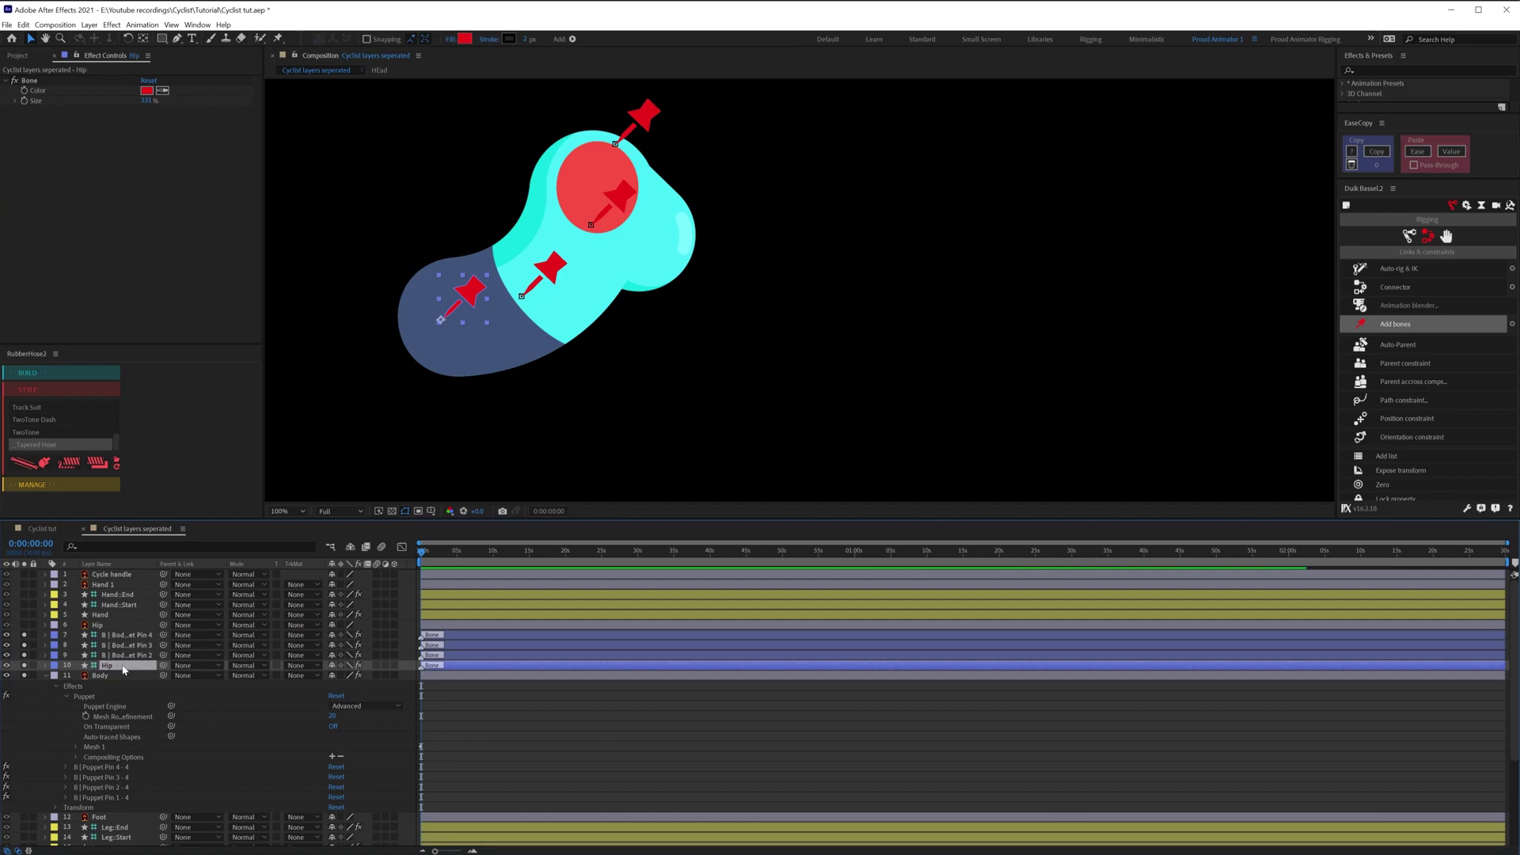
- Rename the remaining three bones from the waist upward as spine, chest and neck
key(ctrl+Up)
key(Return)
text(spine)
key(Return)
key(ctrl+Up)
key(Return)
text(chest)
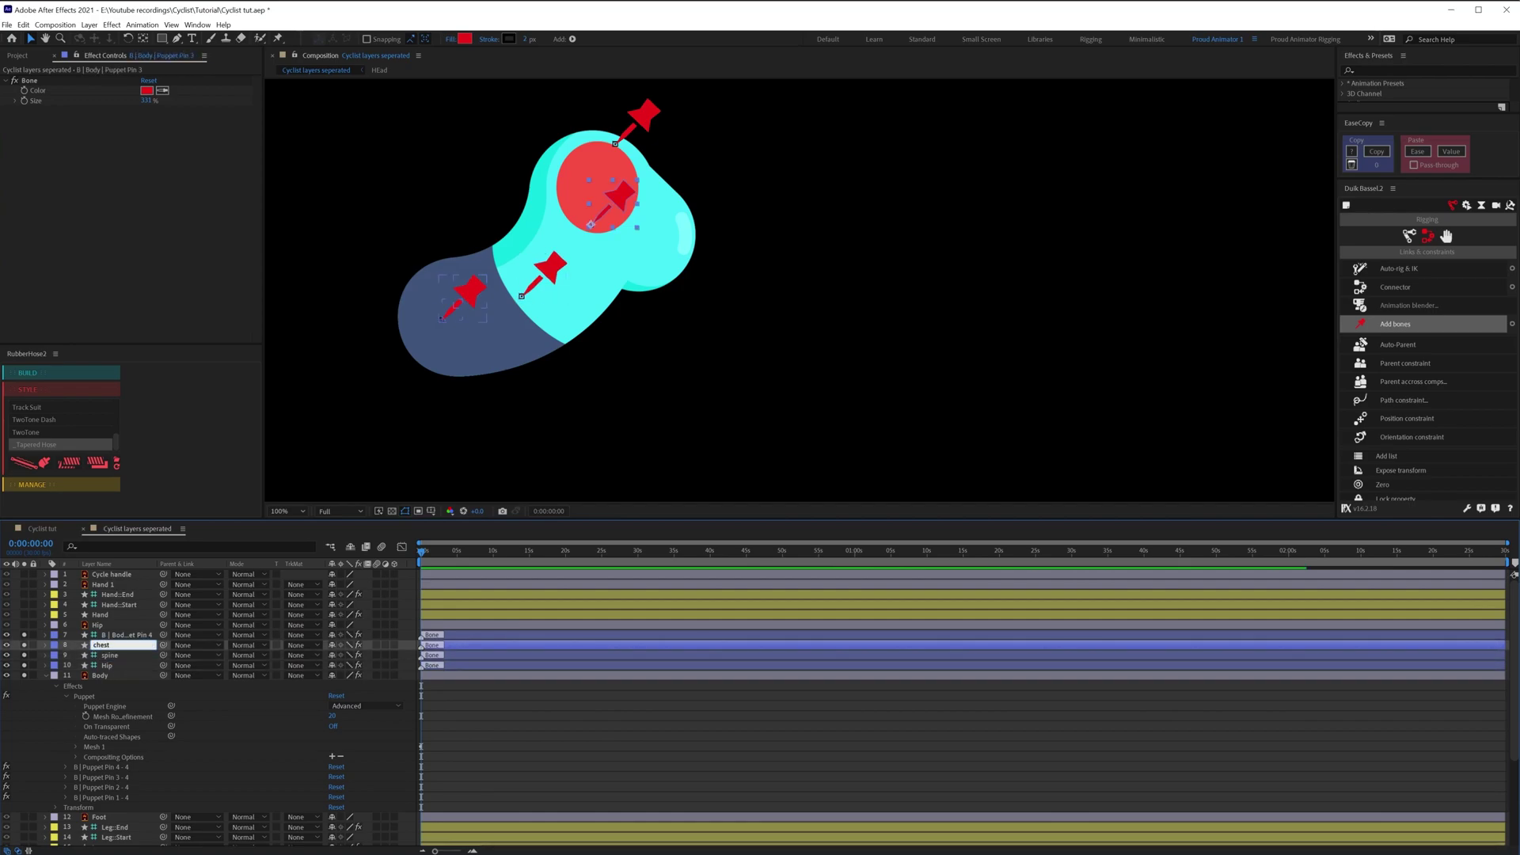
key(Return)
key(ctrl+Up)
key(Return)
text(neck)
key(Return)
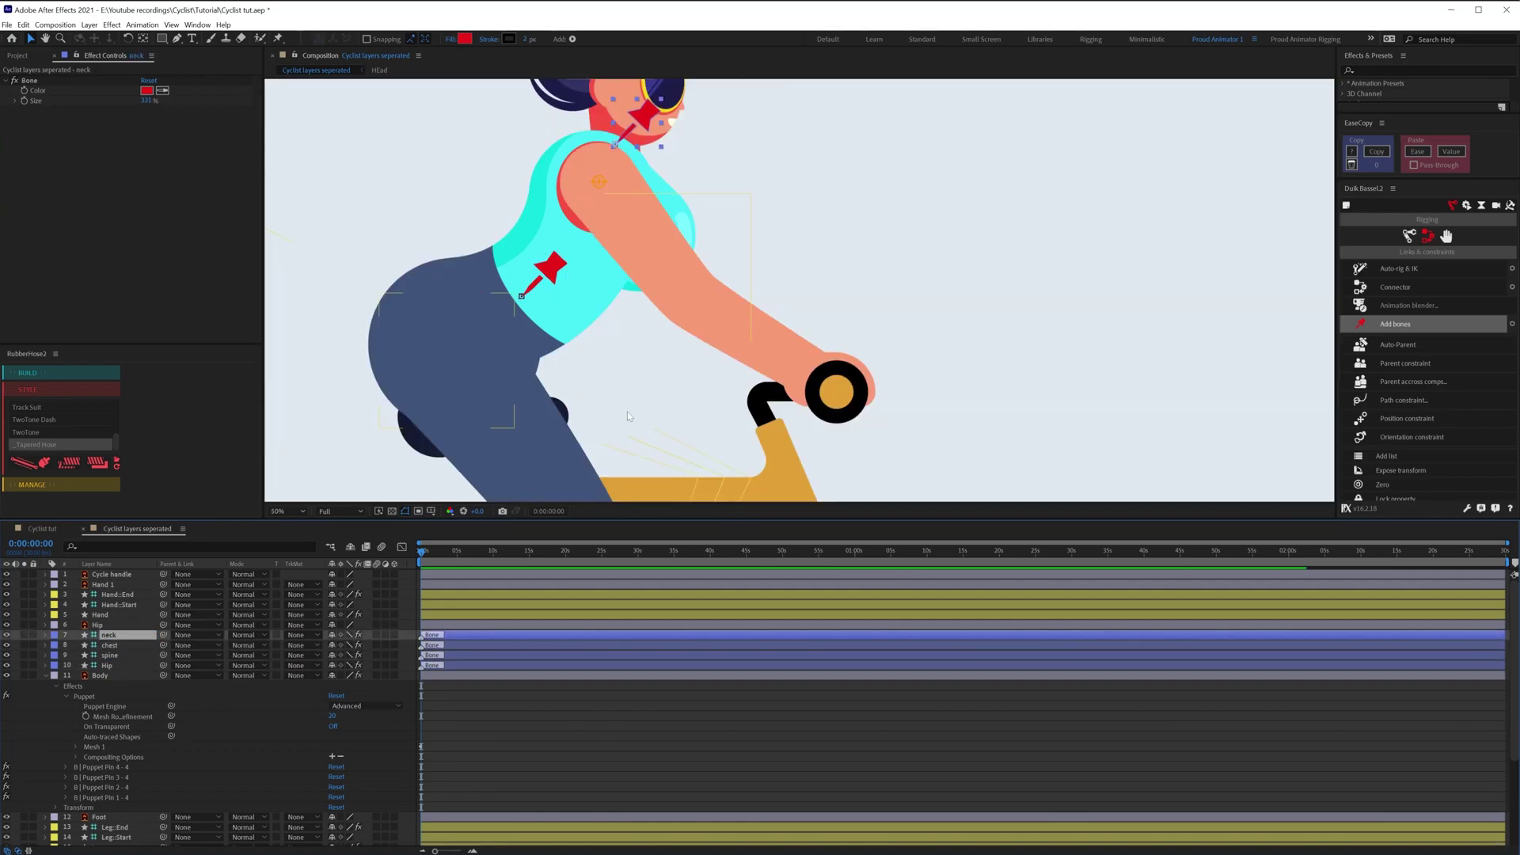
- Parent the neck bone to chest, chest to spine, spine to the Hip bone, and the Hip bone to the Hip artwork layer
click(588, 704)
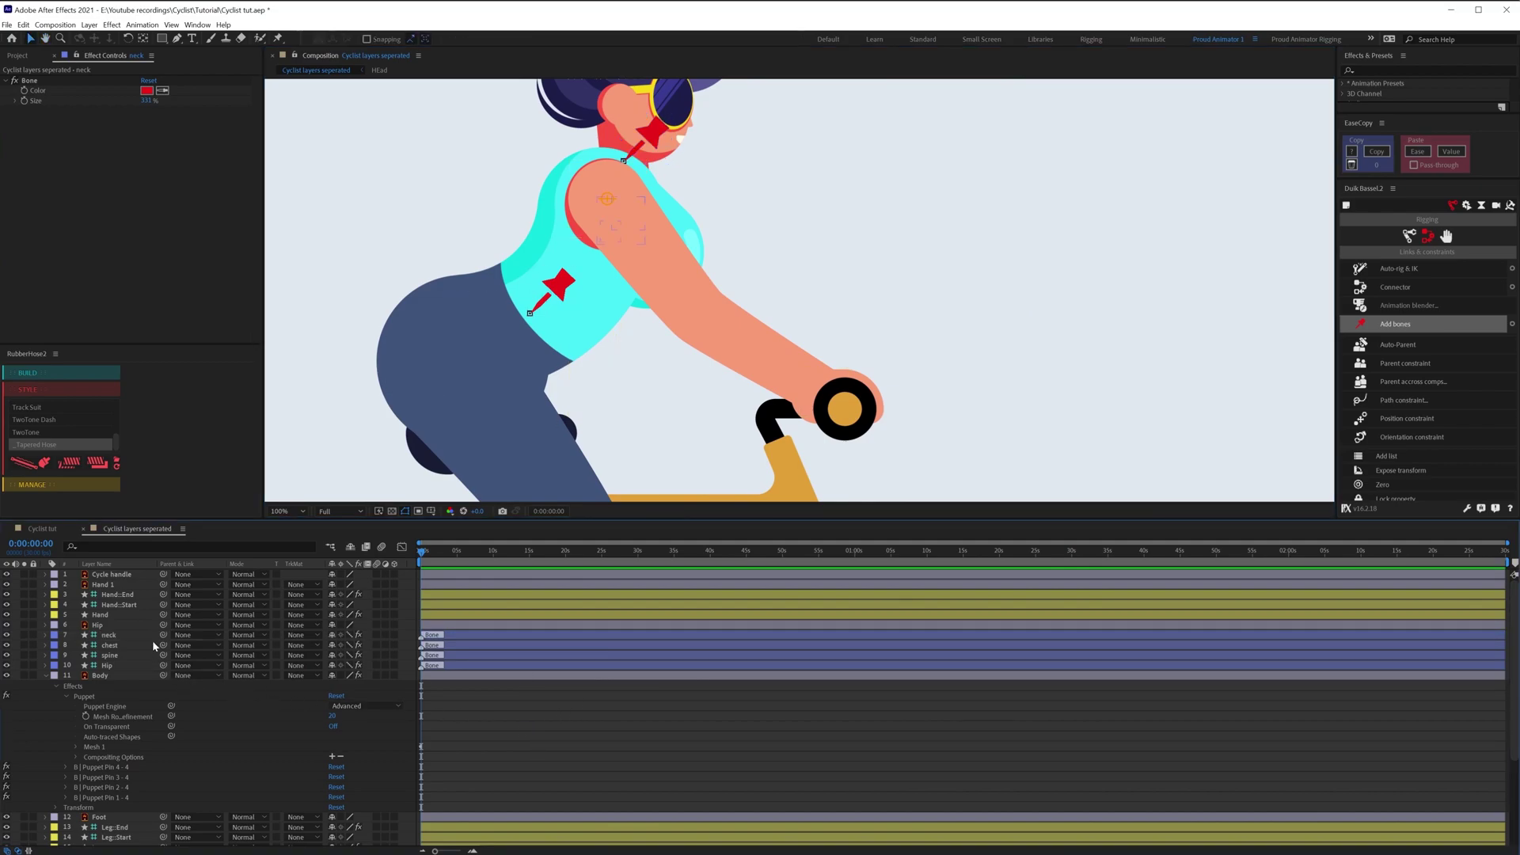
drag(164, 635, 135, 666)
click(98, 624)
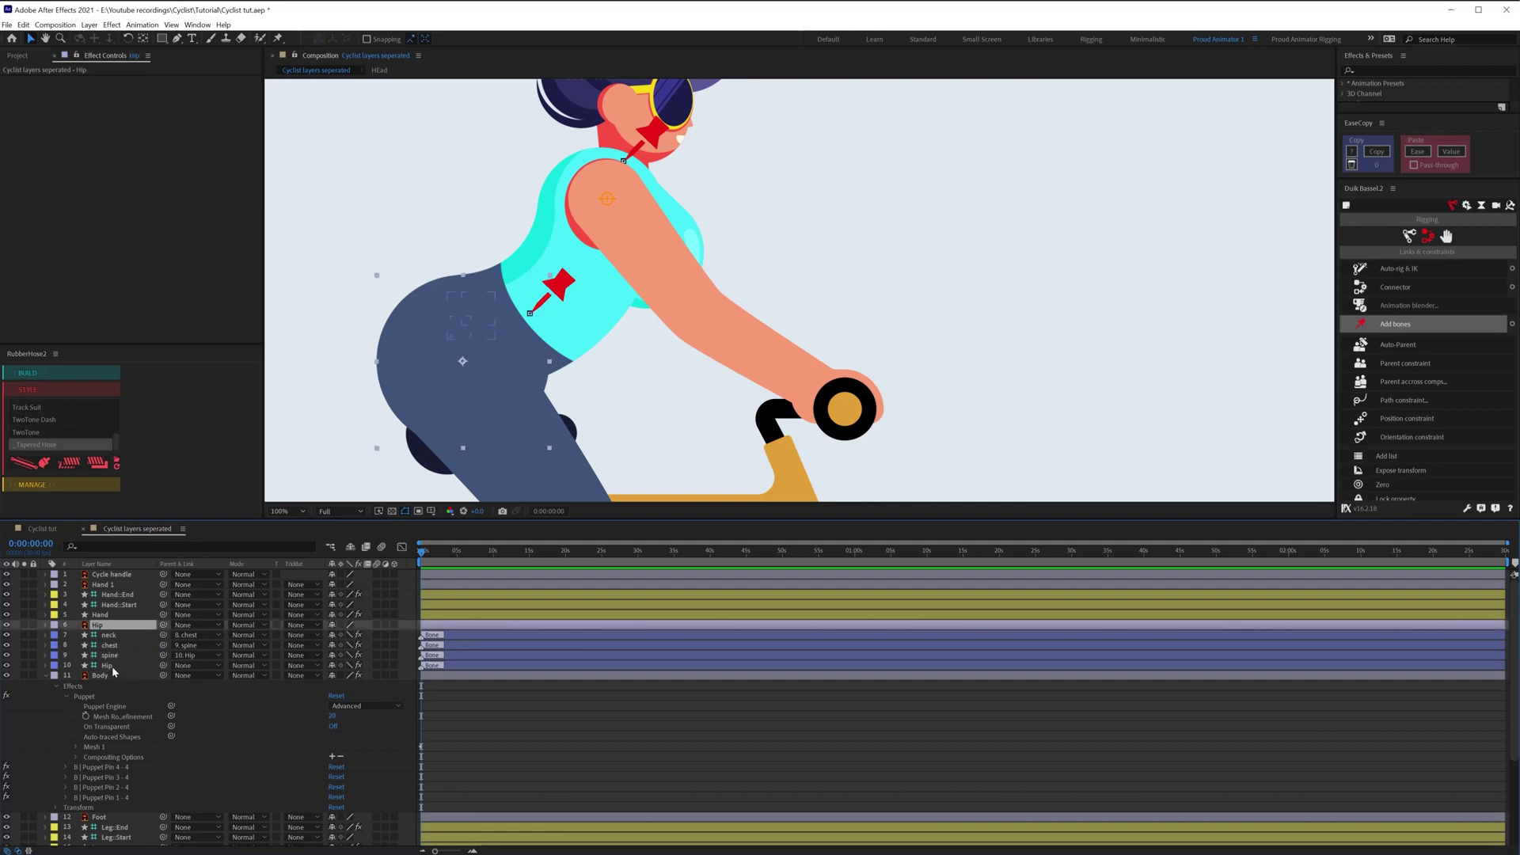
click(119, 665)
drag(164, 665, 101, 626)
click(100, 625)
click(46, 676)
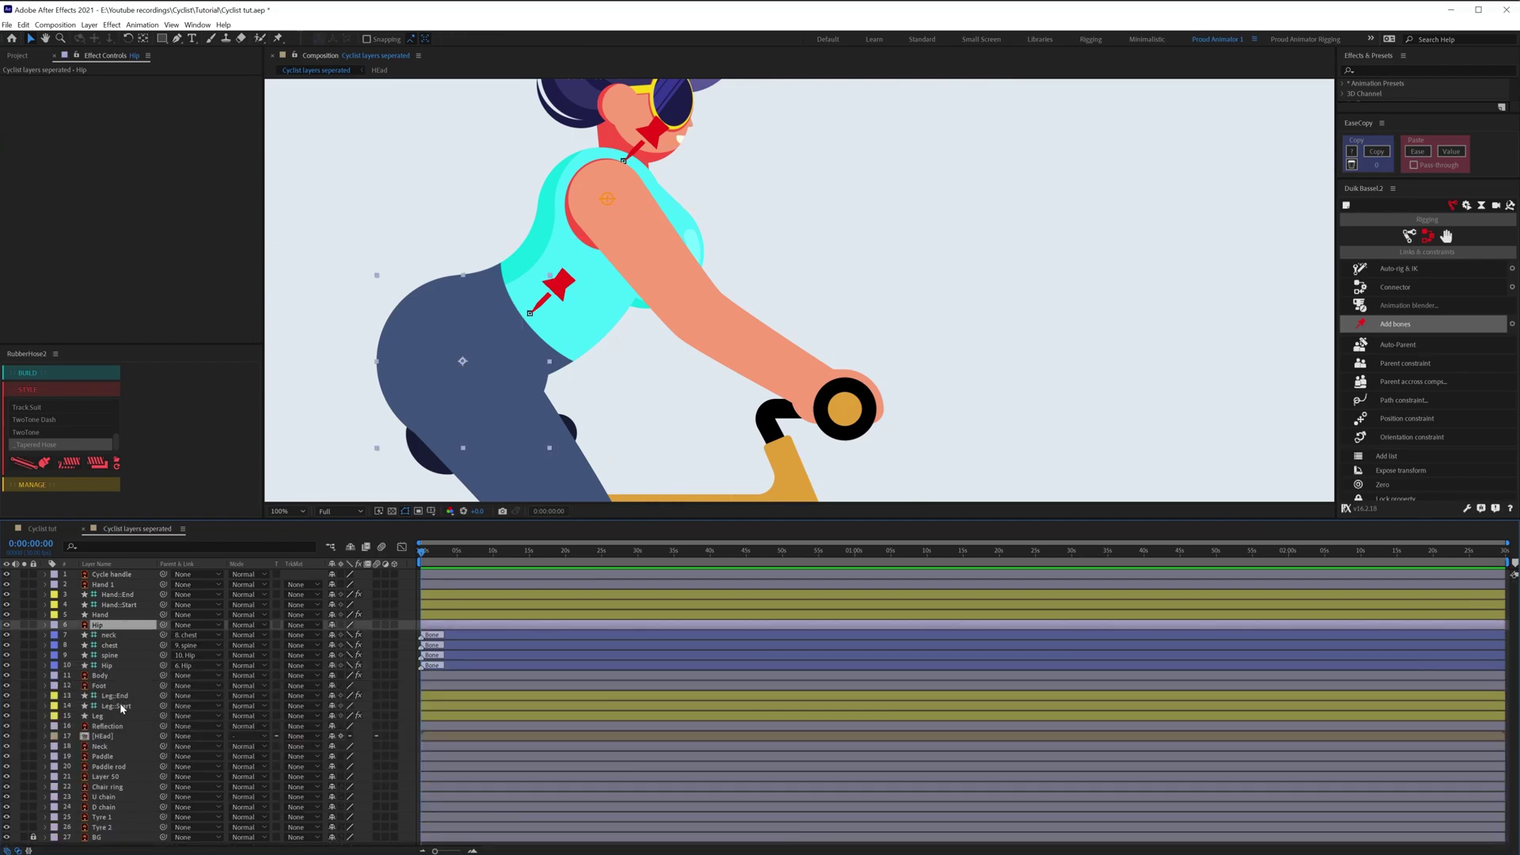
- Parent the head precomp to the Neck artwork layer and the Neck artwork to the neck bone
click(142, 736)
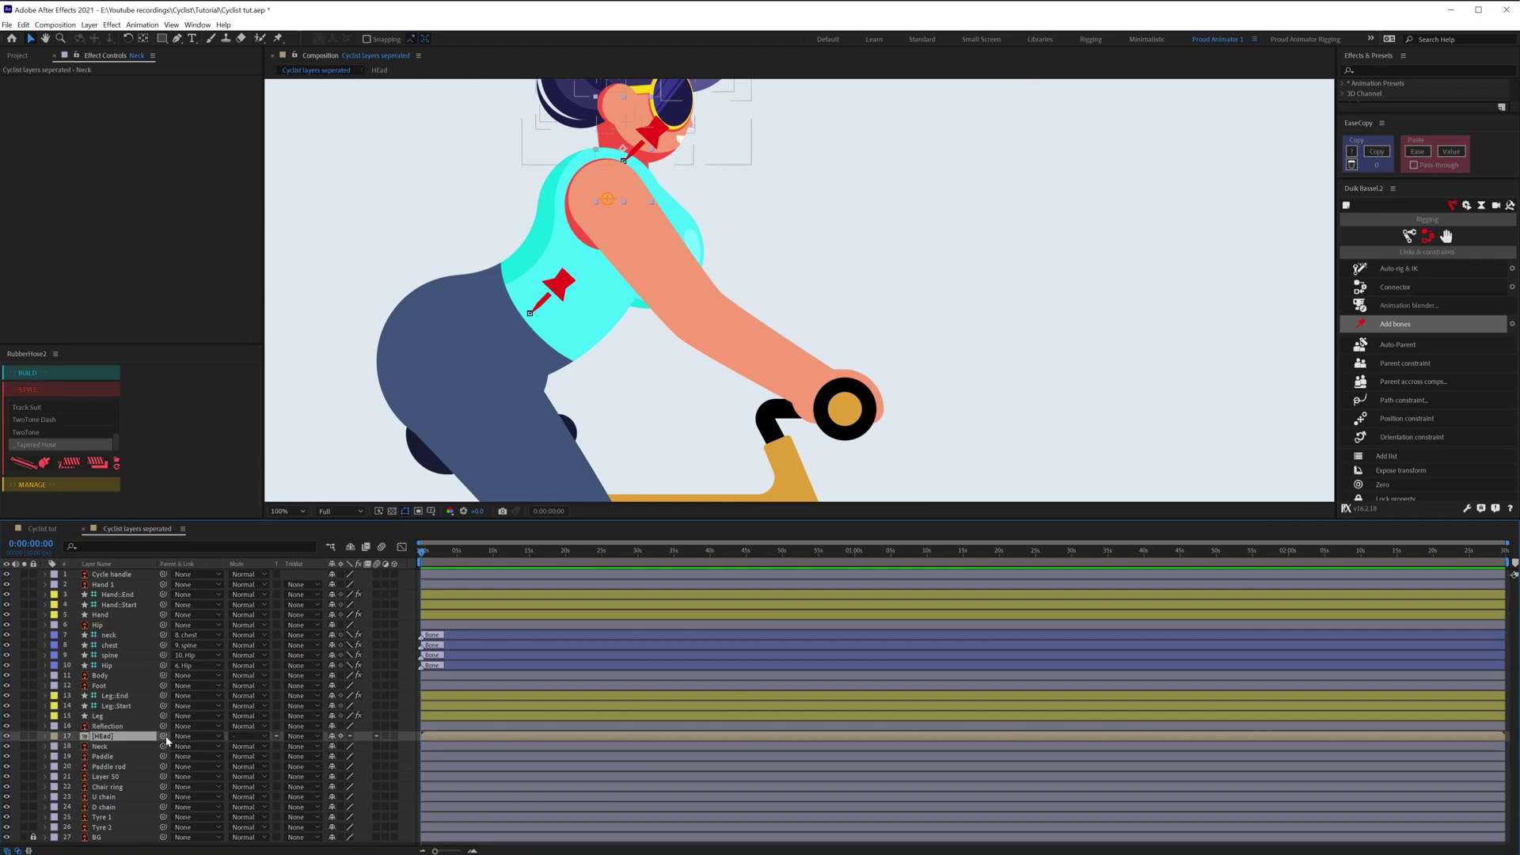
drag(163, 737, 114, 636)
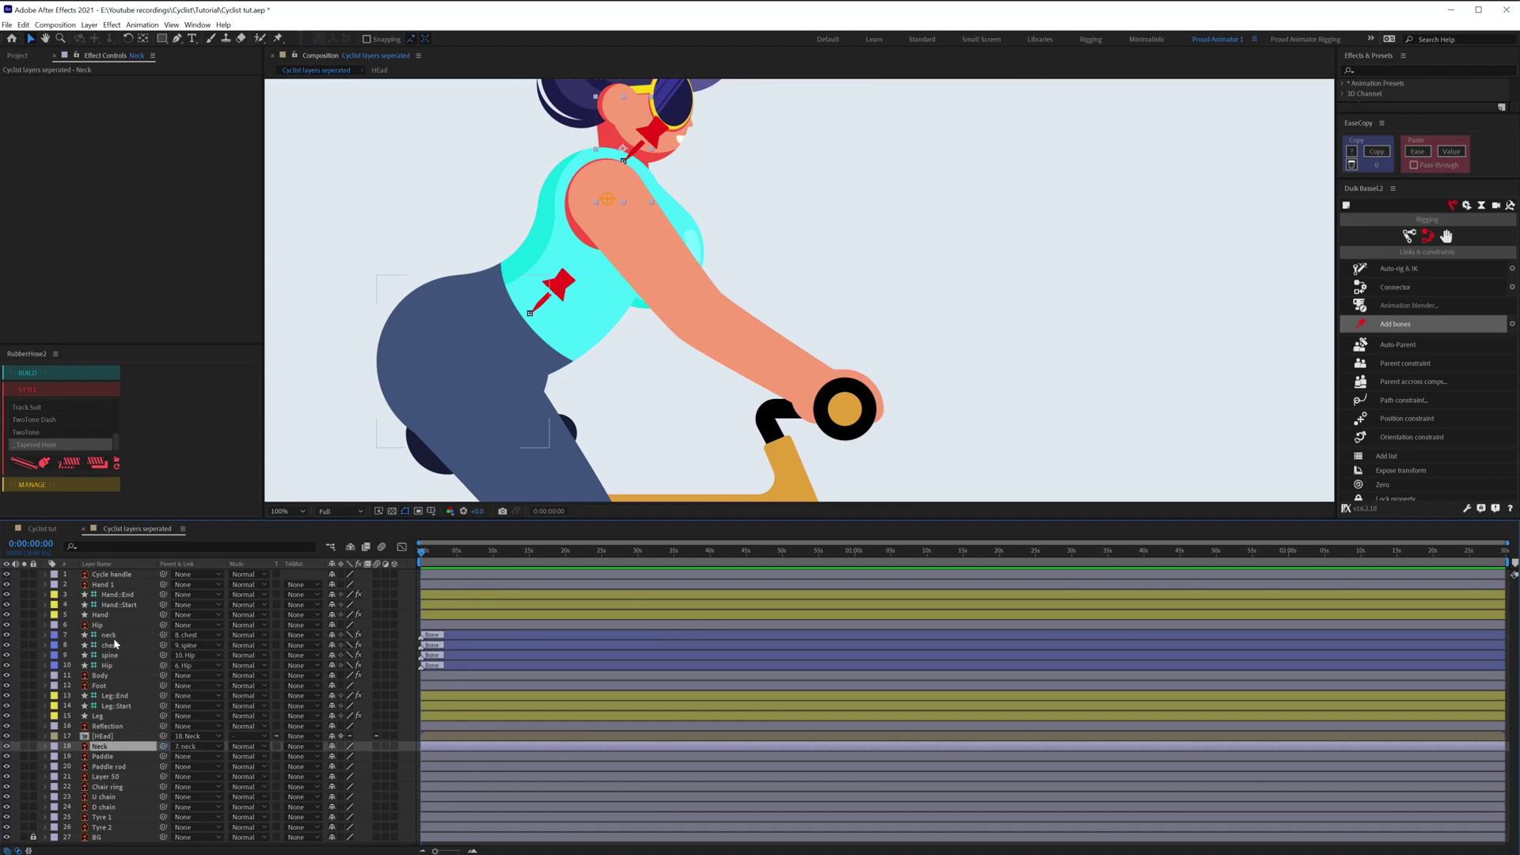
- Move the Neck artwork layer's anchor point down to the base of the neck
drag(507, 411, 486, 440)
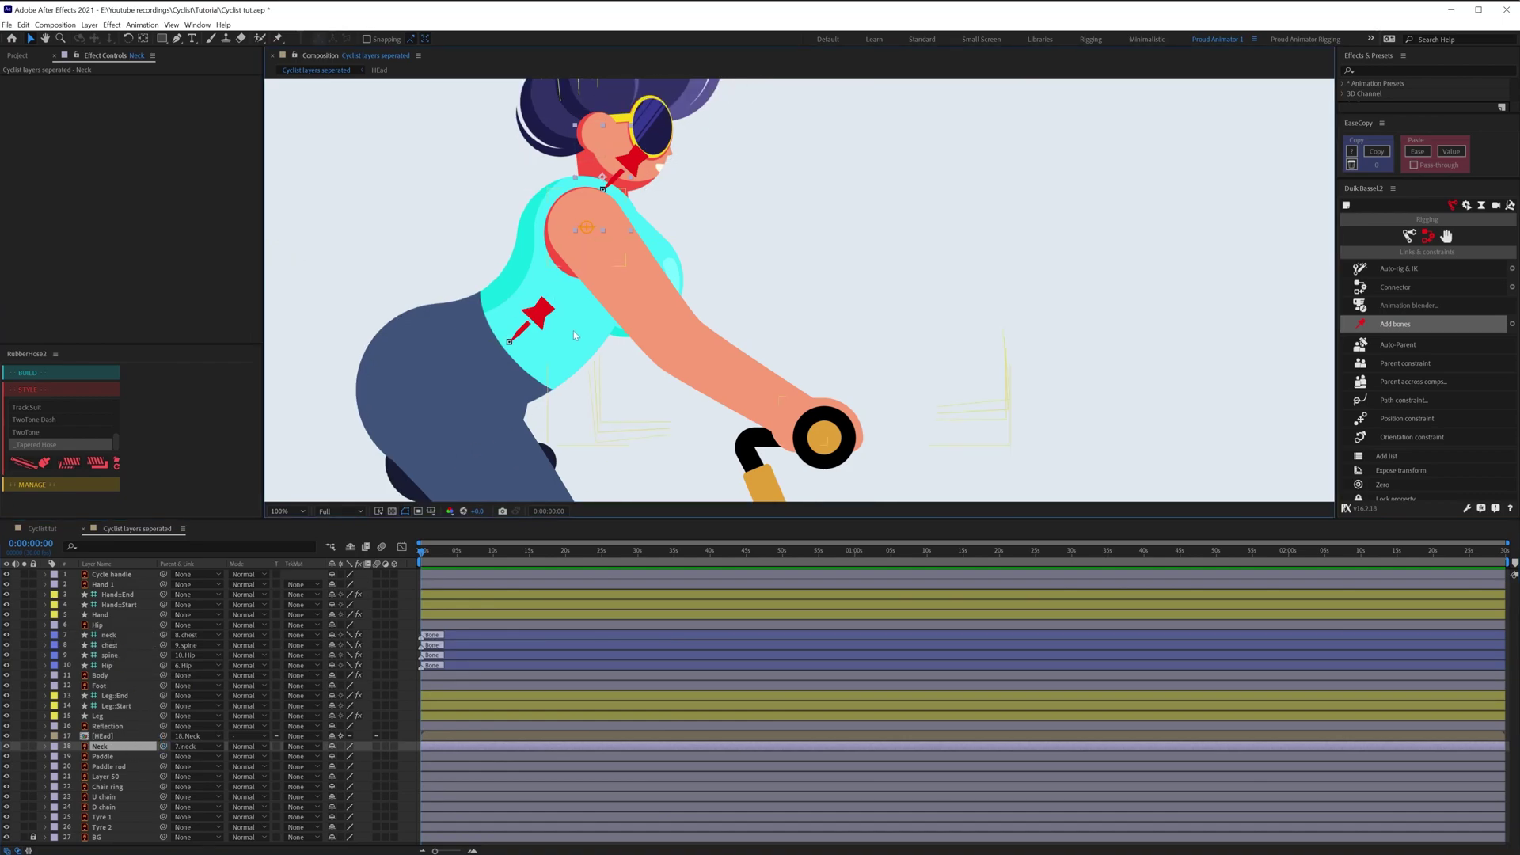
key(y)
drag(603, 179, 608, 208)
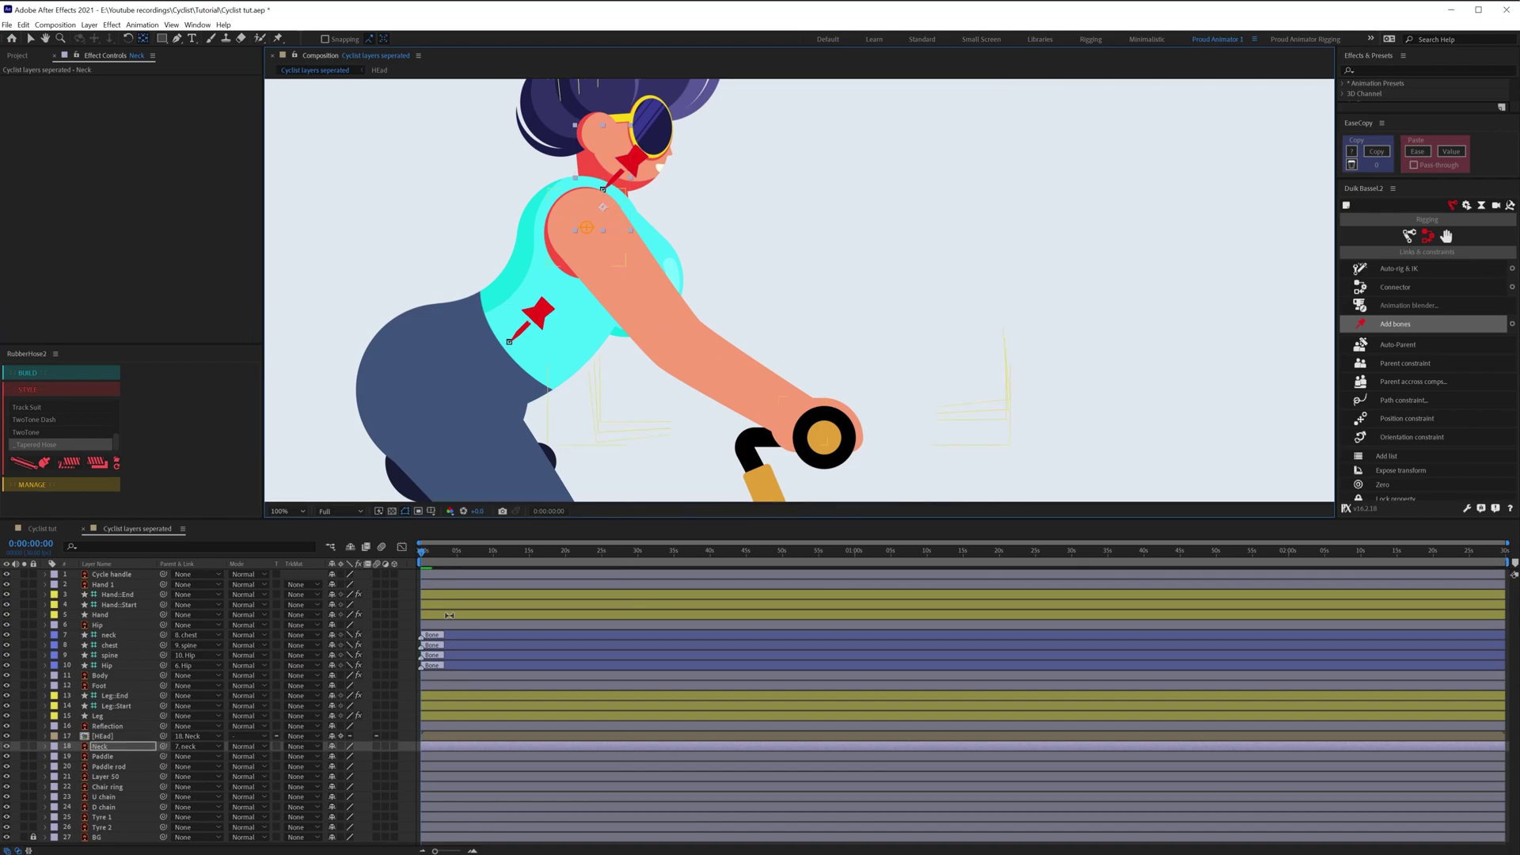
- Solo the Paddle and Paddle rod layers to isolate the pedal artwork
scroll(542, 413, down, 1)
drag(661, 484, 541, 286)
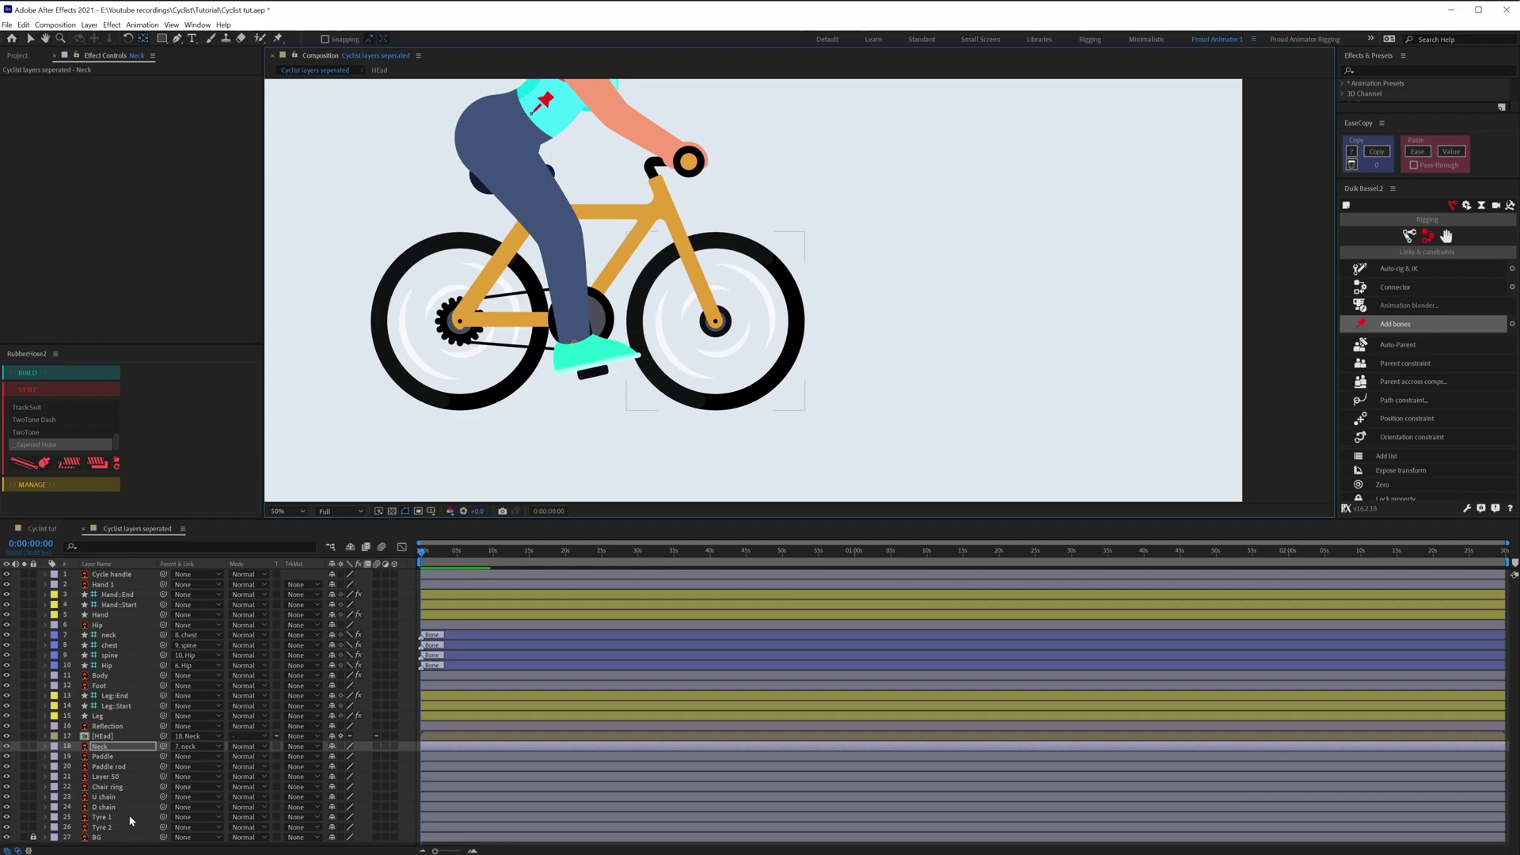
click(111, 767)
shift+click(109, 758)
click(24, 760)
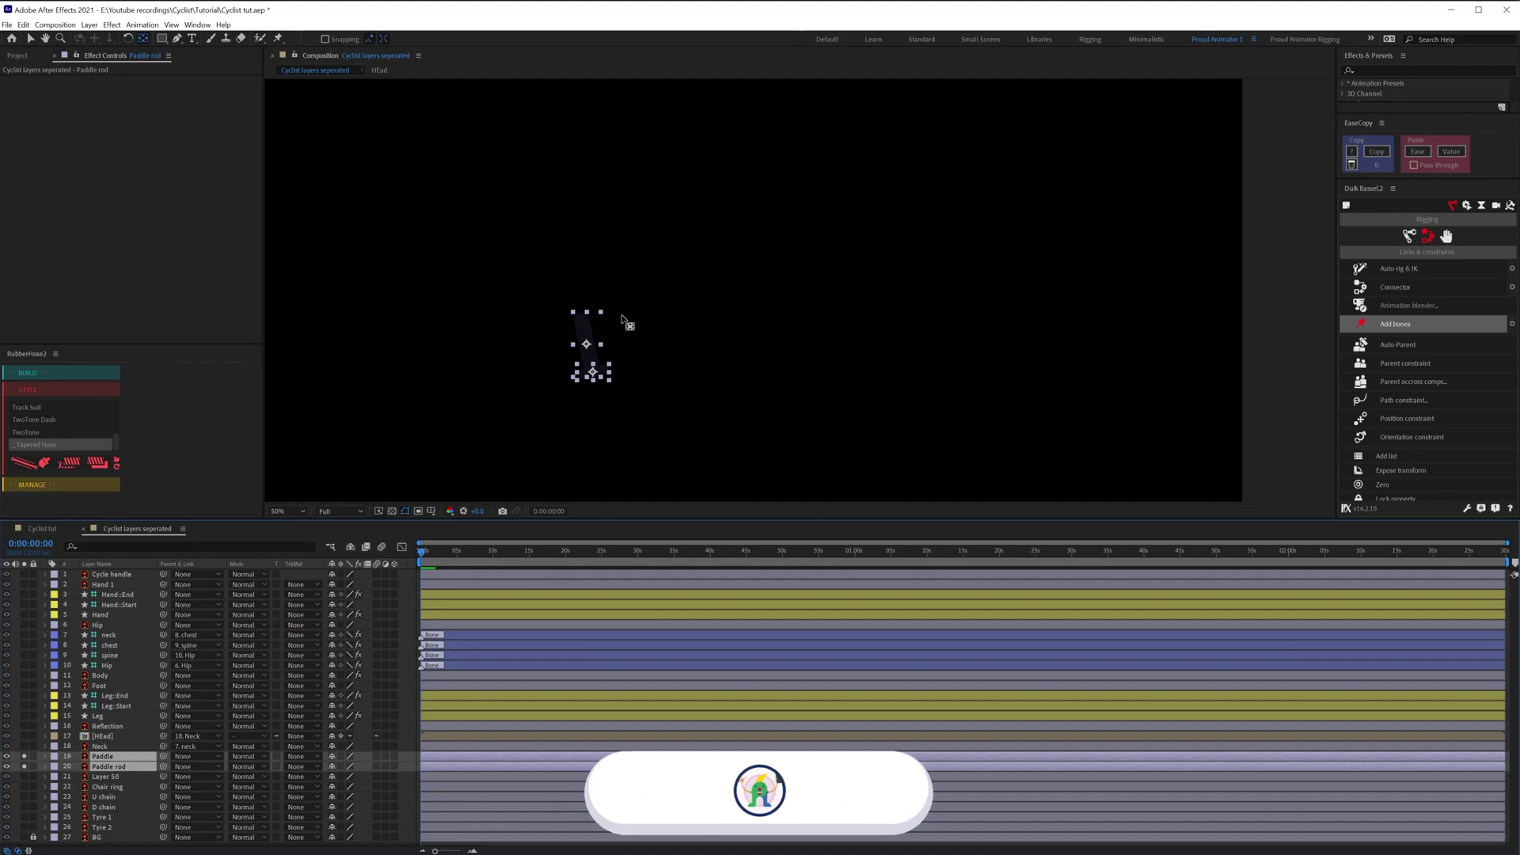
scroll(586, 347, up, 1)
drag(544, 369, 720, 283)
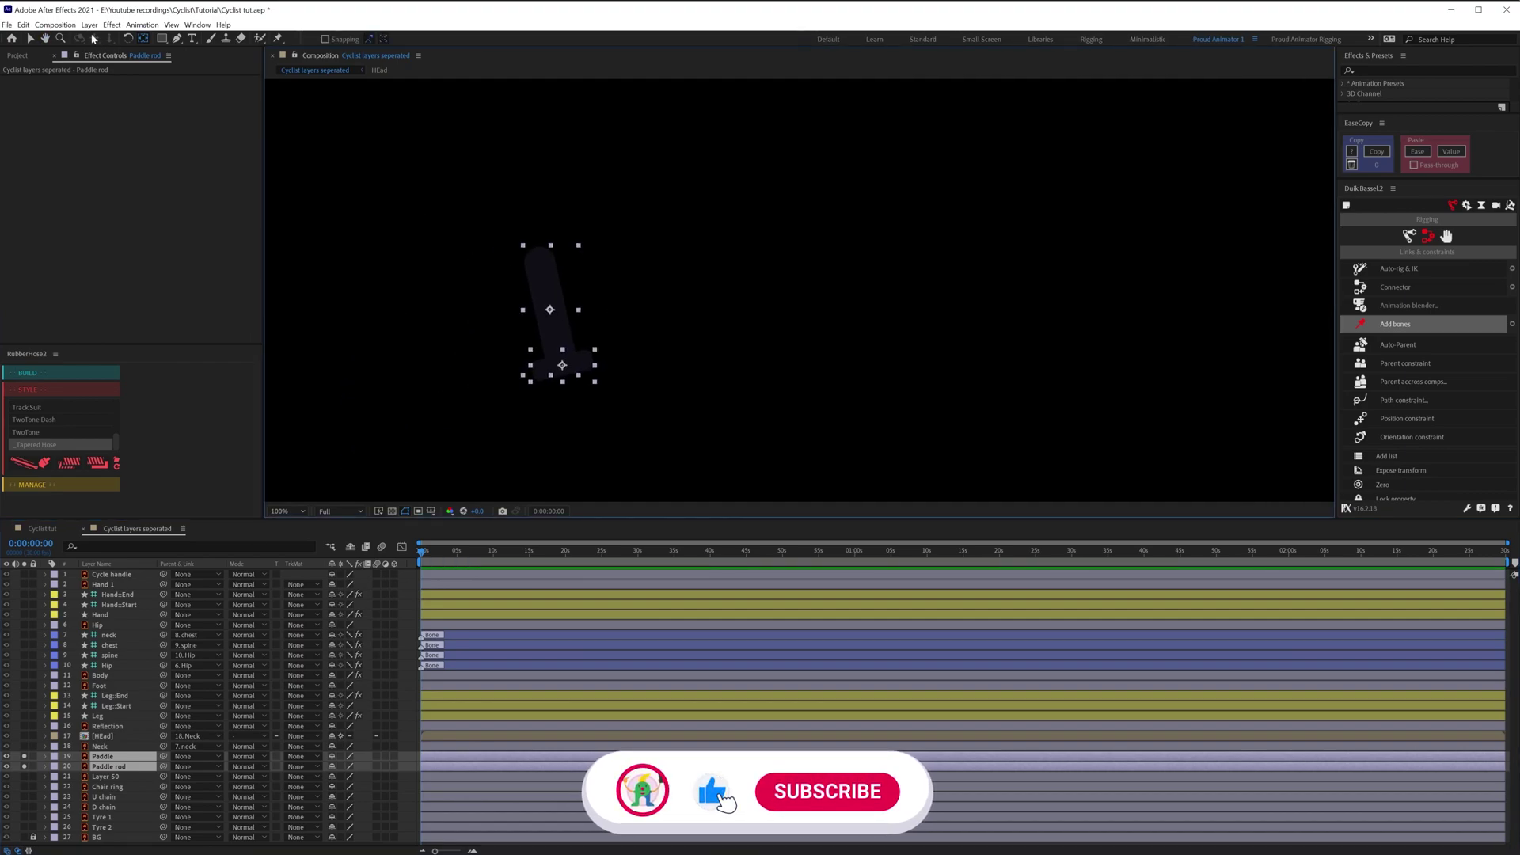
- Change the composition's background colour to a salmon pink that contrasts with the dark pedal artwork
click(56, 25)
click(102, 54)
click(793, 424)
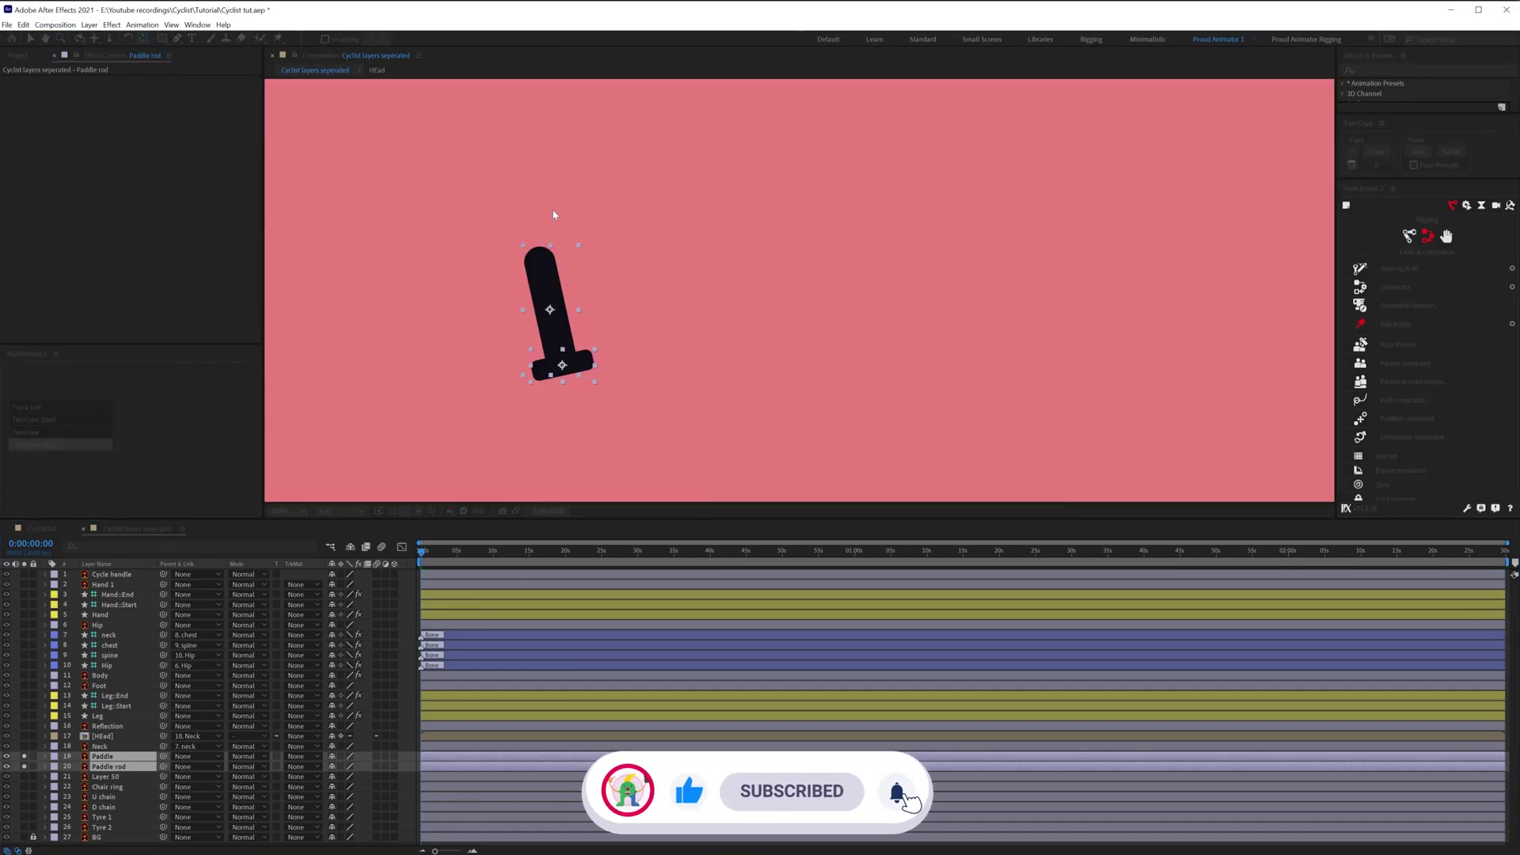
- Place two puppet pins on the Paddle rod layer, one at the rod's upper end and one at its pedal end
scroll(555, 257, up, 1)
drag(557, 266, 815, 210)
key(v)
click(119, 776)
click(118, 766)
key(ctrl+p)
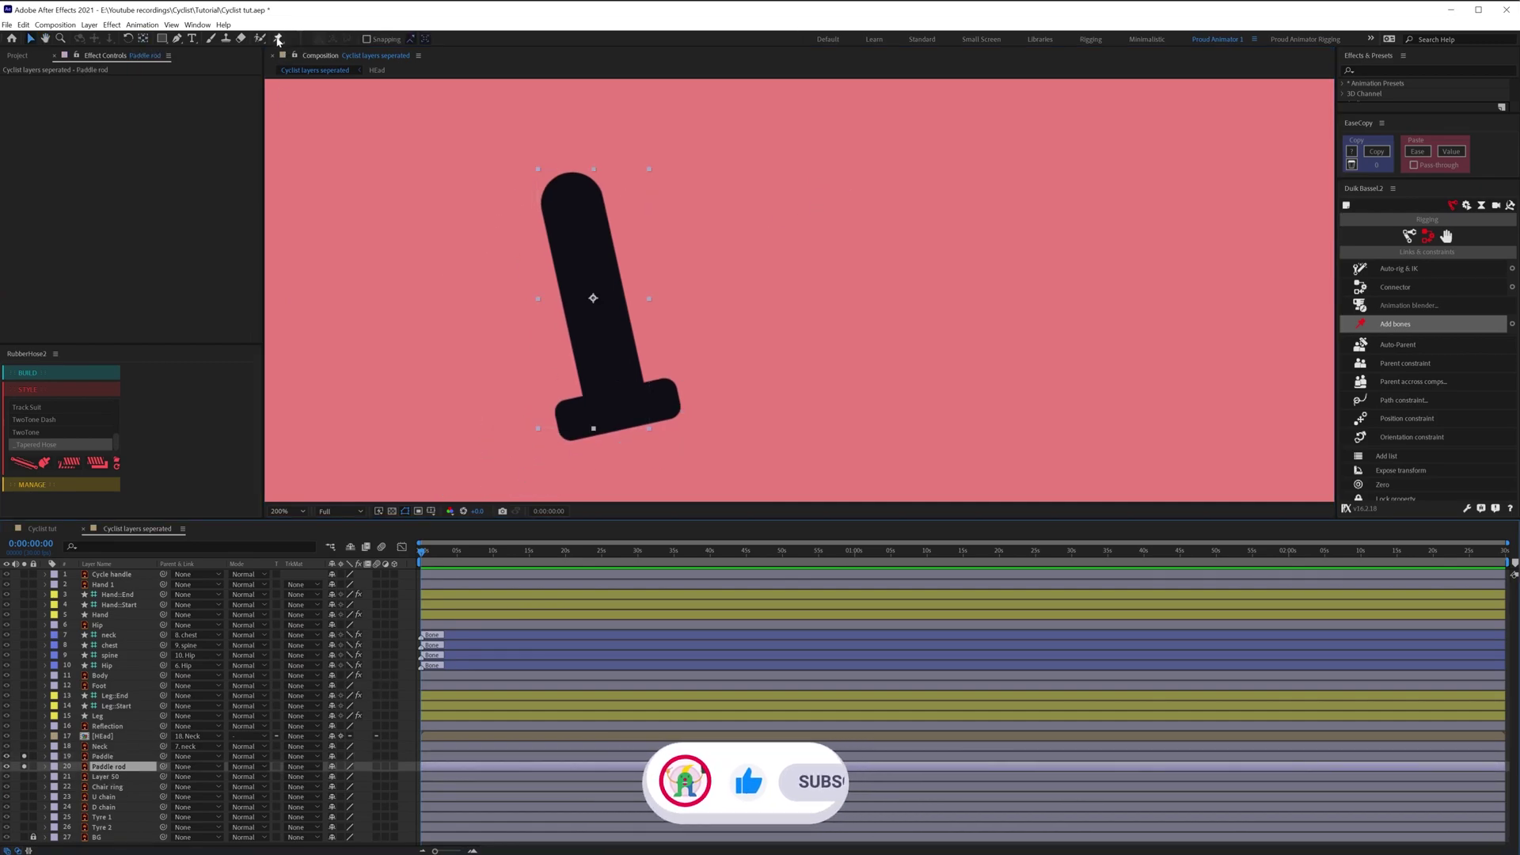
click(570, 201)
click(616, 404)
- Generate Duik bones from the Paddle rod layer's Puppet effect
click(94, 779)
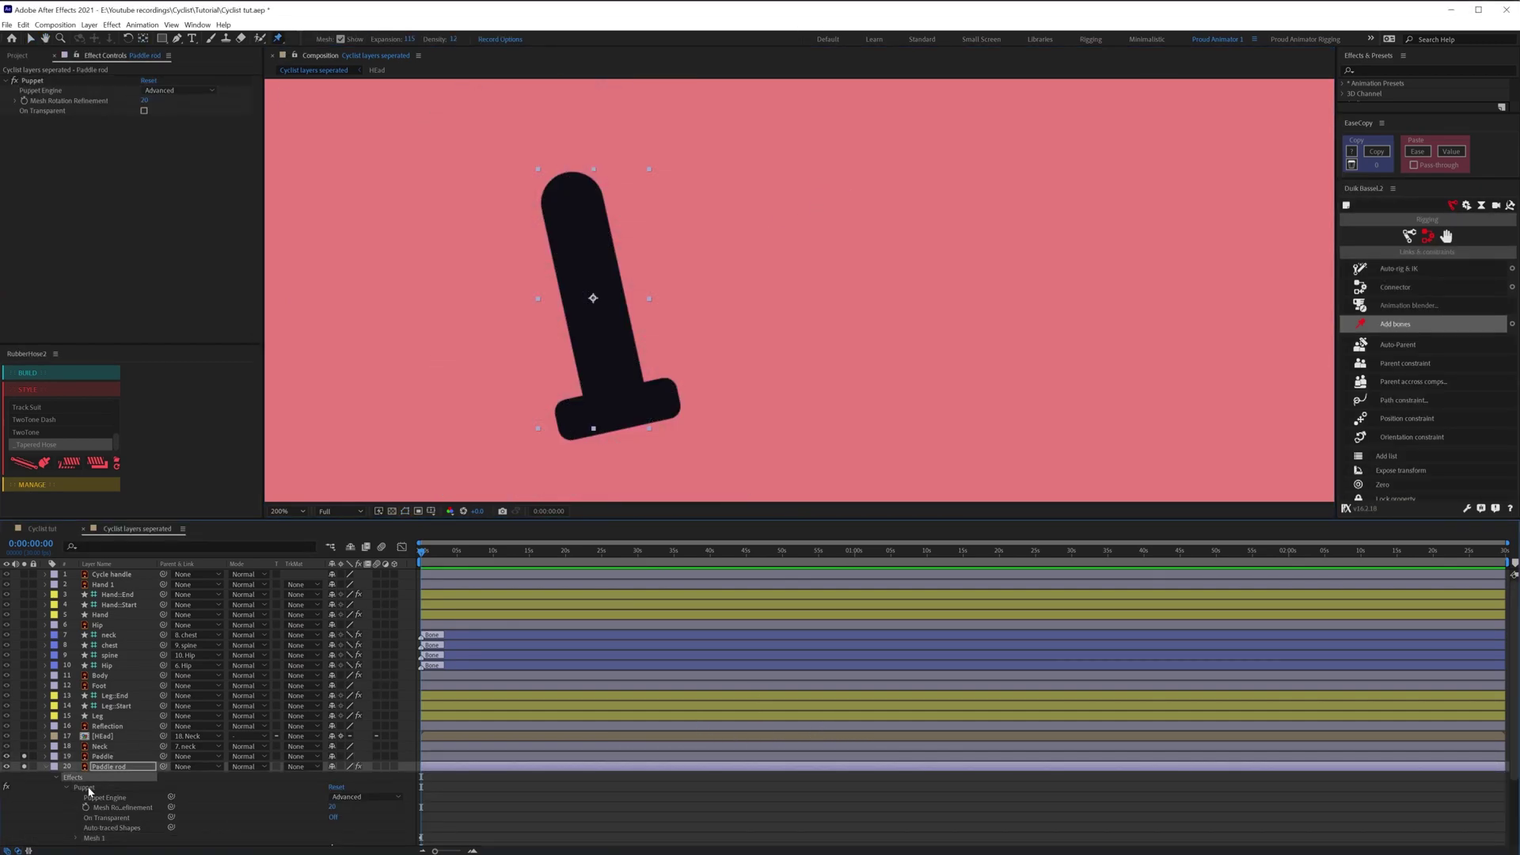
click(87, 788)
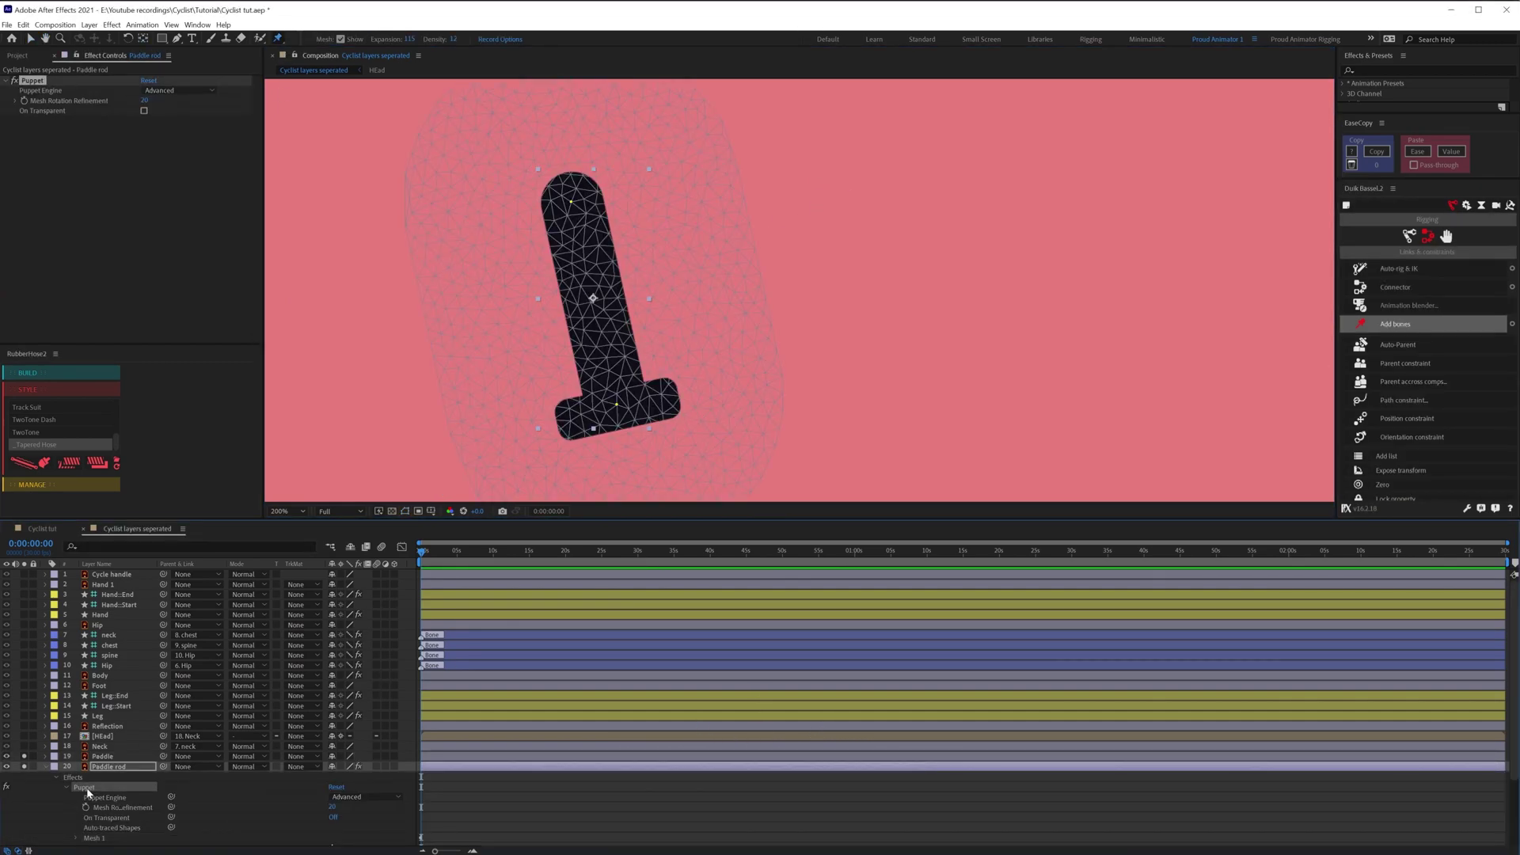
click(1401, 325)
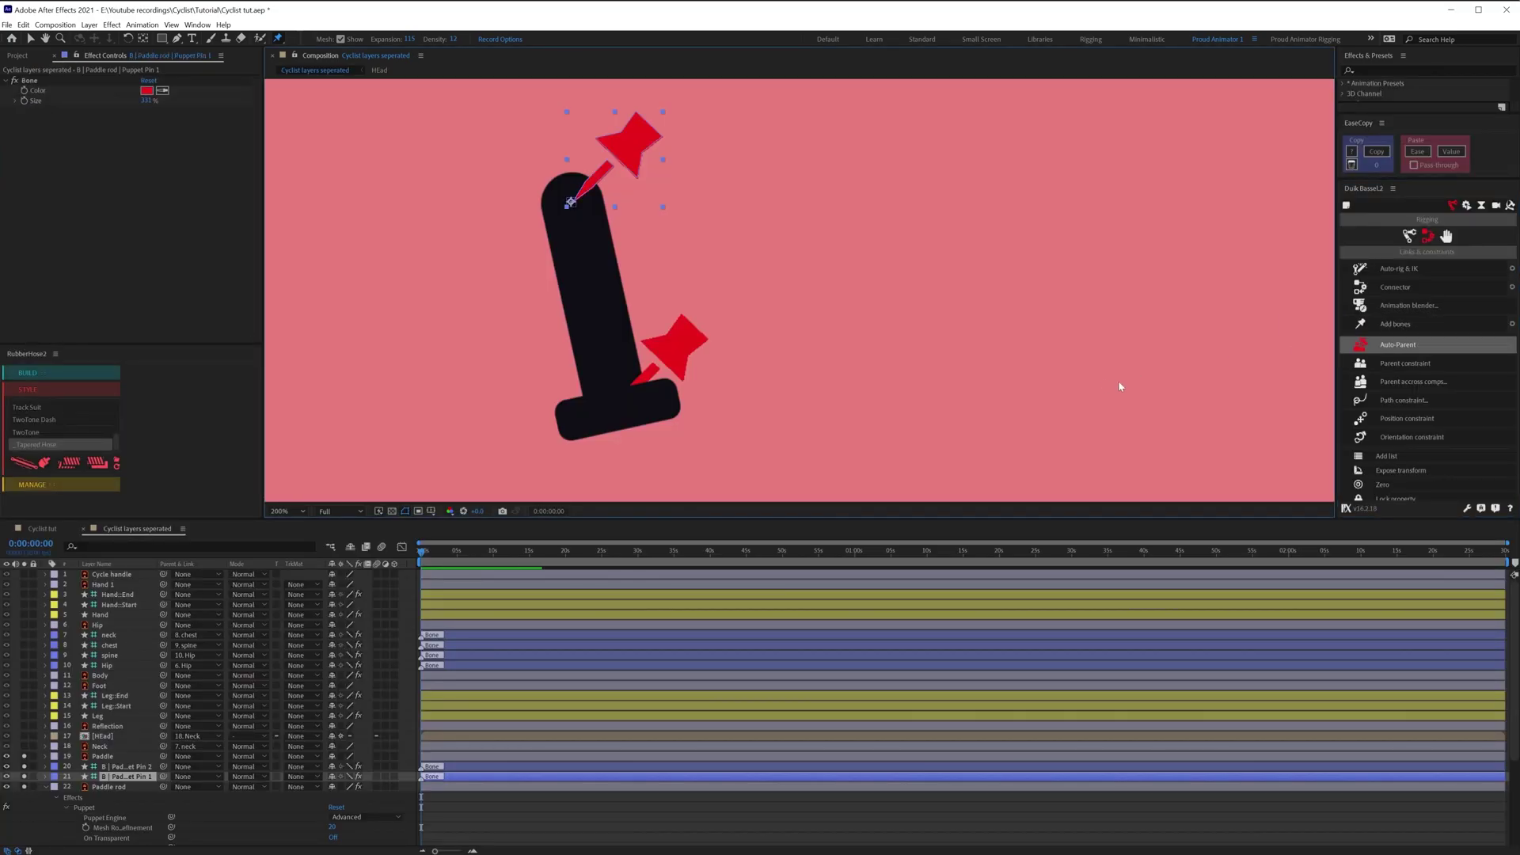
- Rename the rod's pedal-end bone 2 and parent it to bone 1 at the rod's upper end
key(v)
click(127, 767)
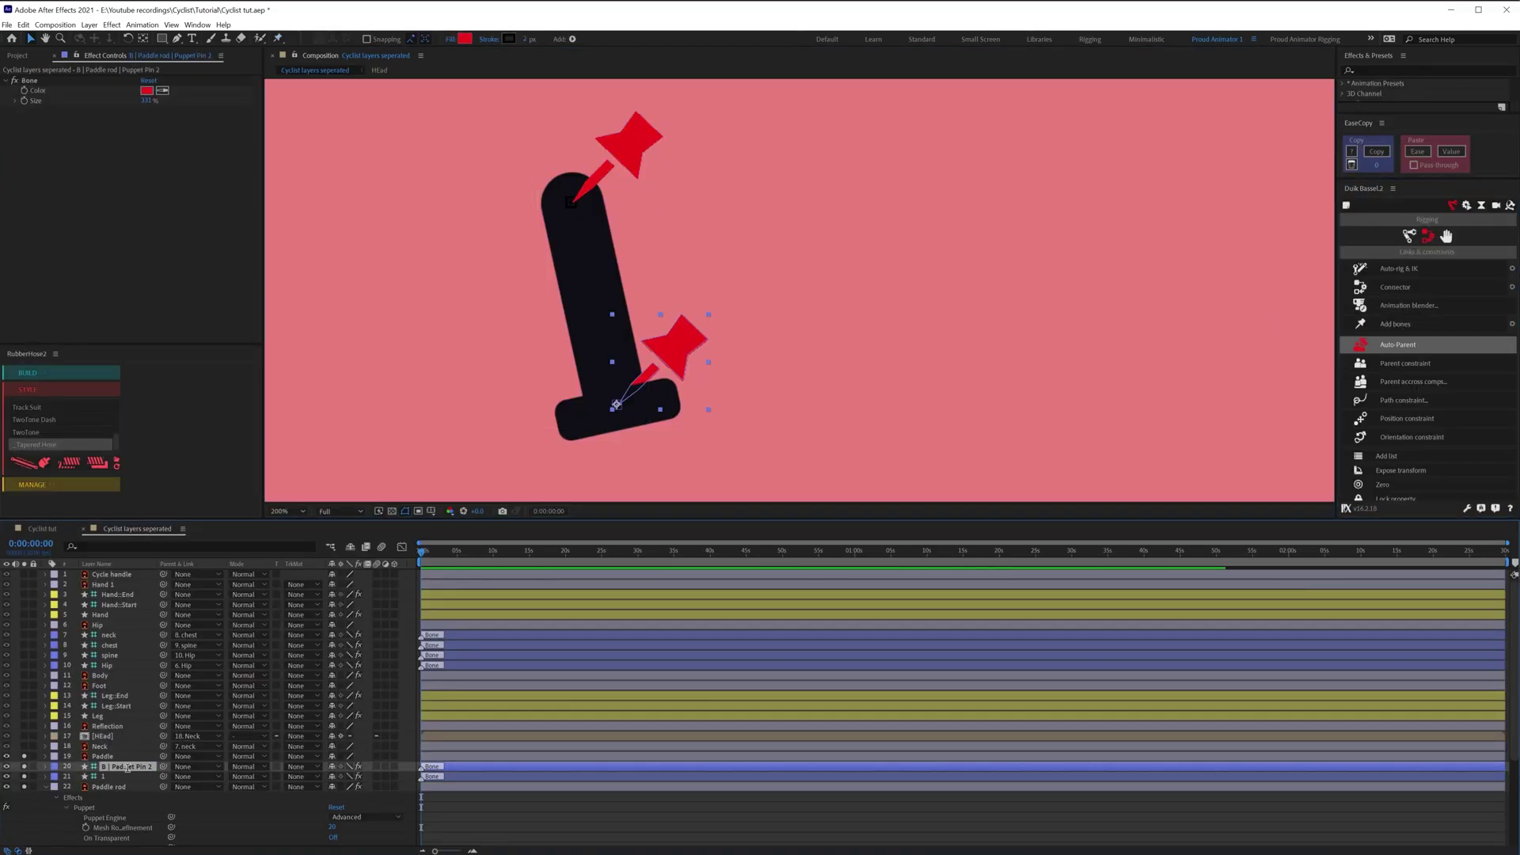
text(2)
key(Return)
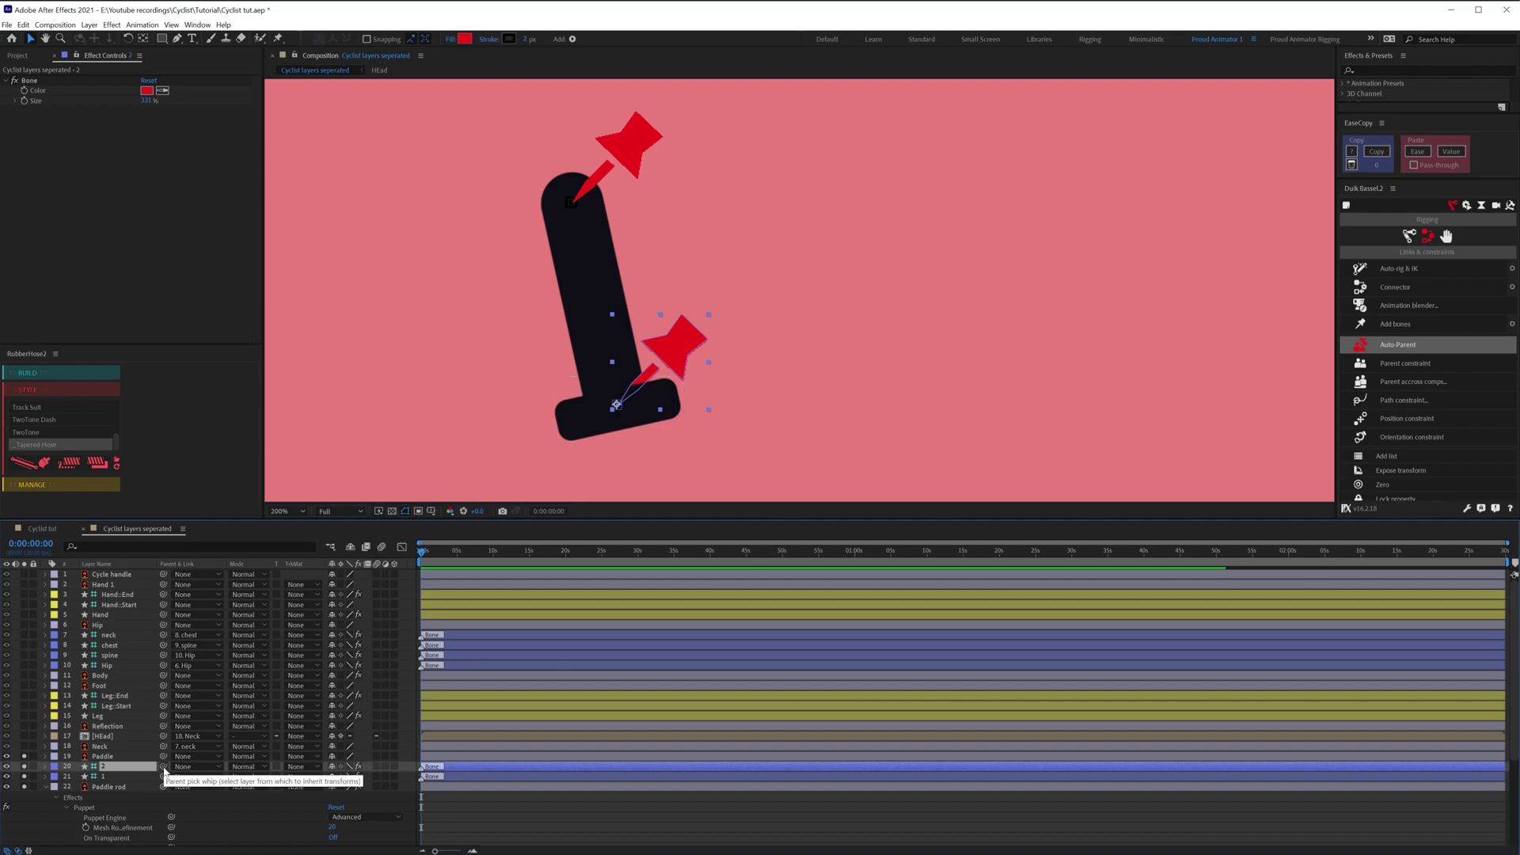
drag(163, 766, 137, 778)
- Try rotating bone 1 to test the rod deformation, and undo the rotation
click(139, 779)
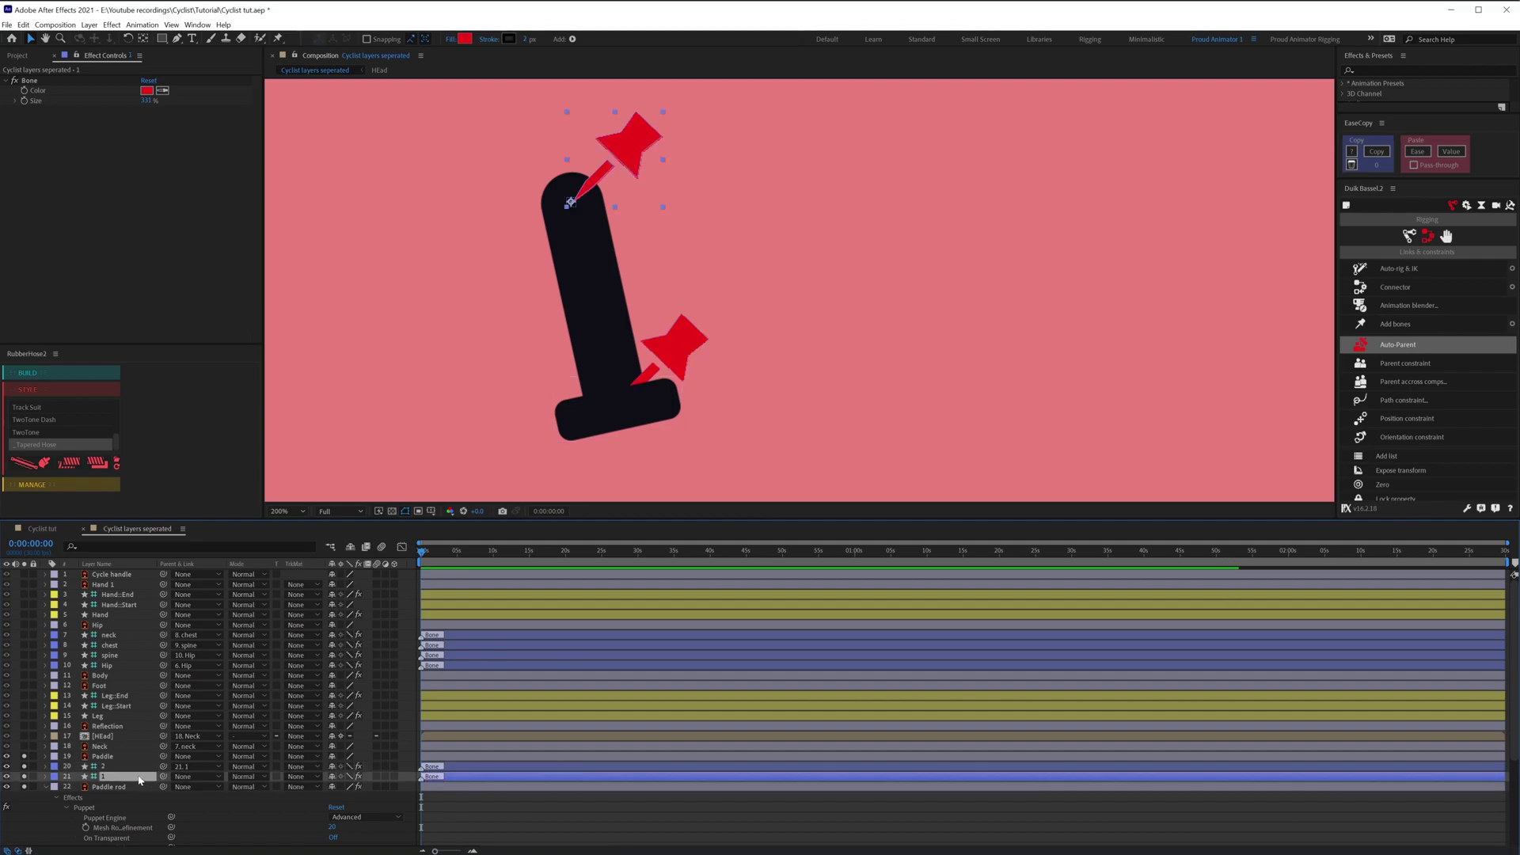
key(r)
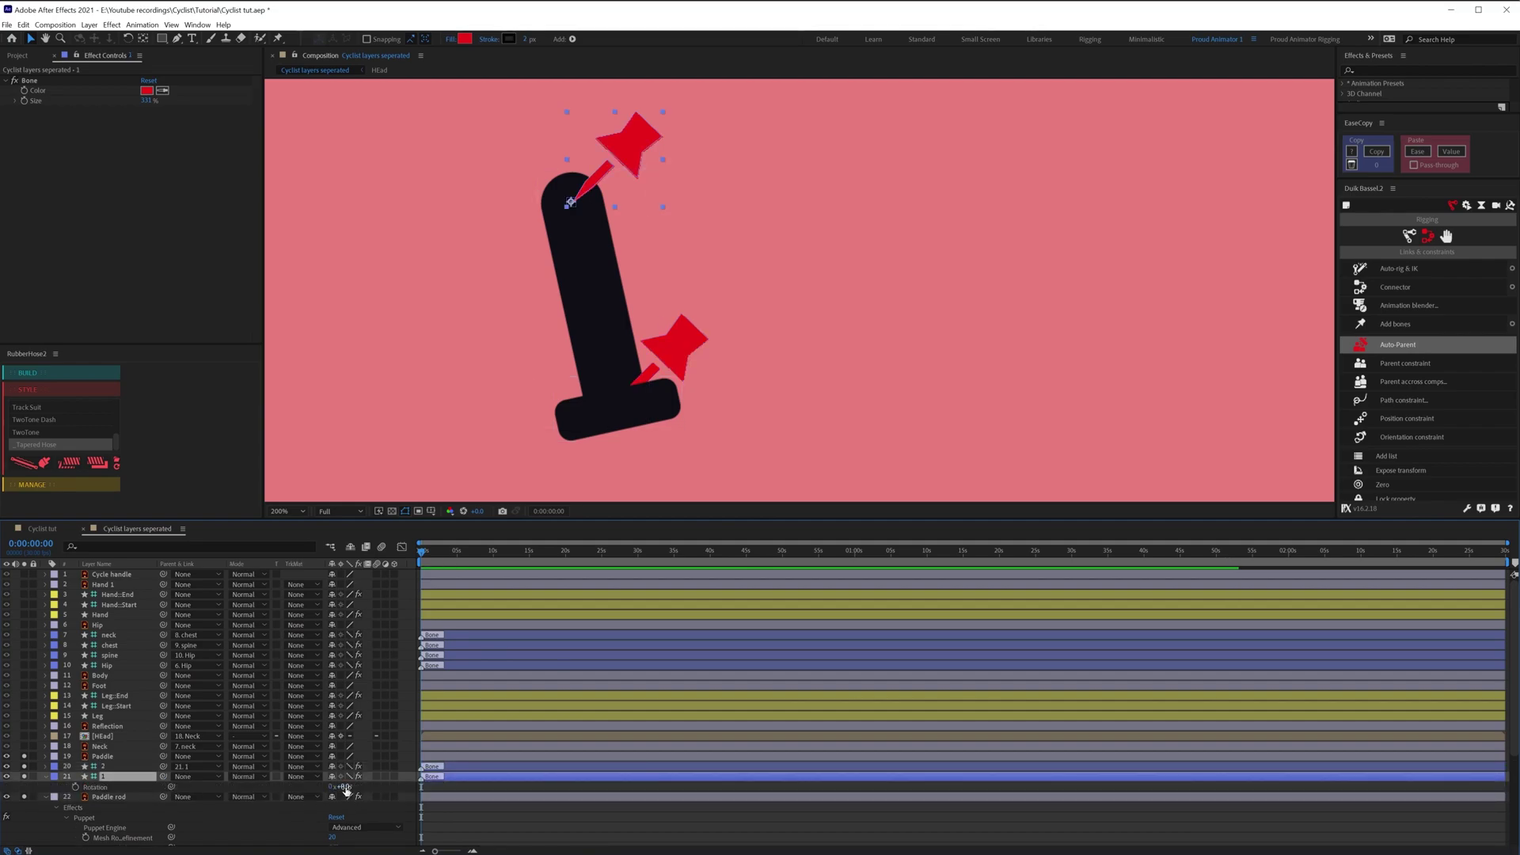
drag(346, 790, 491, 795)
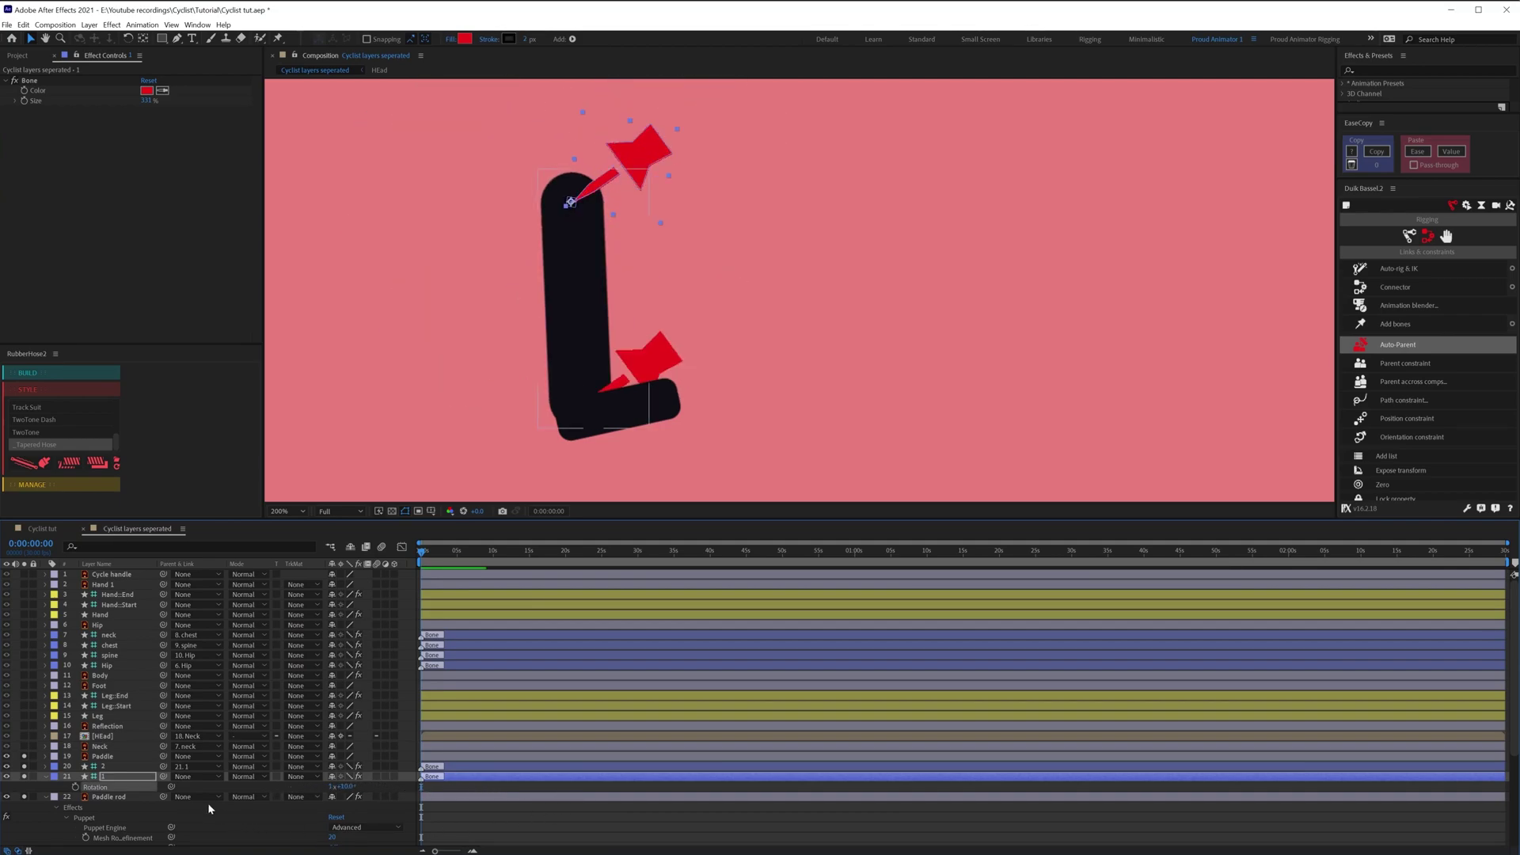
key(ctrl+z)
- Try parenting the Paddle layer to bone 1 and rotating that bone, and undo the rotation
click(163, 758)
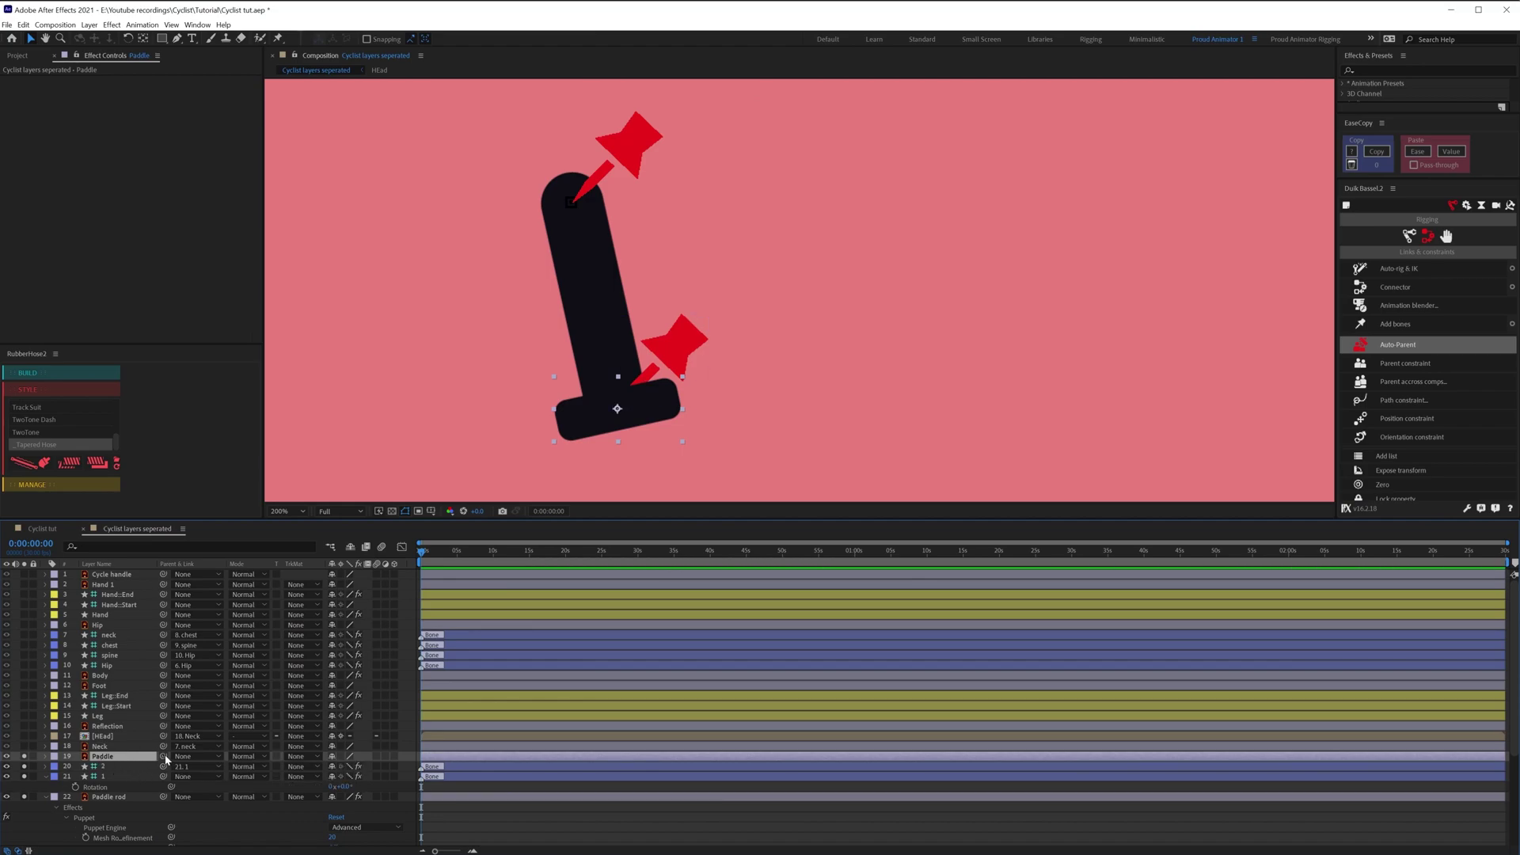
drag(164, 756, 108, 778)
mouse_move(340, 787)
mouse_down()
mouse_move(369, 787)
mouse_move(321, 788)
mouse_move(366, 787)
mouse_up()
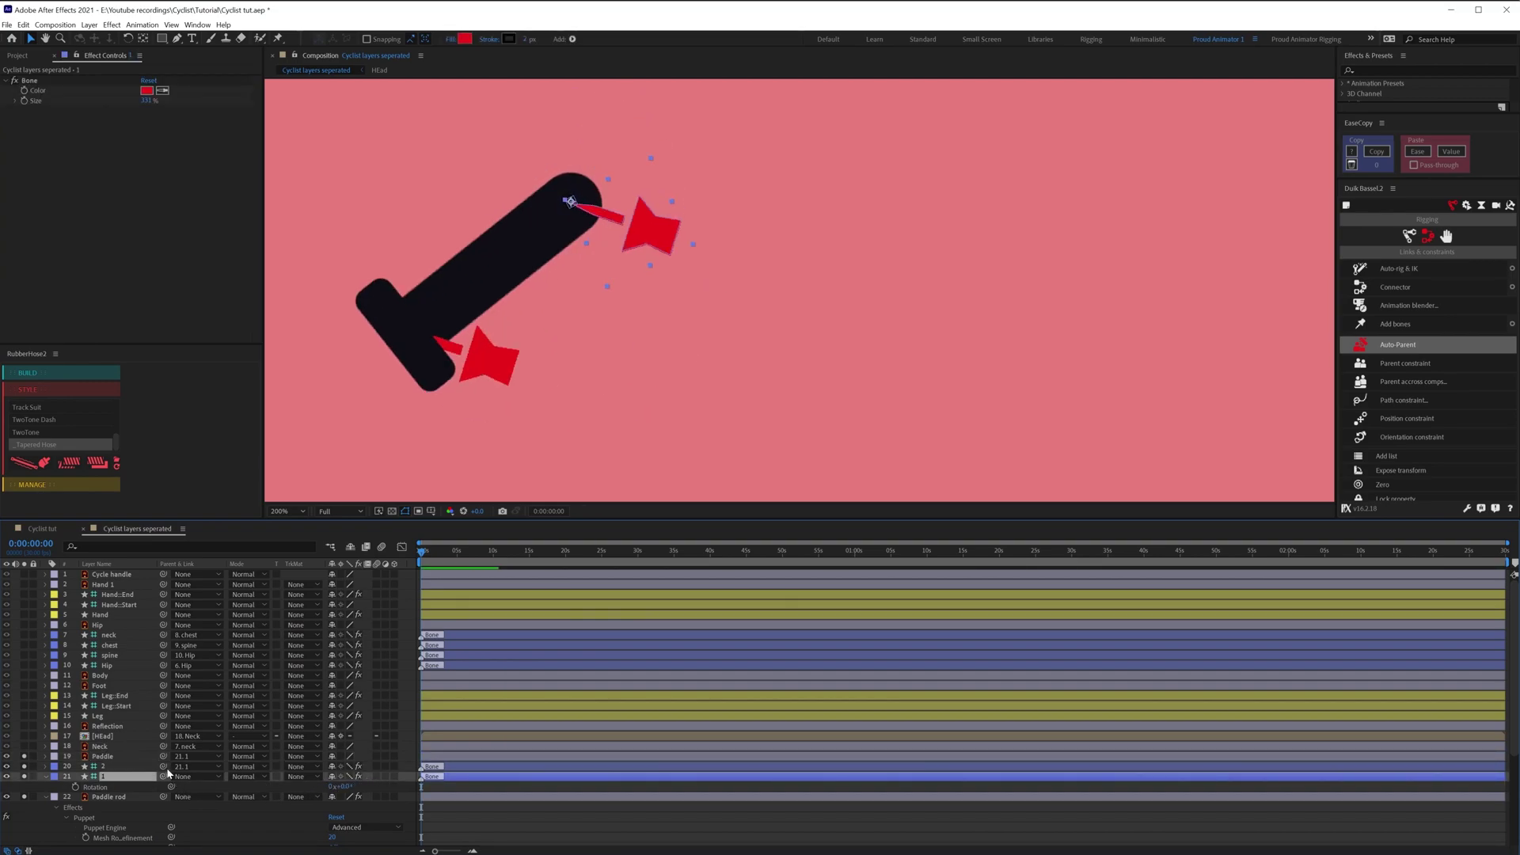
key(ctrl+z)
- Parent the Paddle layer to bone 2 and test it by rotating bone 1
drag(164, 766, 126, 767)
mouse_move(342, 787)
mouse_down()
mouse_move(389, 780)
mouse_move(354, 780)
mouse_up()
- Unsolo the pedal artwork and bone layers, and collapse the open properties of bone 1 and Paddle rod
scroll(549, 330, down, 1)
drag(548, 330, 488, 346)
drag(24, 757, 29, 794)
click(46, 777)
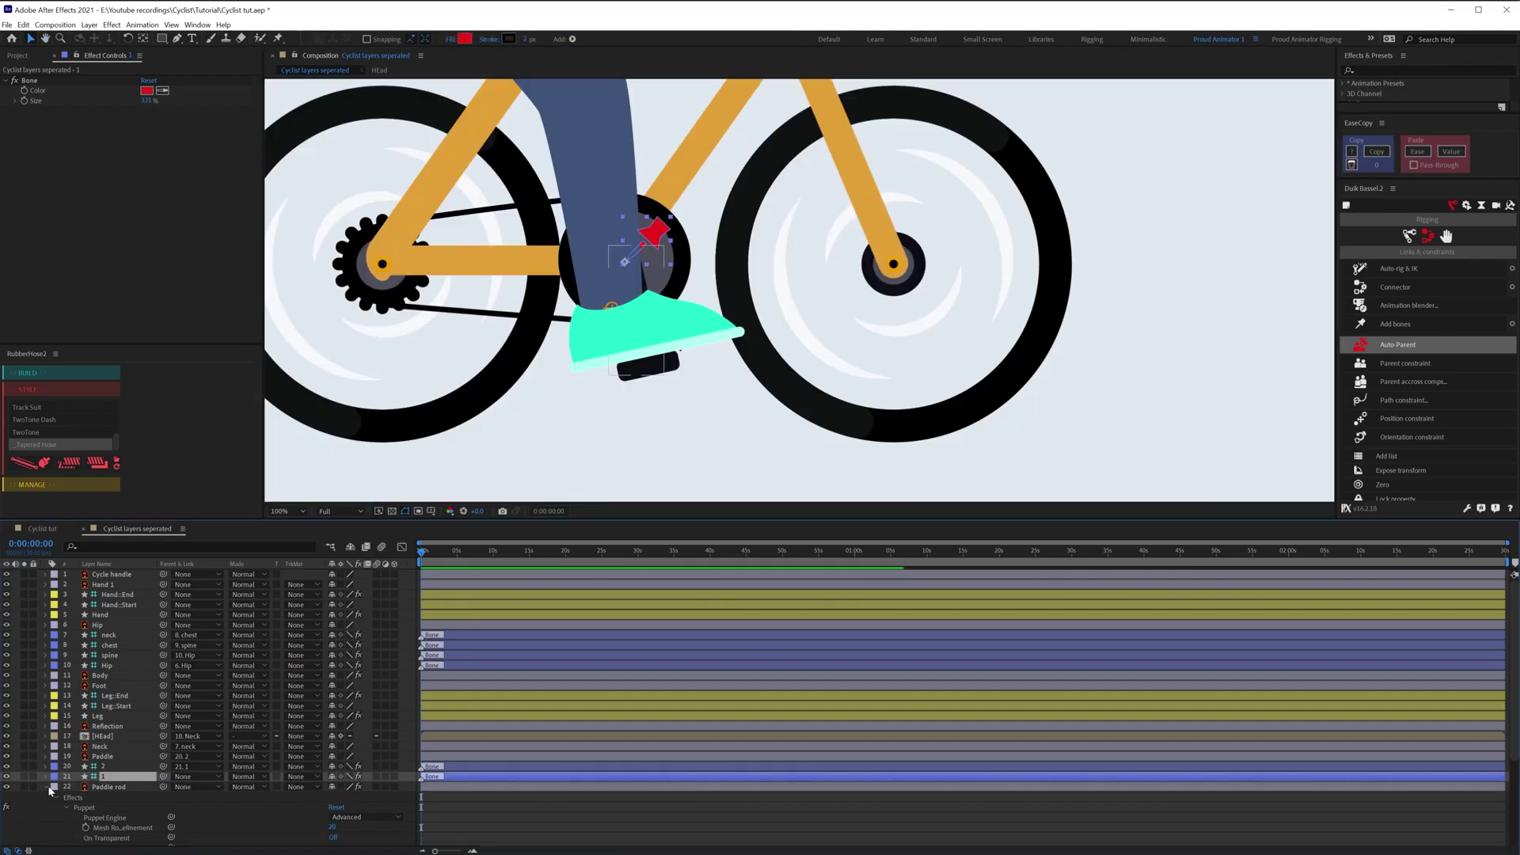
click(46, 788)
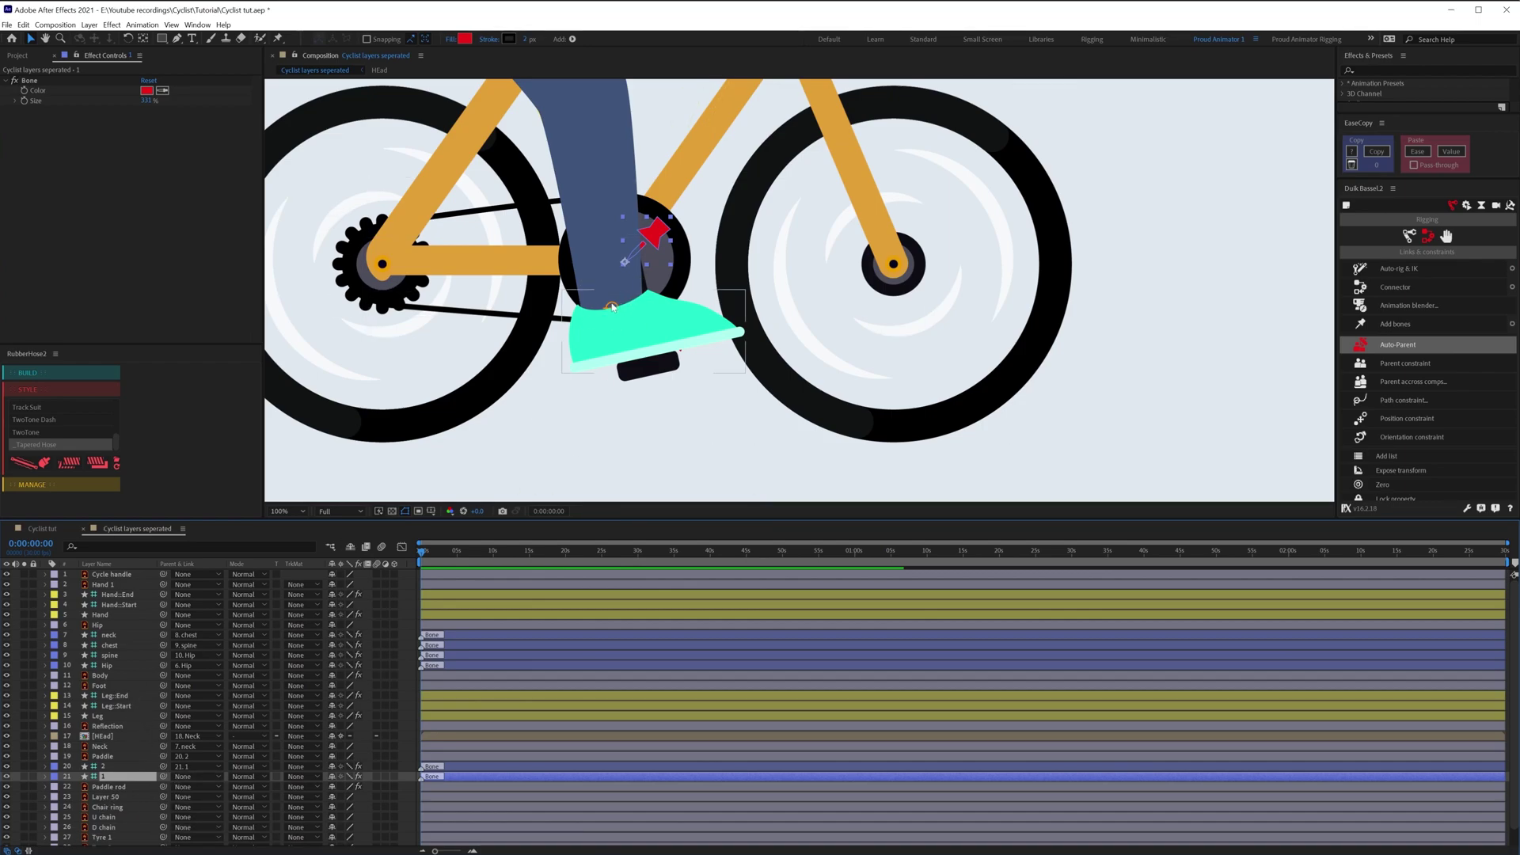
- Parent the Foot layer to Leg::End and the Leg::End controller to the Paddle layer
click(122, 696)
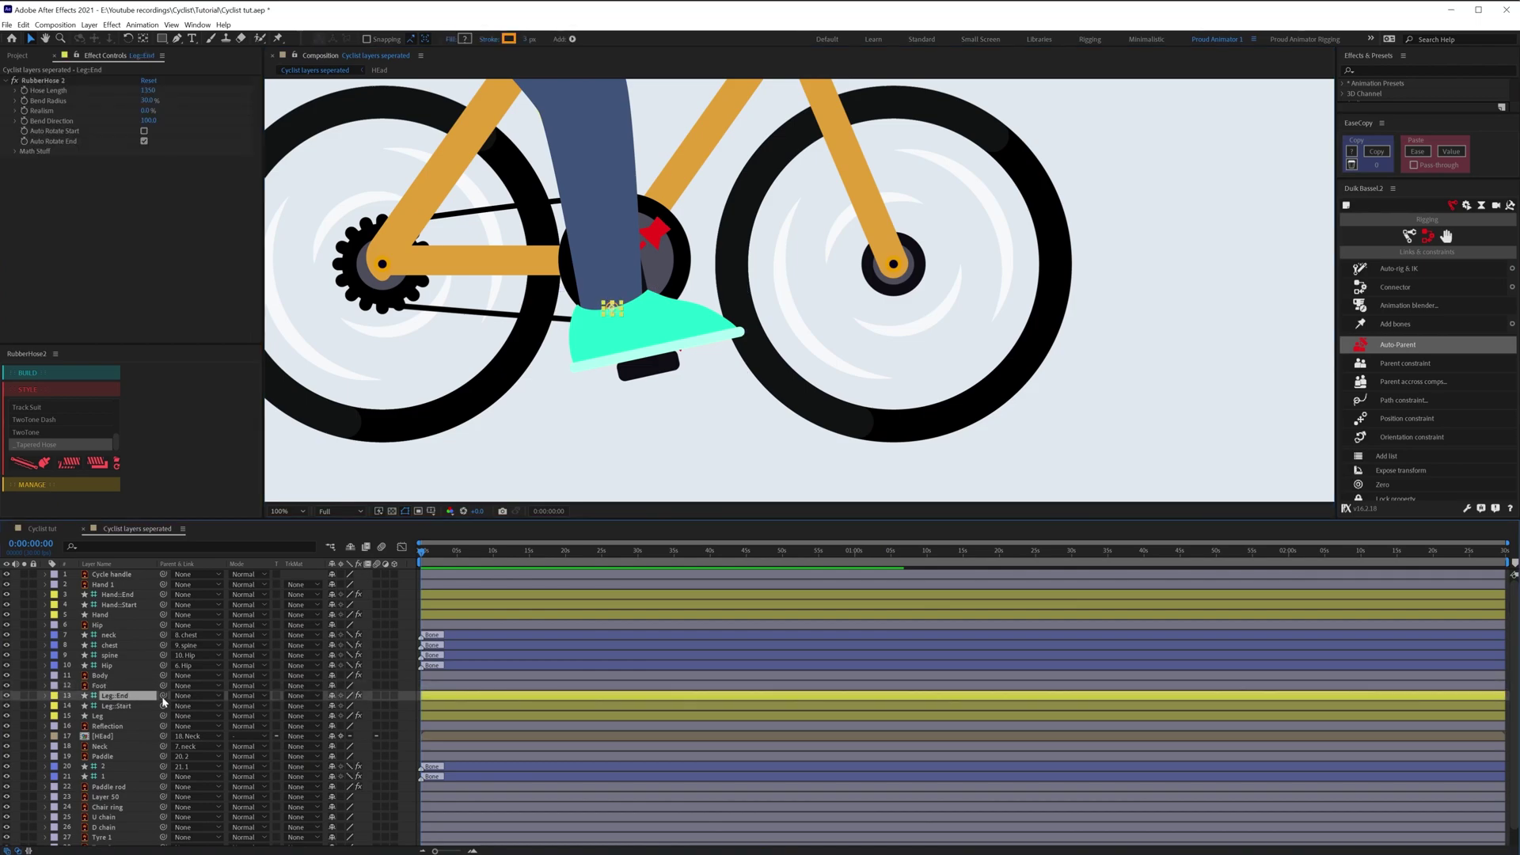
drag(166, 699, 109, 757)
- Try rotating bone 1 to test how the foot and leg follow the pedal, and undo the rotation
click(109, 777)
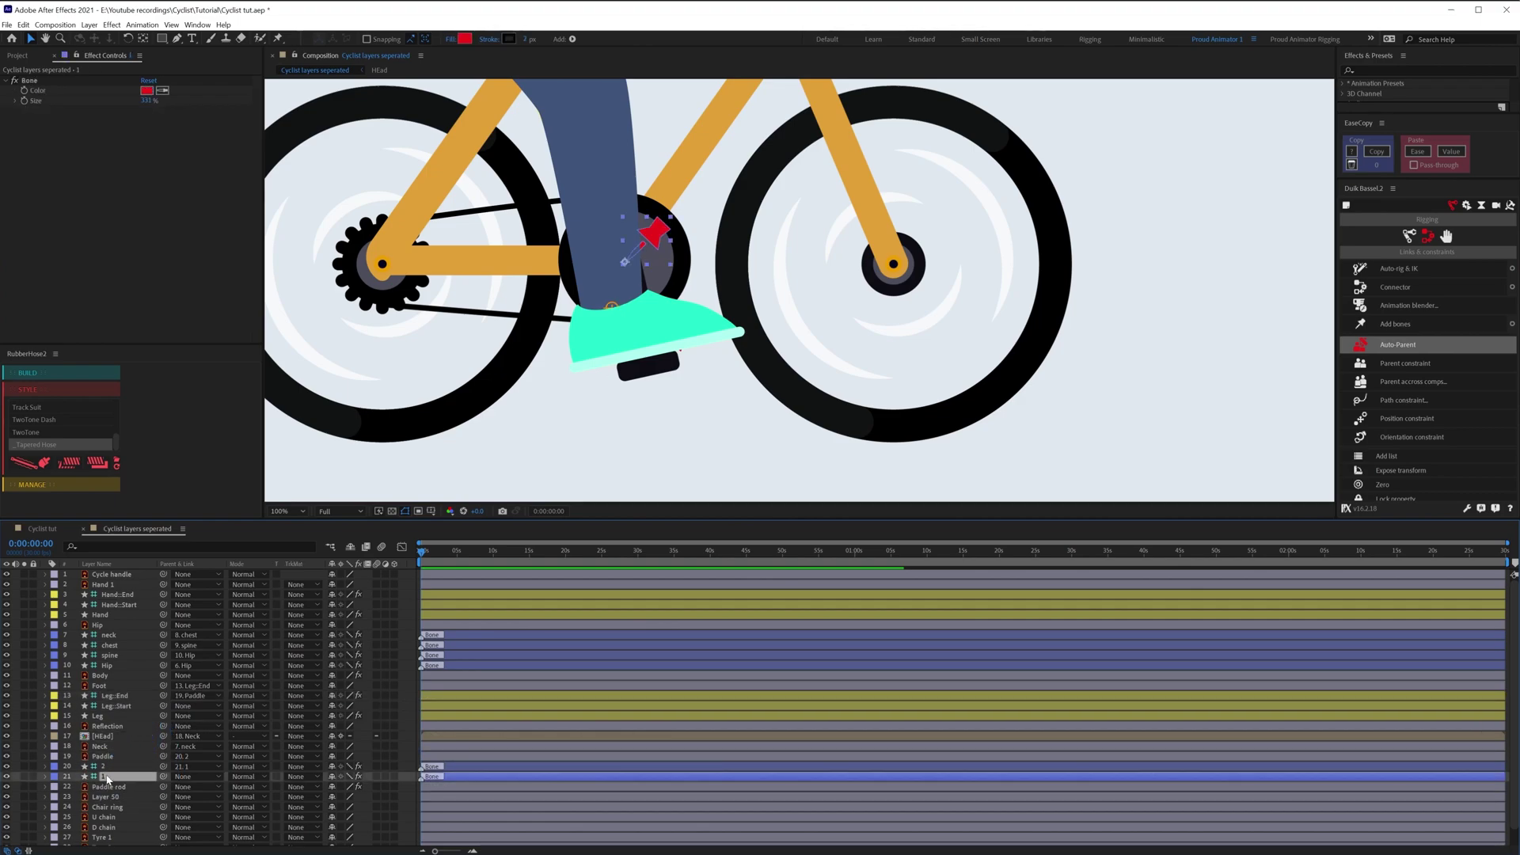
key(r)
drag(345, 787, 419, 762)
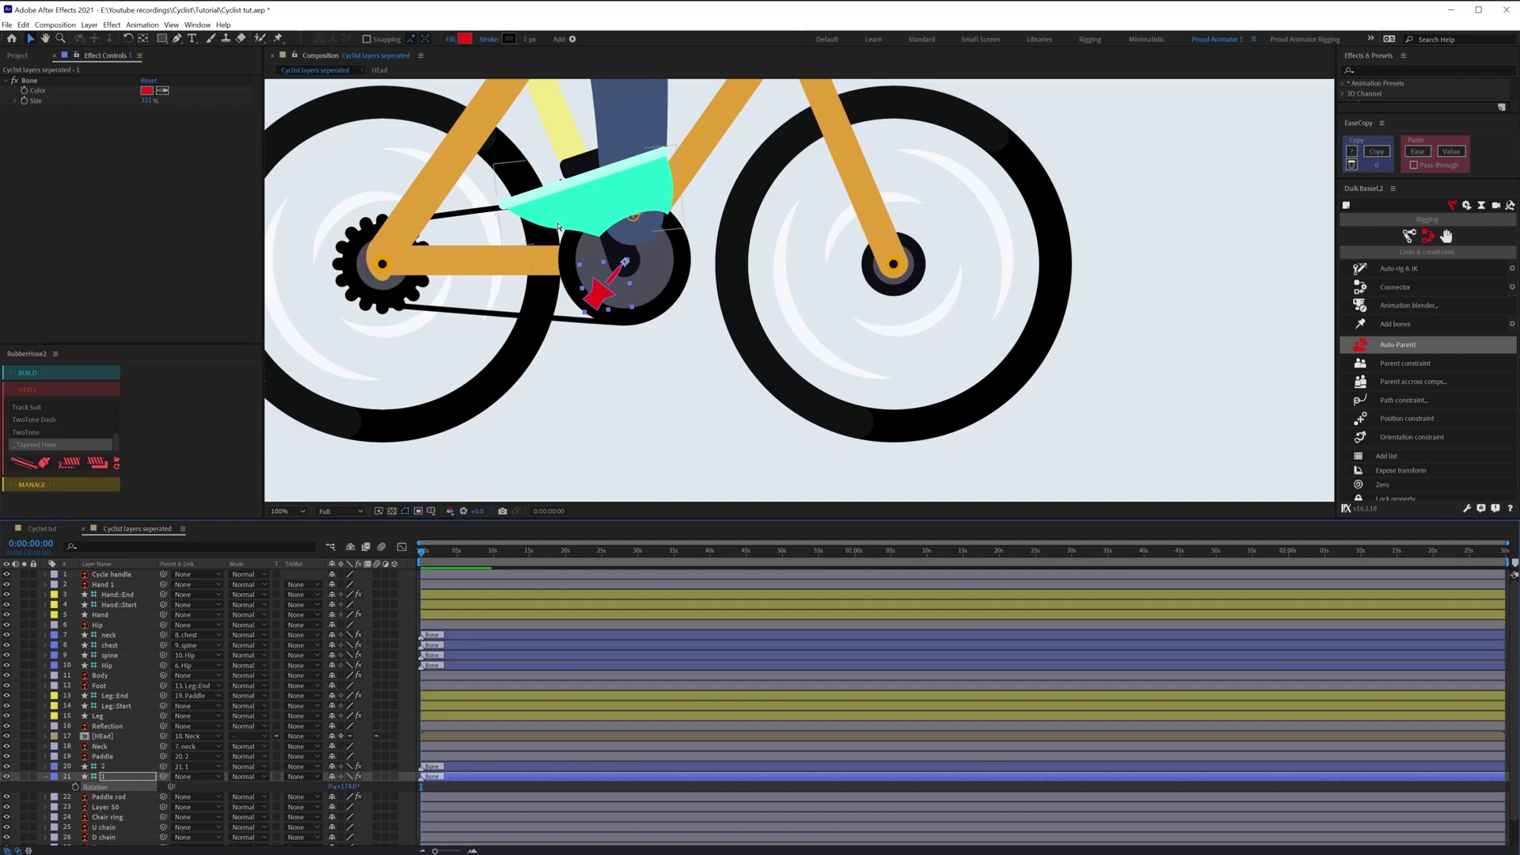
key(ctrl+z)
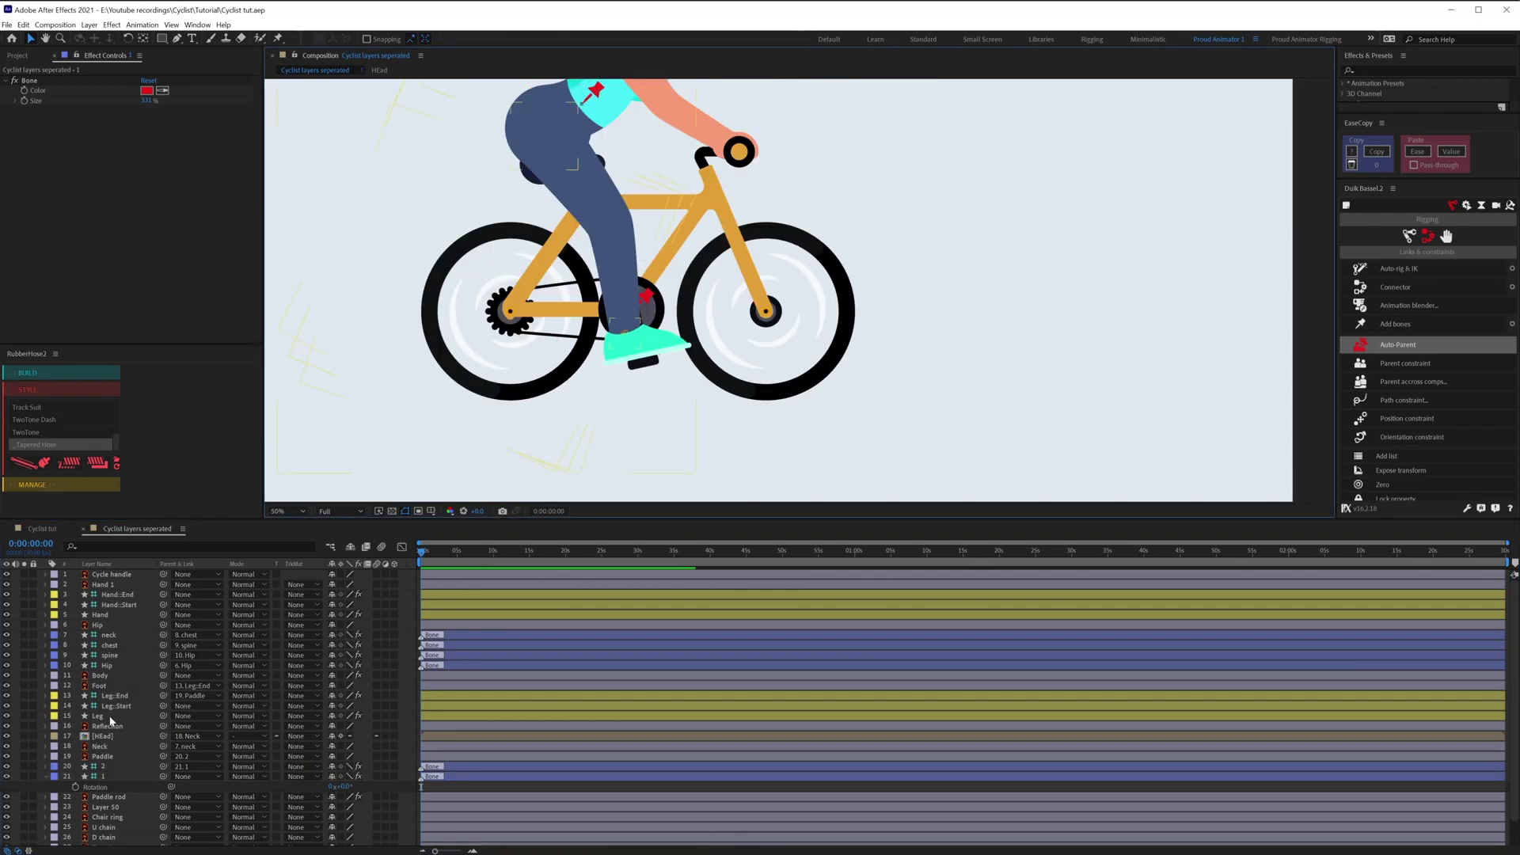
- Parent the Leg::Start controller to the Hip bone layer
click(129, 709)
key(comma)
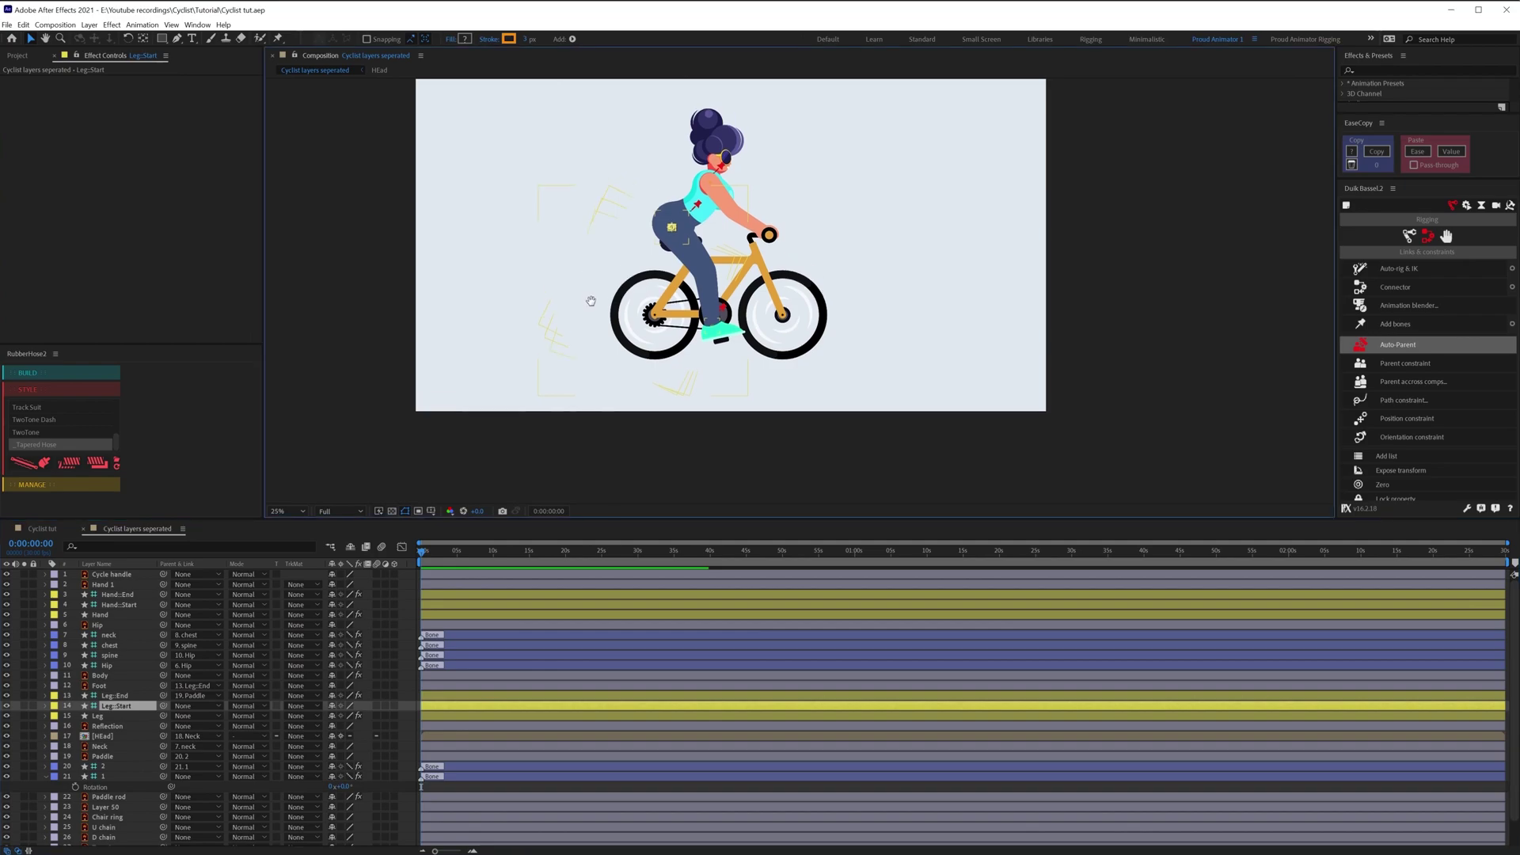
key(v)
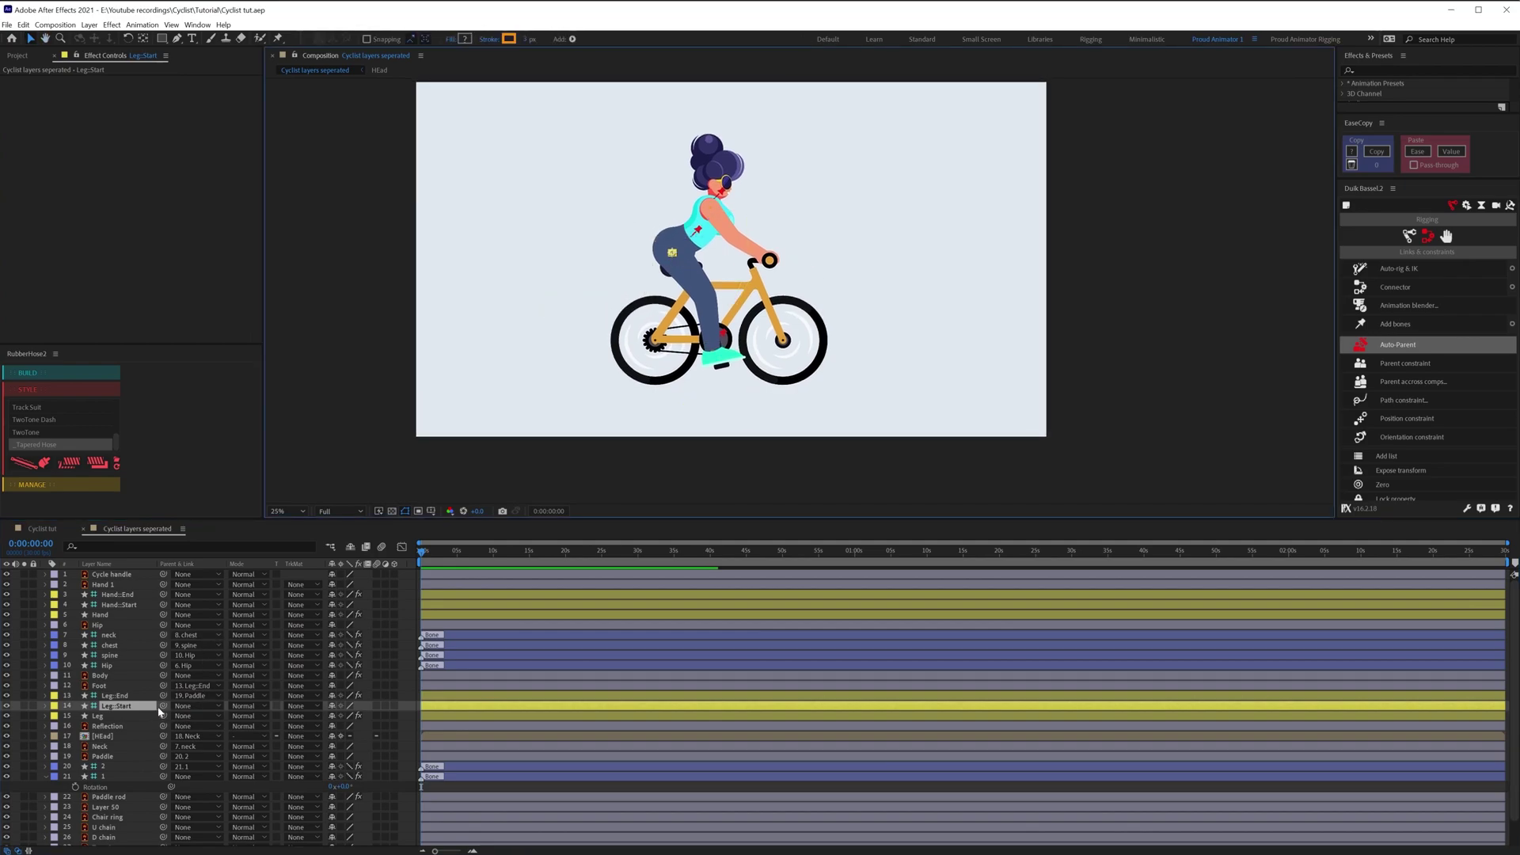
drag(163, 706, 108, 670)
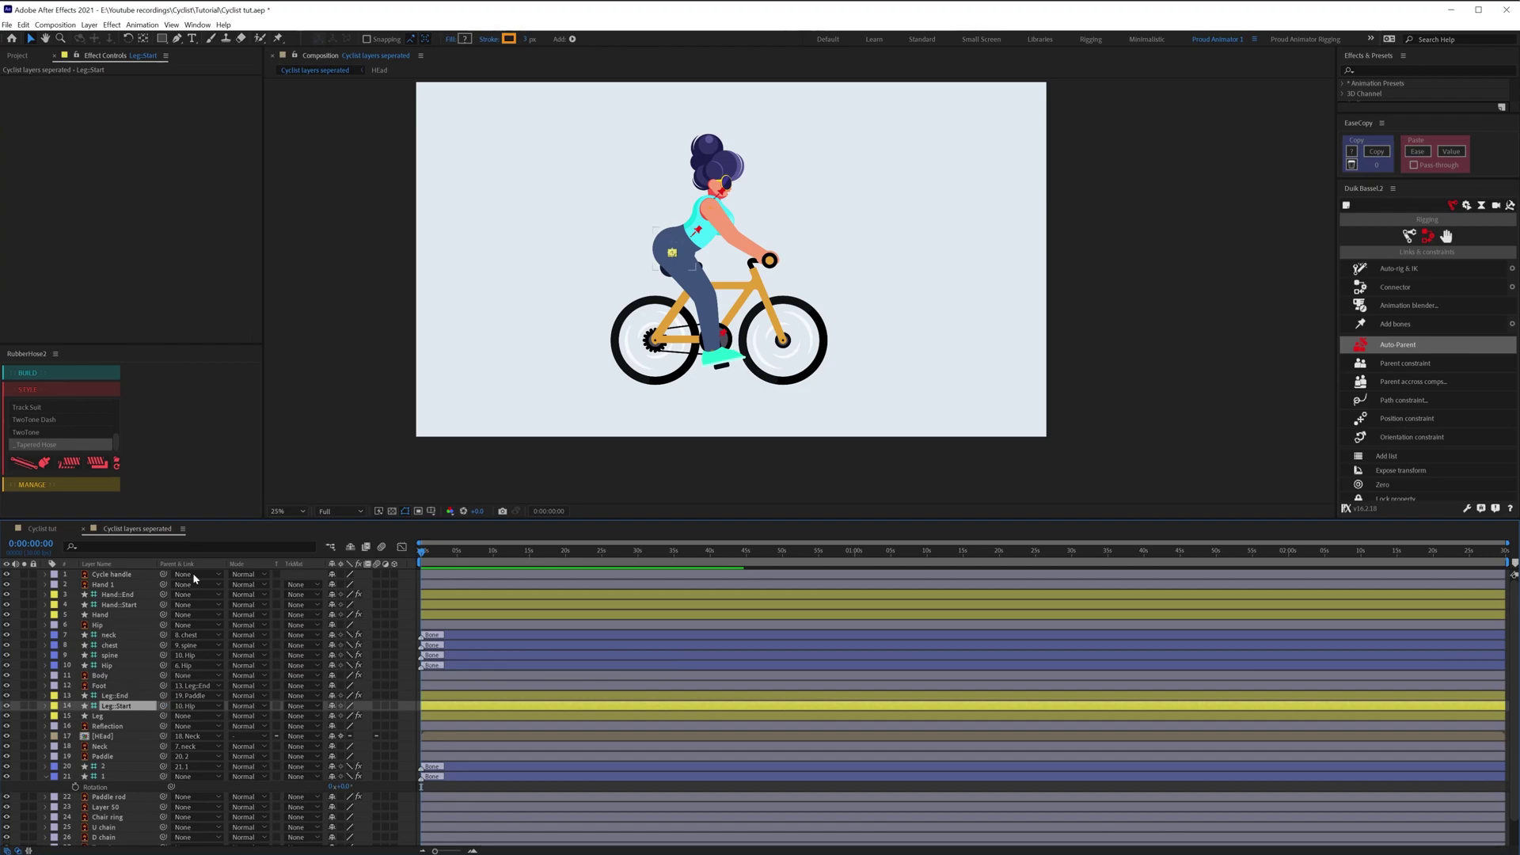
- Try moving the Hip artwork layer to test the body and leg rig, and undo the move
click(97, 624)
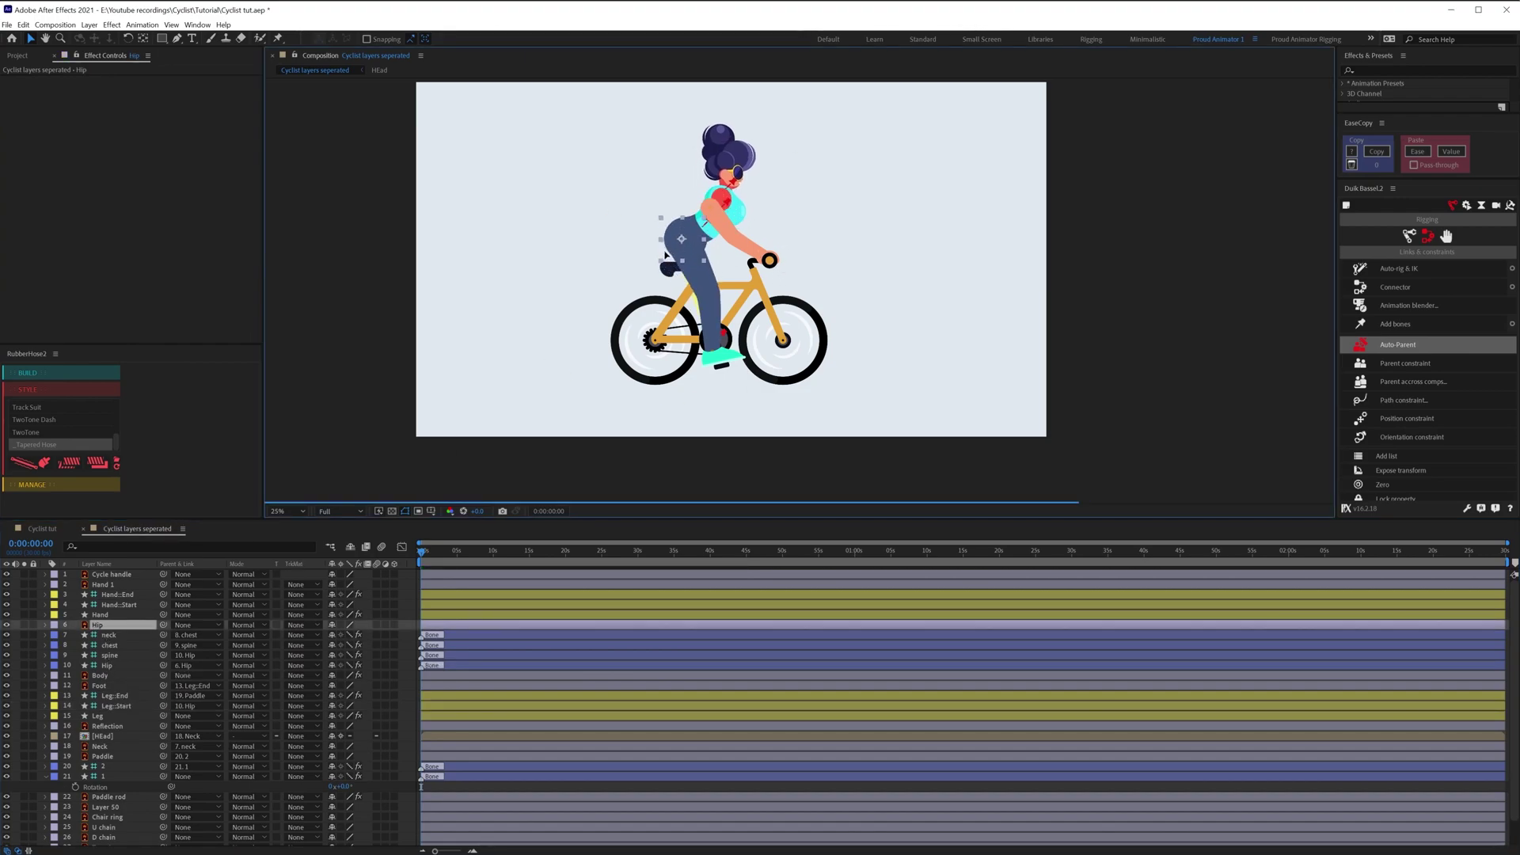
key(Return)
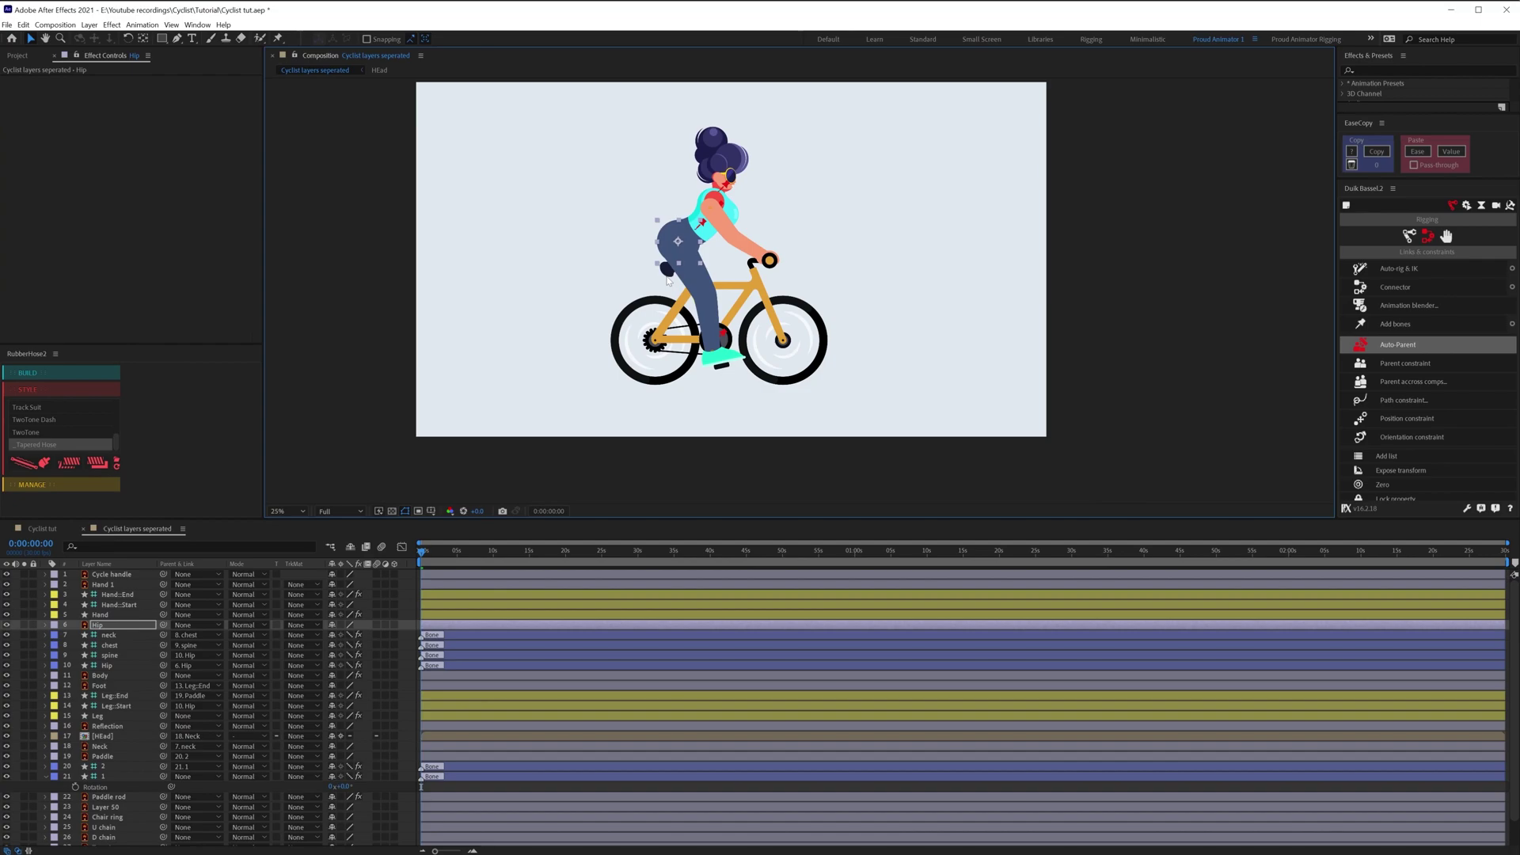
key(ctrl+z)
- Parent the Hand::Start controller to the chest bone
scroll(657, 273, up, 2)
drag(600, 247, 612, 315)
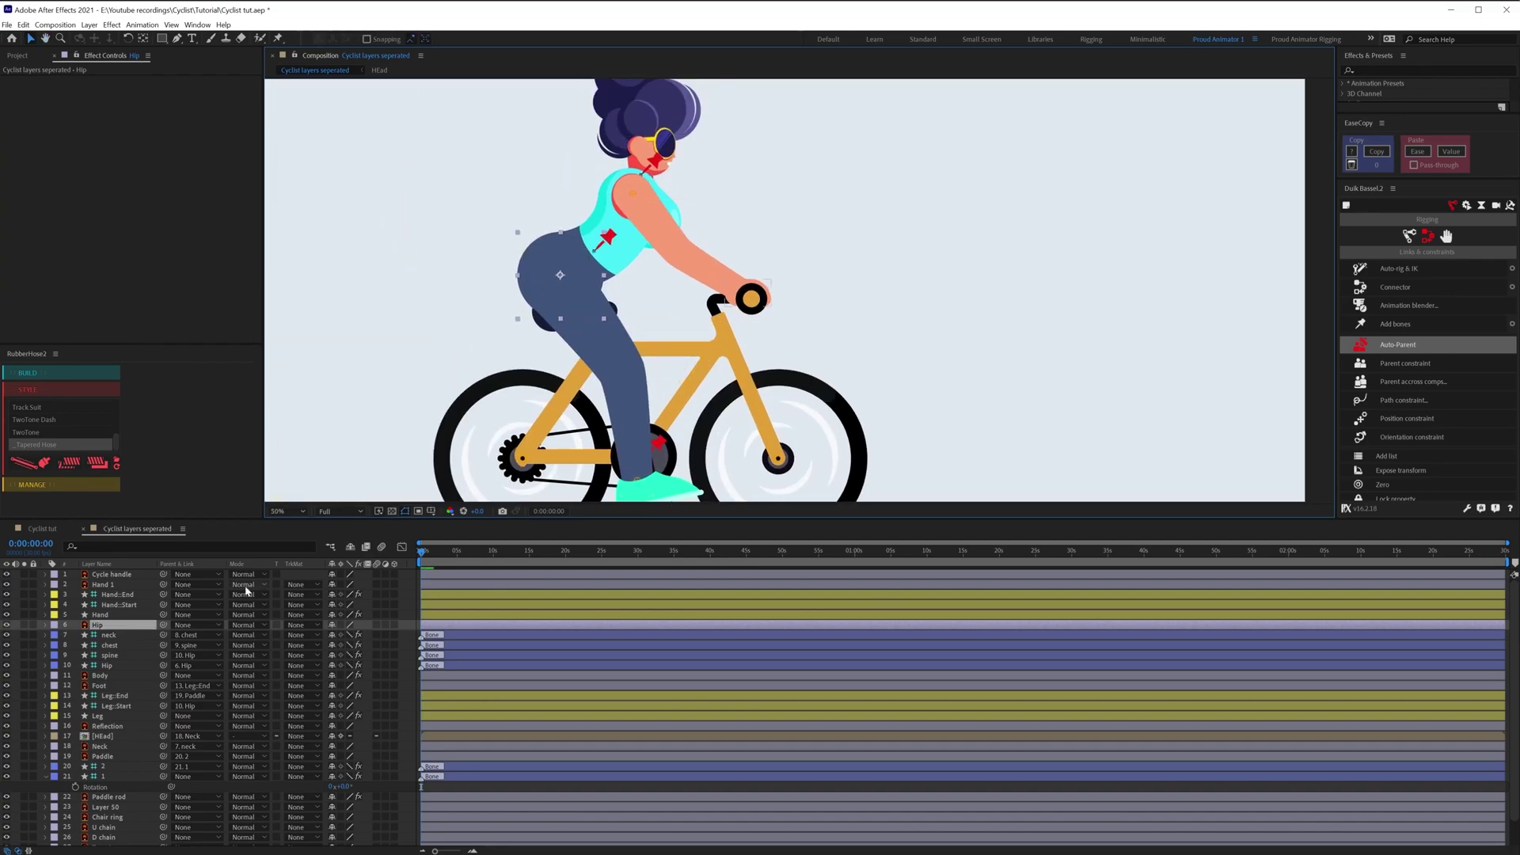
click(130, 595)
click(162, 606)
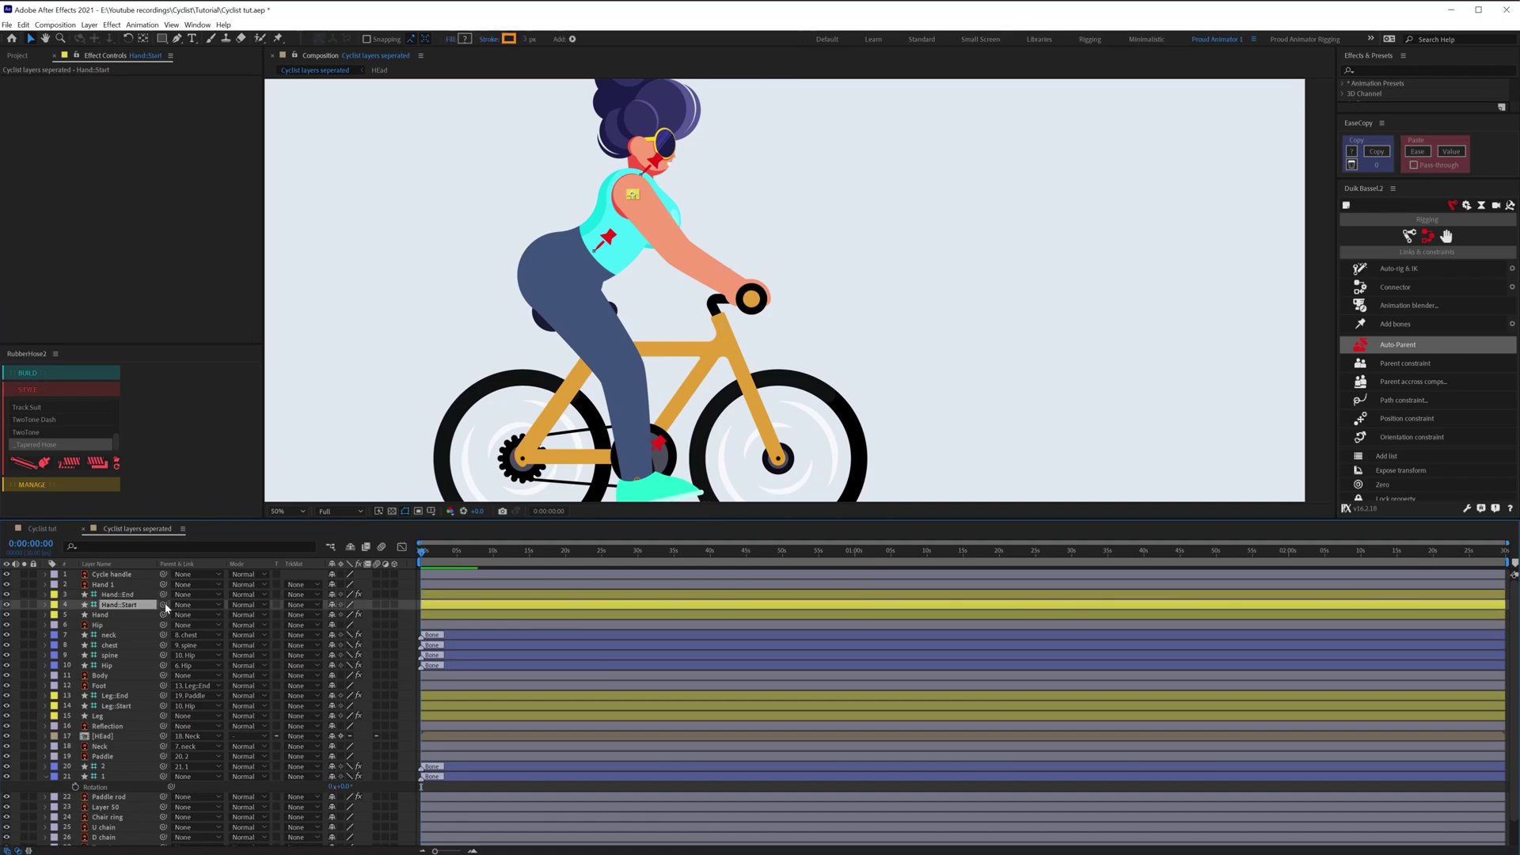
drag(163, 606, 117, 652)
- Try moving the Hip bone to test how the torso, arm and leg follow, and undo the move
click(108, 665)
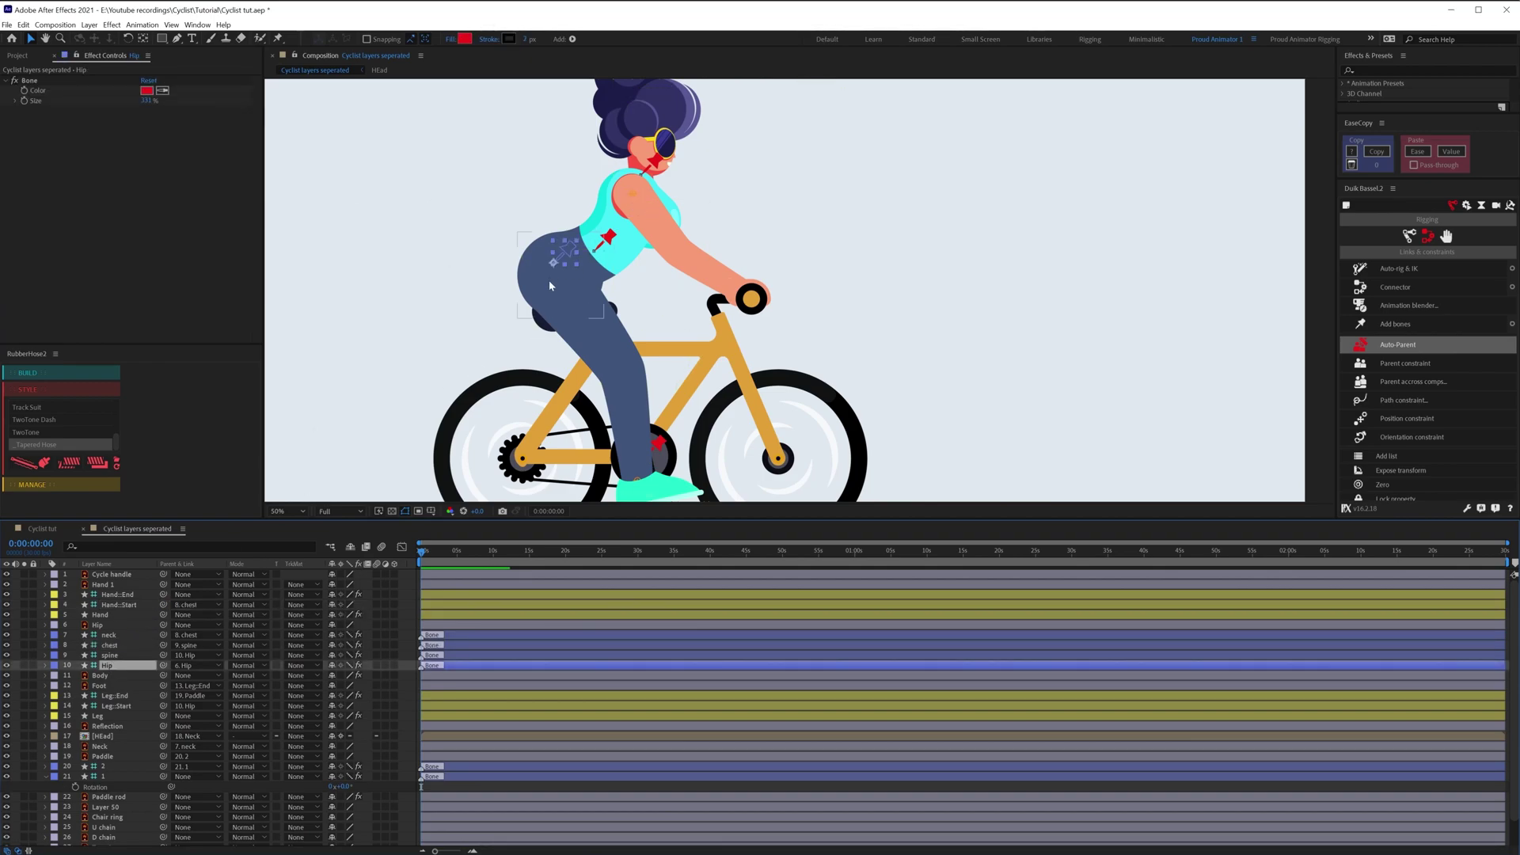
drag(567, 254, 548, 235)
key(ctrl+z)
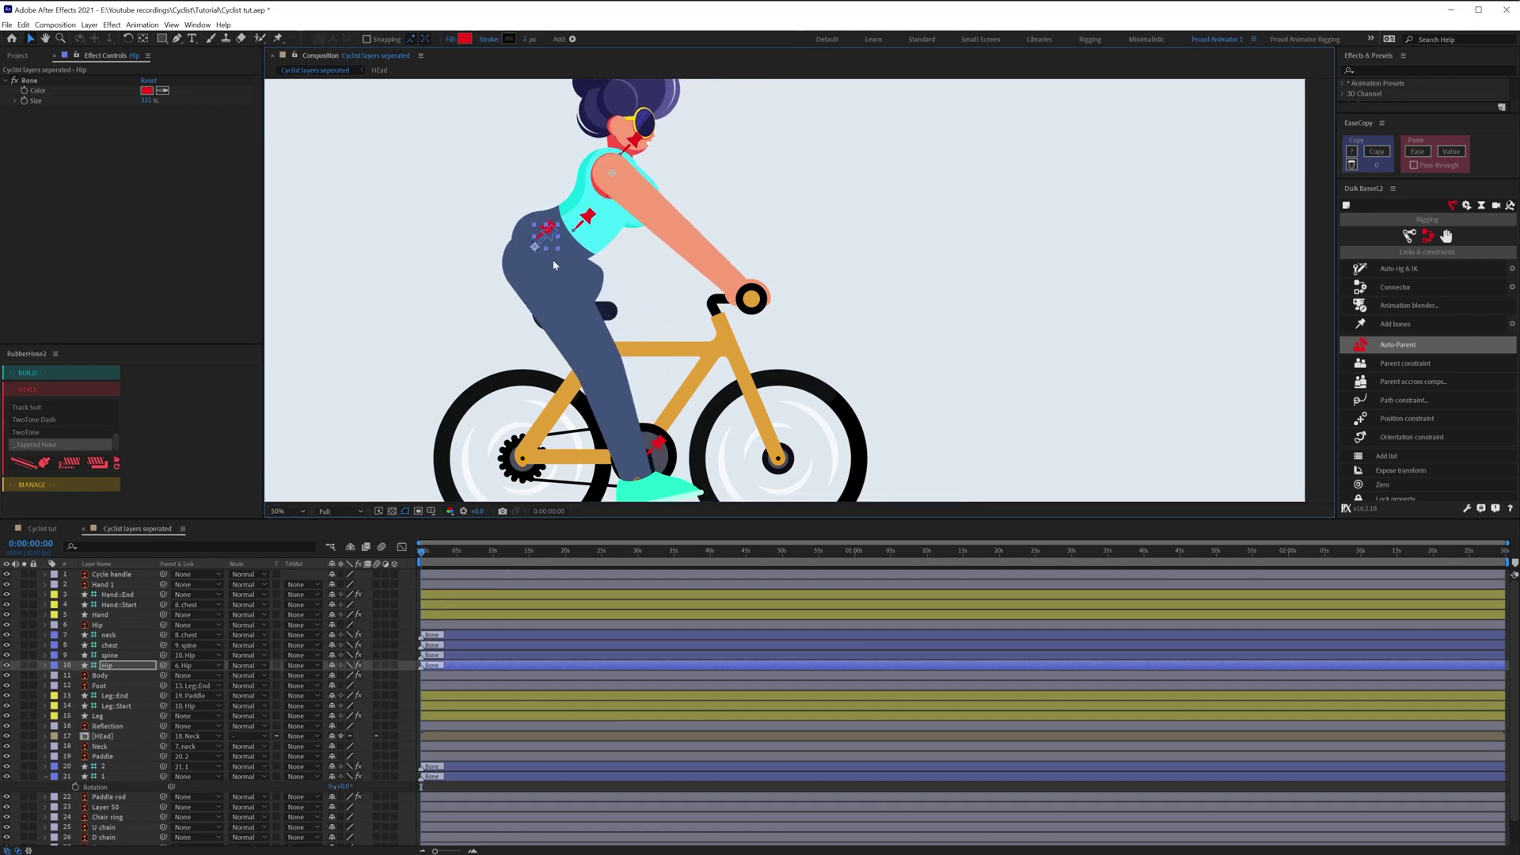
scroll(666, 292, down, 2)
scroll(666, 288, down, 5)
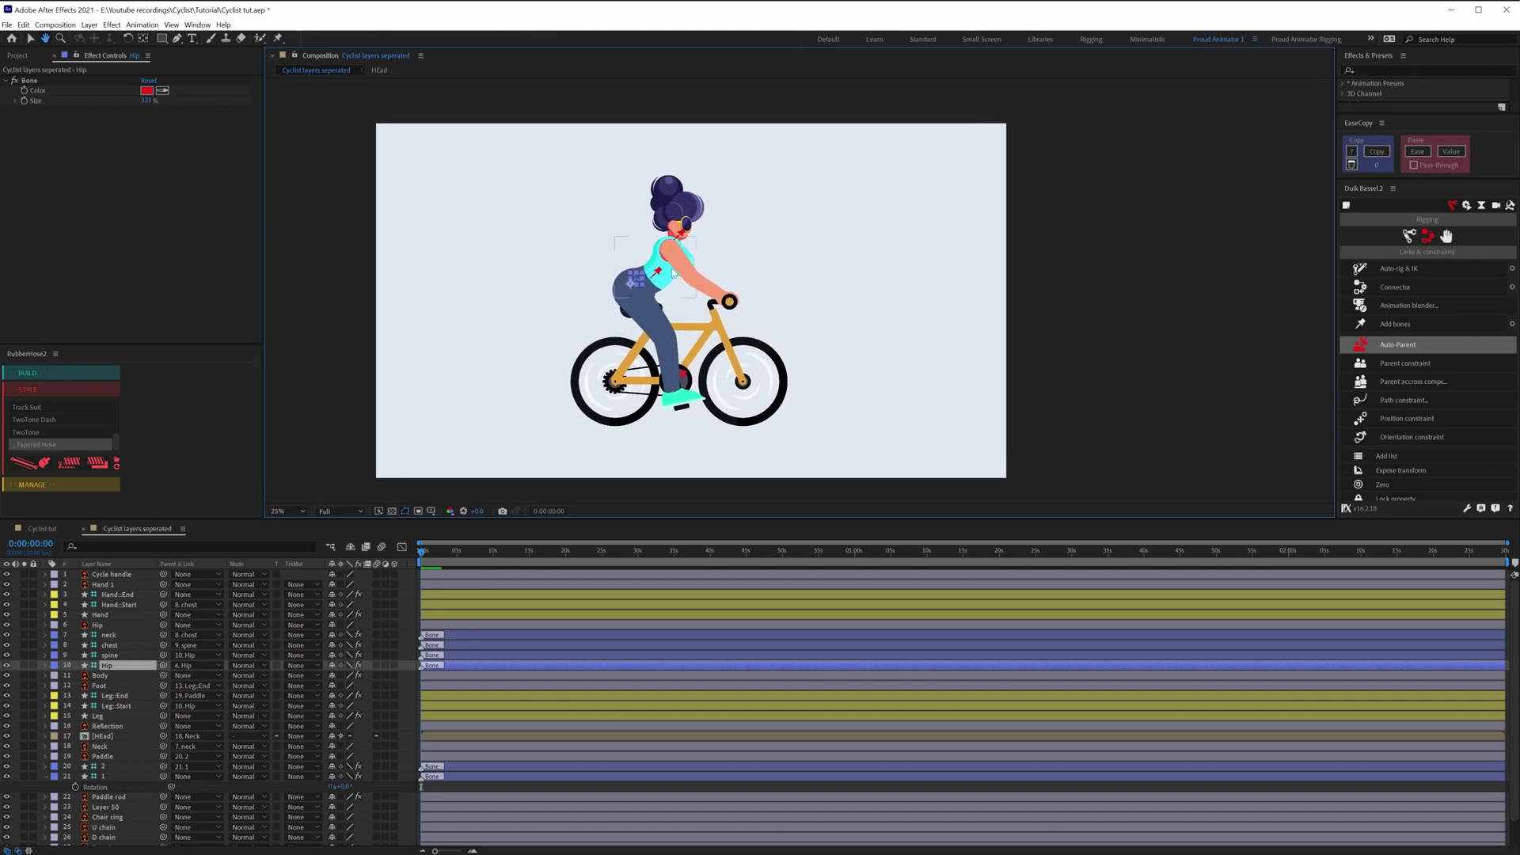
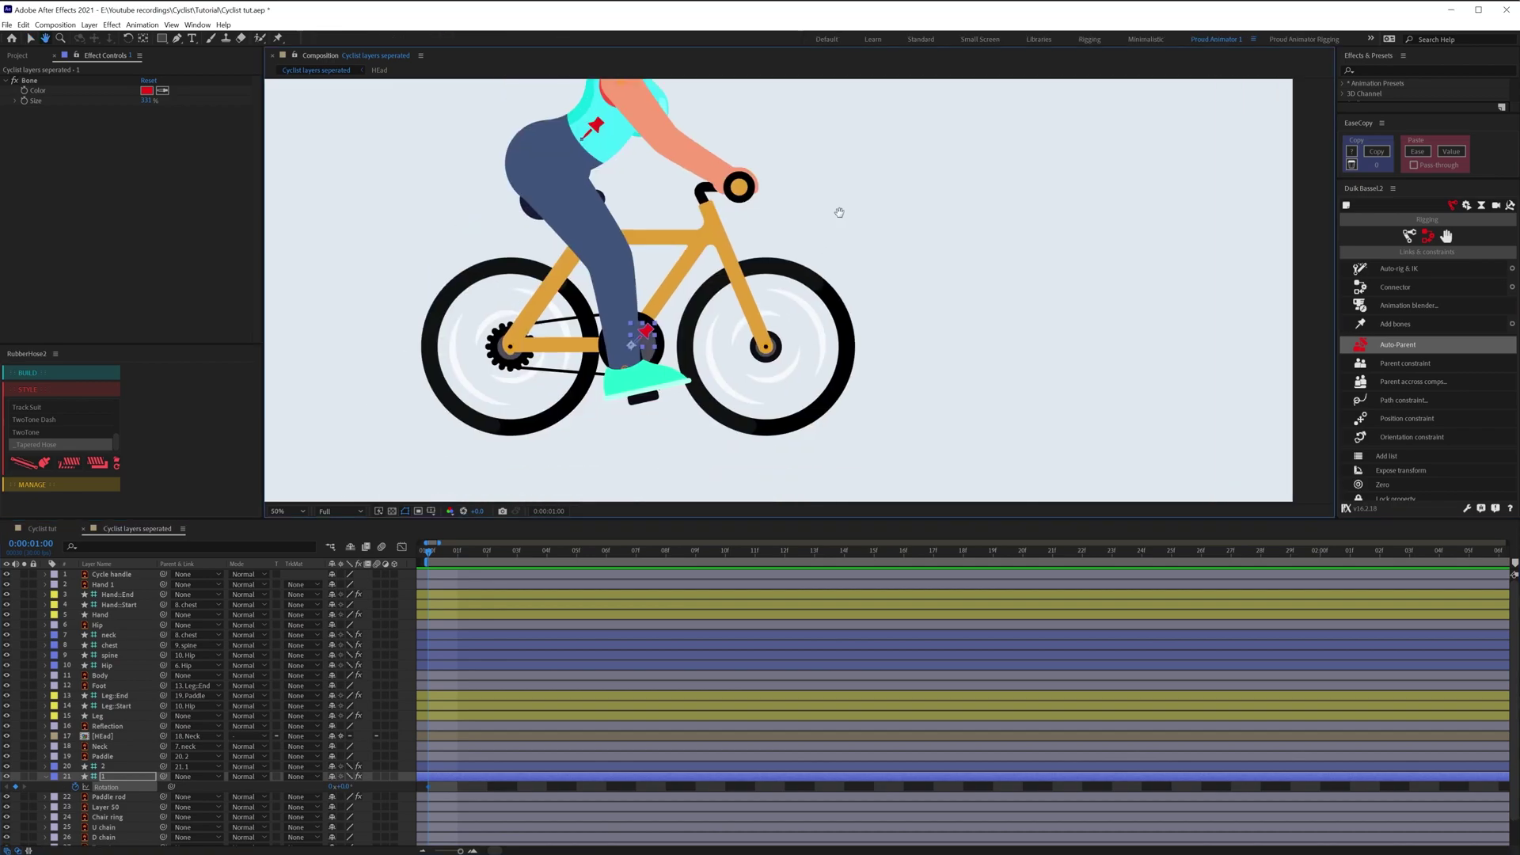
- Keyframe bone 1's rotation at one full revolution at 0:00:01:25
click(31, 544)
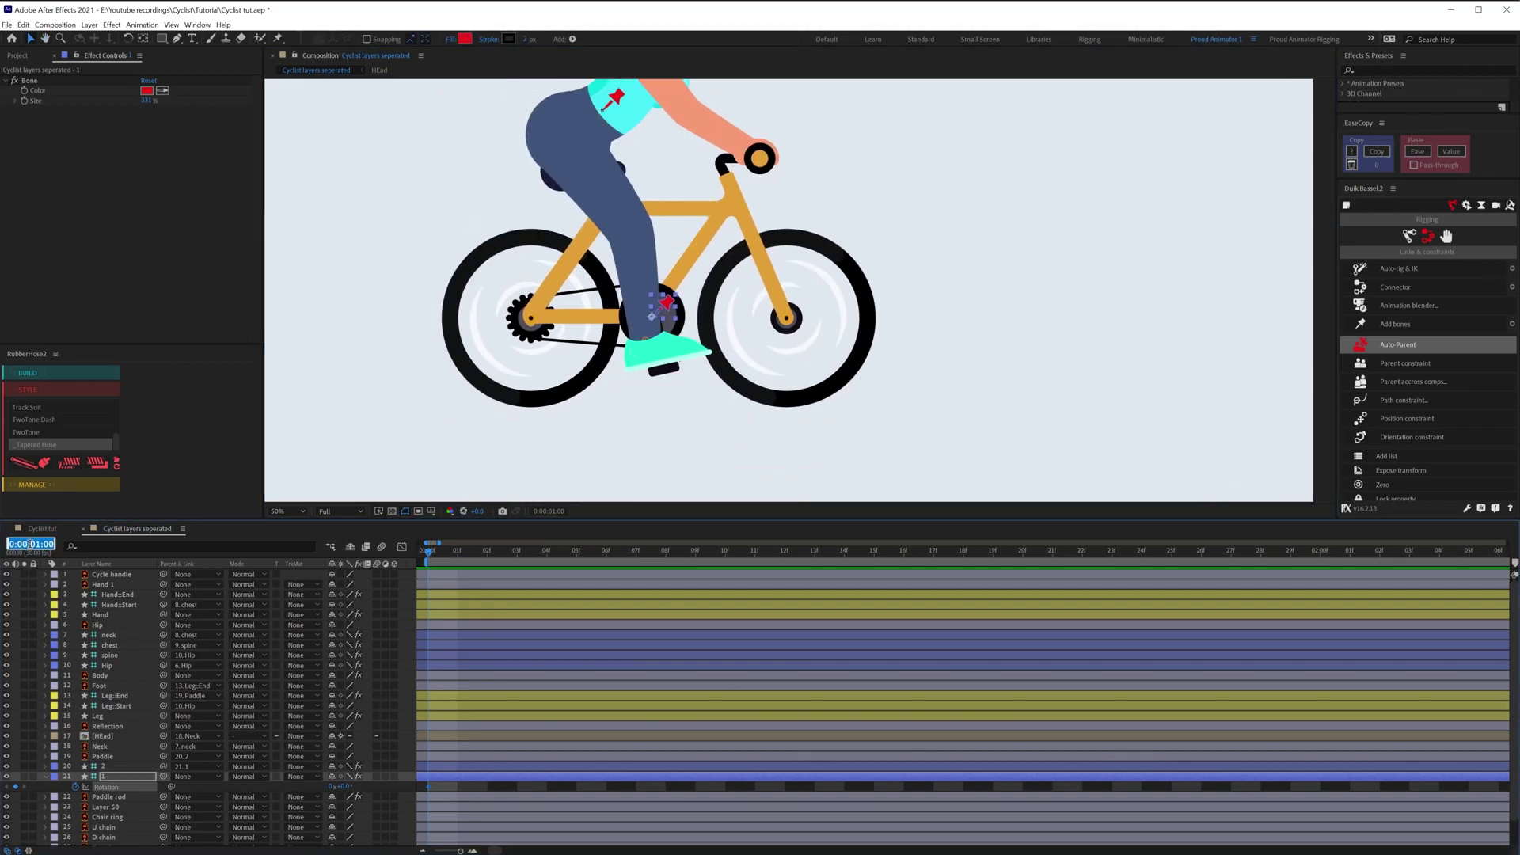
key(Return)
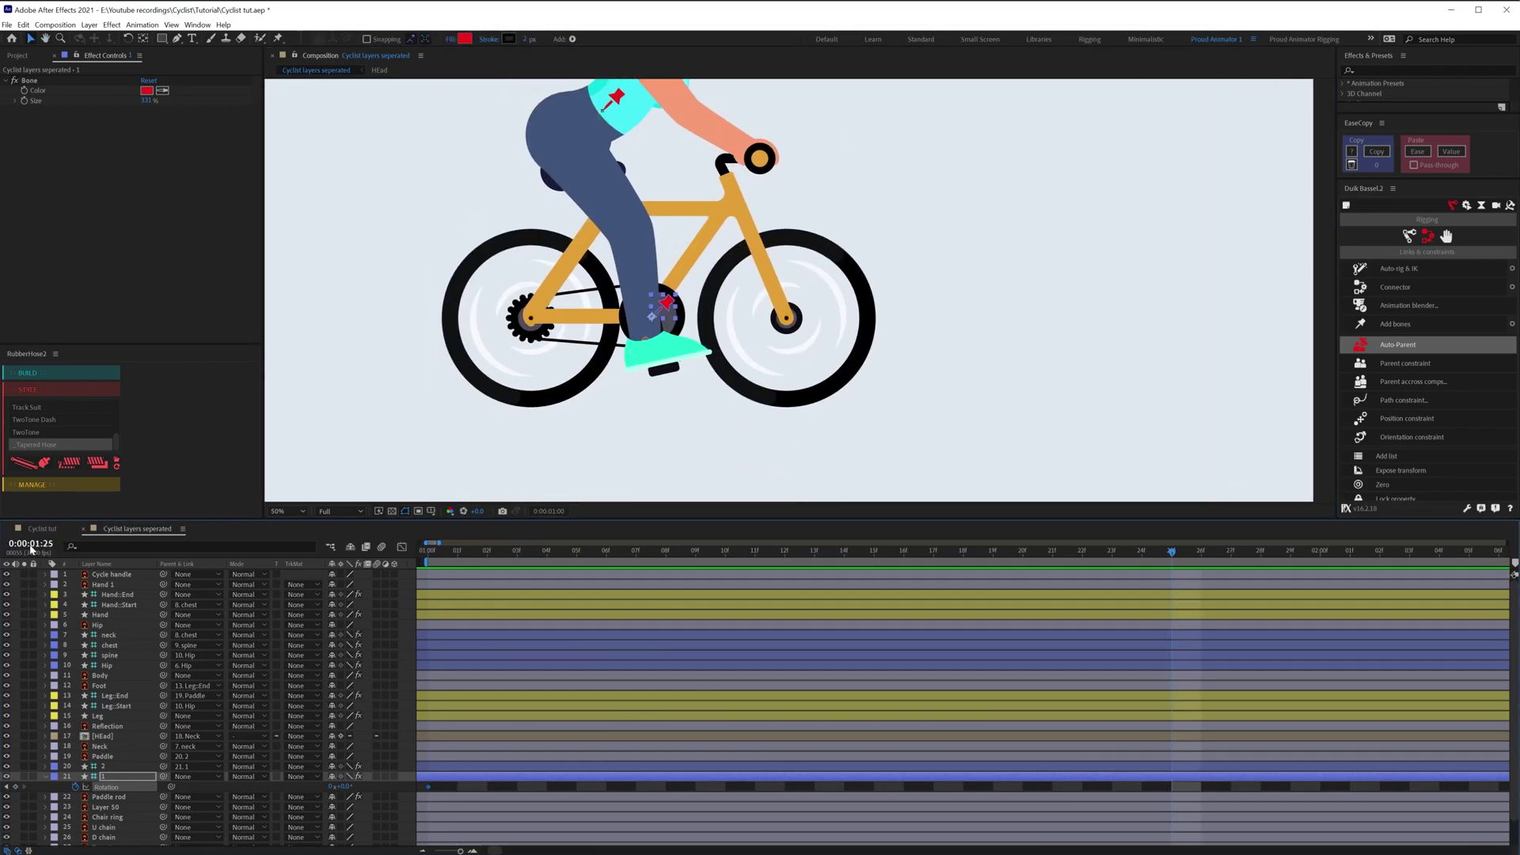
click(327, 787)
text(1)
key(Return)
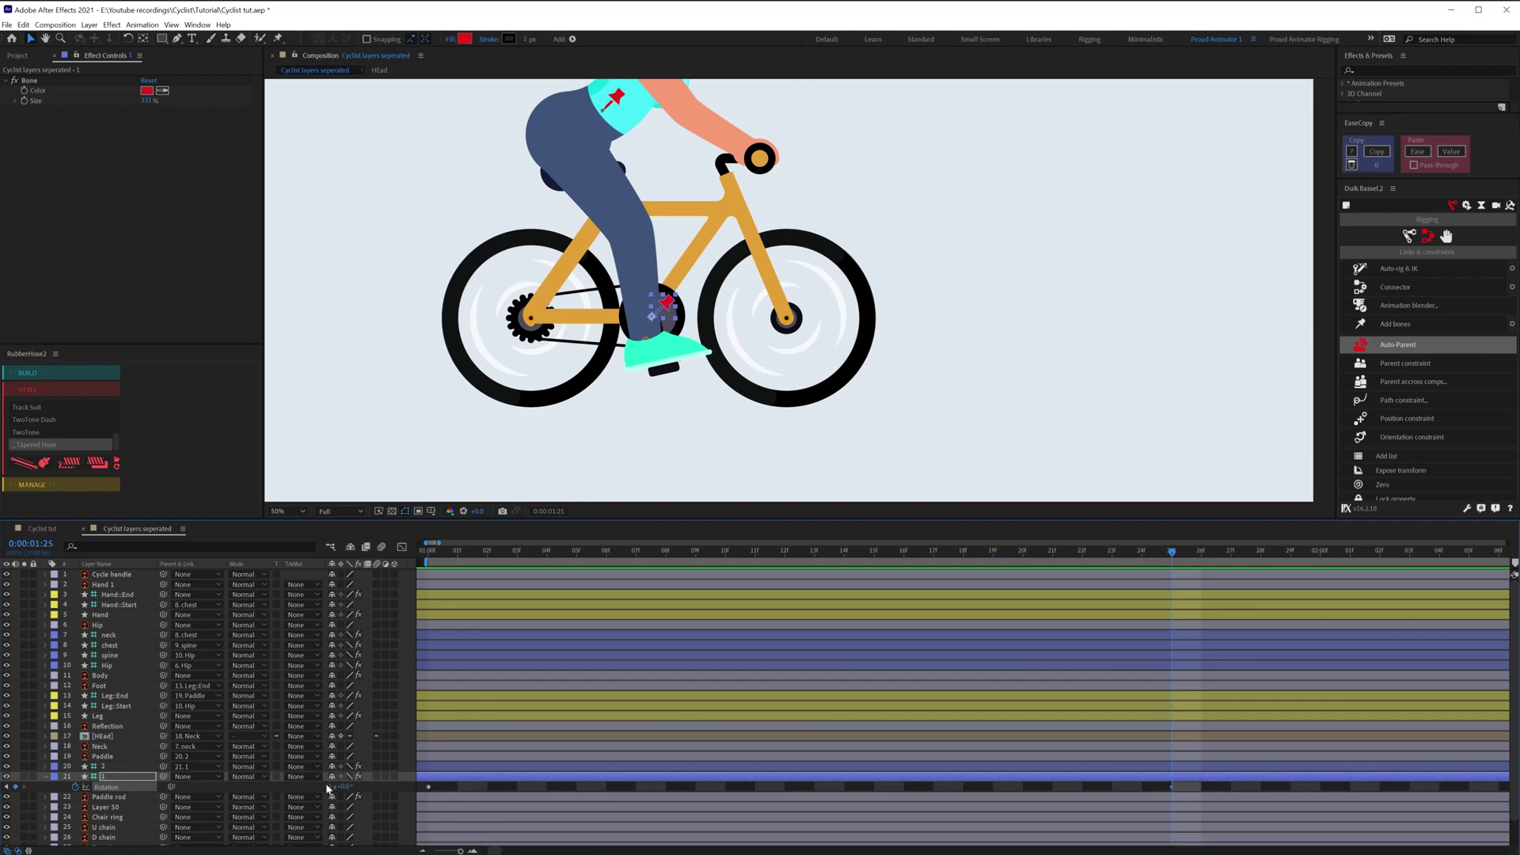
- Play back the pedalling motion from 0:00:01:00 to check how the foot and leg follow
click(433, 559)
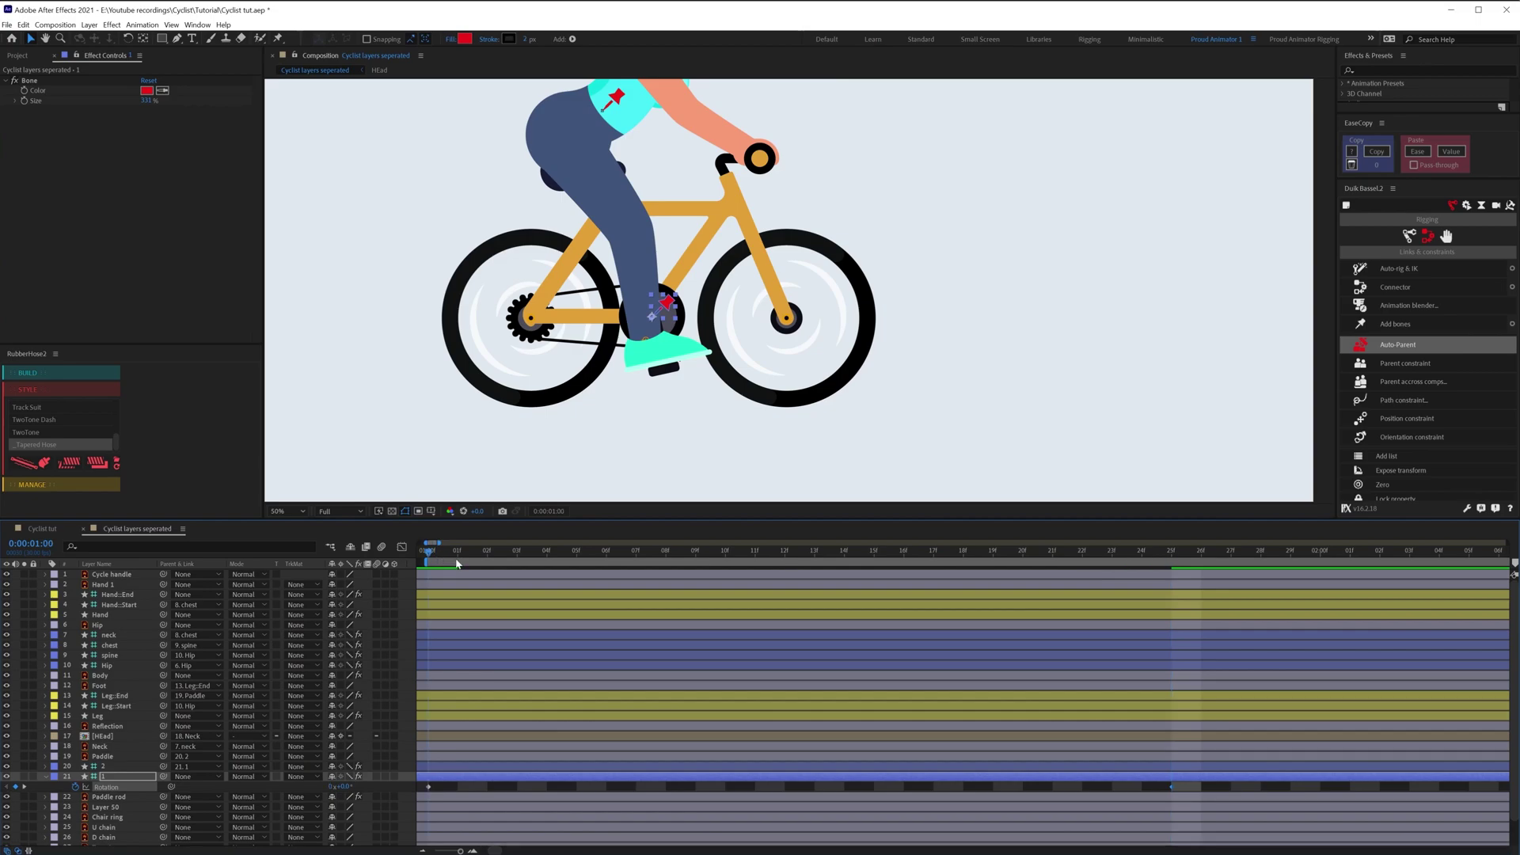
key(space)
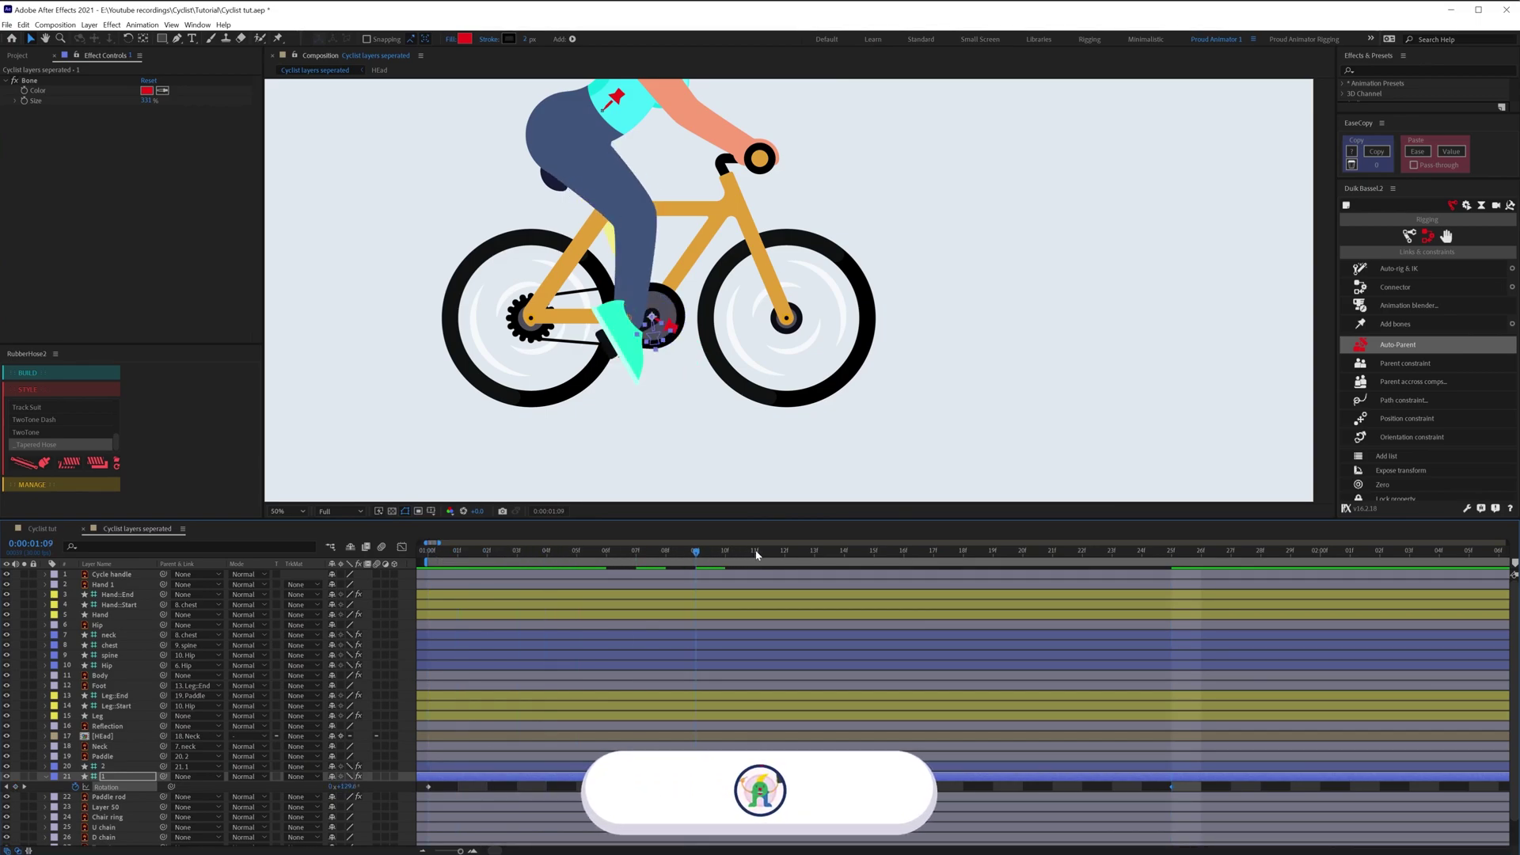
key(space)
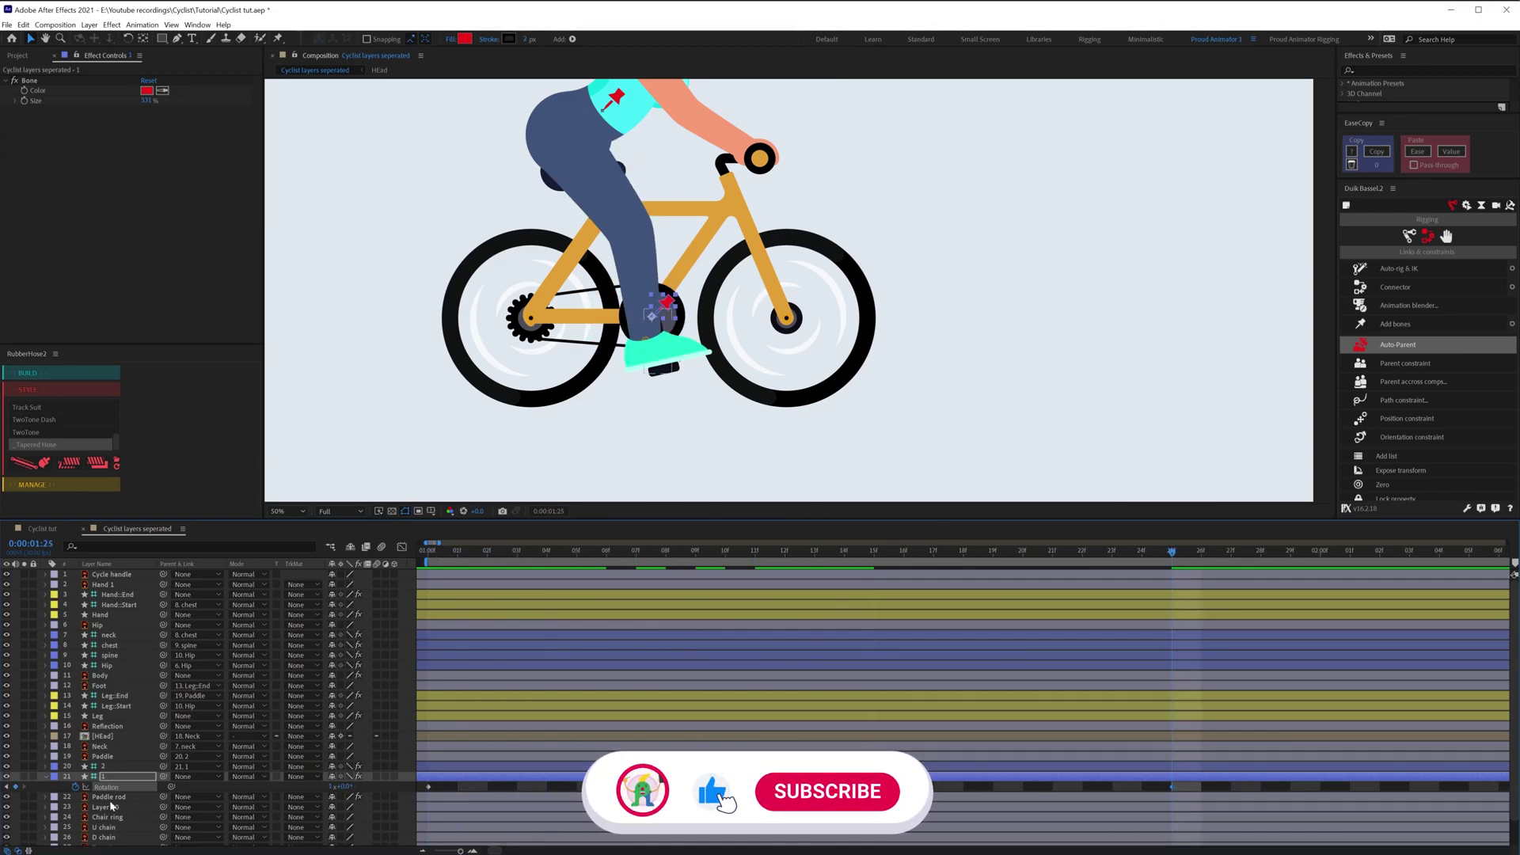
- Solo the Paddle, Paddle rod and both pedal bone layers, end the work area at 0:00:01:25, and scrub through the rotation
click(110, 797)
shift+click(103, 757)
click(24, 758)
key(n)
drag(1207, 563, 1175, 563)
drag(610, 558, 813, 552)
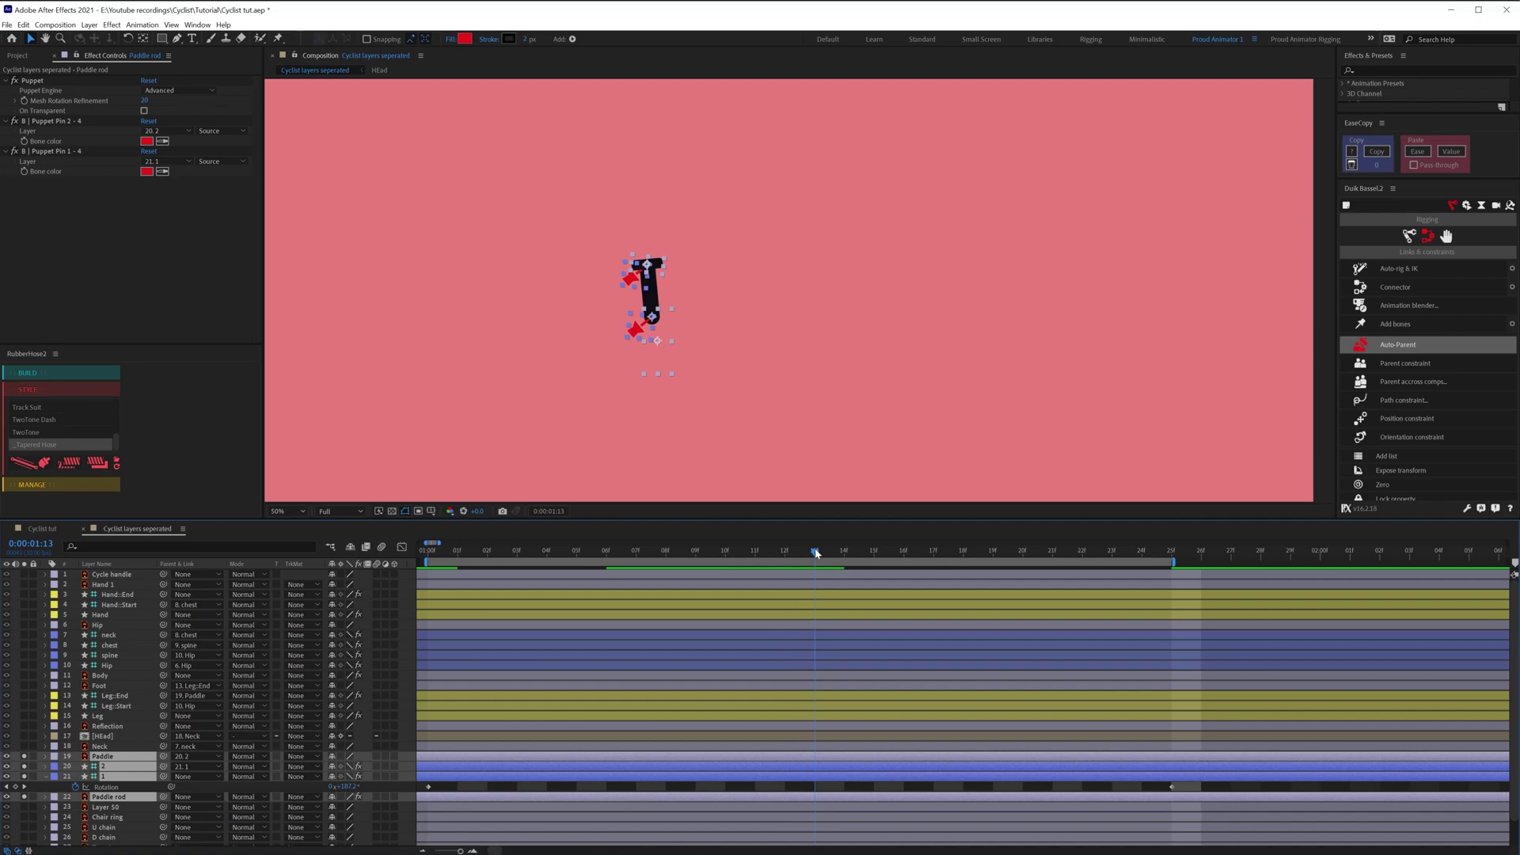
- Add a rotation keyframe on bone 1 at 0:00:01:13 and apply Easy Ease to all three of its rotation keyframes
click(590, 789)
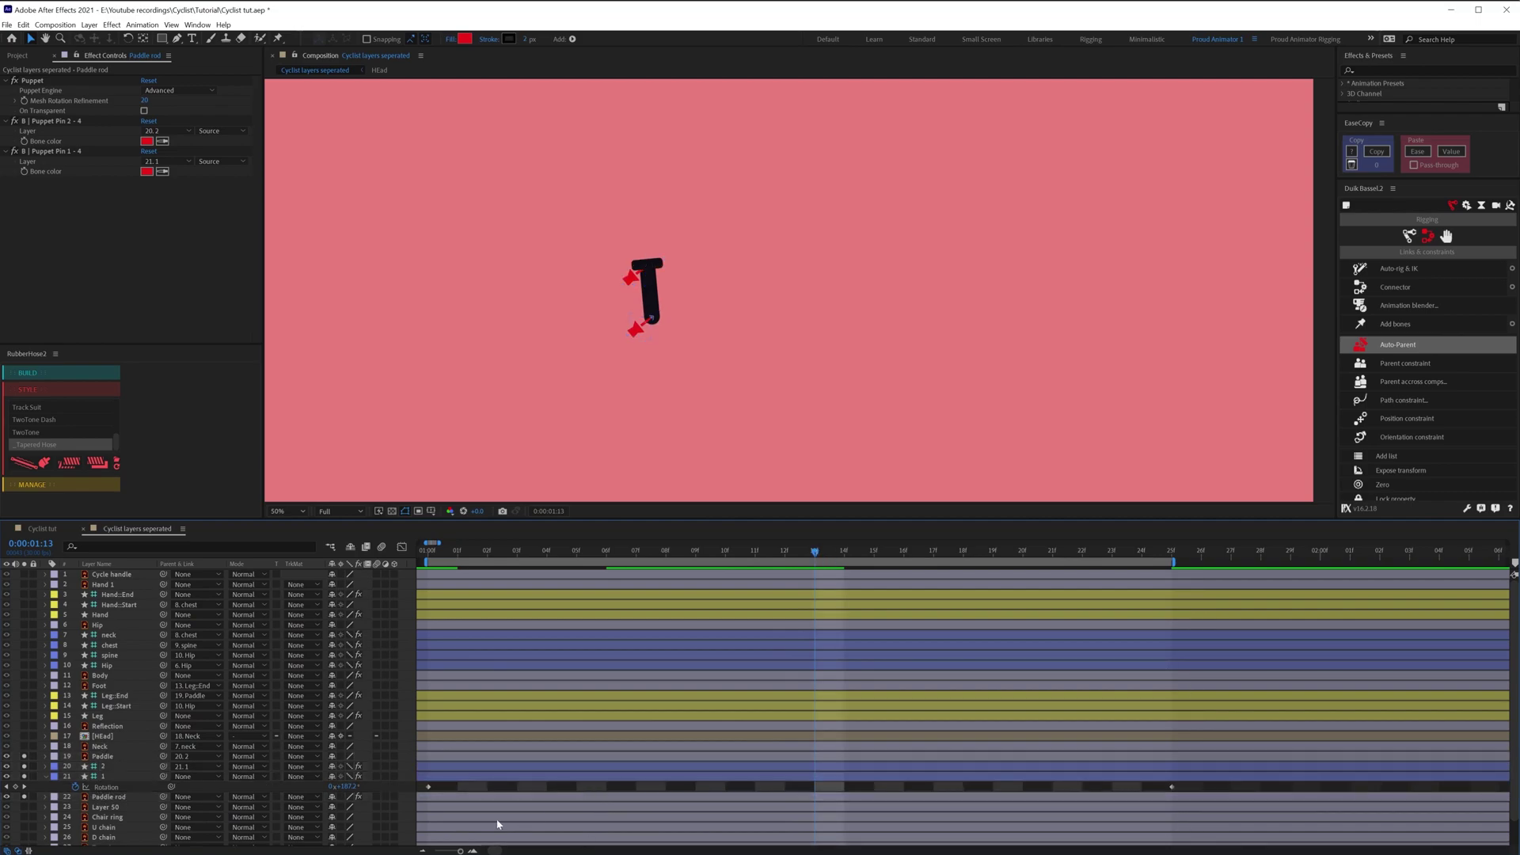
click(17, 787)
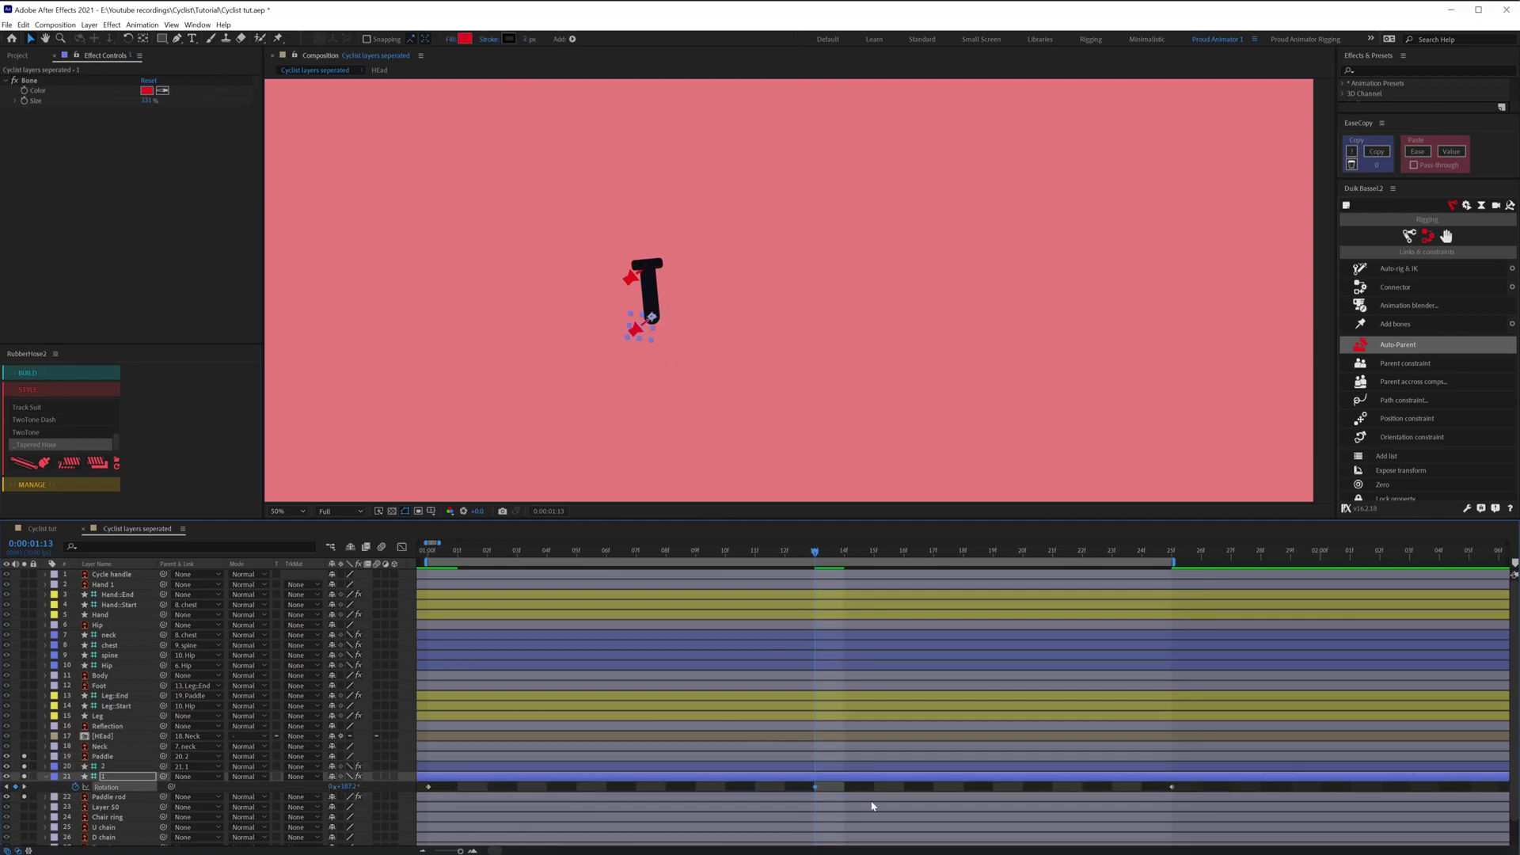
drag(1193, 800, 420, 788)
key(F9)
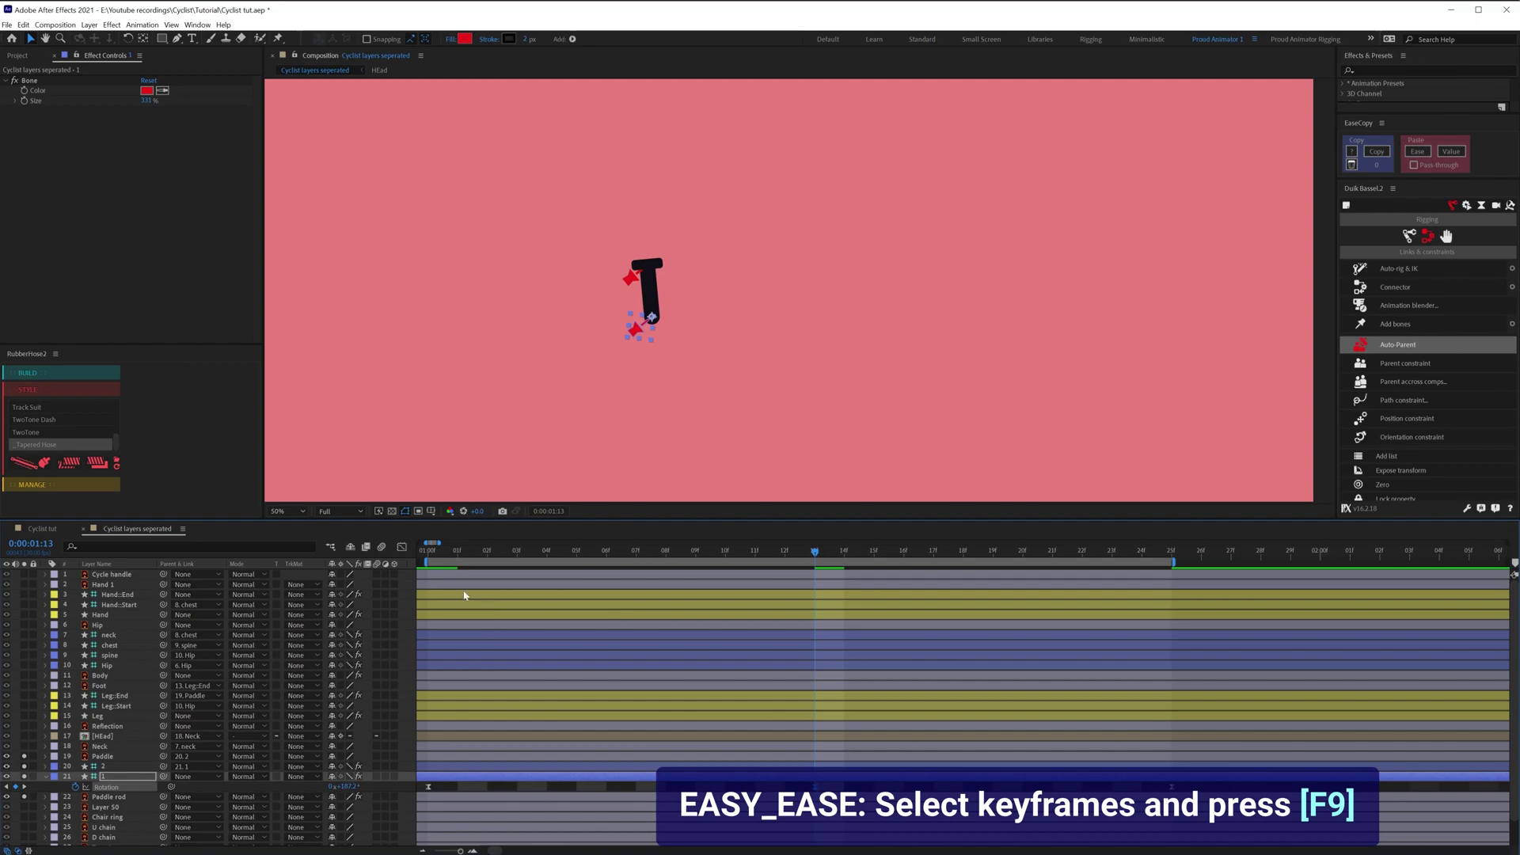
- In bone 1's rotation value graph, tilt the first keyframe's handle upward and the last keyframe's handle downward for a faster start and end
click(402, 546)
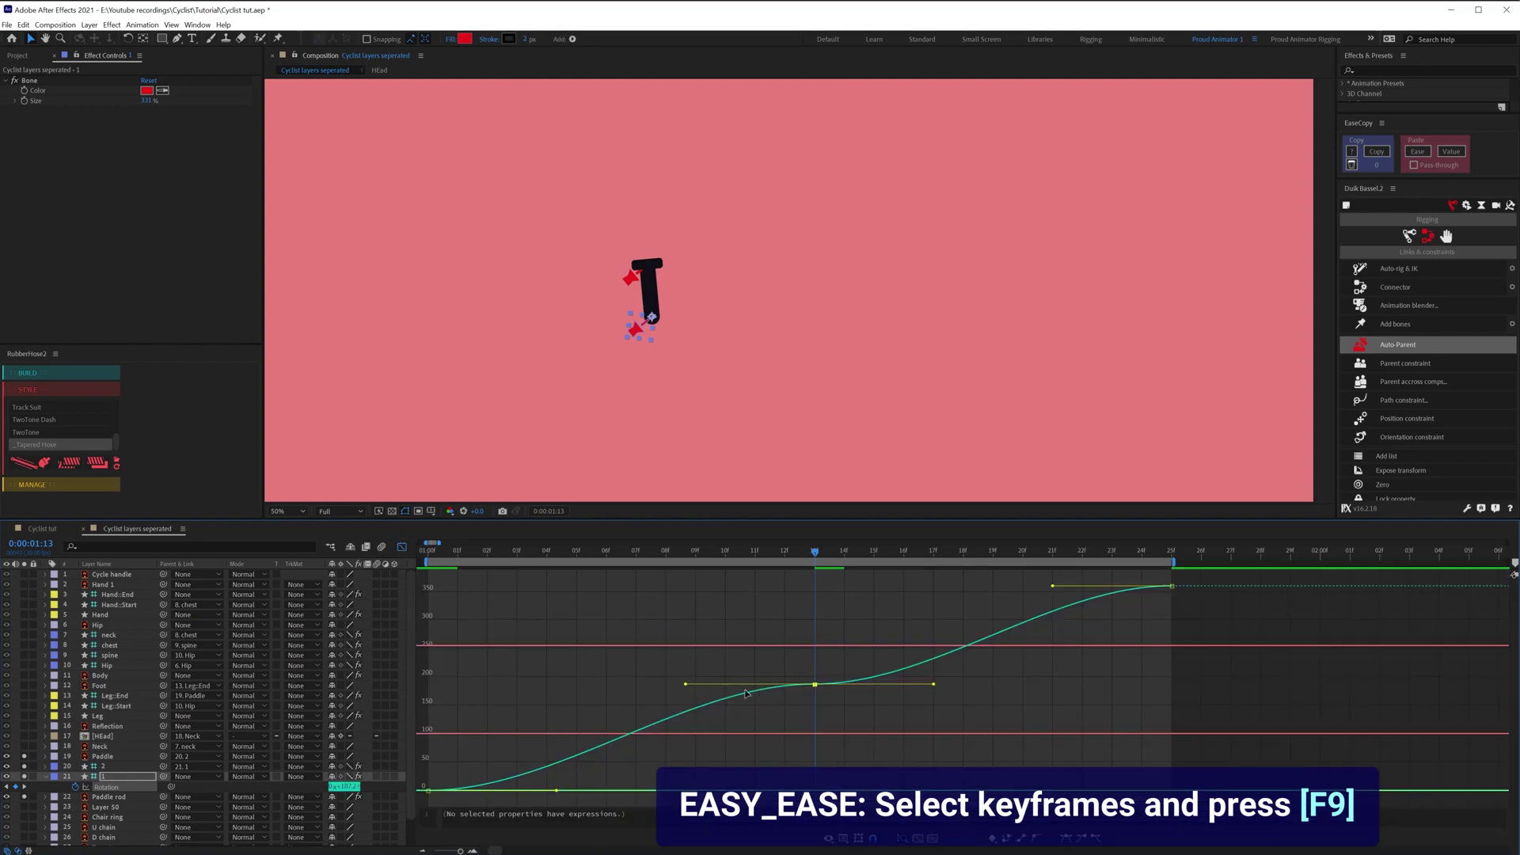
drag(557, 791, 515, 760)
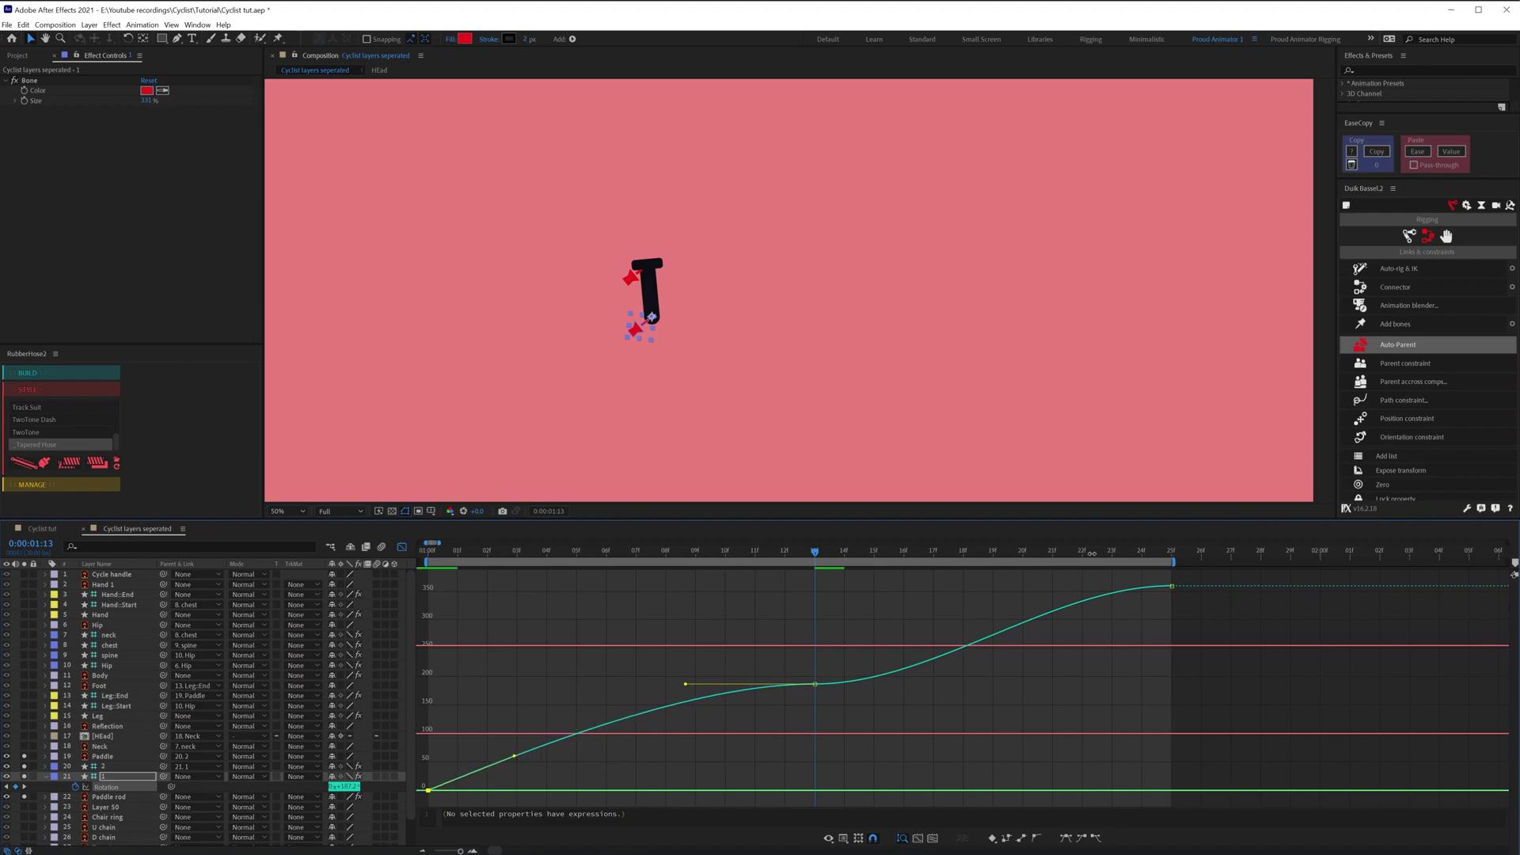
drag(1152, 577, 1207, 618)
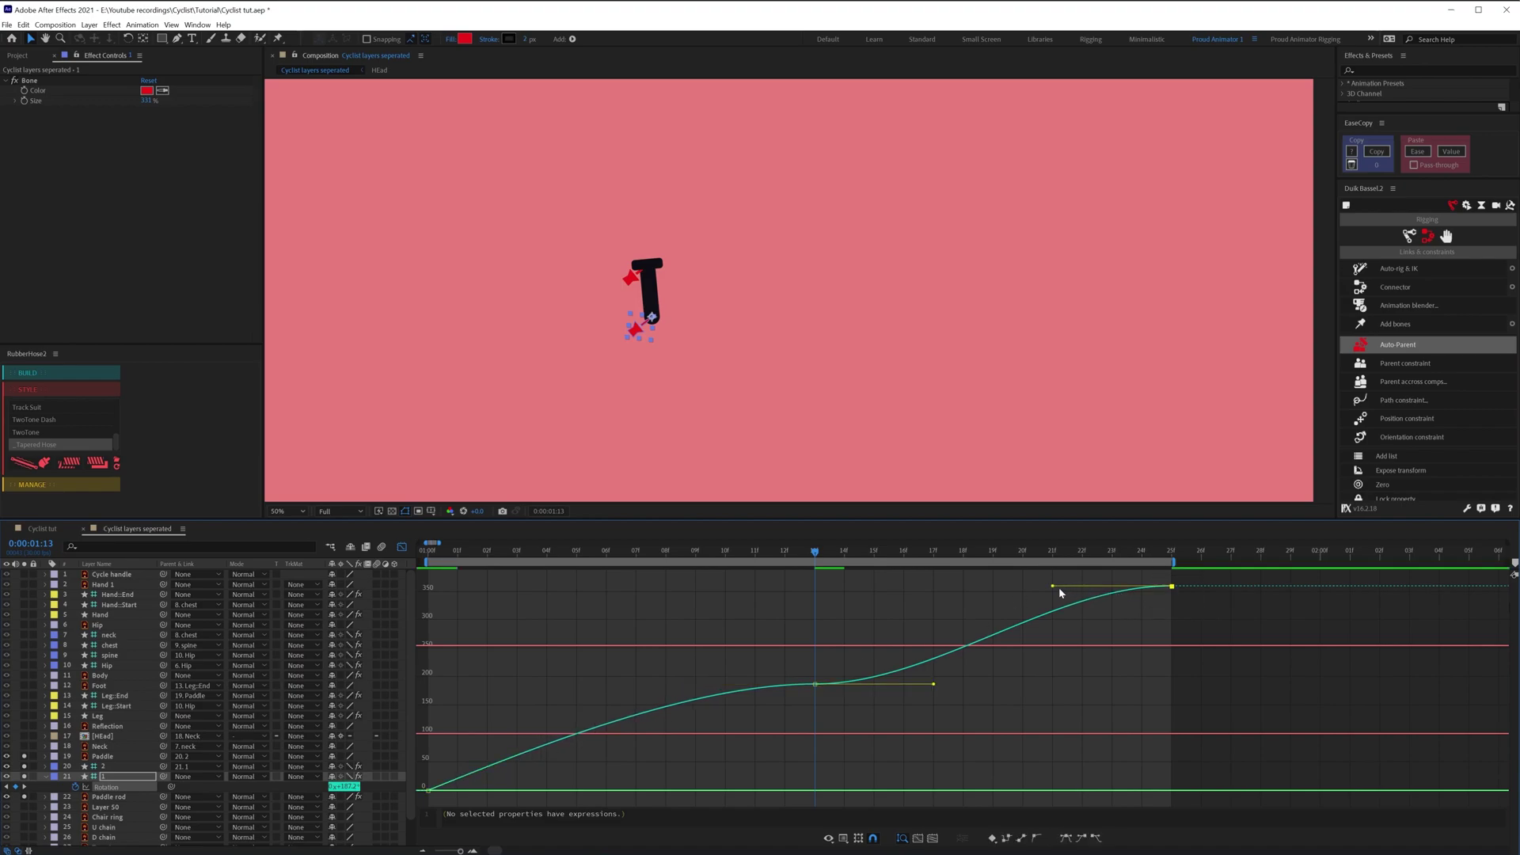
mouse_move(1053, 587)
mouse_down()
mouse_move(1071, 612)
mouse_move(1070, 599)
mouse_up()
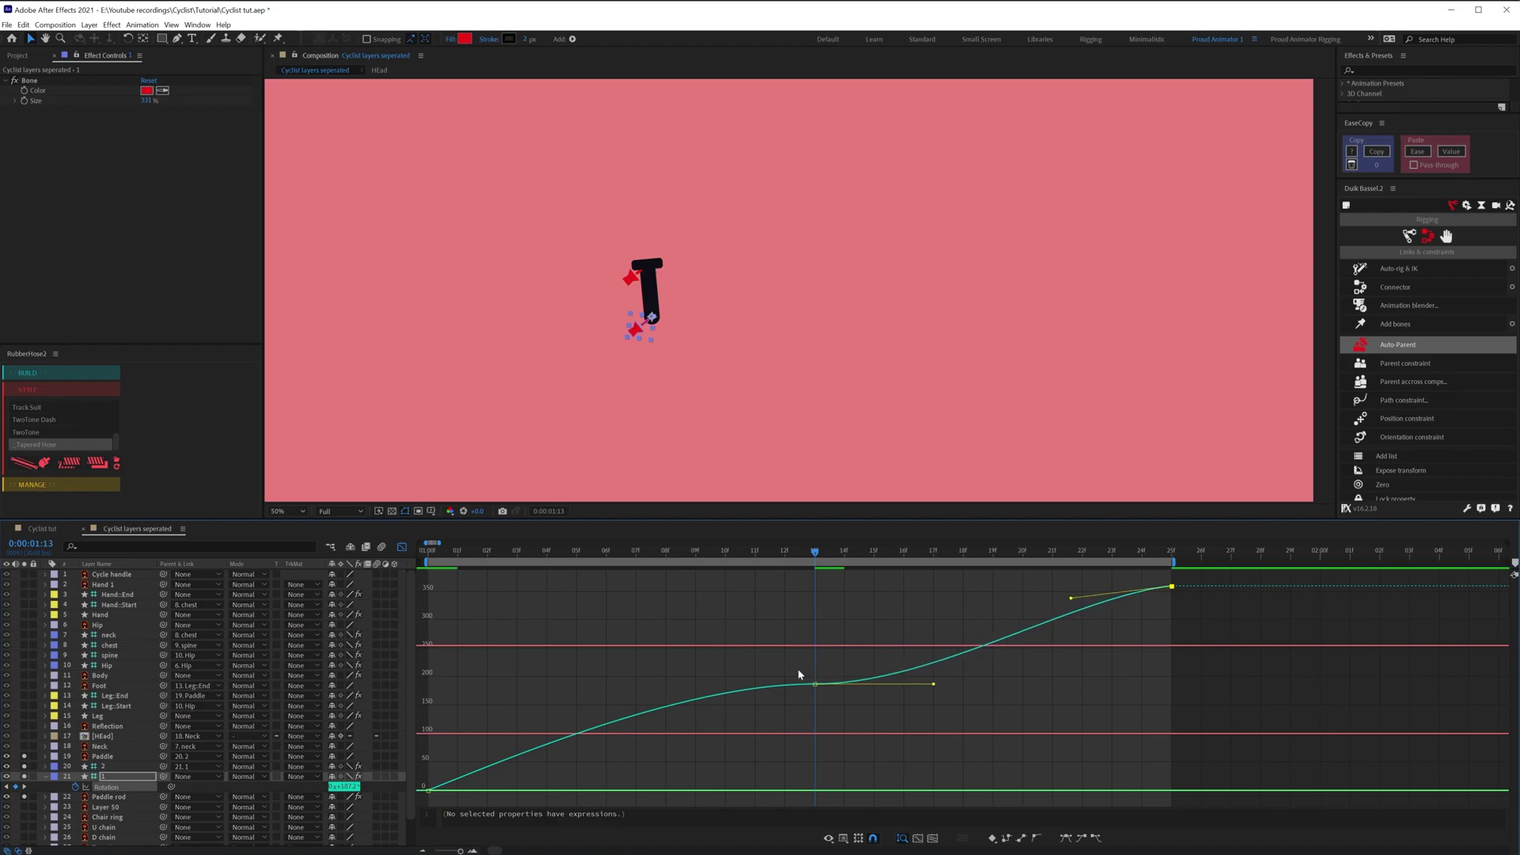
- Convert bone 1's middle rotation keyframe to Auto Bezier, flatten its slope and lengthen both of its handles
drag(796, 669, 844, 708)
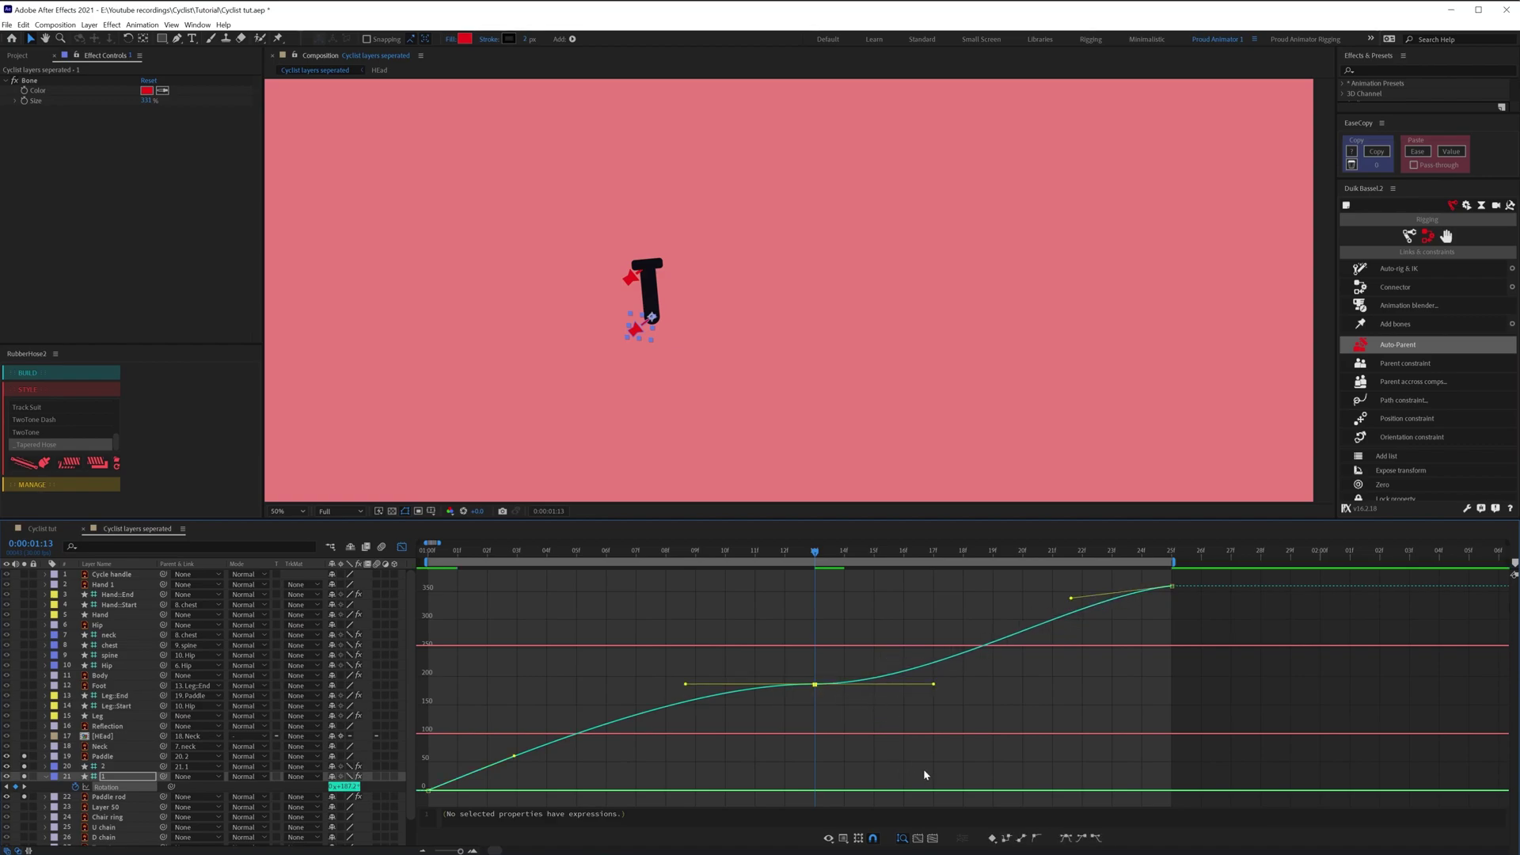
click(1037, 838)
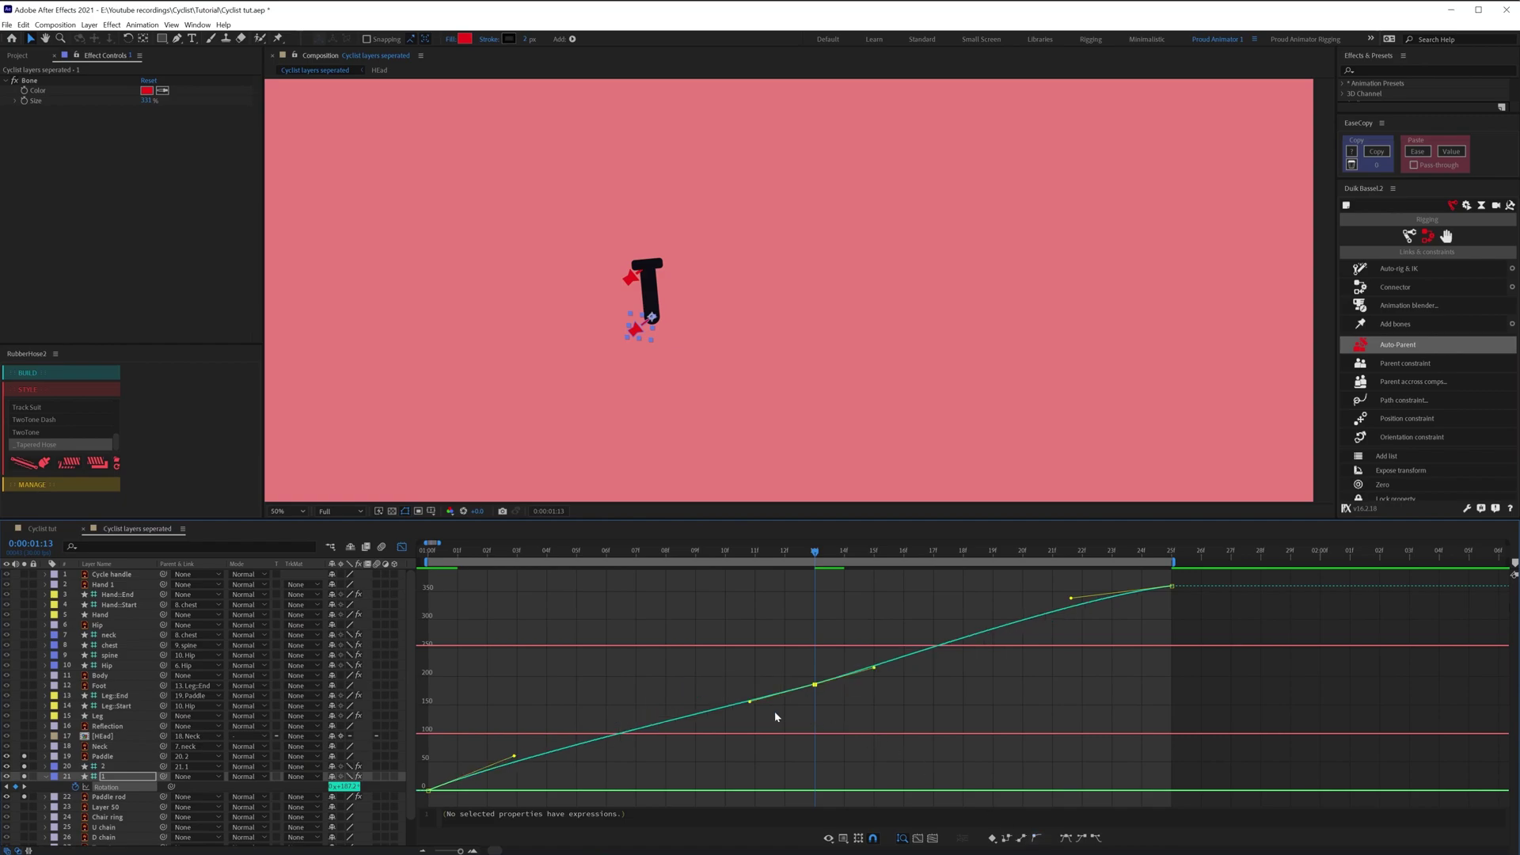
drag(749, 702, 726, 689)
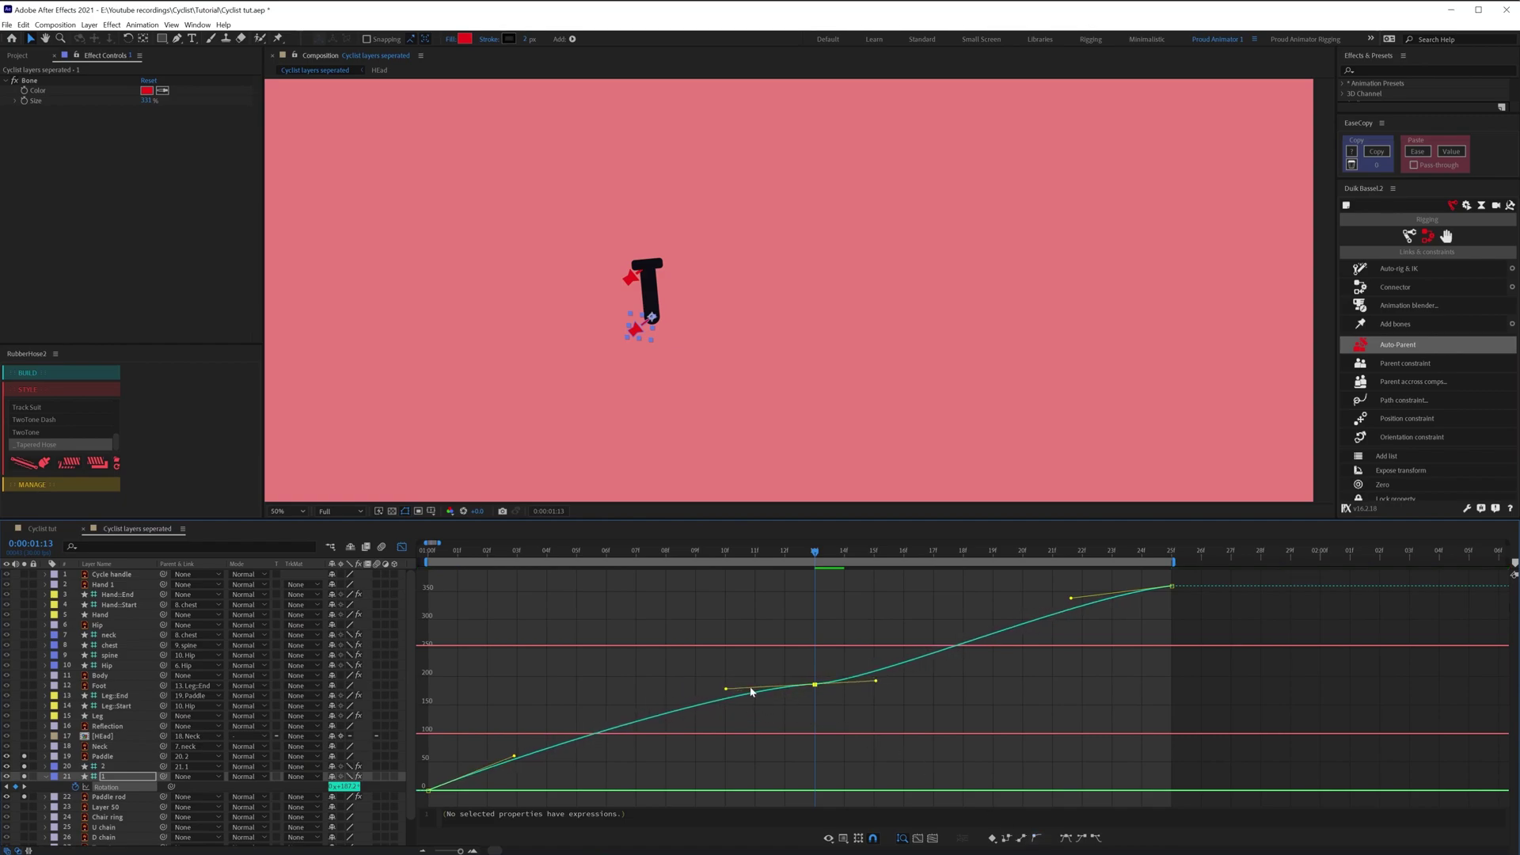
drag(875, 680, 919, 686)
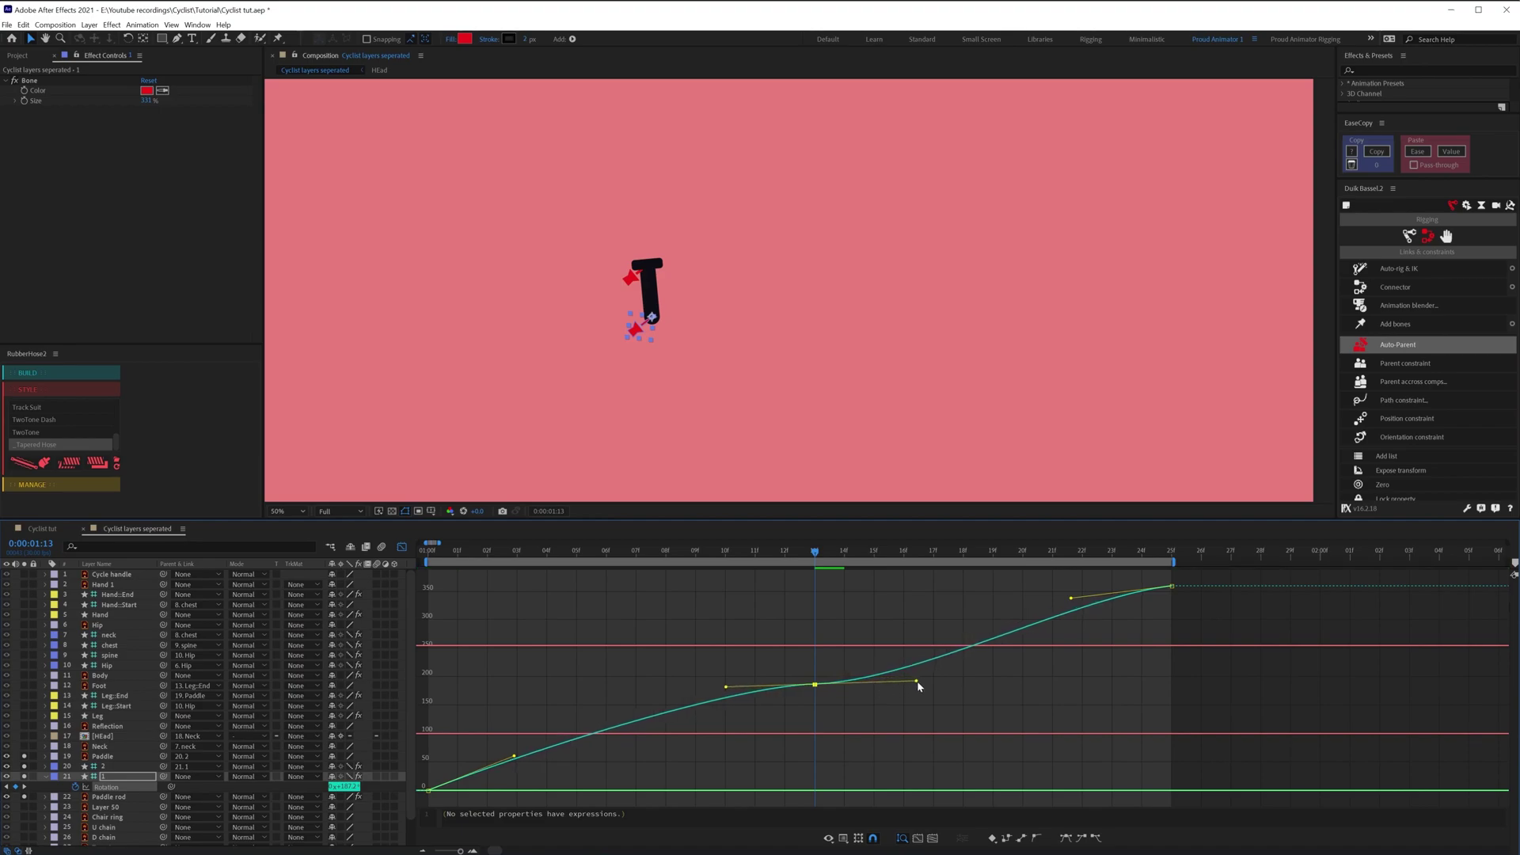
drag(726, 686, 694, 693)
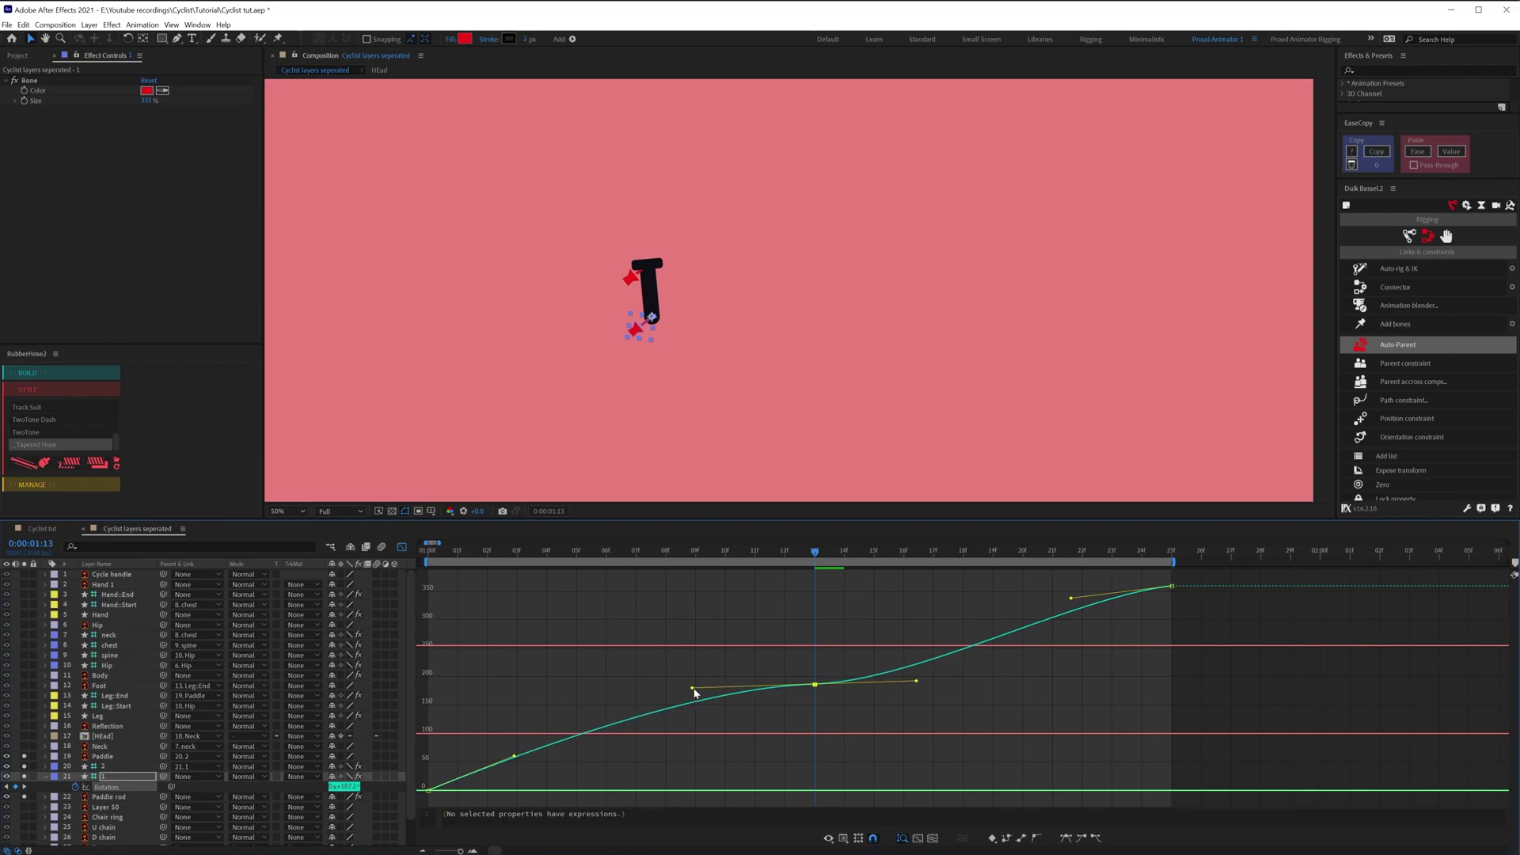
- Refine the middle keyframe's handles on bone 1's rotation curve, giving them a gentle upward slope and stretching them further outward
click(428, 790)
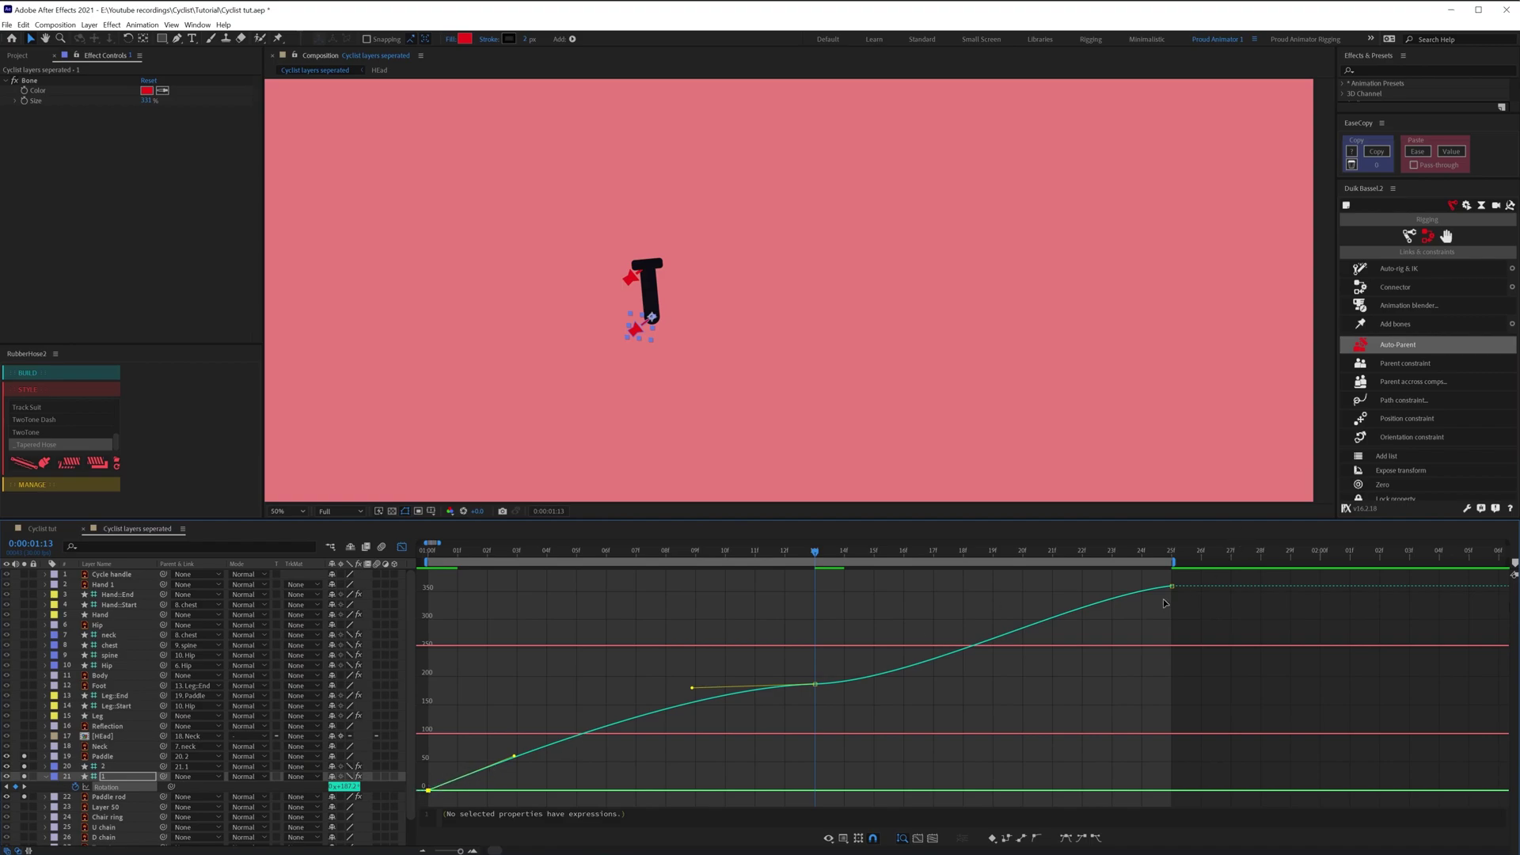
drag(1143, 583, 1183, 602)
drag(777, 678, 813, 697)
drag(692, 686, 693, 681)
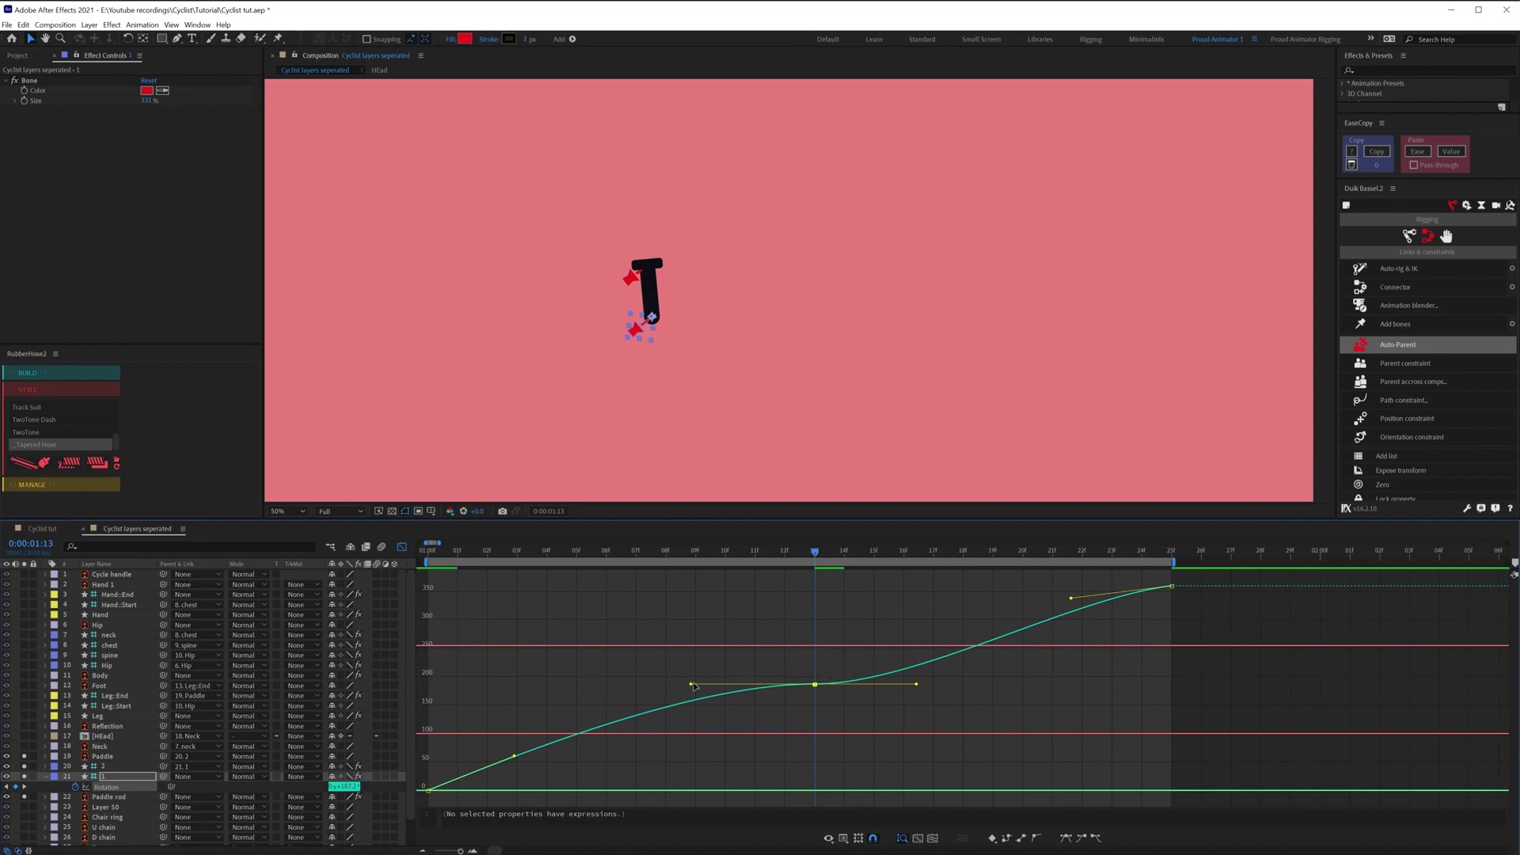
drag(691, 685, 689, 697)
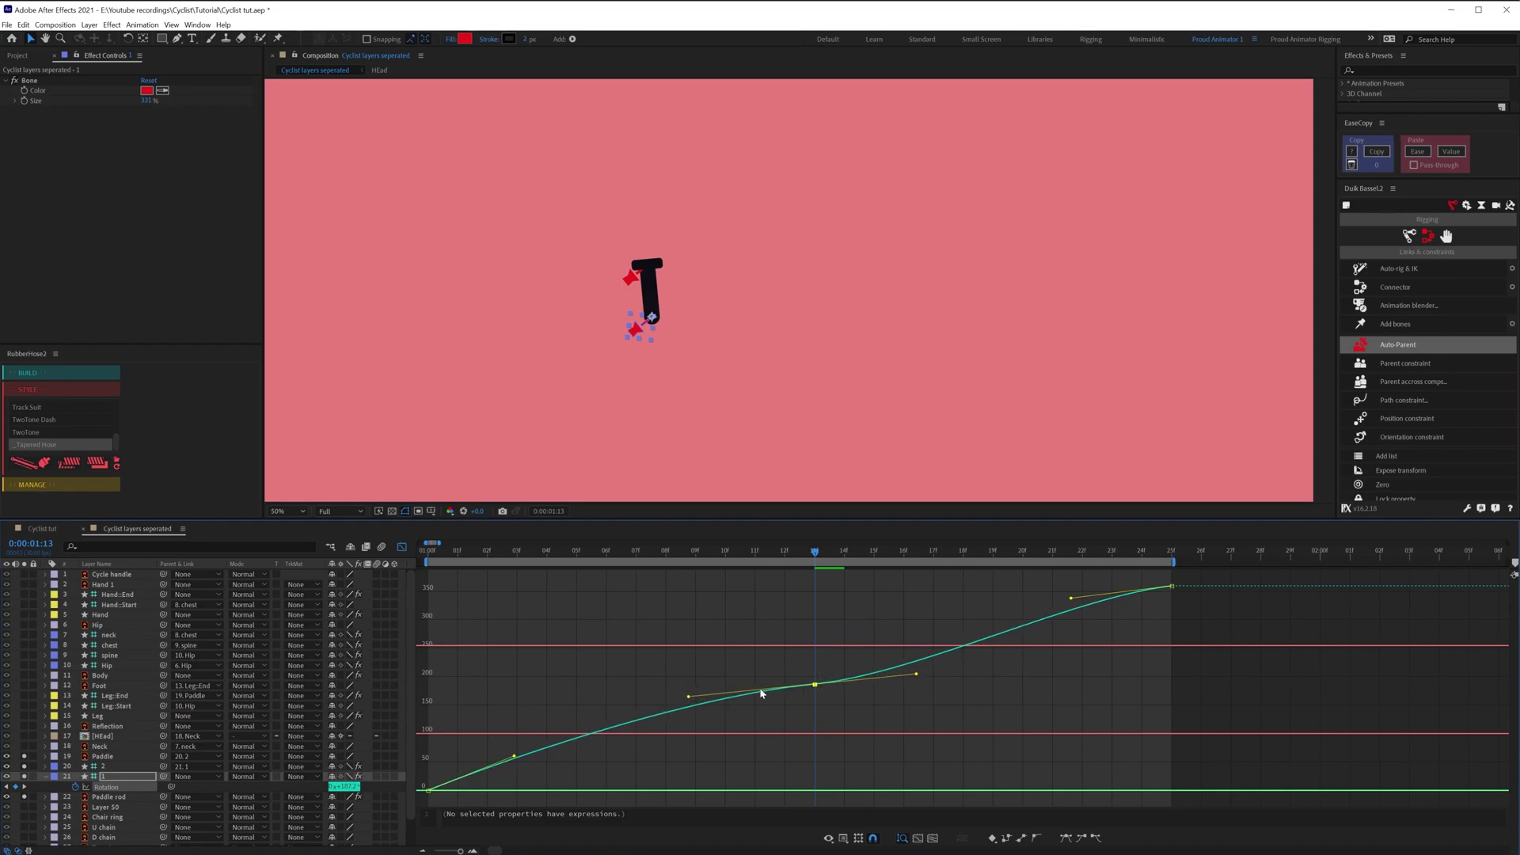
drag(916, 674, 942, 673)
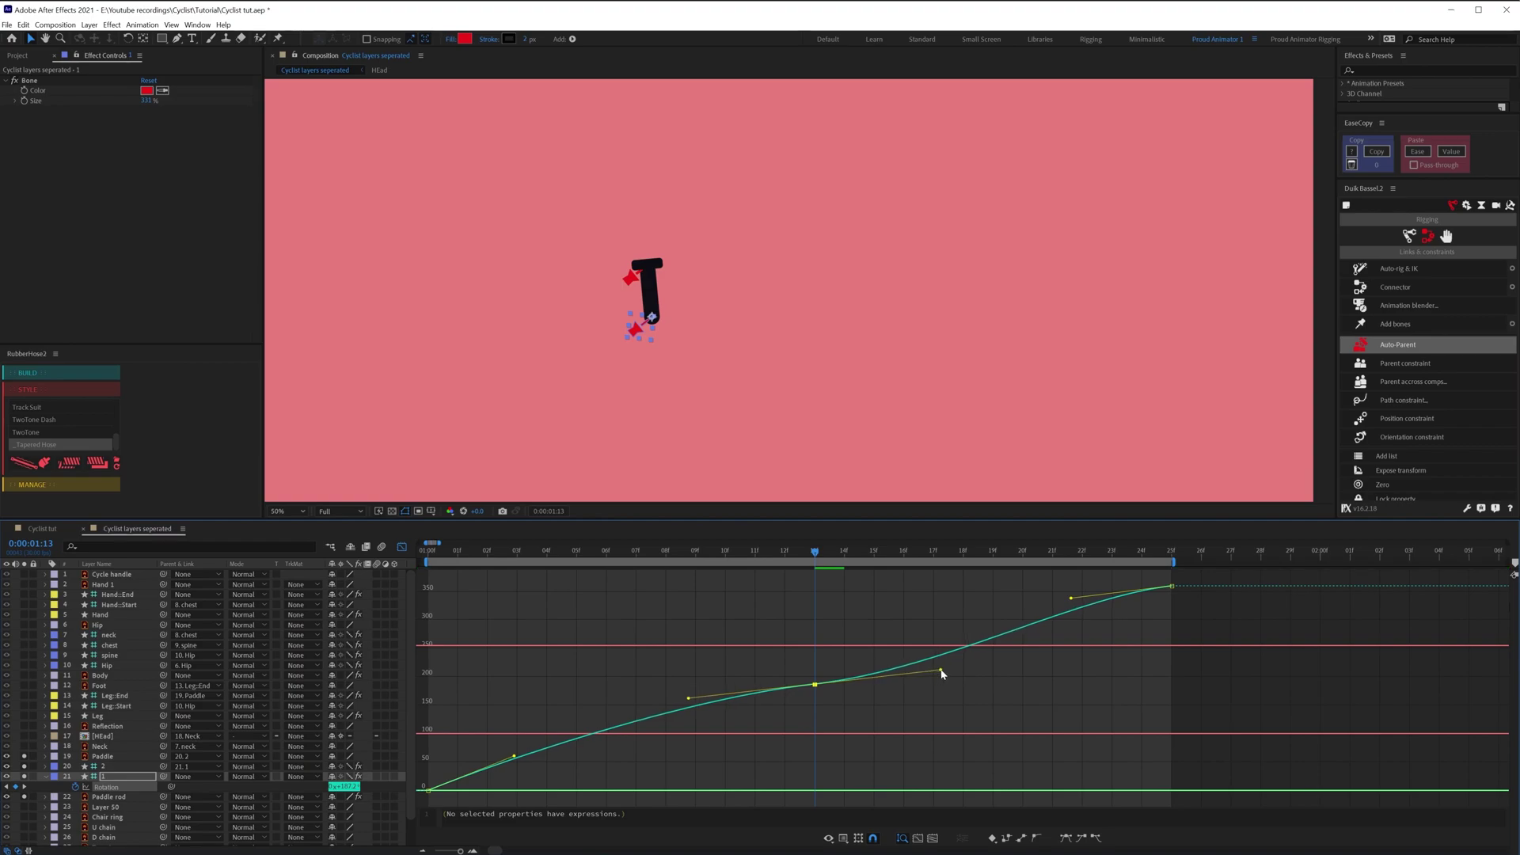
drag(688, 697, 661, 704)
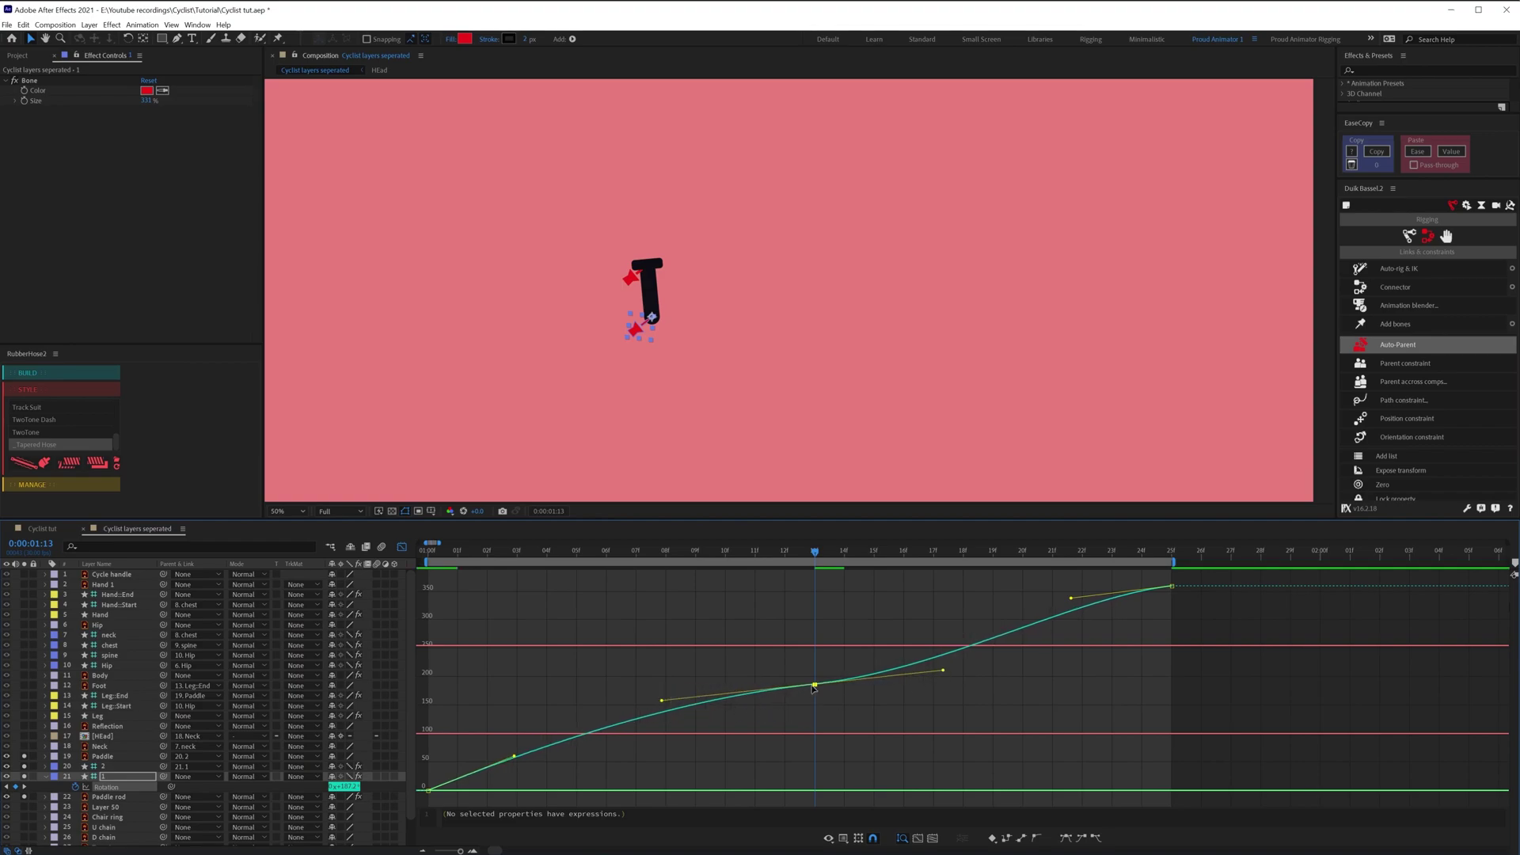
- Play back the eased pedal rotation, leave the graph view and preview the Paddle's orientation from 0:00:01:00
mouse_move(813, 694)
key(space)
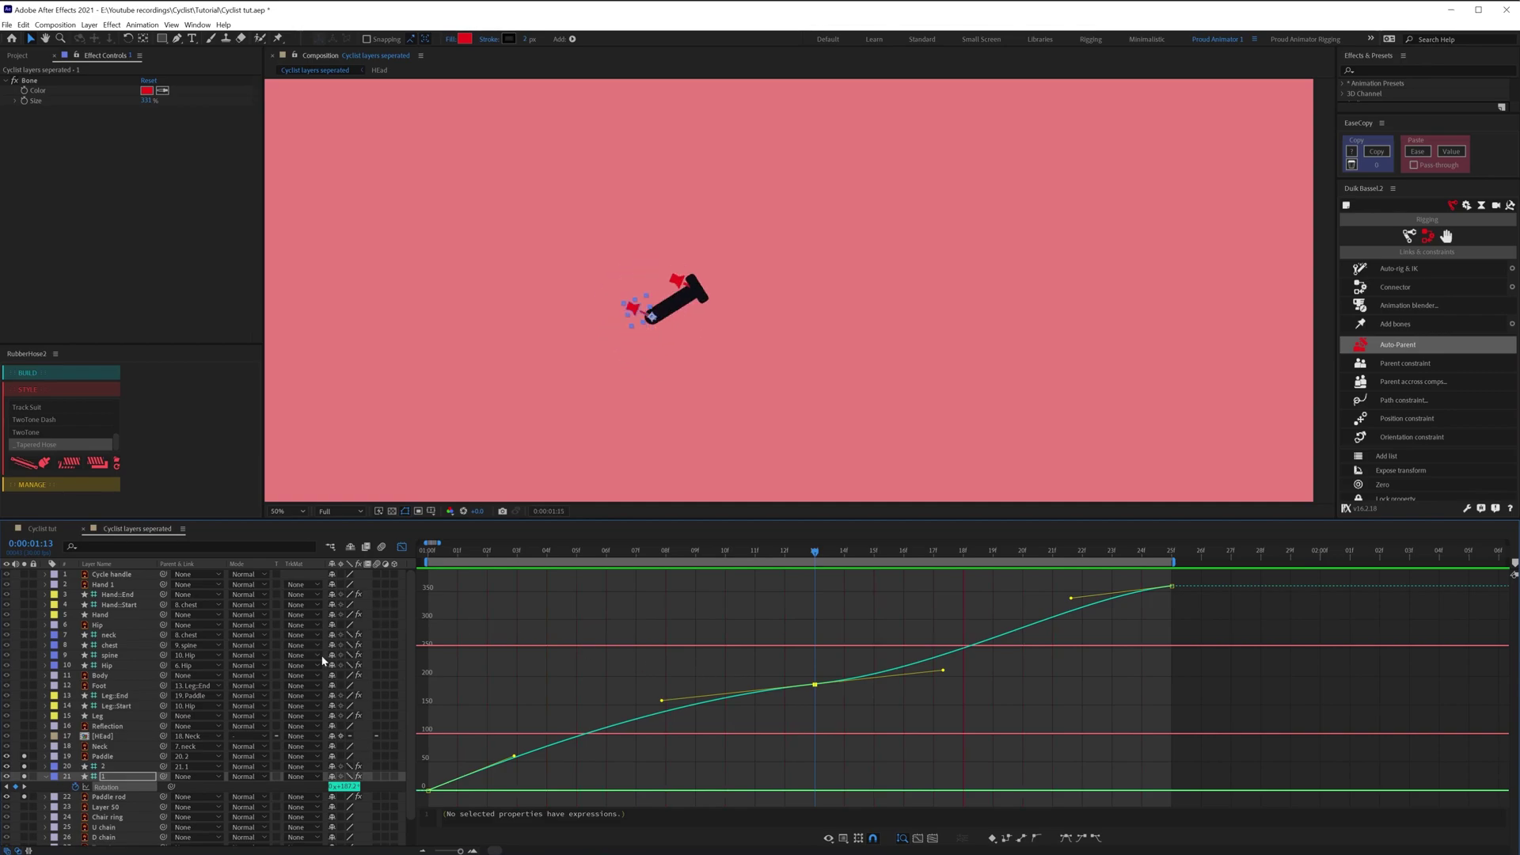
key(space)
click(403, 550)
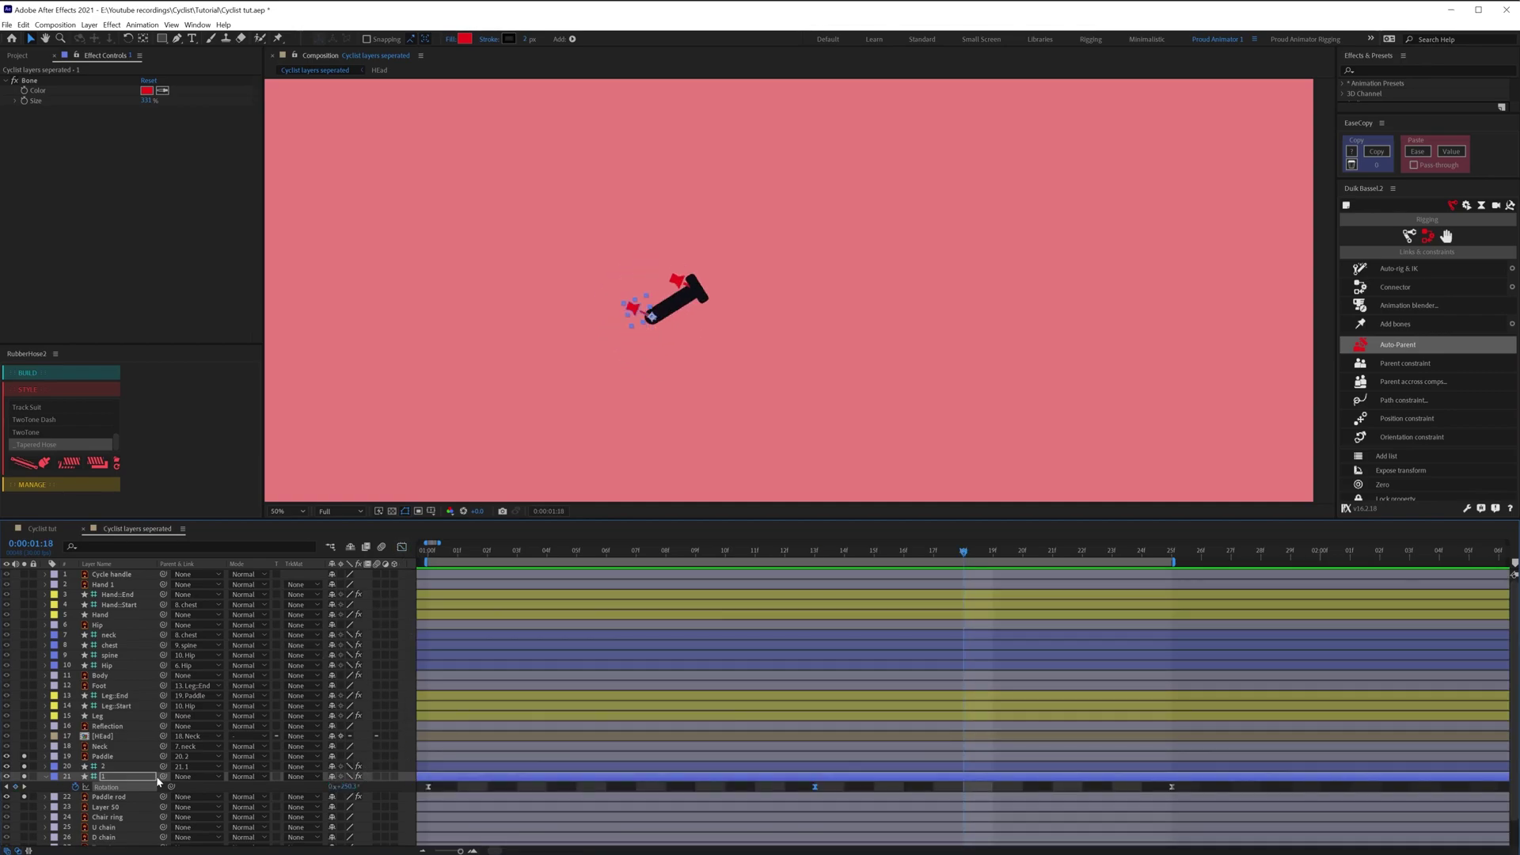
click(432, 557)
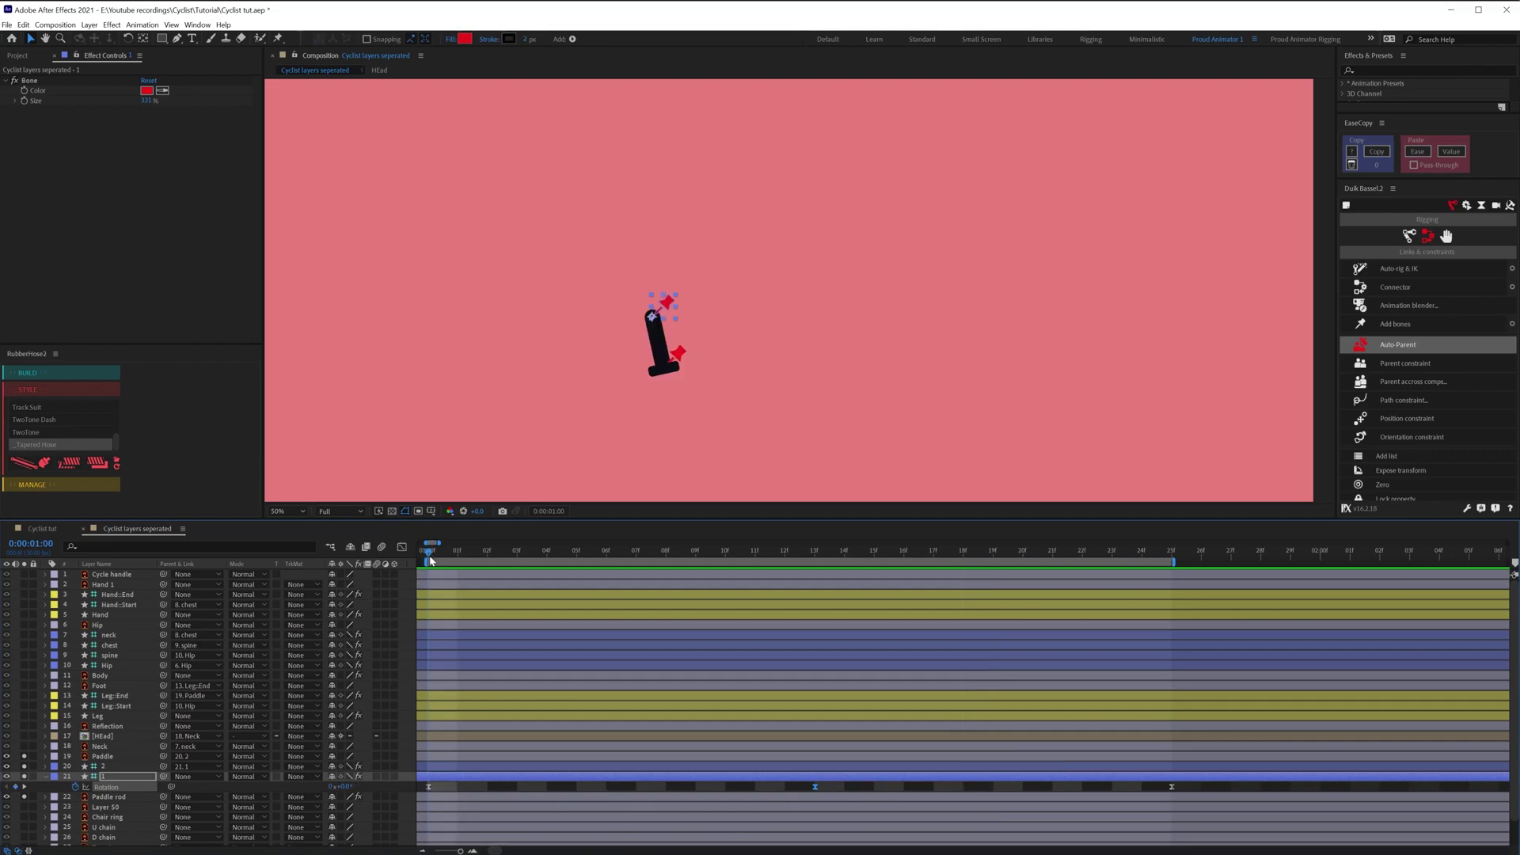
click(108, 757)
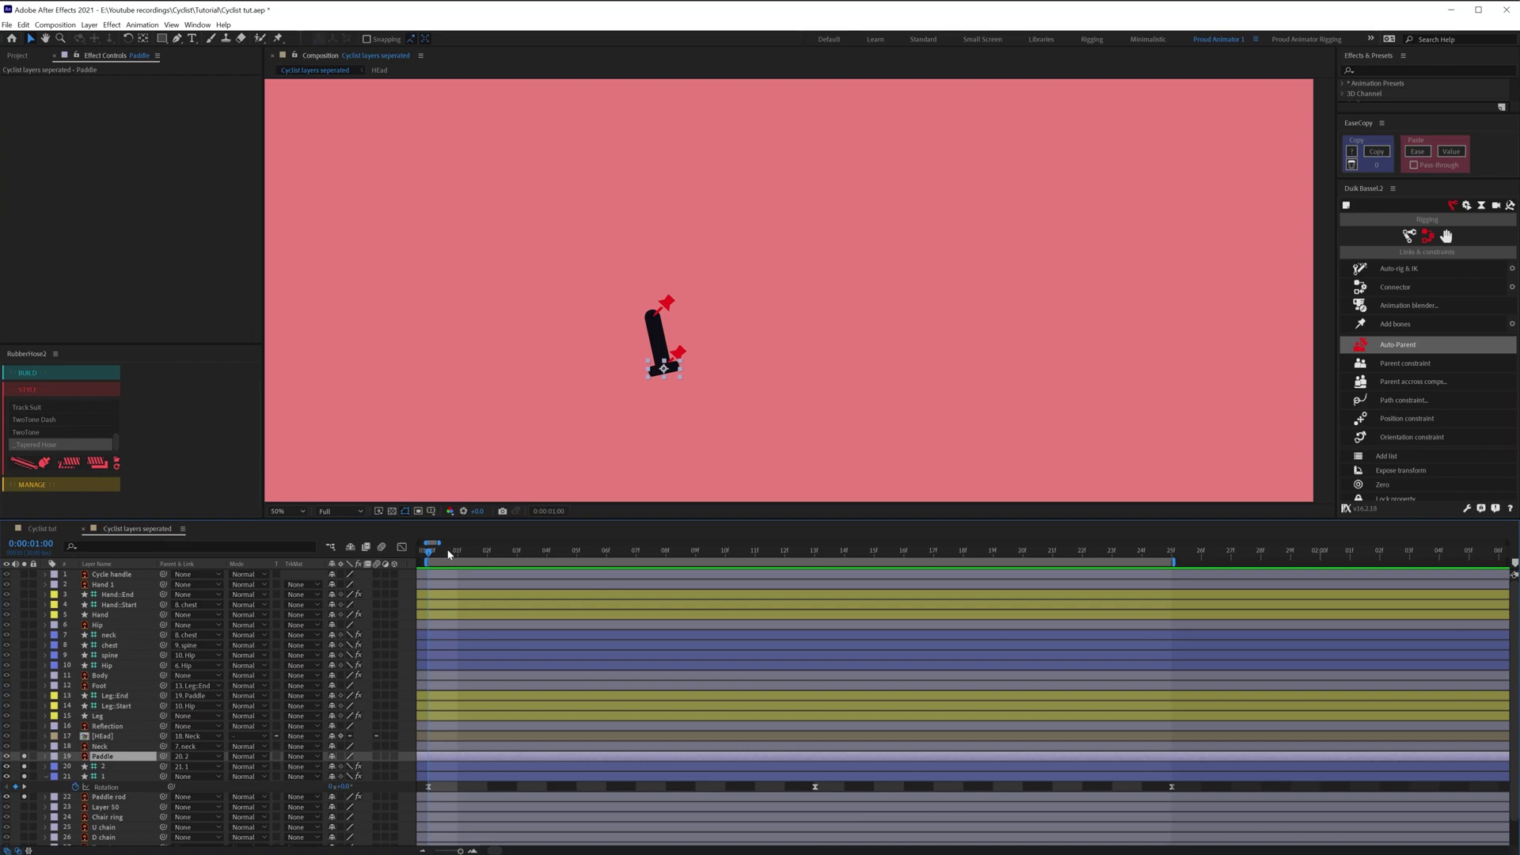
key(space)
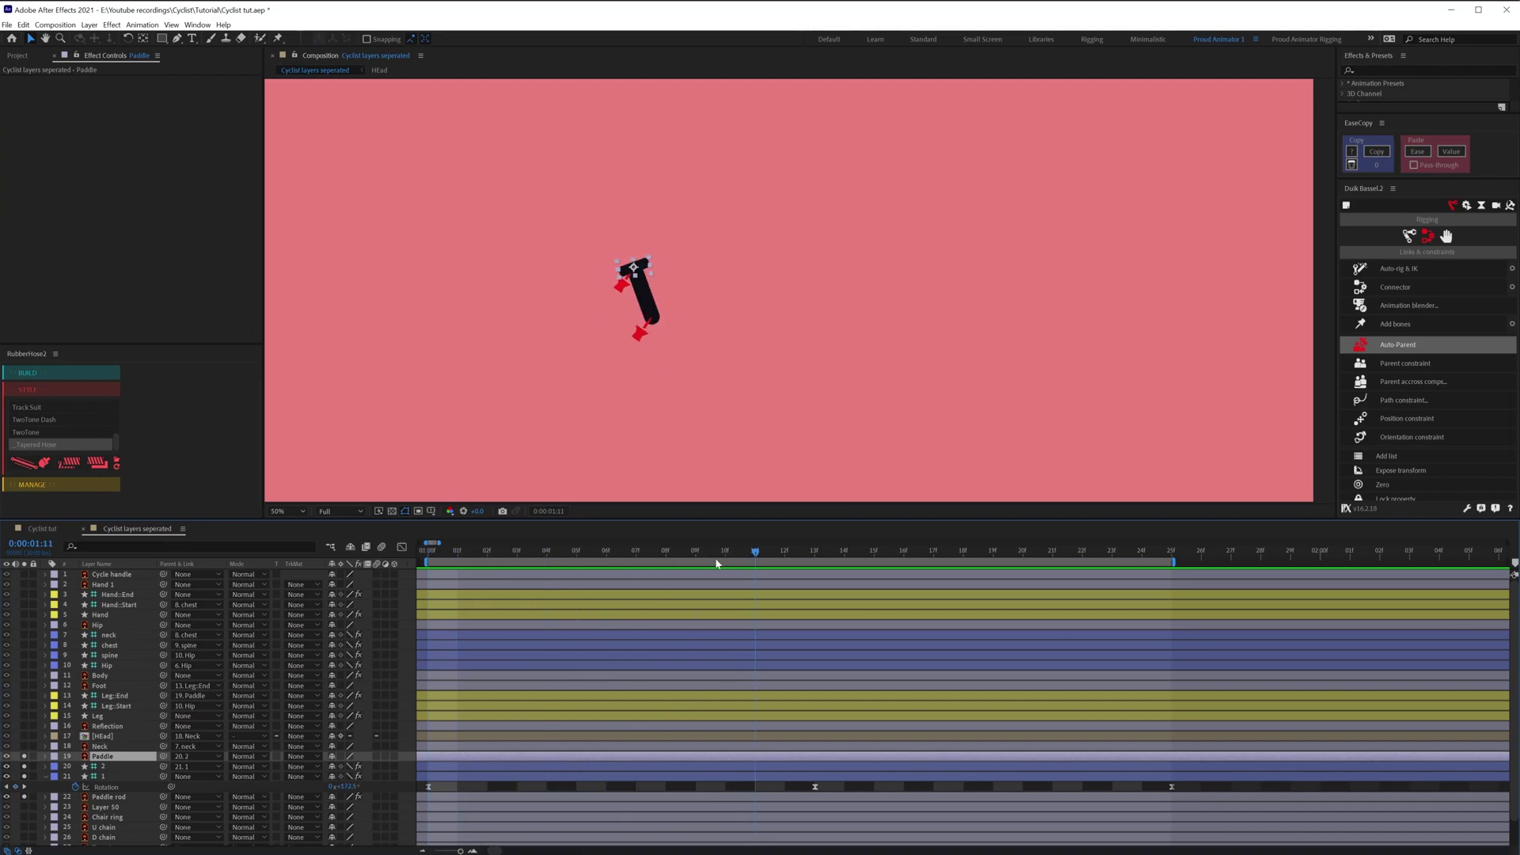
click(451, 544)
- Keyframe the Paddle layer's rotation at 0° at 0:00:01:00 and at -180° at 0:00:01:13
drag(441, 543, 434, 546)
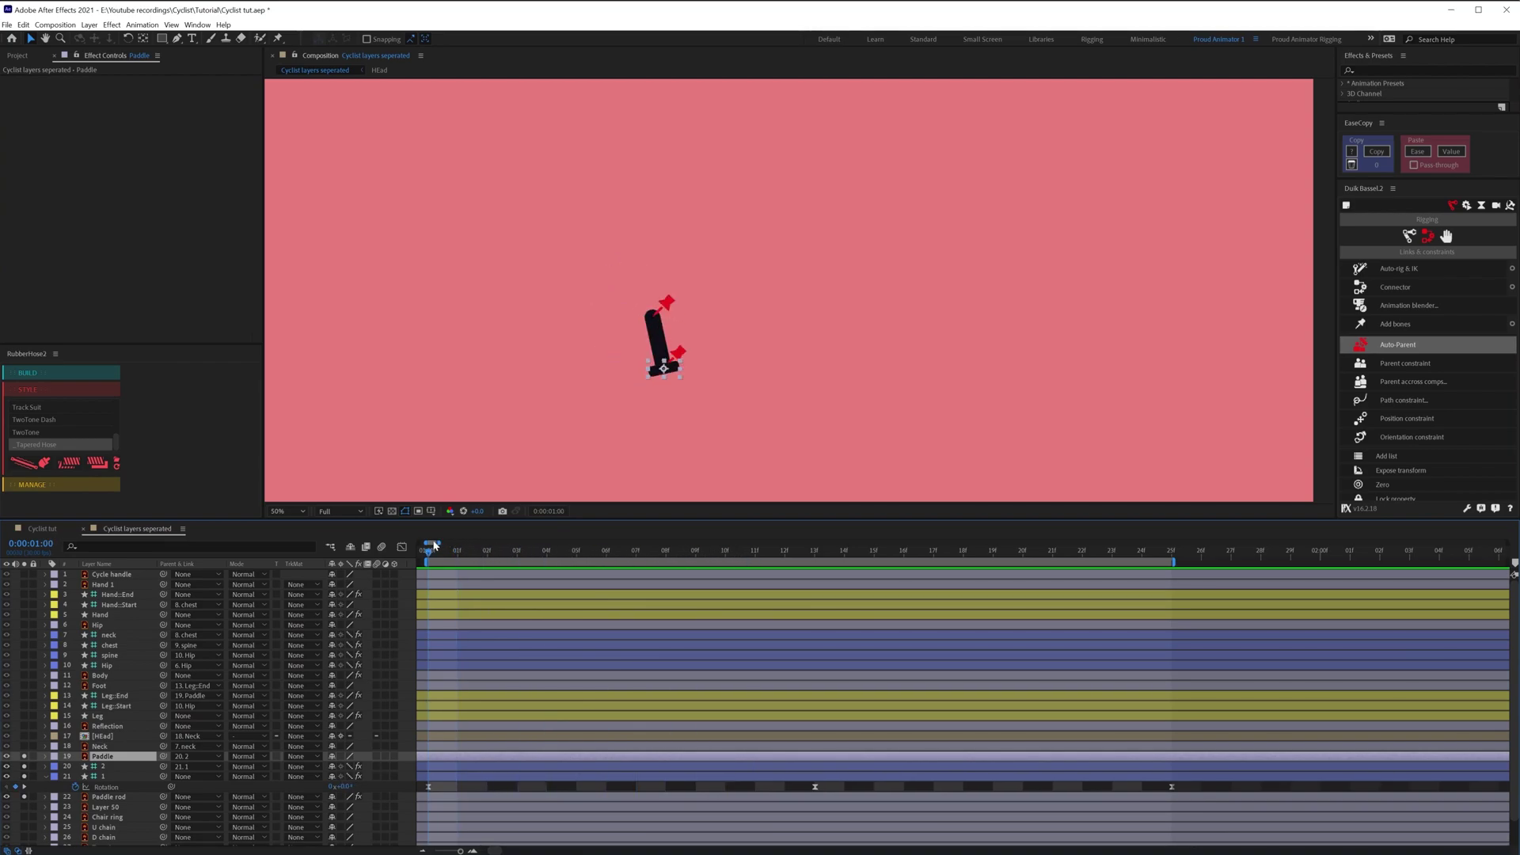
click(809, 553)
key(r)
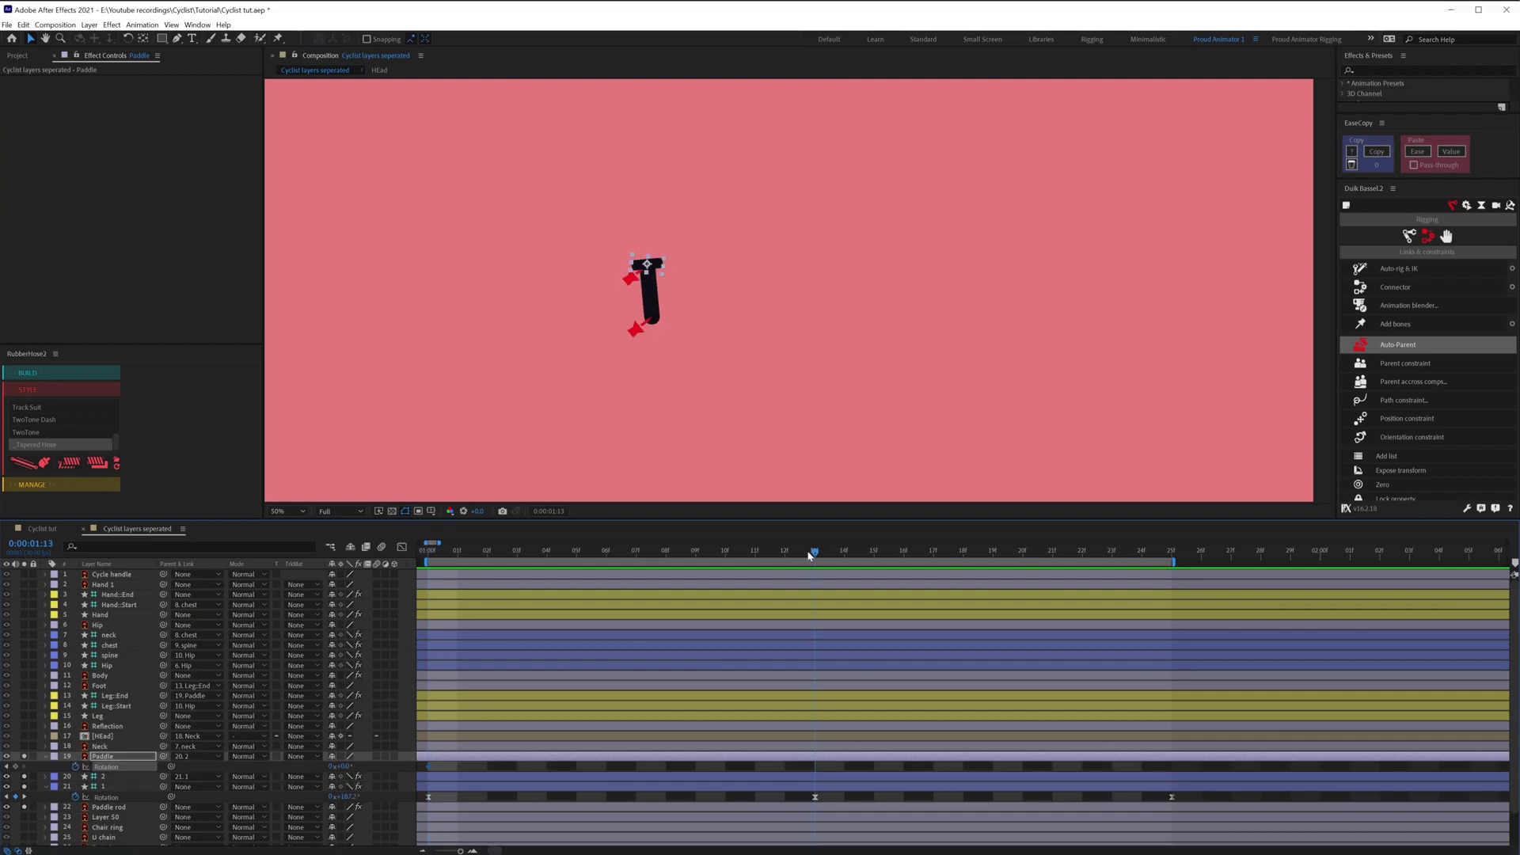
drag(342, 767, 269, 785)
click(343, 766)
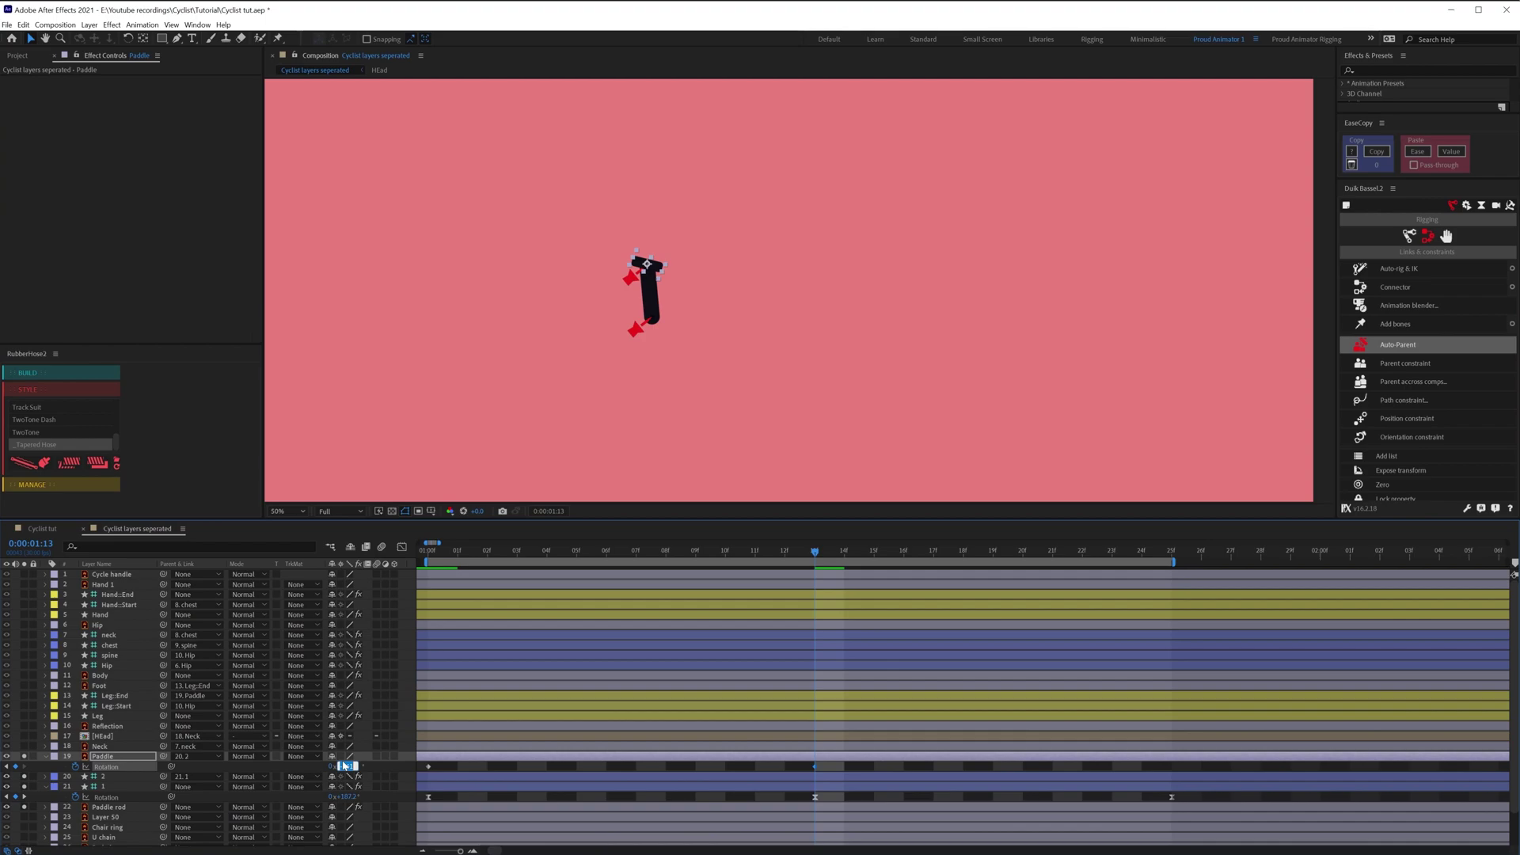
text(-180)
key(Return)
- Set the Paddle layer's rotation to -360° at 0:00:01:25
key(k)
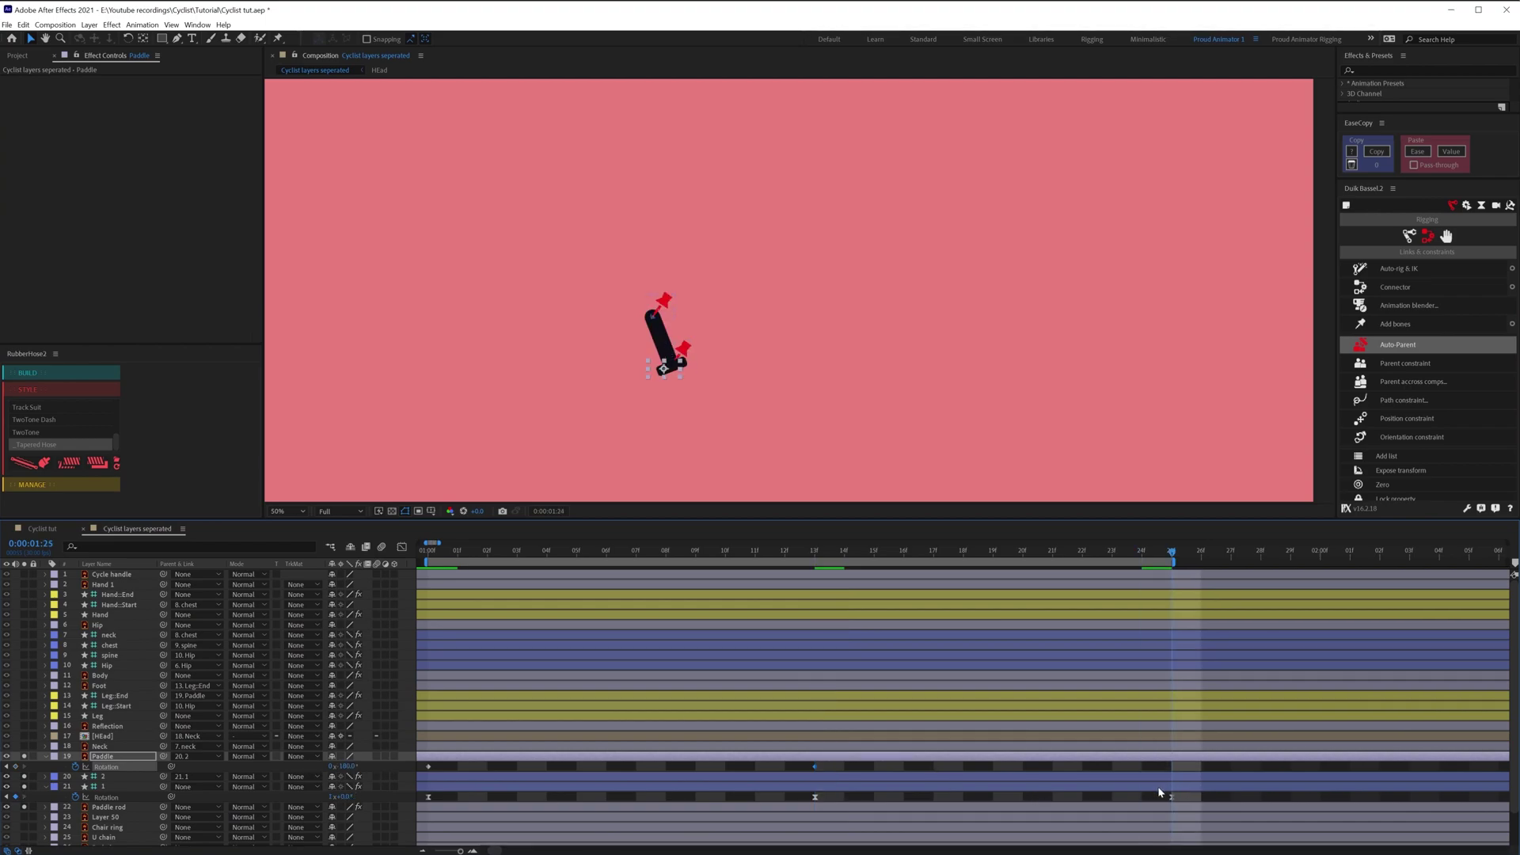
click(347, 767)
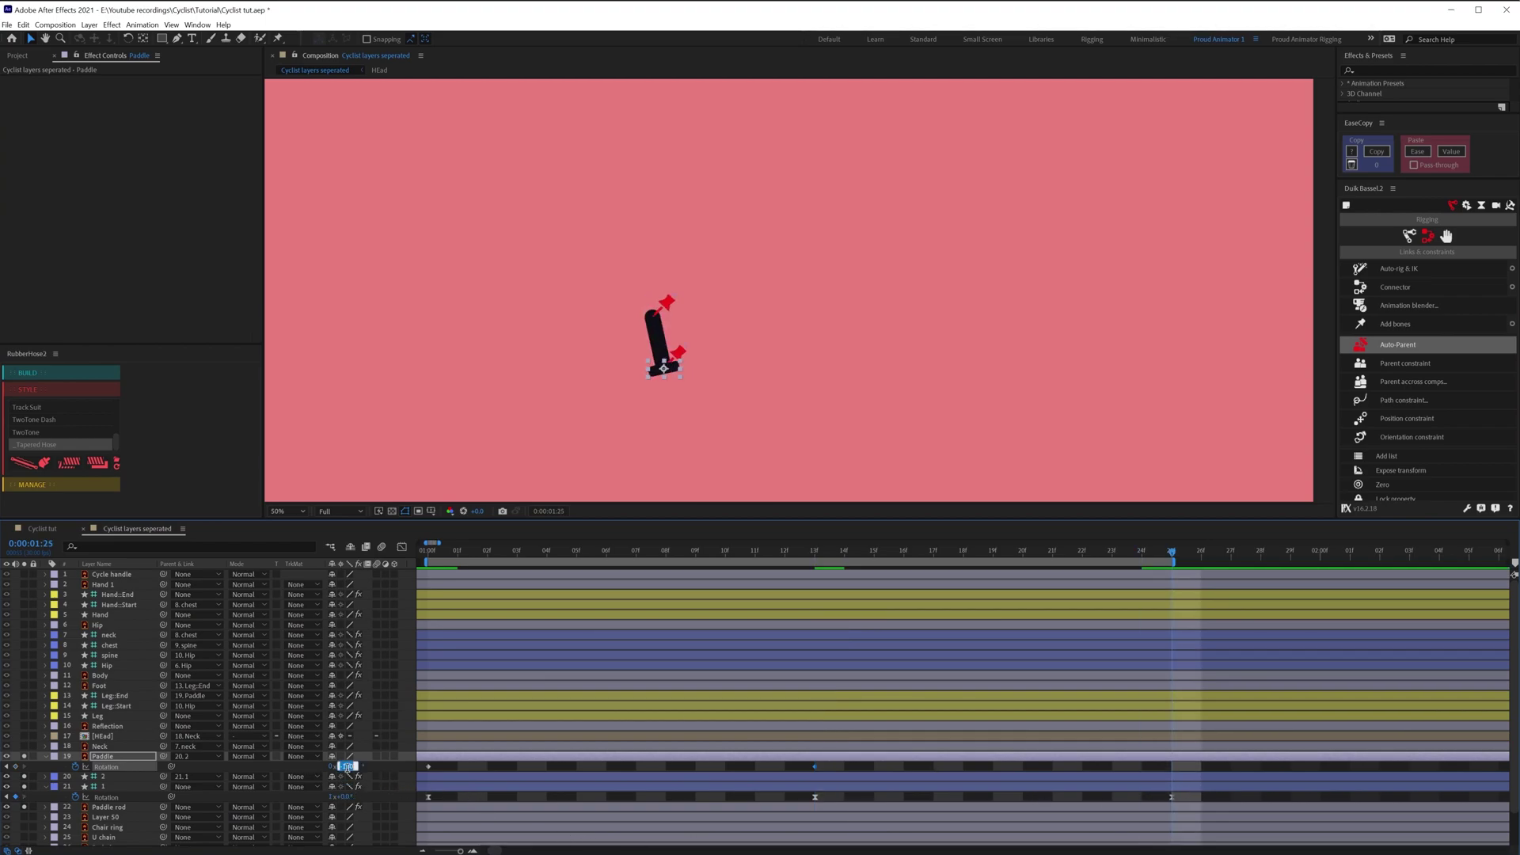
text(-360)
key(Return)
- Copy the easing of bone 1's three rotation keyframes with EaseCopy
drag(1185, 802, 417, 802)
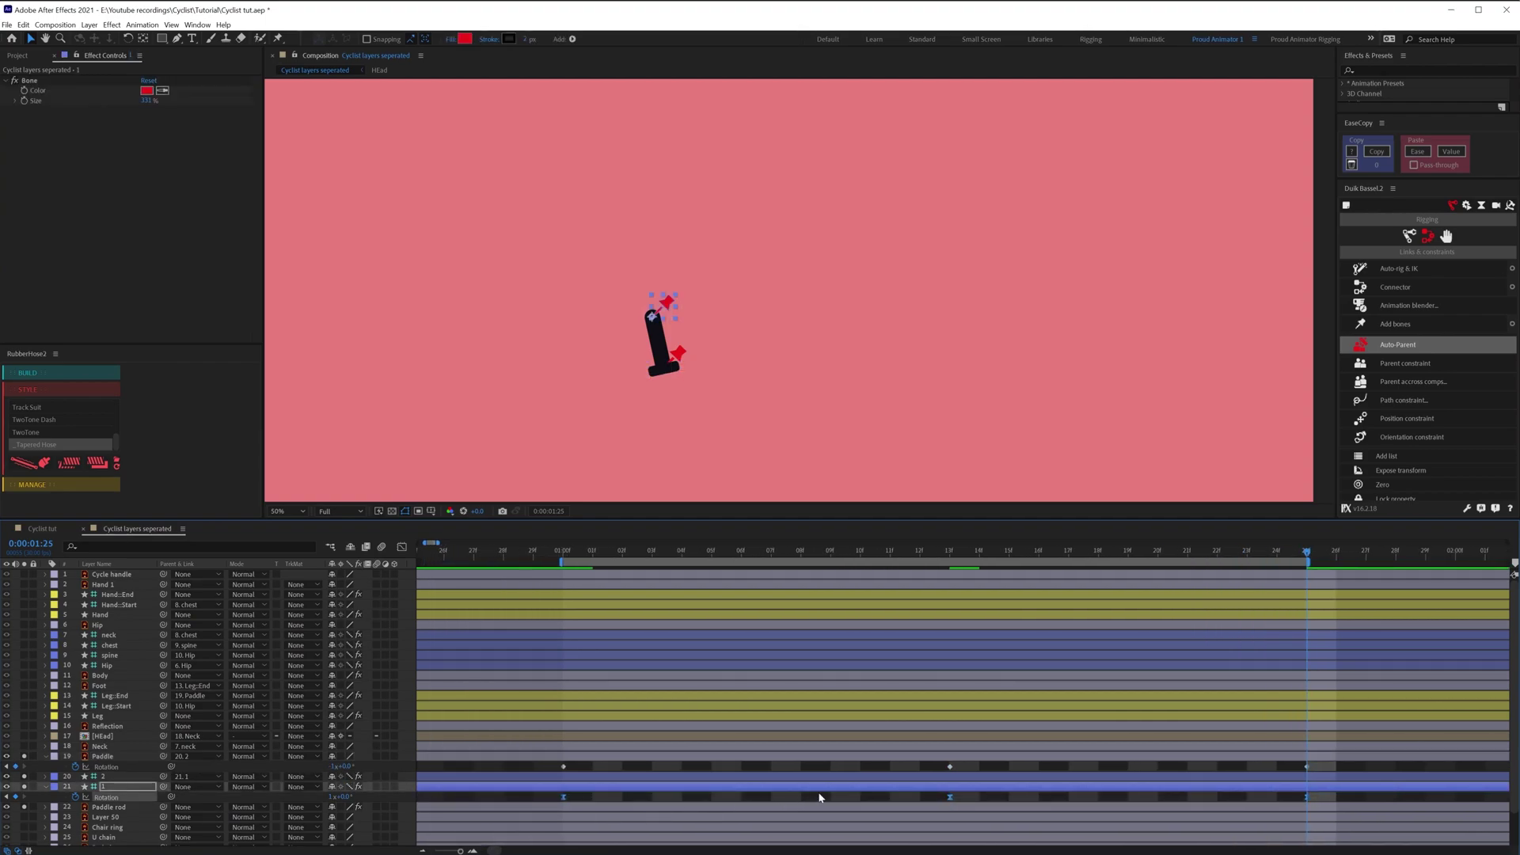
drag(824, 805, 751, 813)
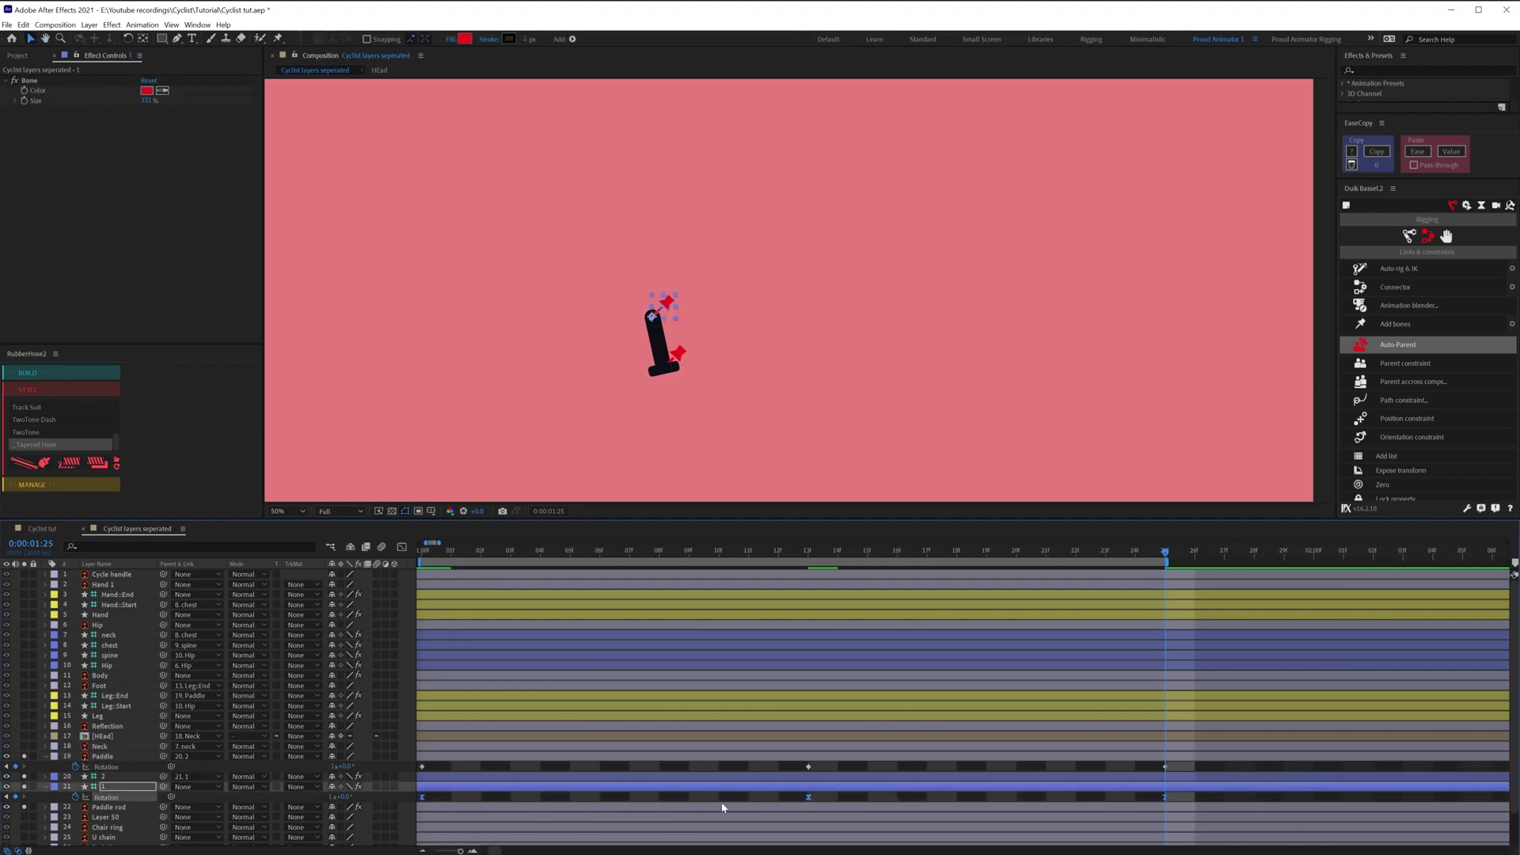
scroll(697, 800, left, 1)
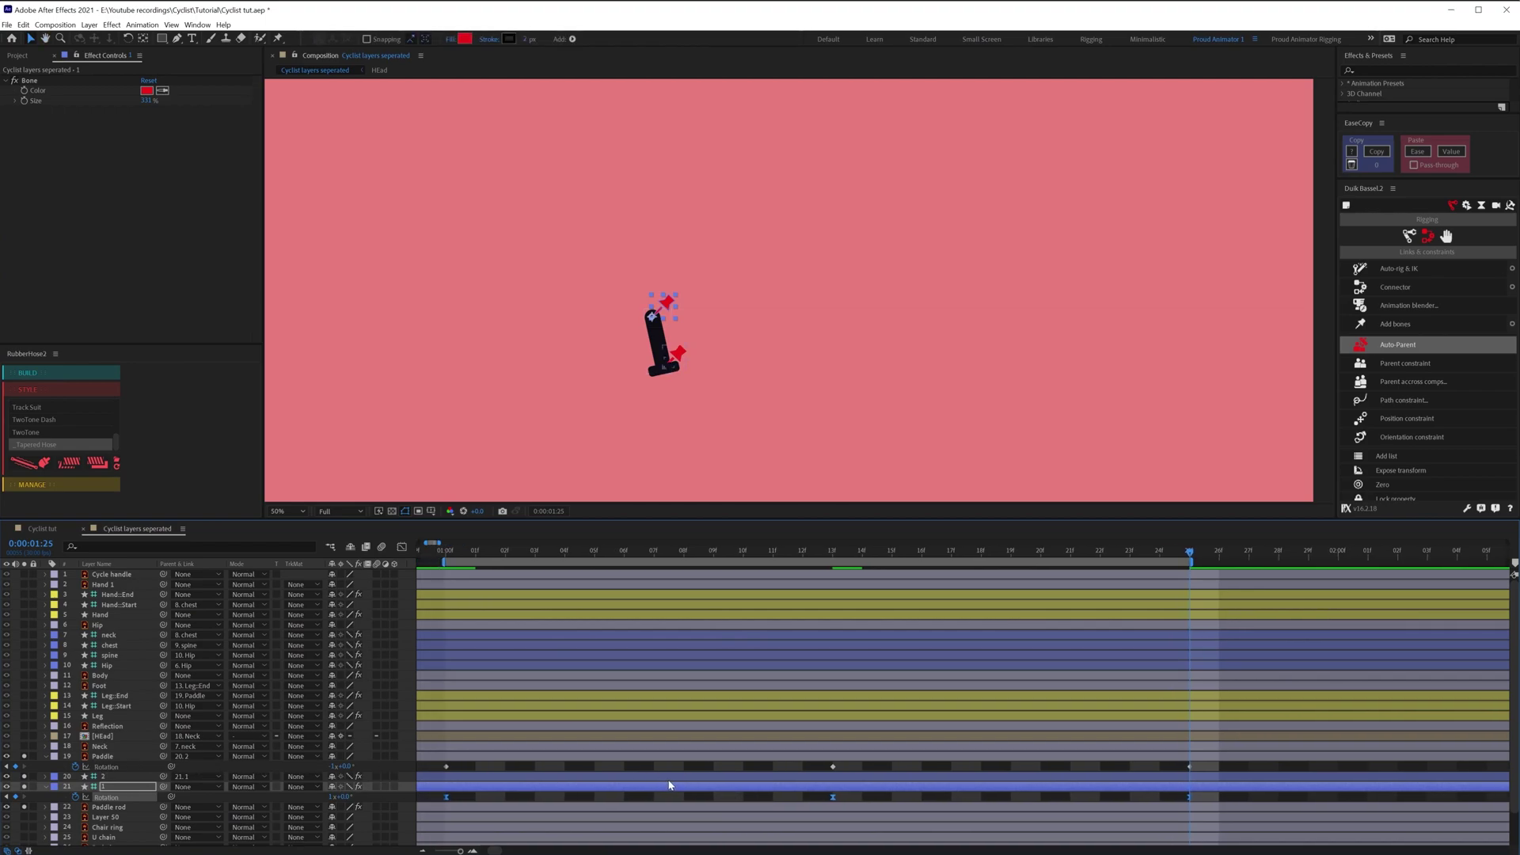
click(1377, 153)
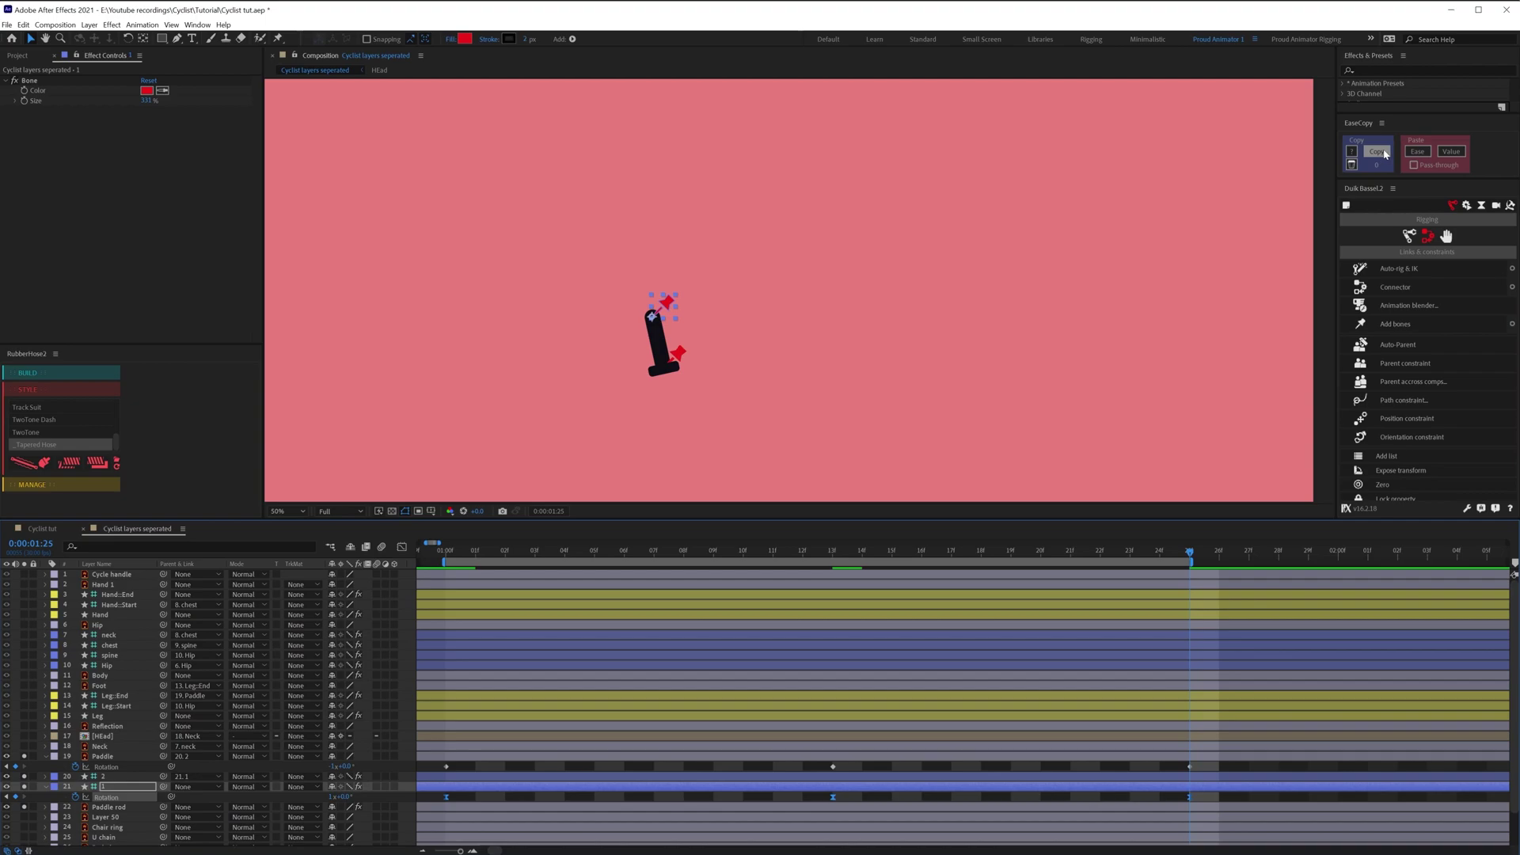
click(1385, 154)
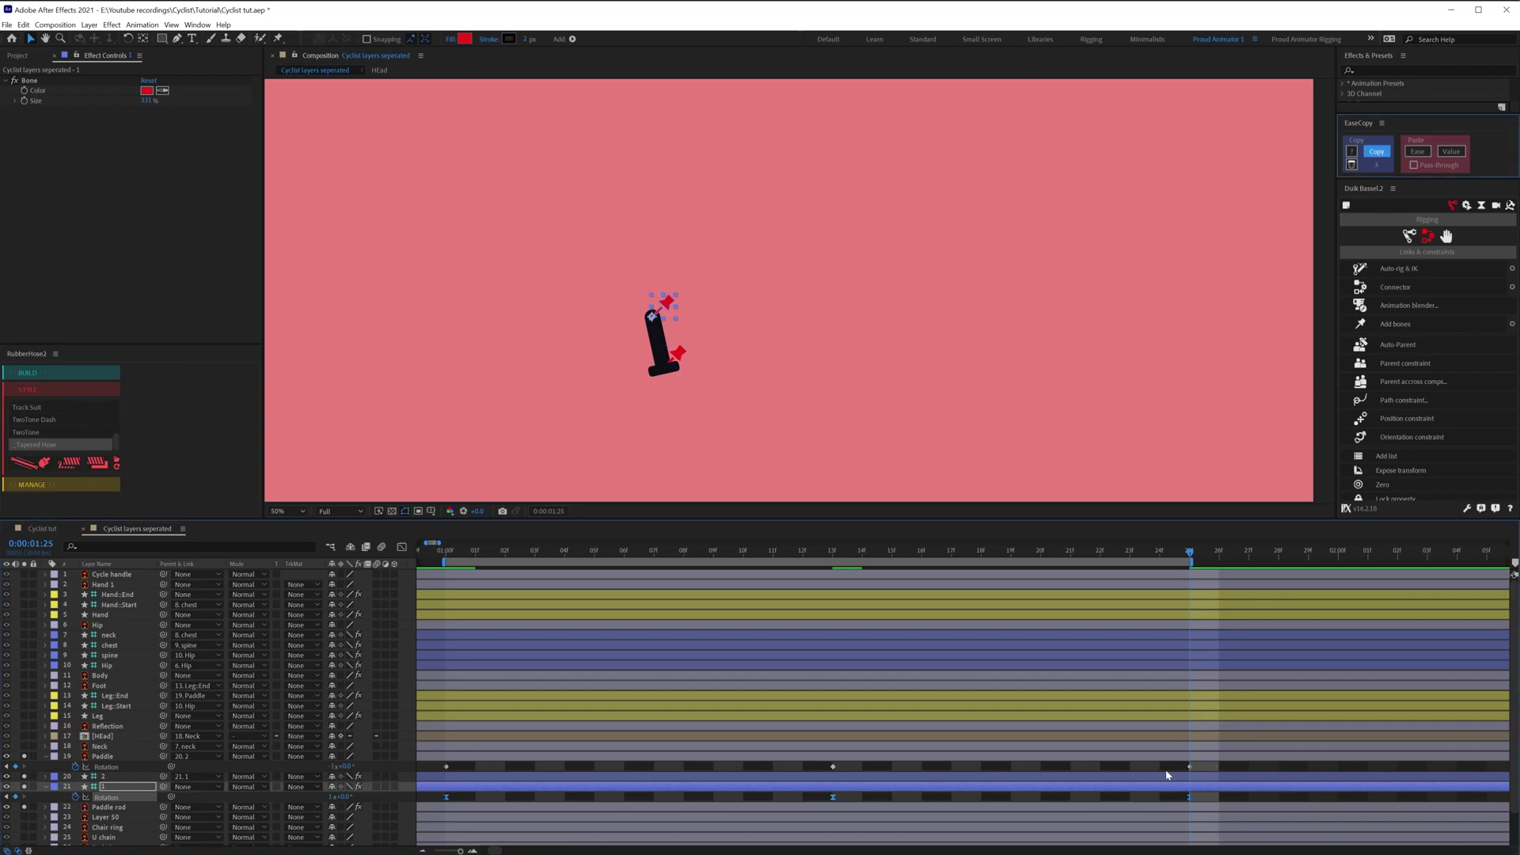
- Paste the copied ease onto the Paddle's three rotation keyframes and show their value graph
drag(1215, 767, 438, 772)
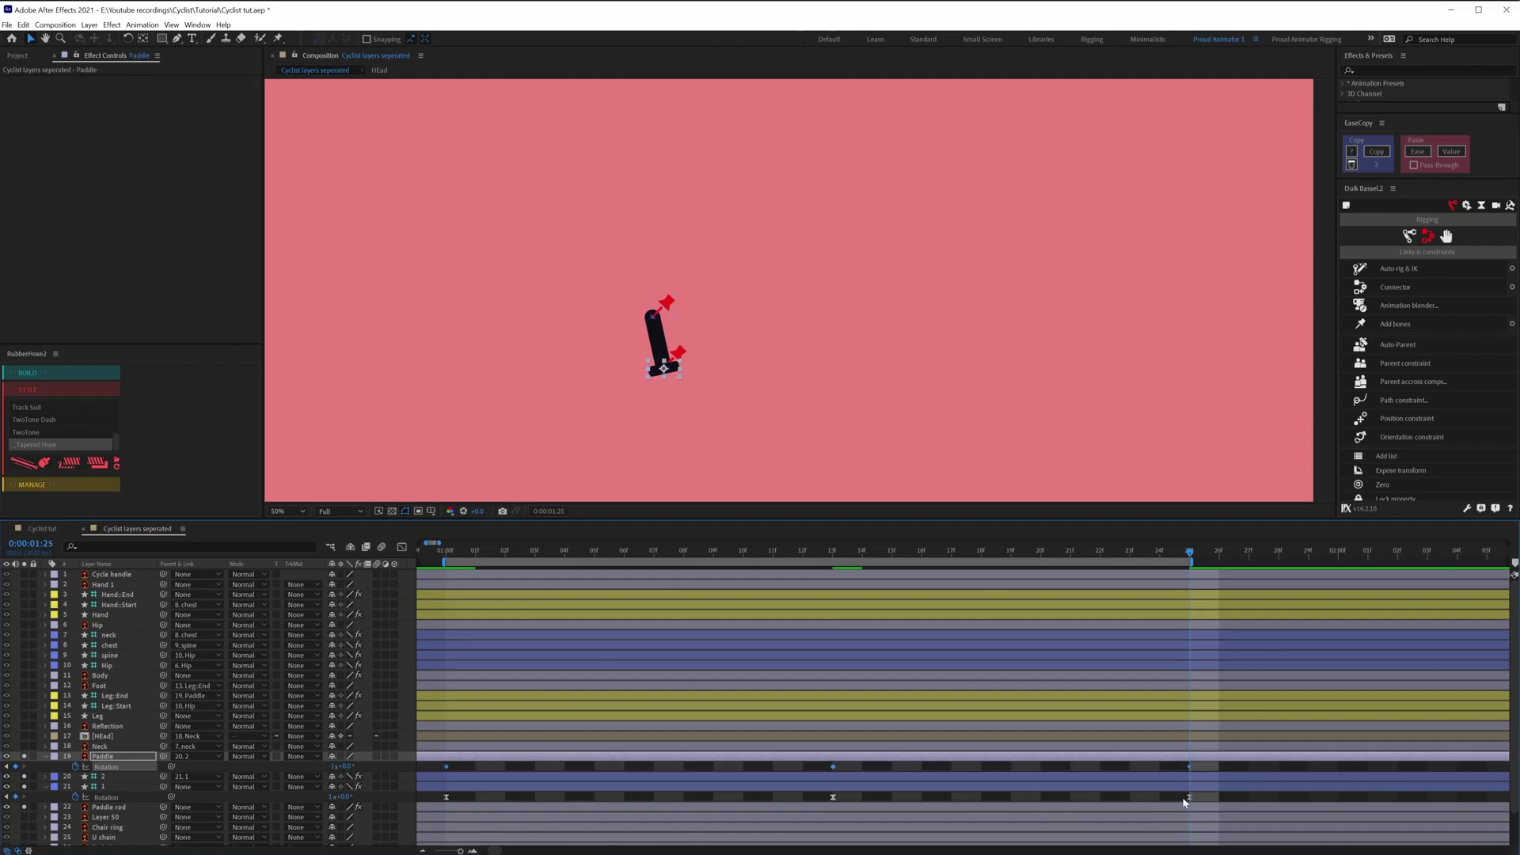
click(1419, 153)
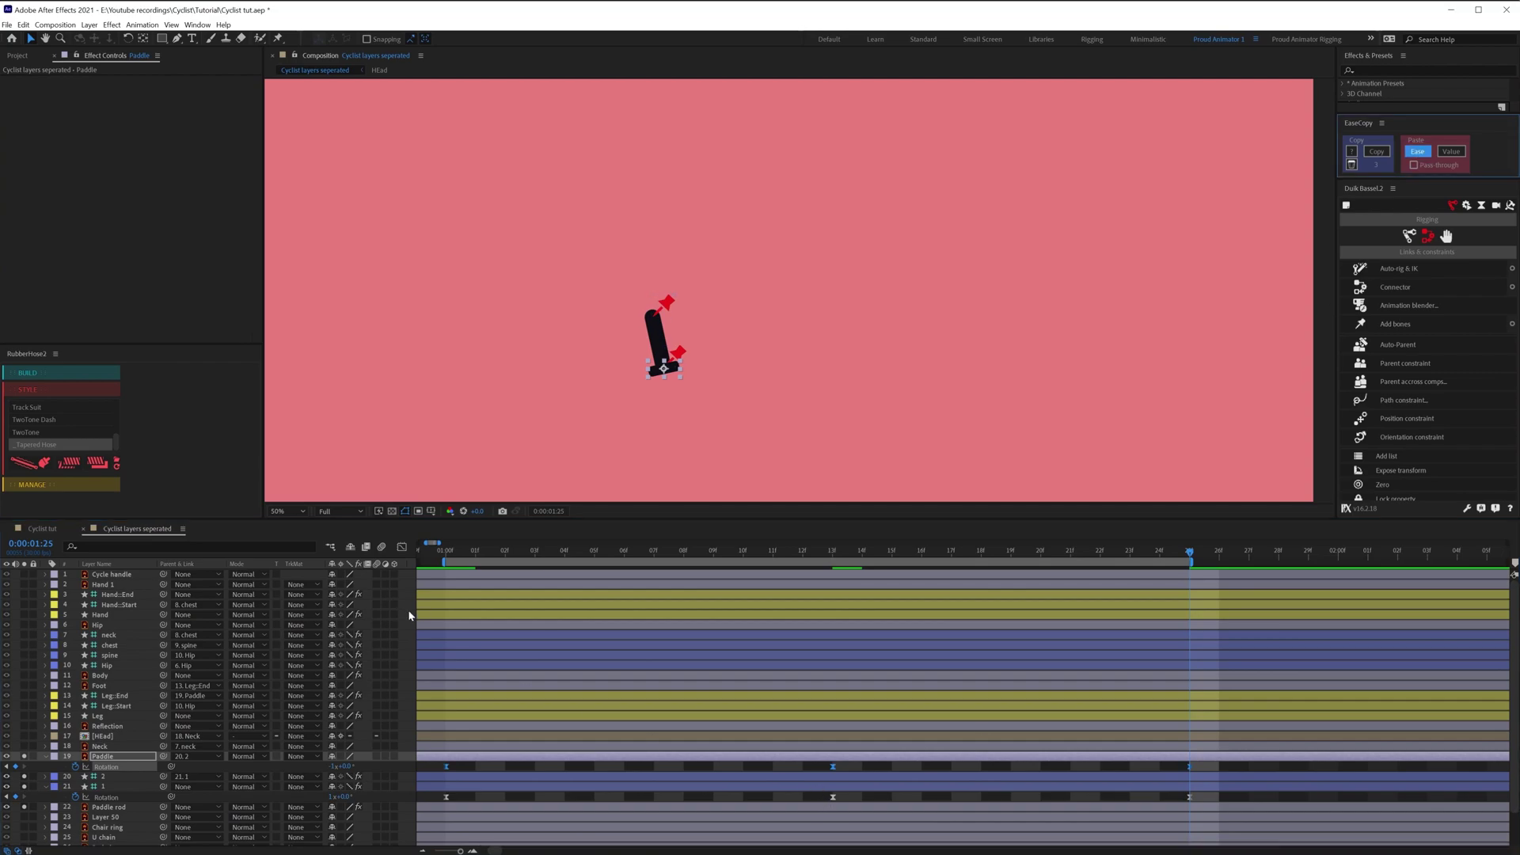
click(403, 547)
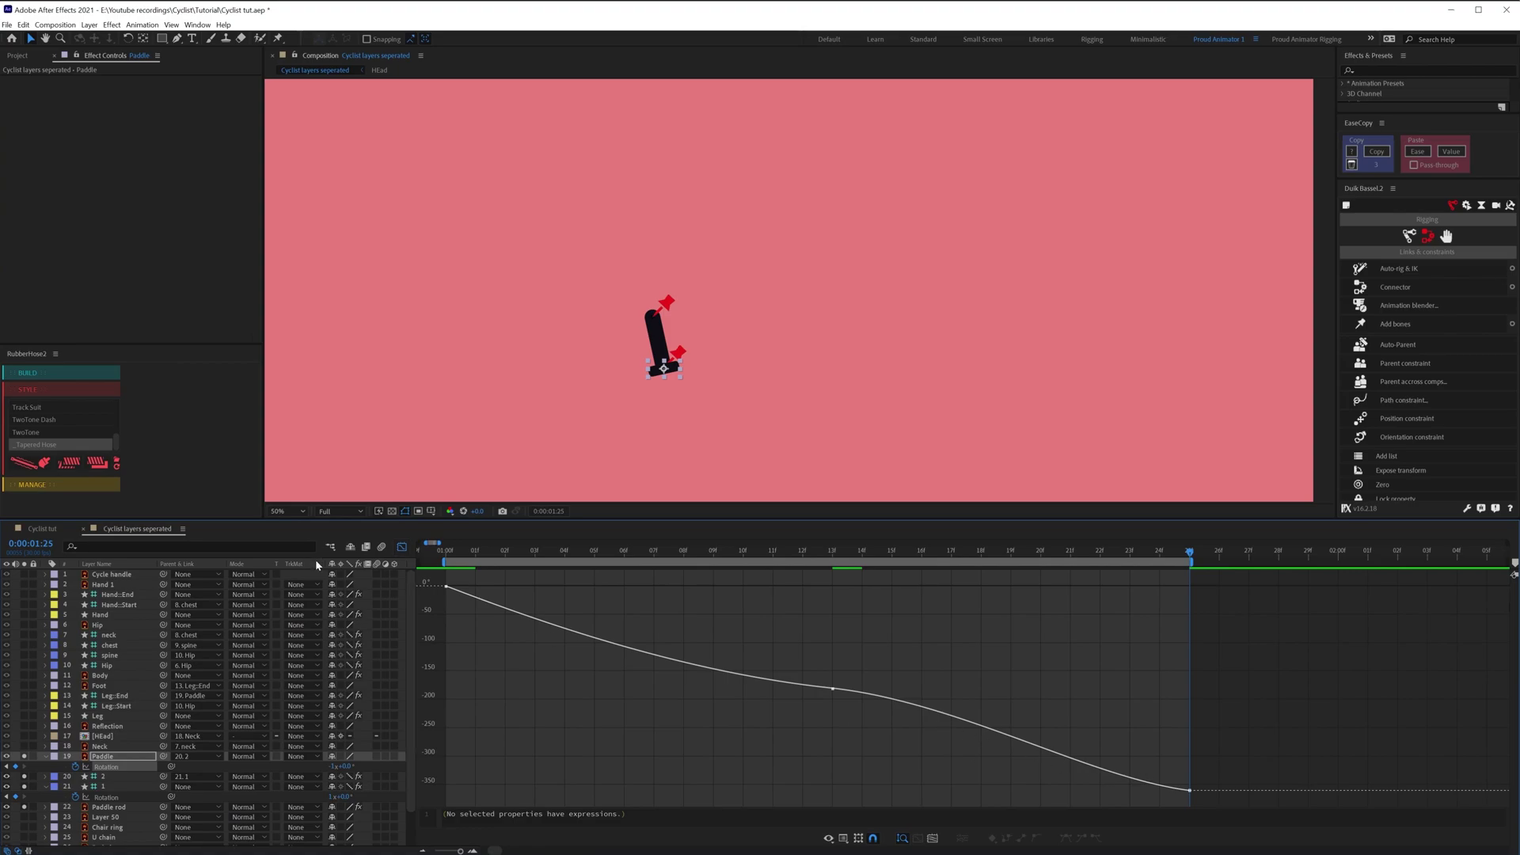
- Unsolo the pedal layers and preview the full cyclist's pedalling motion outside the graph editor
click(403, 547)
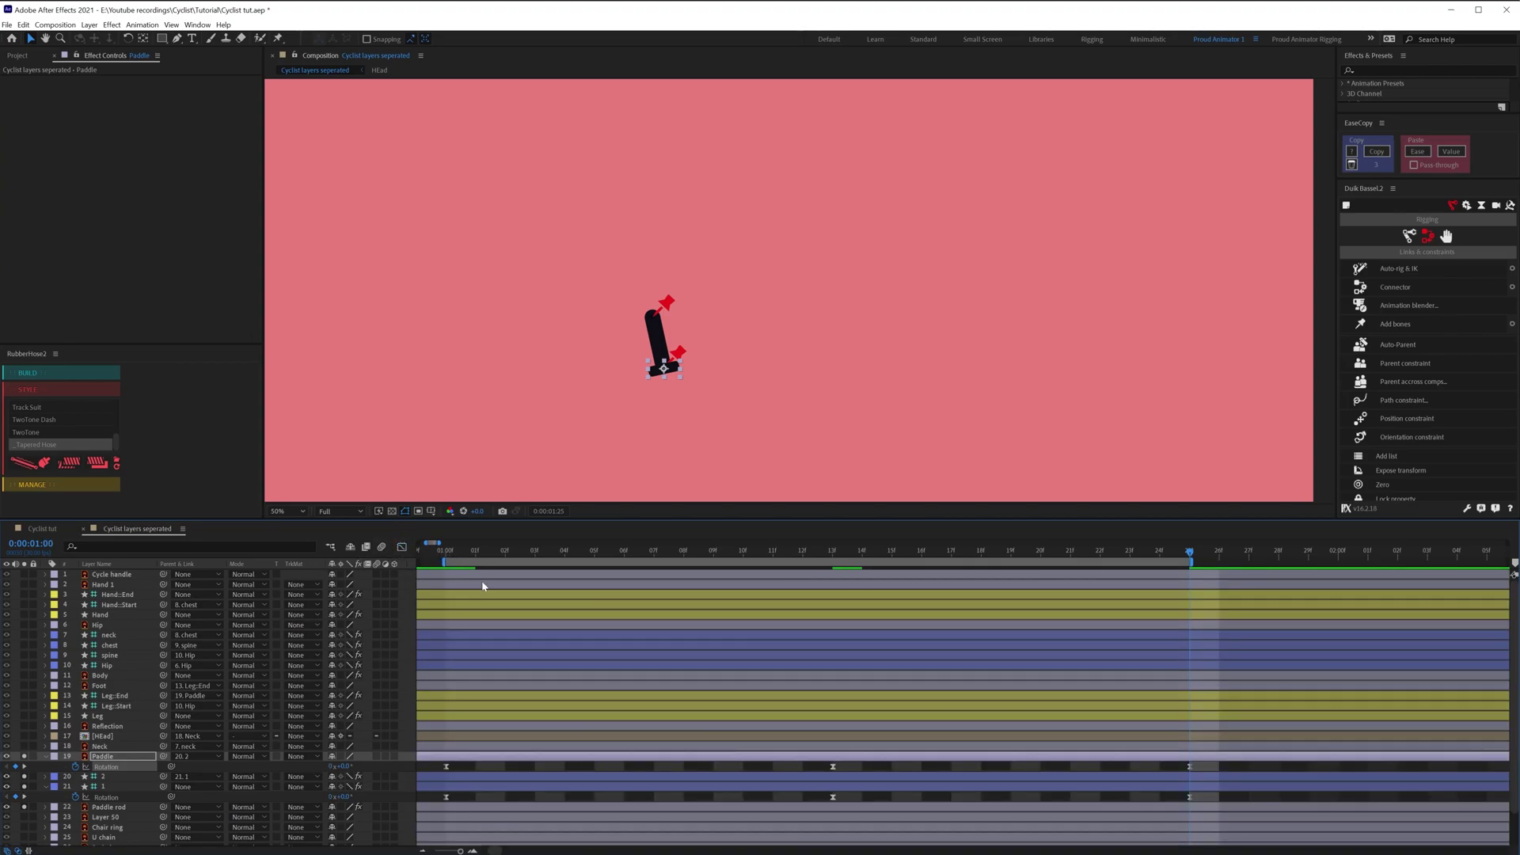
click(25, 757)
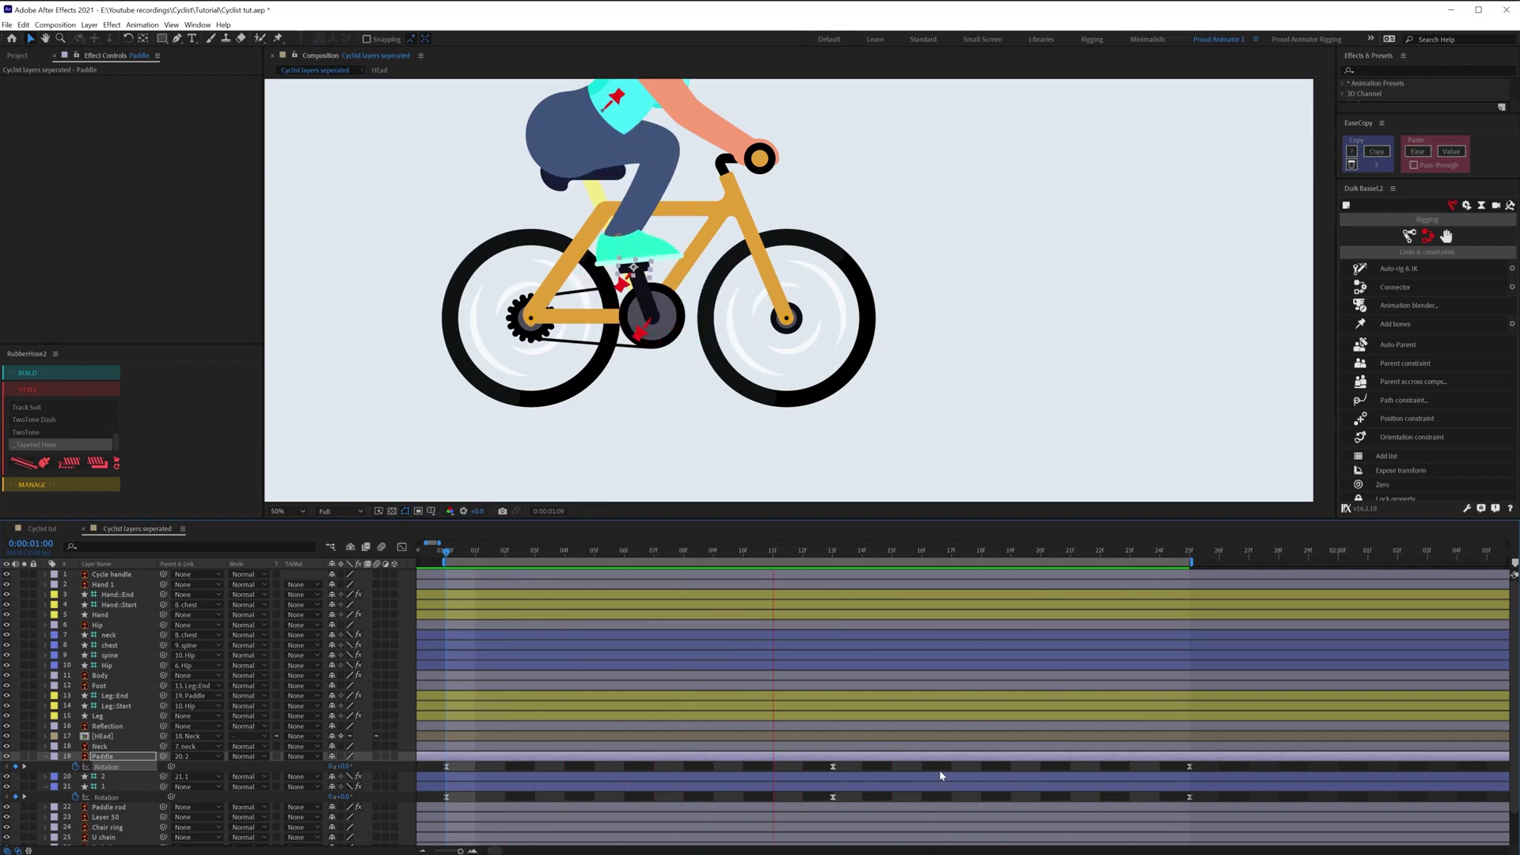
click(649, 768)
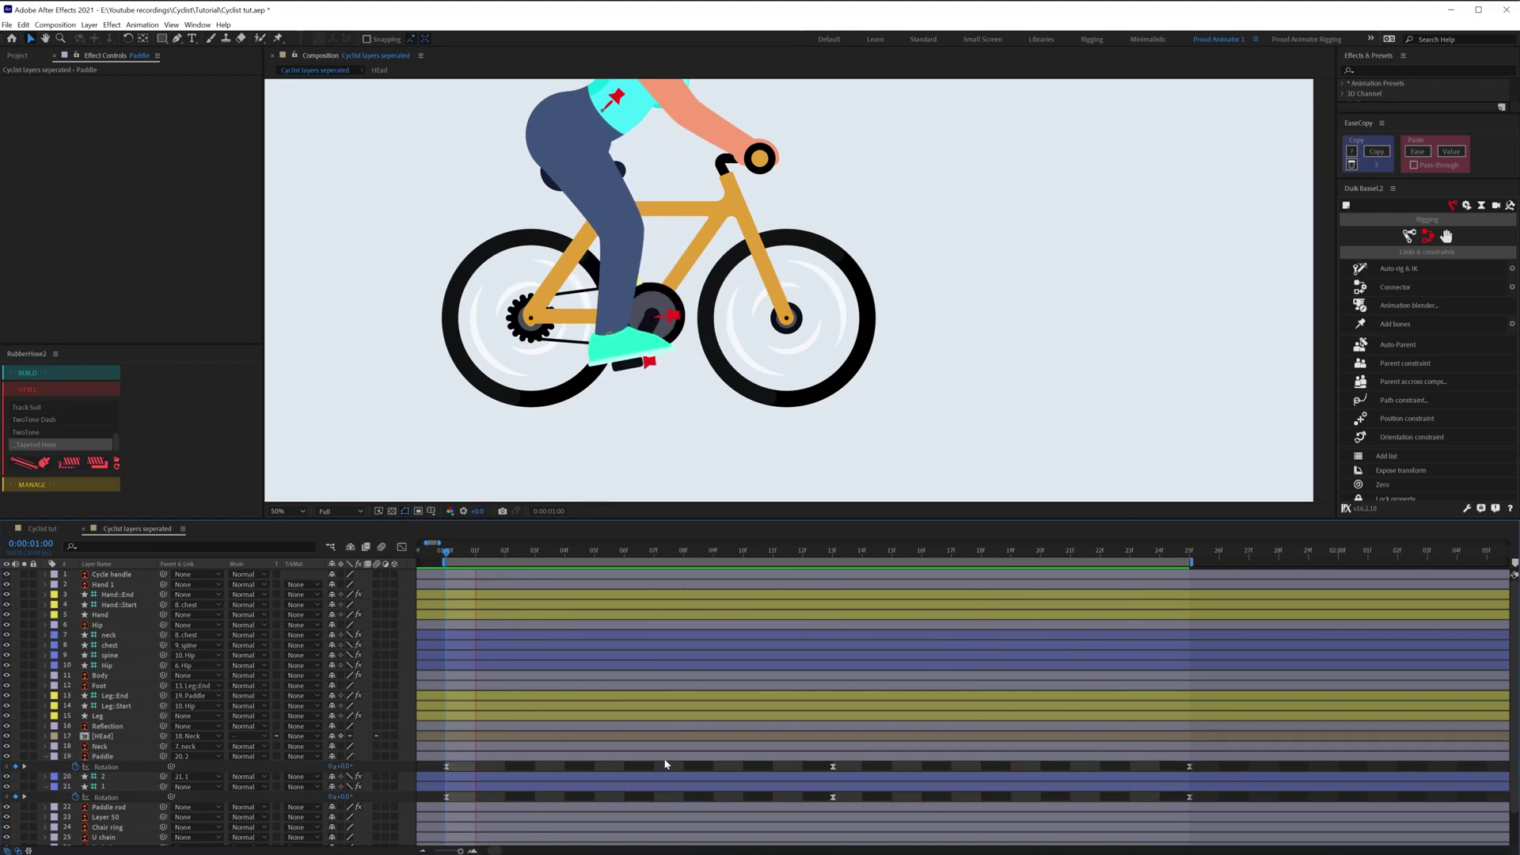
click(505, 553)
drag(505, 555, 676, 534)
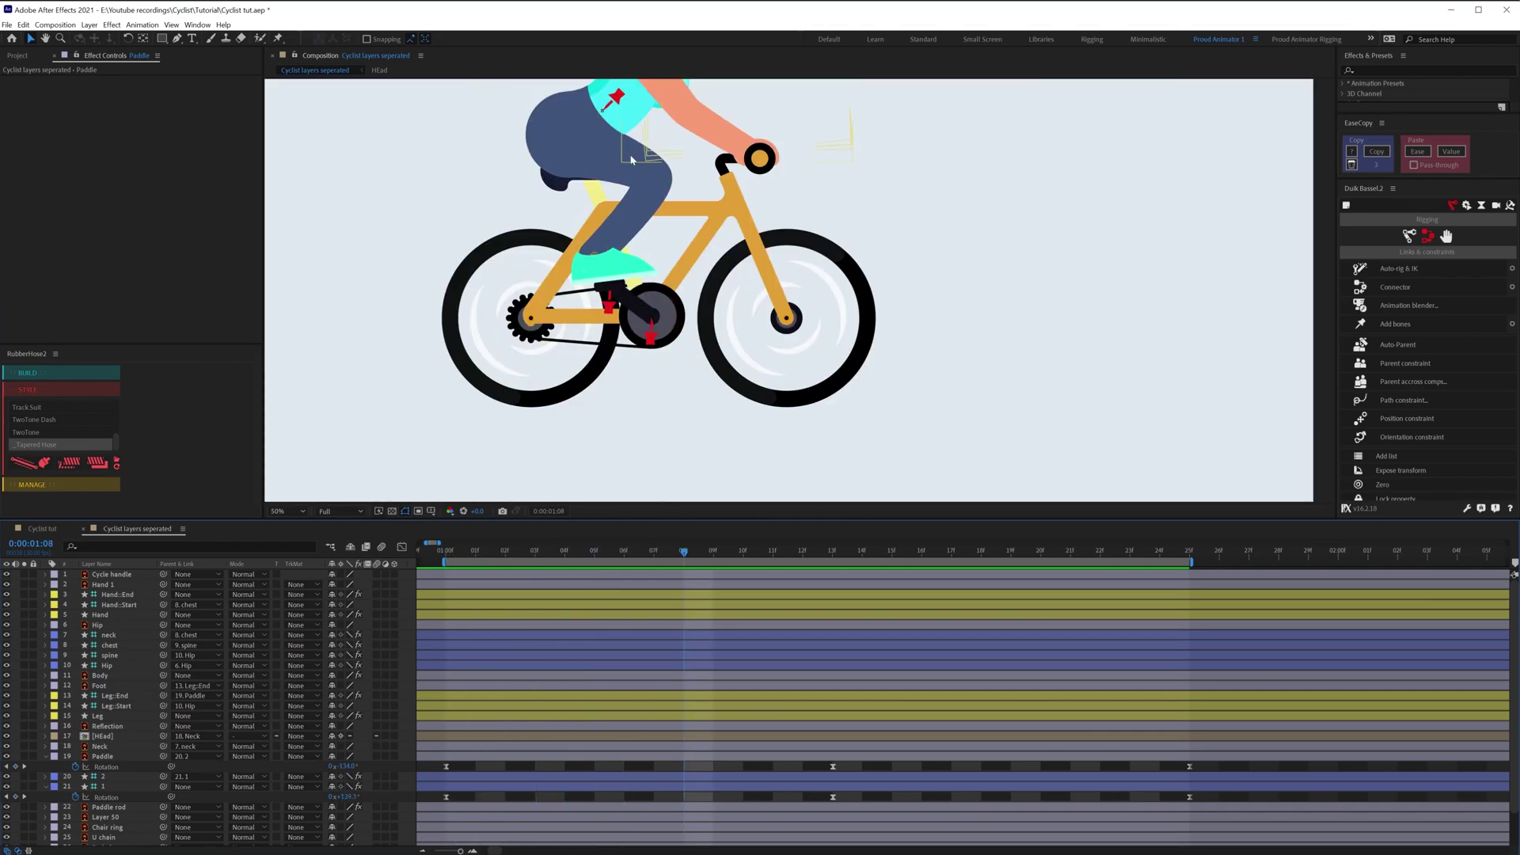
- Move the neck, chest, spine and Hip bone layers directly below the Leg layer in the layer stack
click(401, 481)
click(111, 677)
shift+click(115, 638)
drag(115, 638, 110, 721)
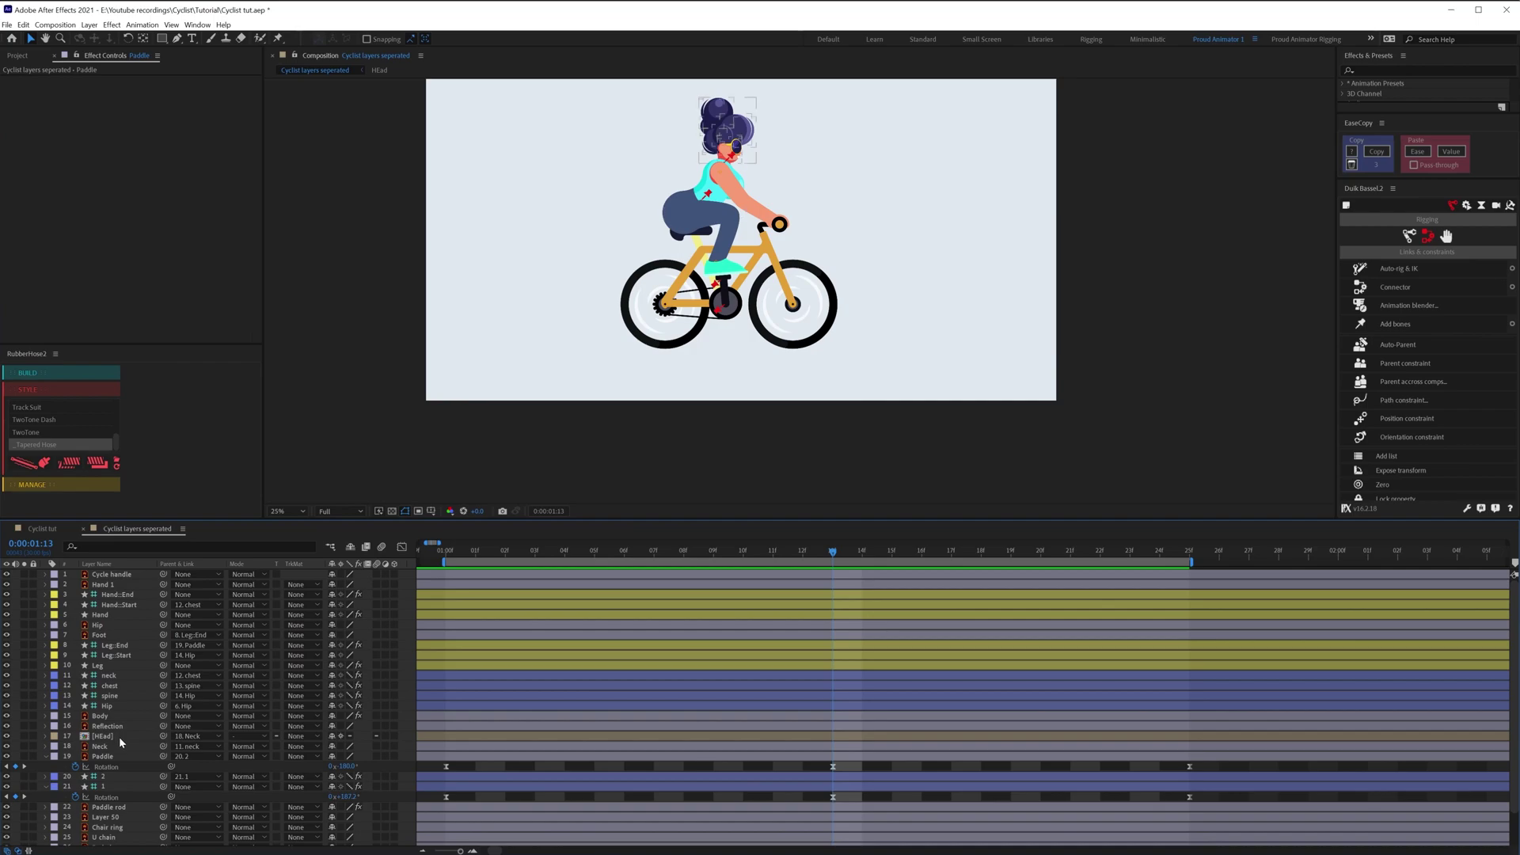
scroll(127, 748, down, 2)
scroll(113, 666, up, 1)
- Duplicate the leg hose with RubberHose from the Leg::End, Leg::Start and Leg layers
click(115, 647)
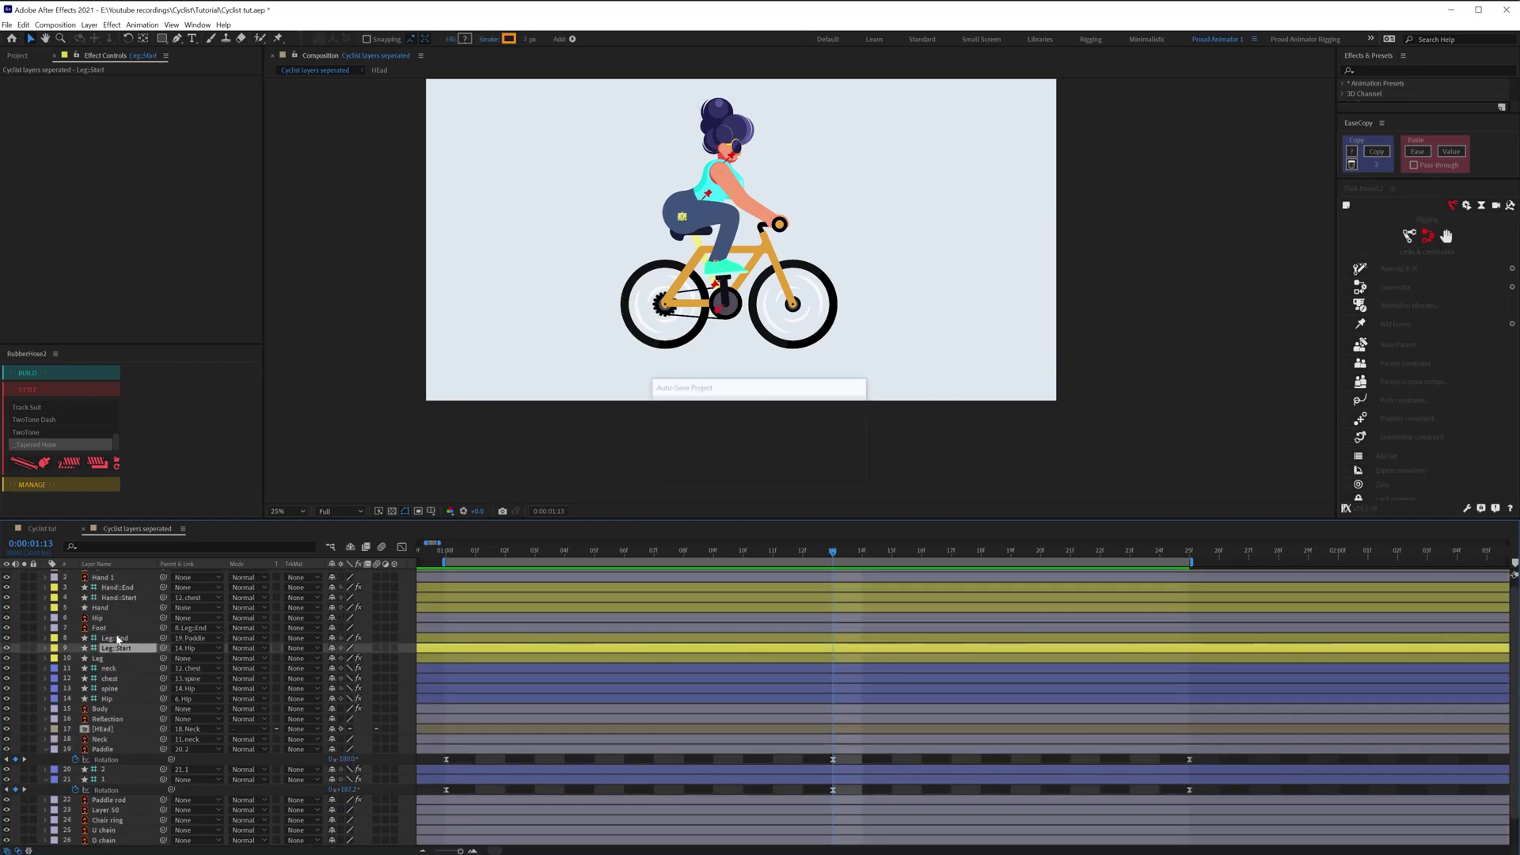
click(115, 638)
shift+click(119, 658)
click(59, 485)
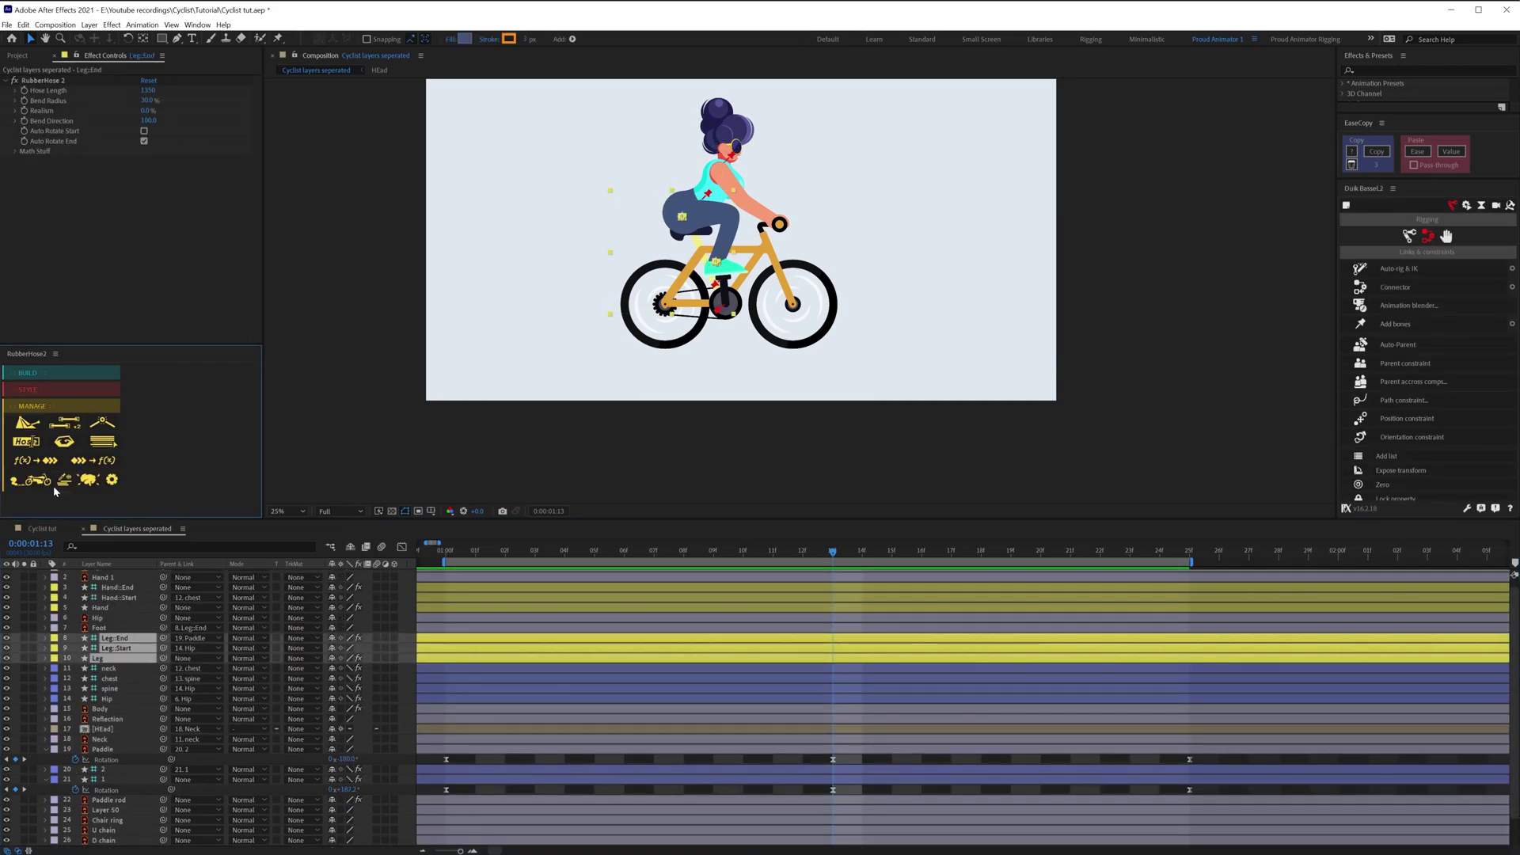
click(67, 428)
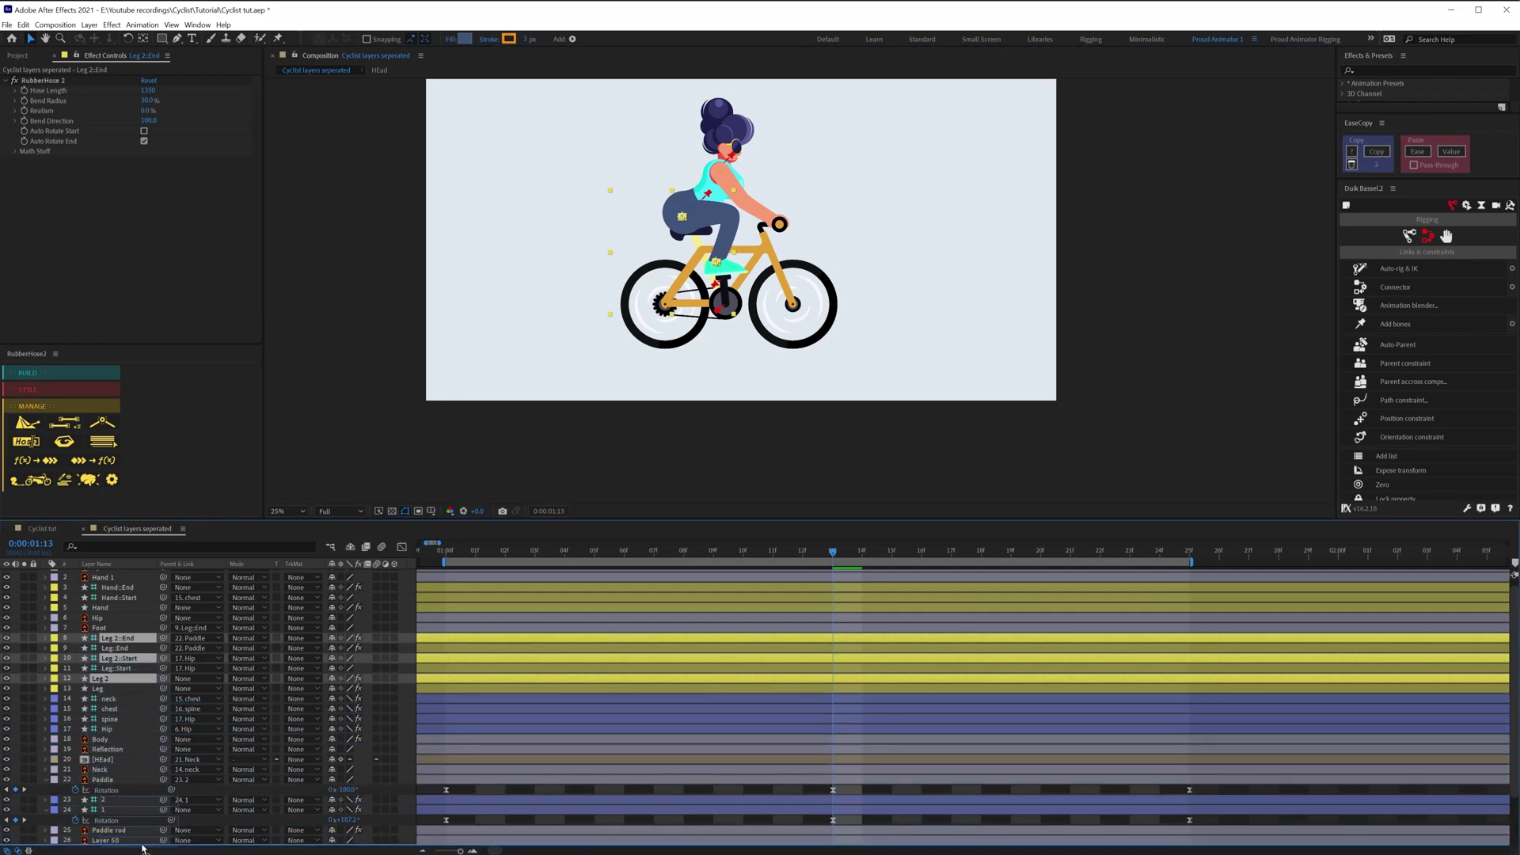
- Move the three Leg 2 layers to just above the BG layer
scroll(142, 839, down, 3)
scroll(133, 839, down, 3)
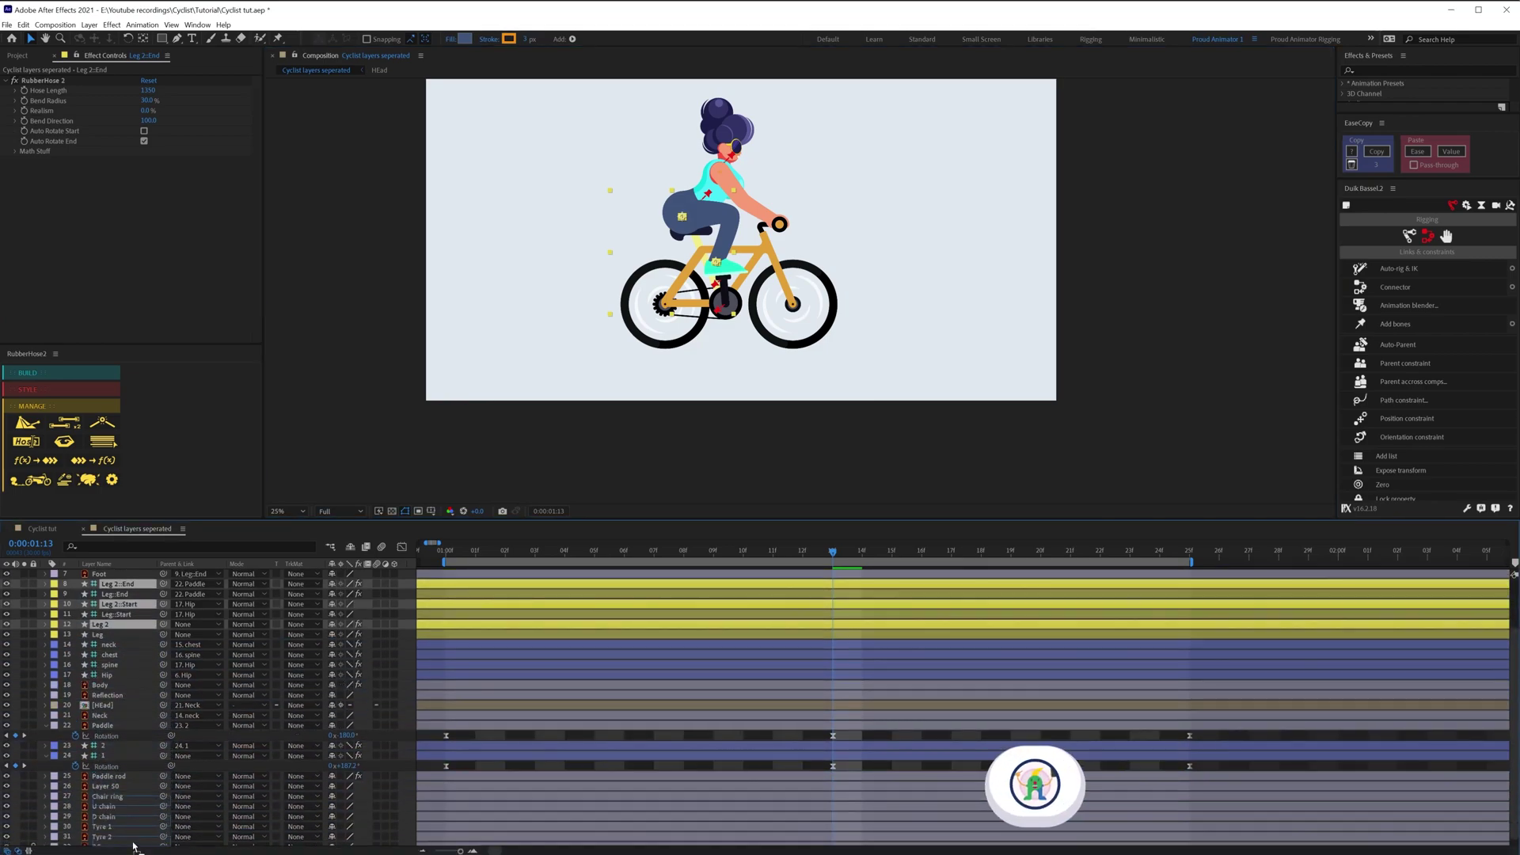
drag(133, 847, 133, 839)
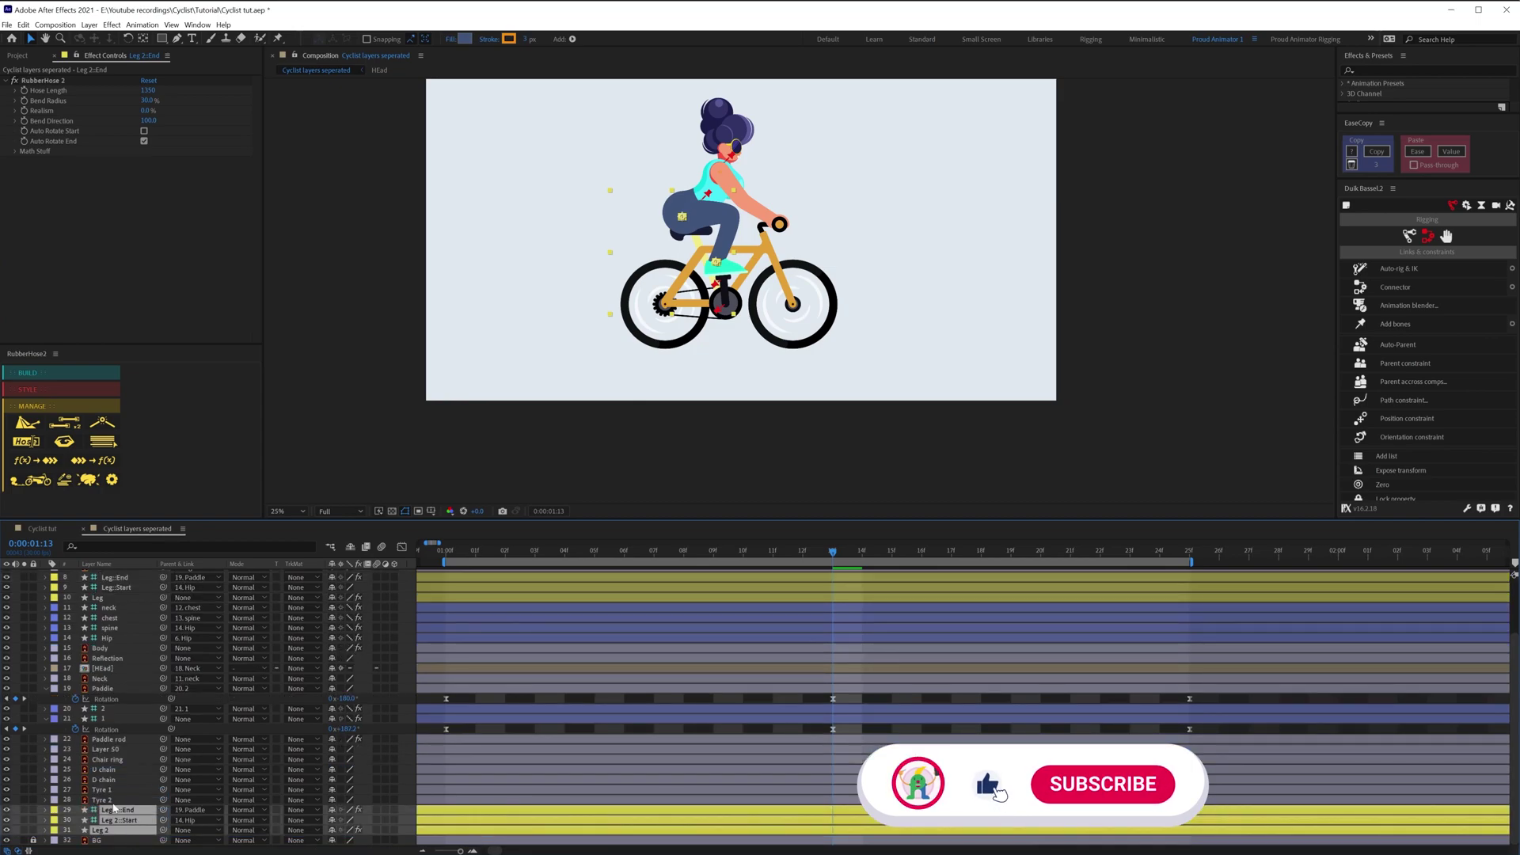
scroll(140, 777, up, 5)
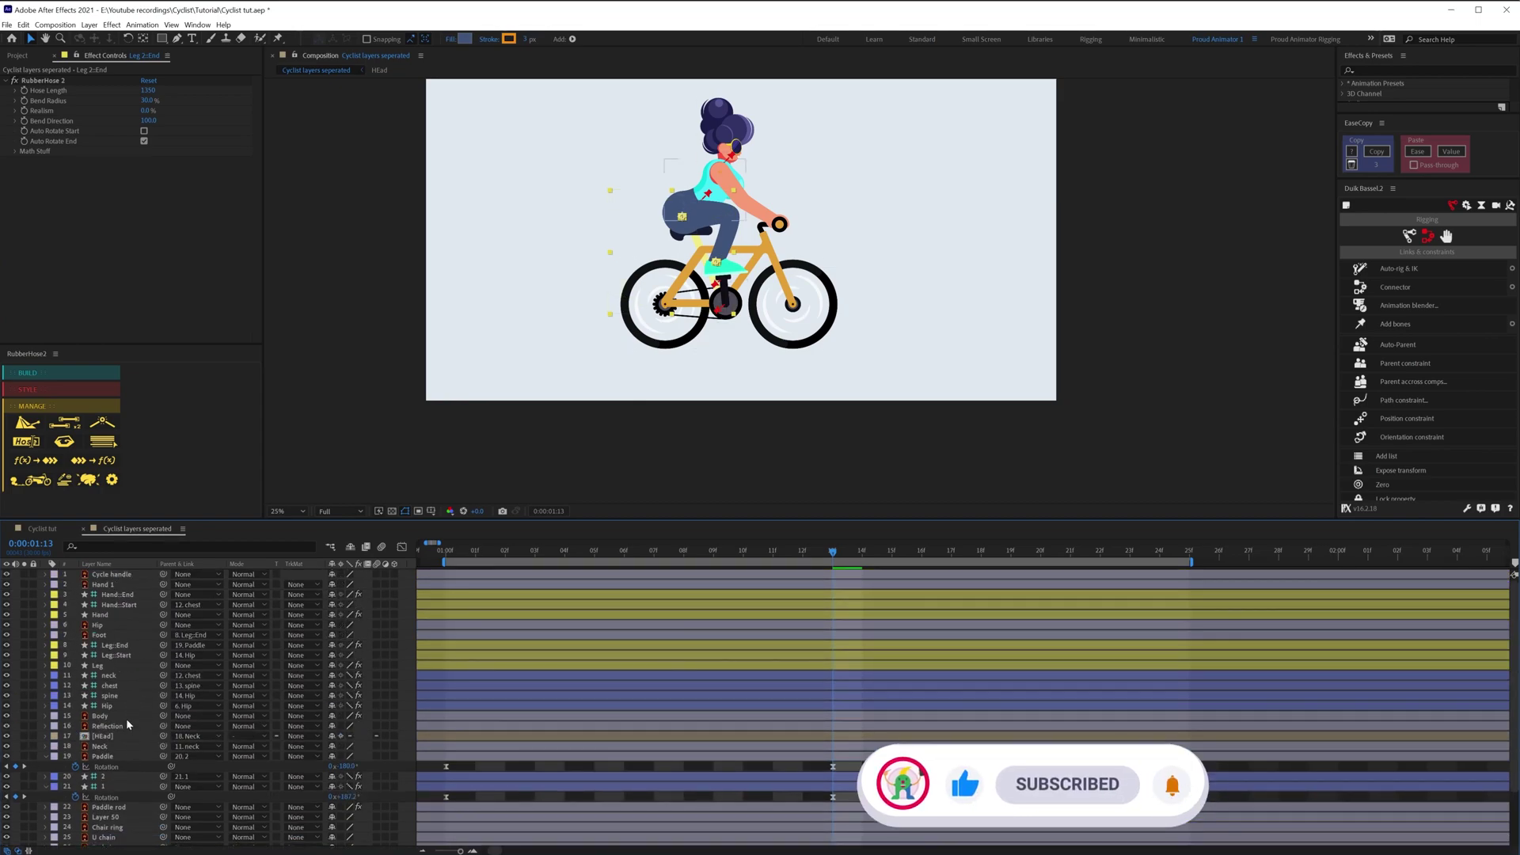
- Duplicate the Foot layer and place the copy directly above Leg 2::End
click(108, 637)
key(ctrl+d)
drag(110, 637, 190, 818)
scroll(206, 797, down, 3)
drag(119, 739, 135, 807)
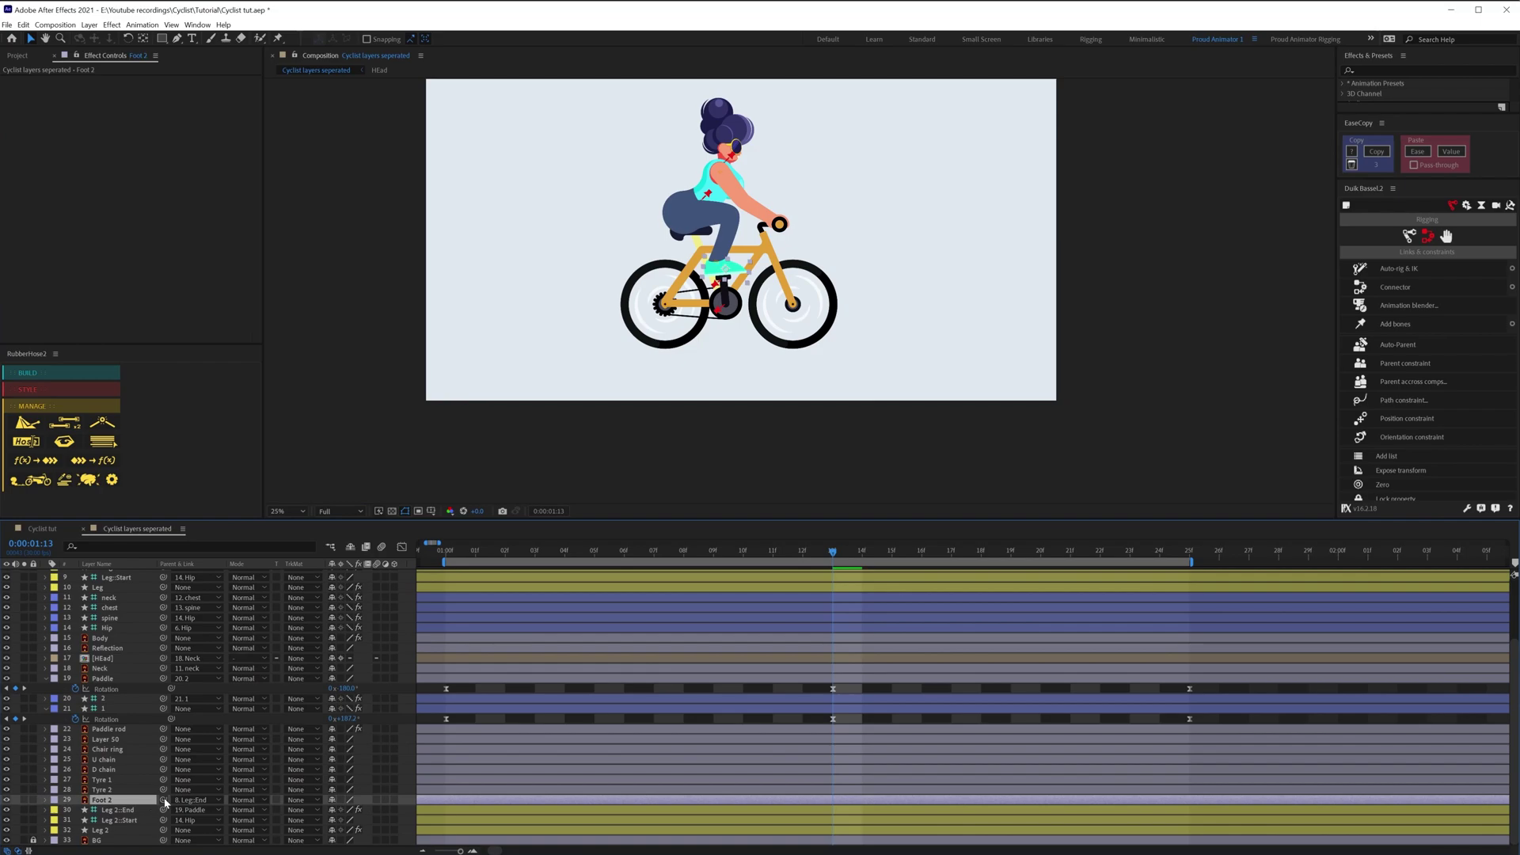
- Parent Foot 2 to the Leg 2::End layer
click(118, 809)
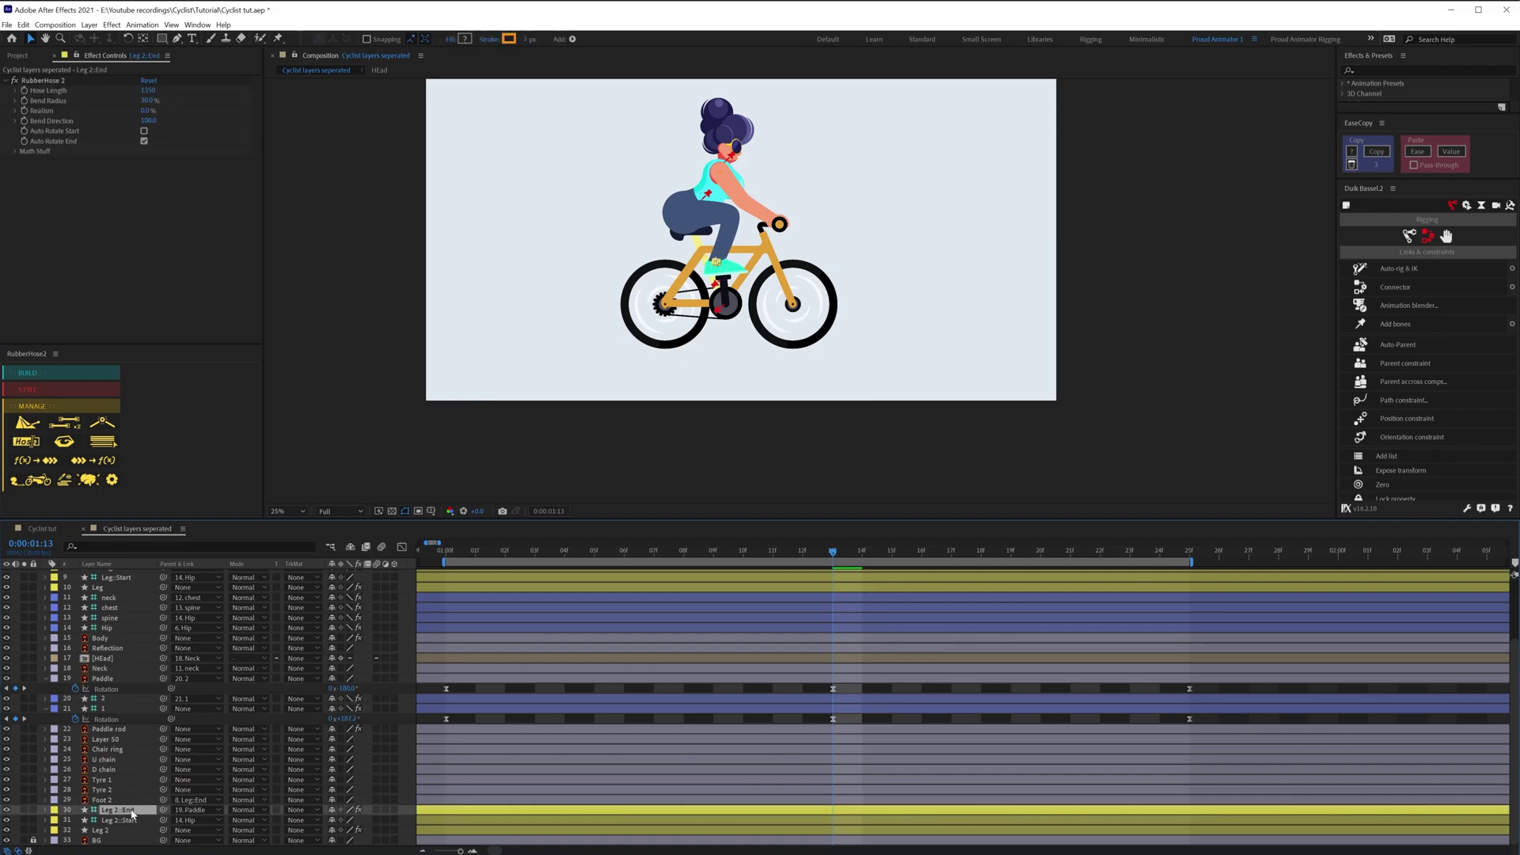
click(126, 799)
drag(165, 801, 119, 809)
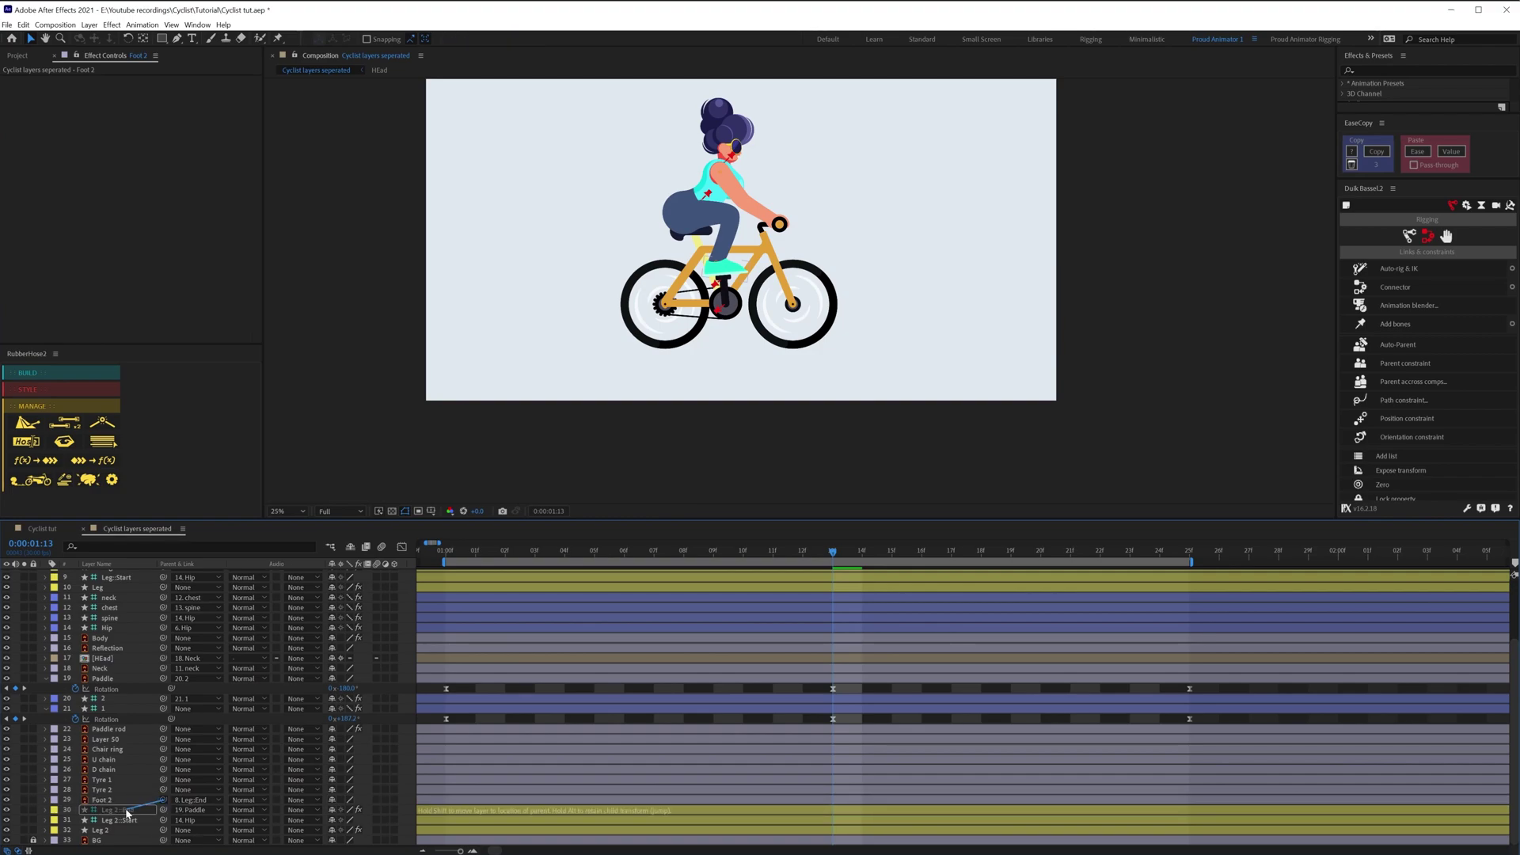
- At 0:00:01:00, duplicate the Paddle and Paddle rod layers and place the copies directly above Leg 2::End
key(Home)
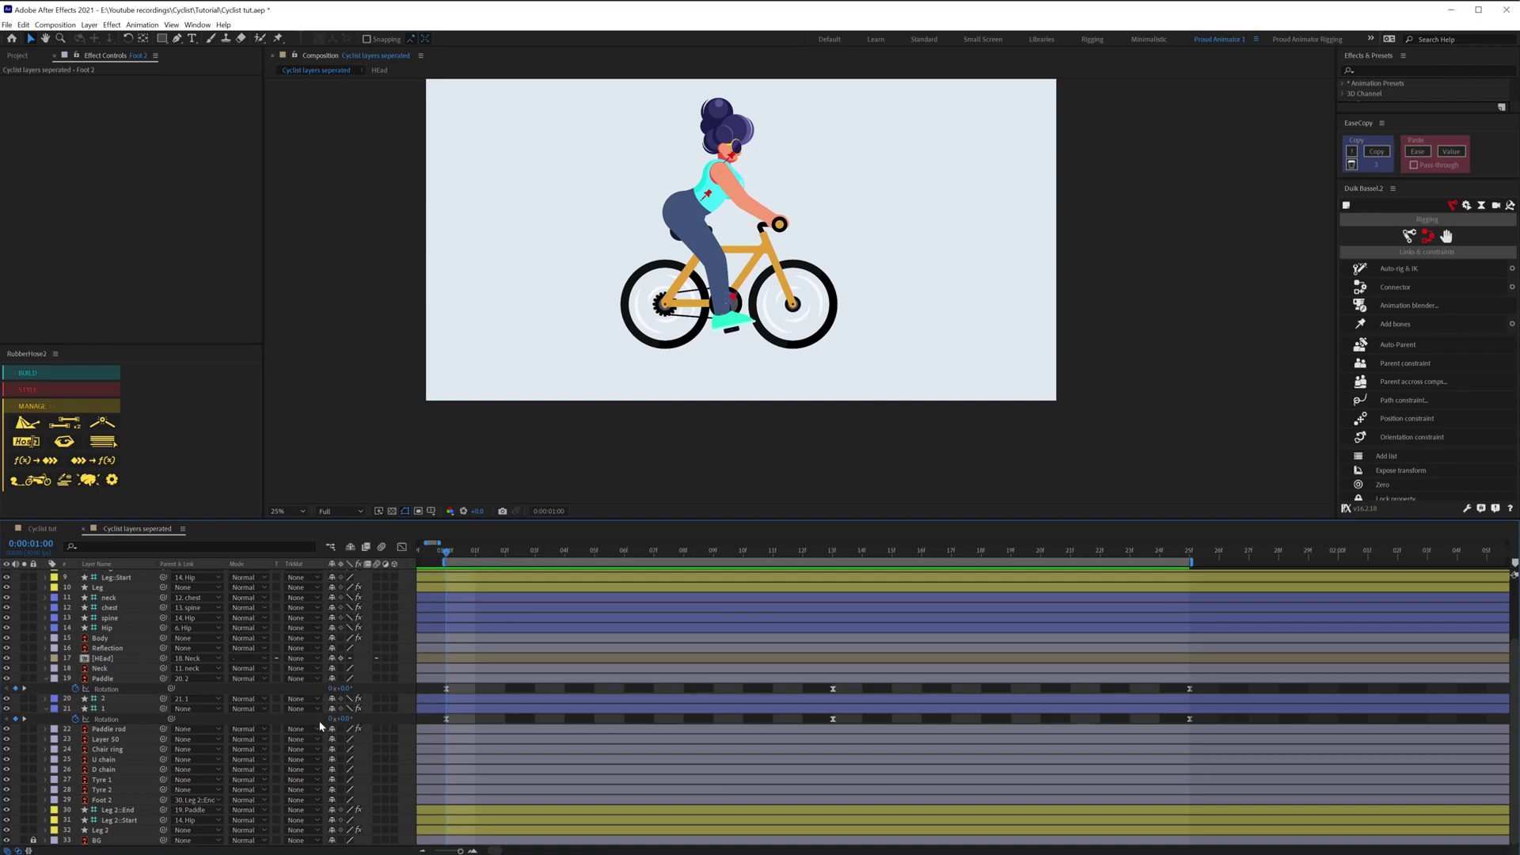
click(117, 730)
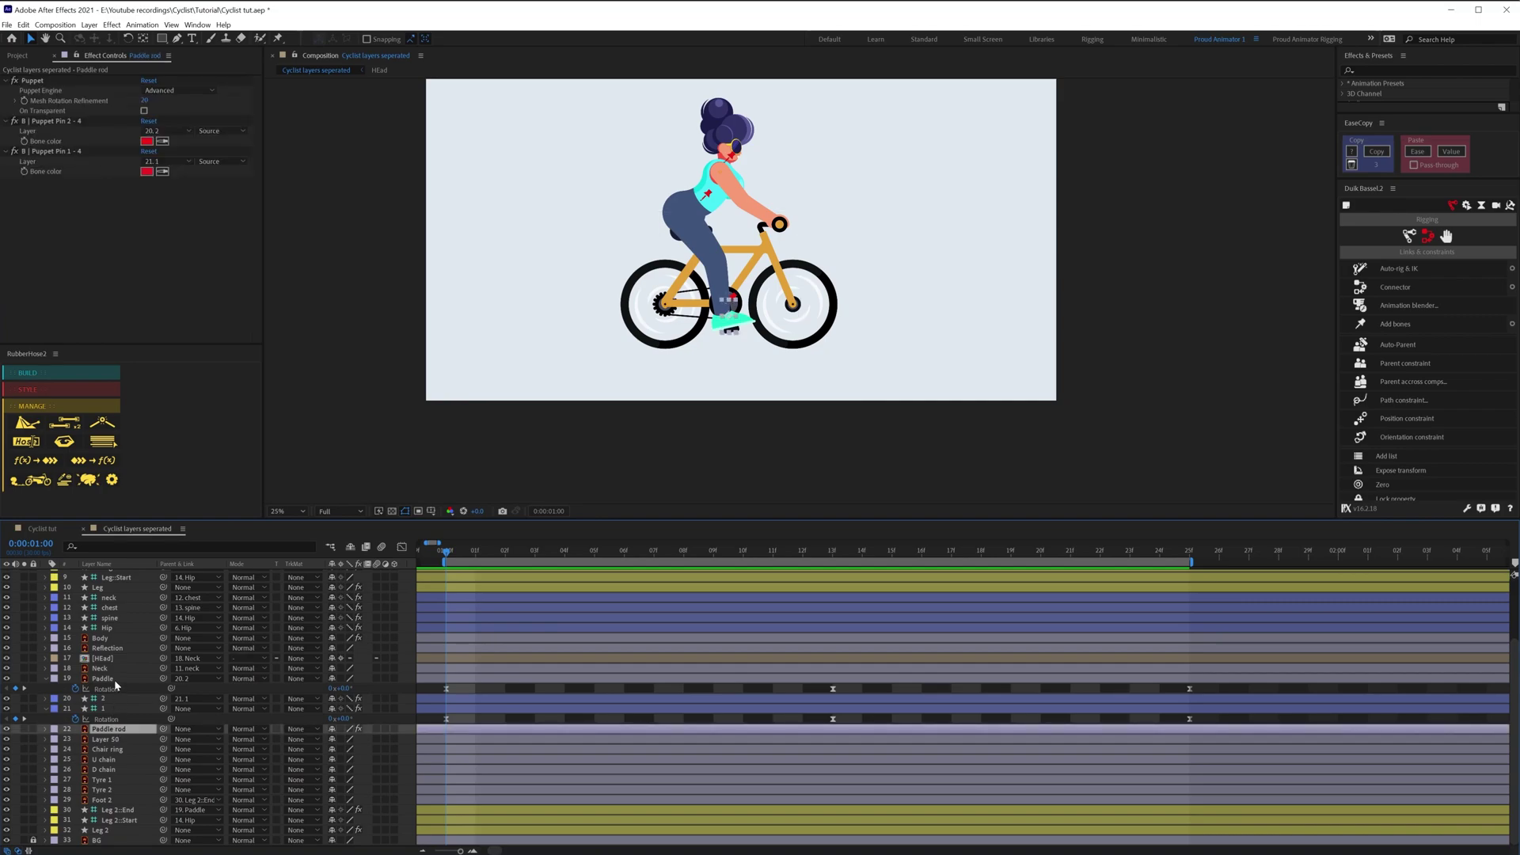
ctrl+click(115, 679)
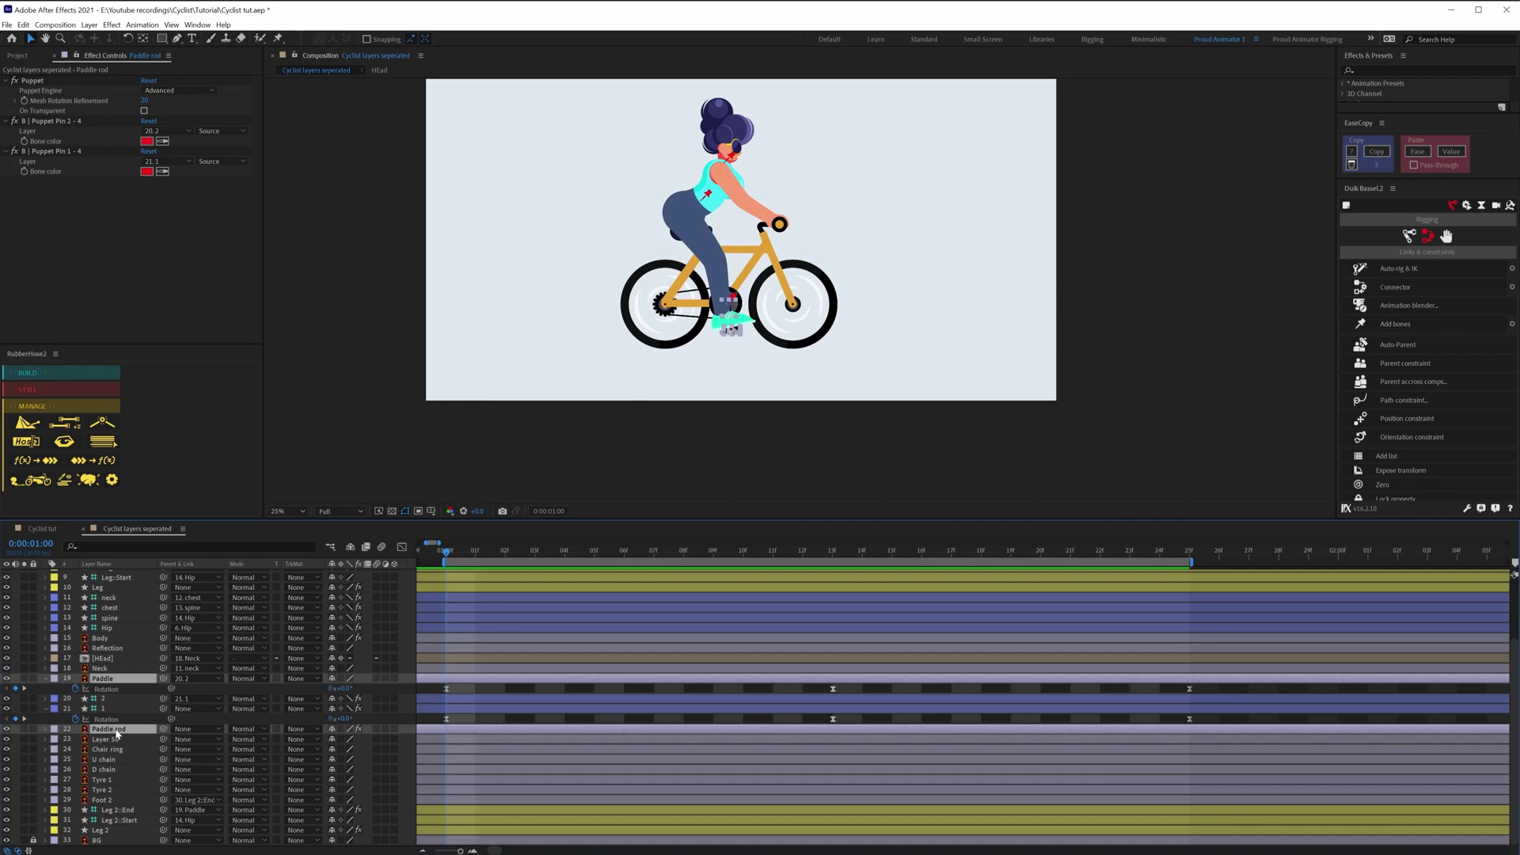
key(ctrl+d)
drag(117, 742, 115, 825)
scroll(112, 820, down, 1)
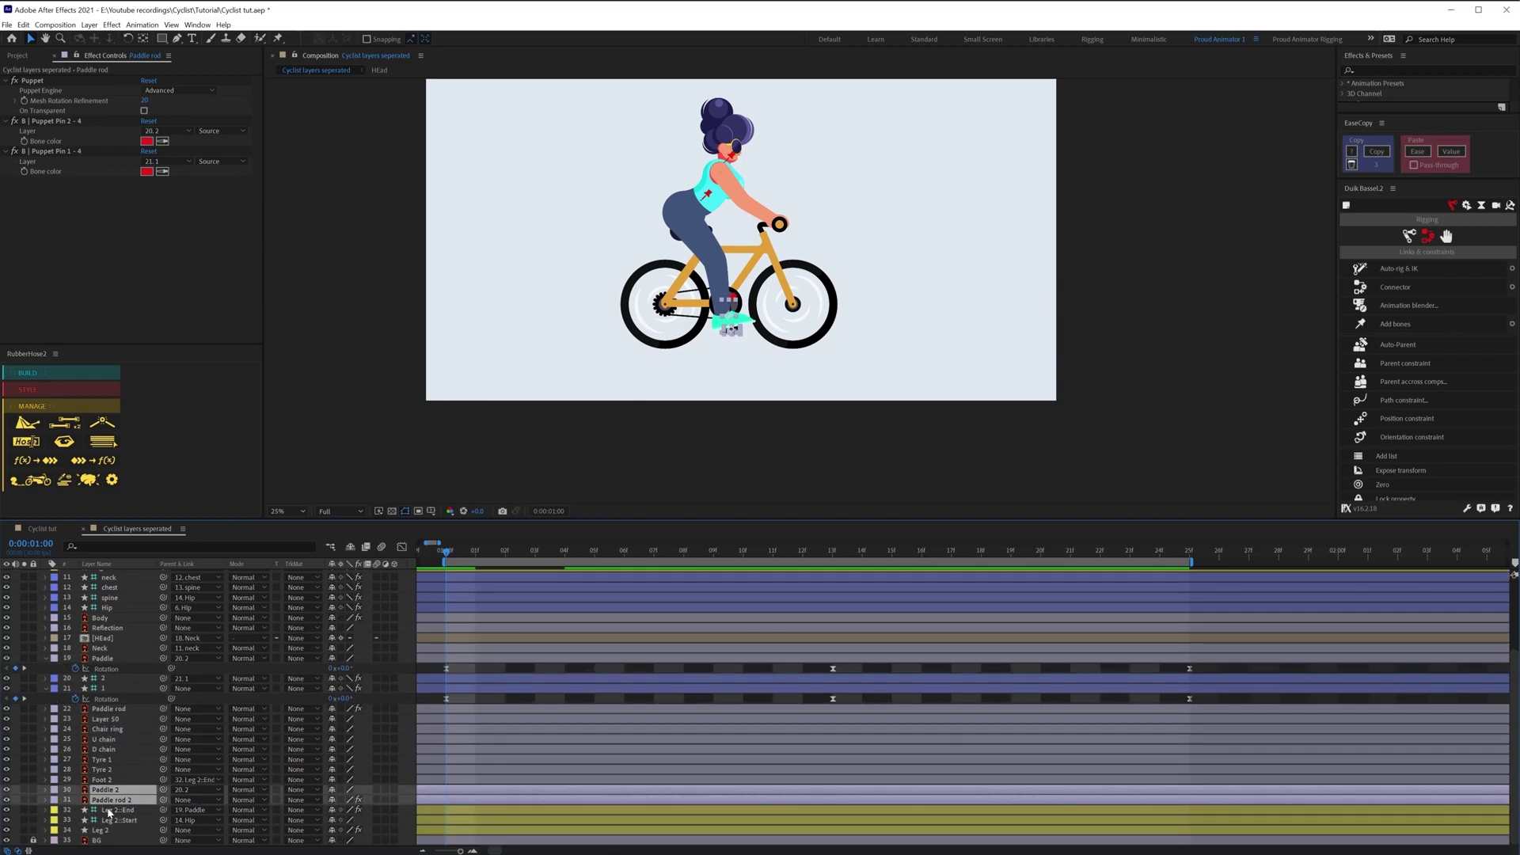
- Add Duik bones to the puppet pins of Paddle rod 2 by way of its Puppet effect
click(117, 810)
click(121, 799)
scroll(603, 408, up, 2)
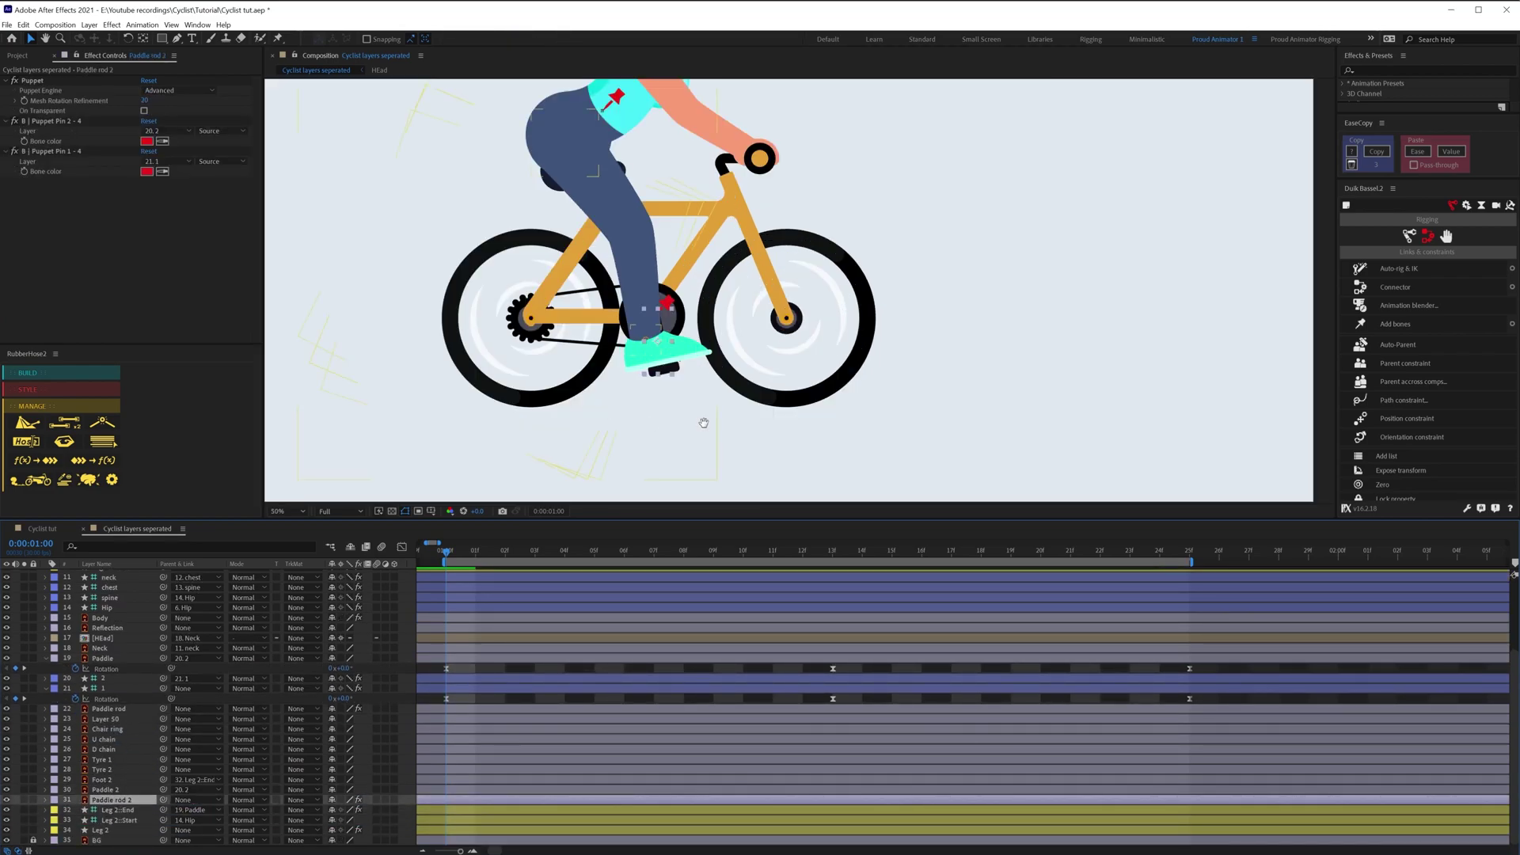
click(45, 800)
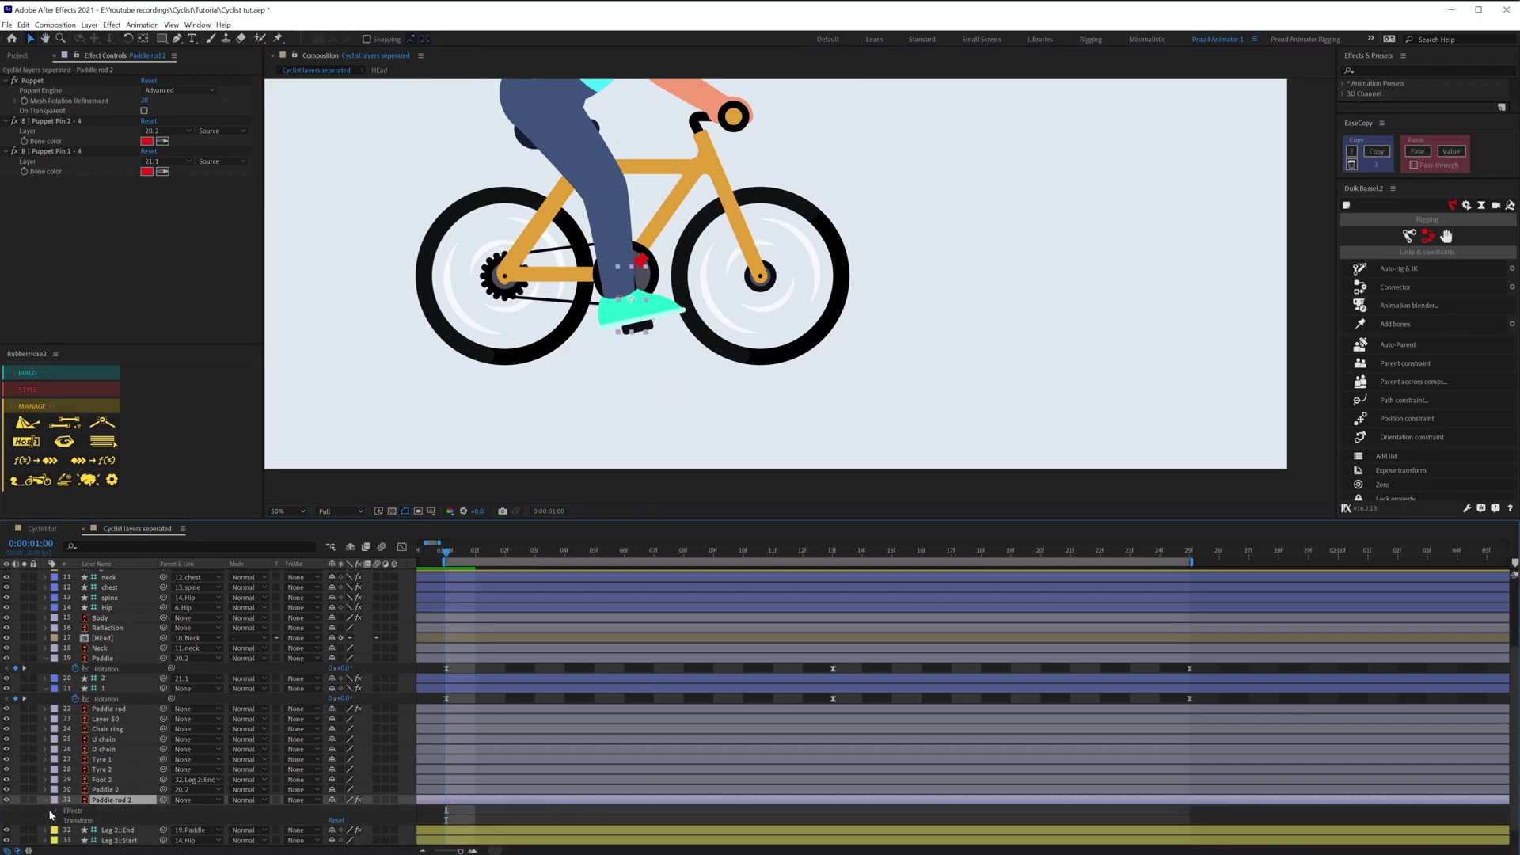
click(56, 811)
click(83, 820)
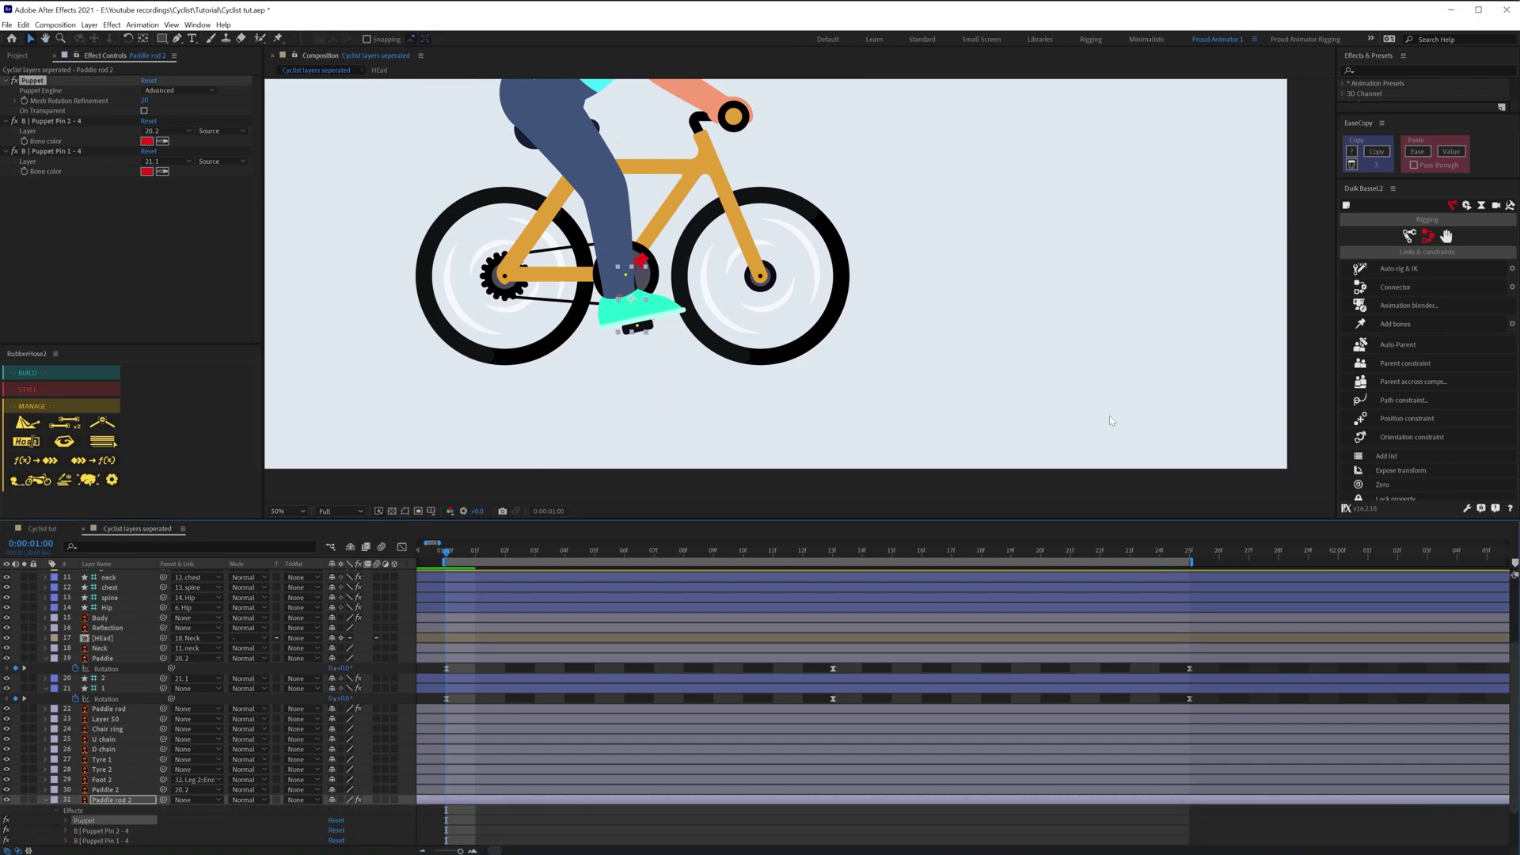
click(1395, 324)
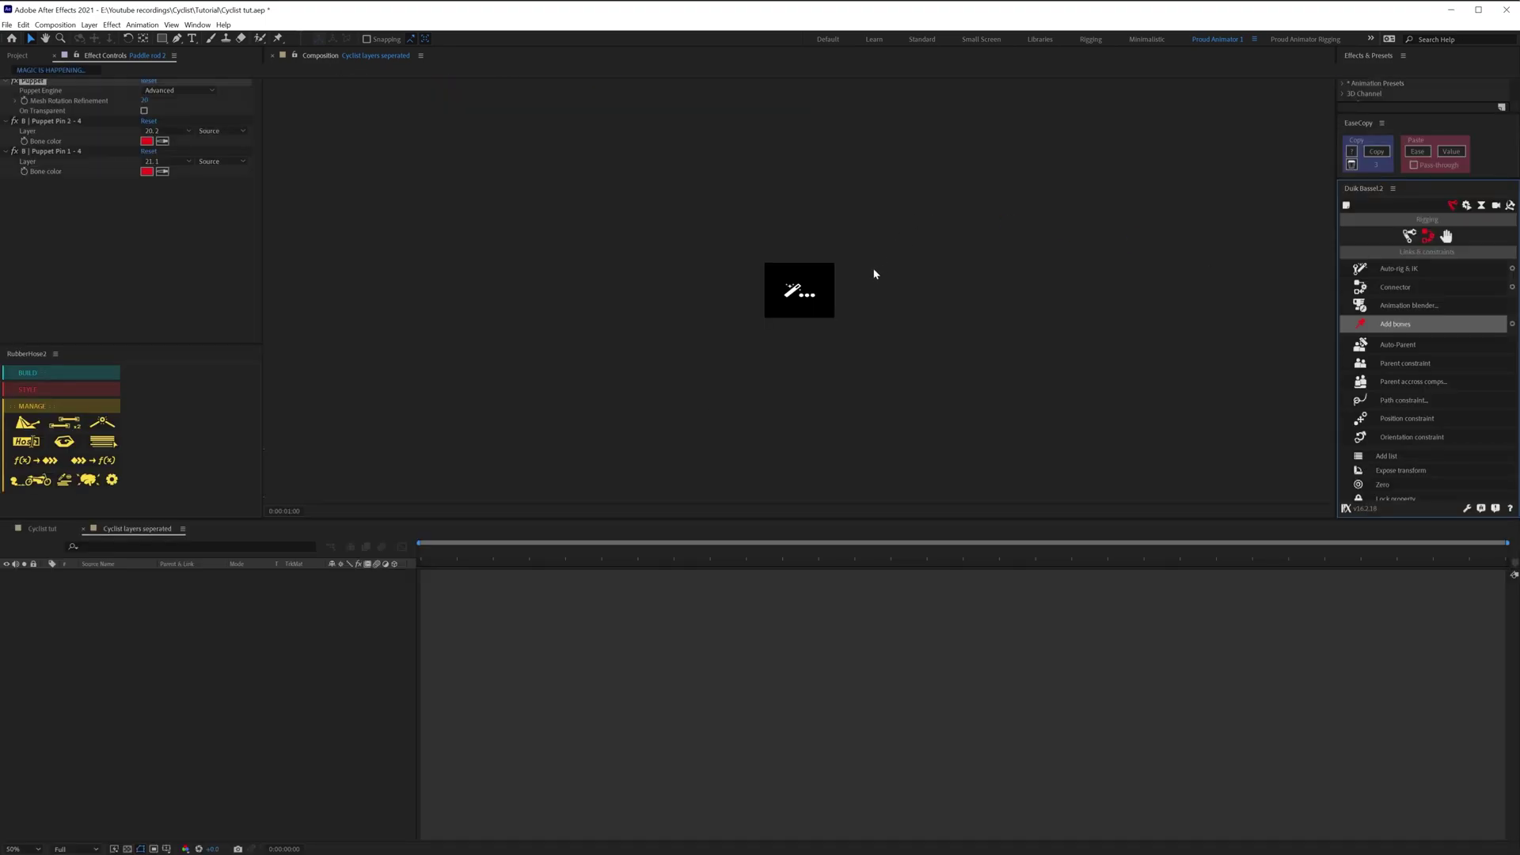
scroll(193, 777, down, 3)
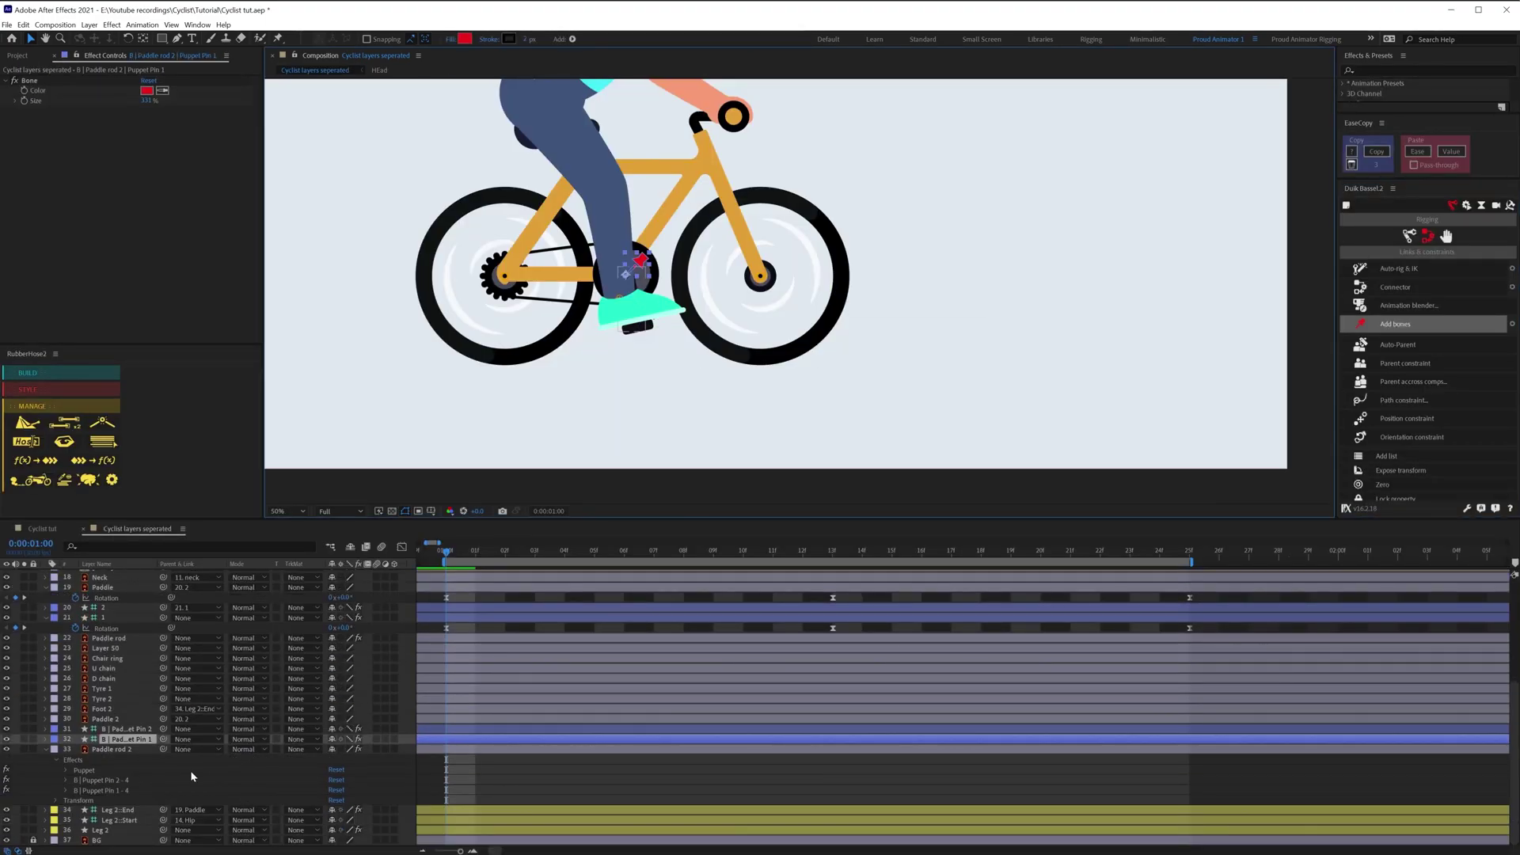
- Rename the Paddle rod 2 bones for Puppet Pin 1 and Puppet Pin 2 as 1 and 2
key(Return)
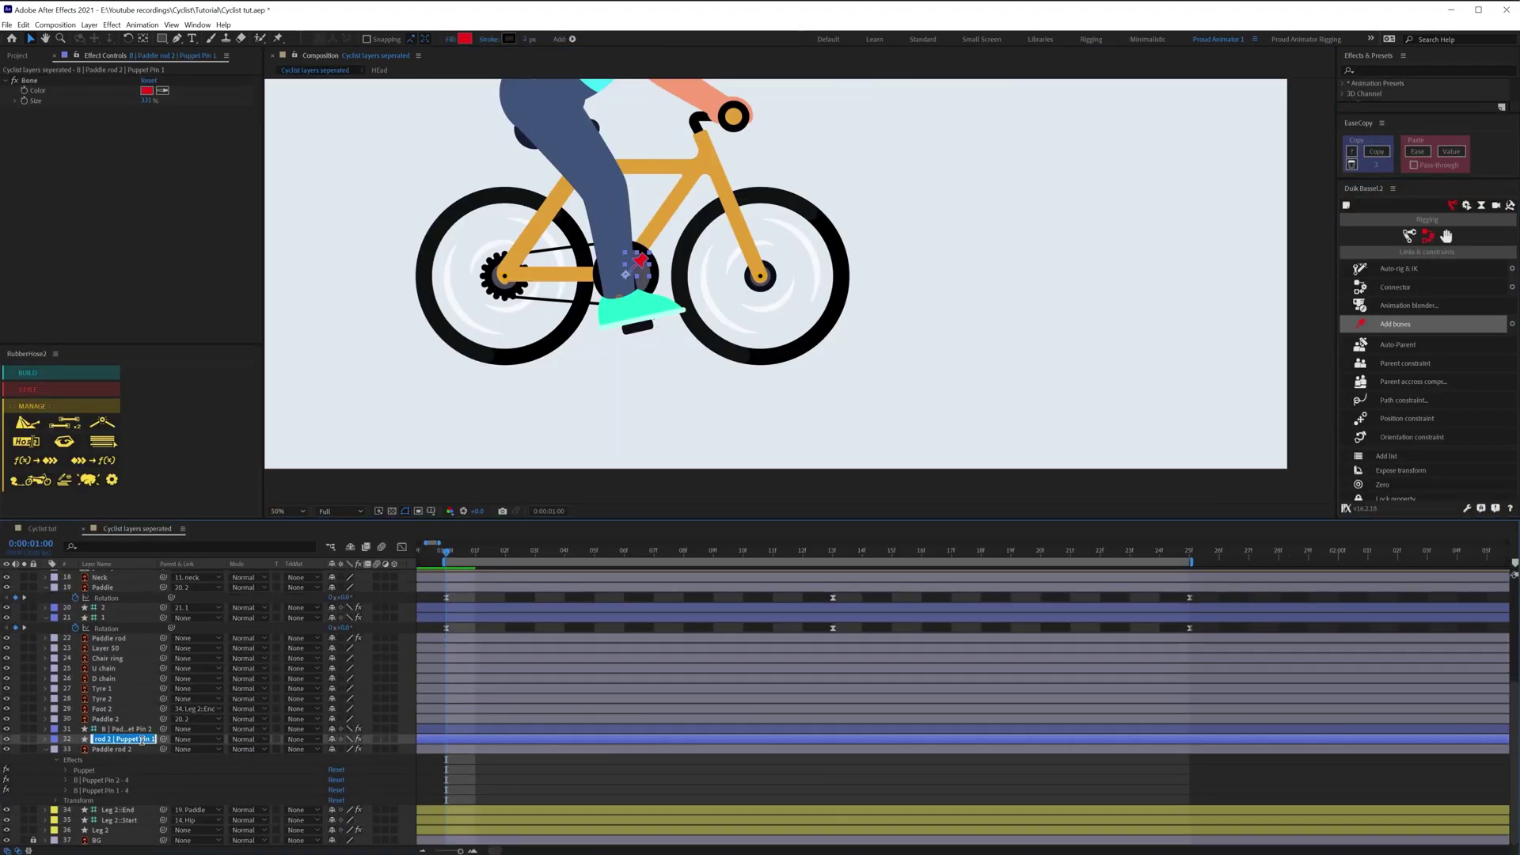
text(1)
key(Return)
key(ctrl+Up)
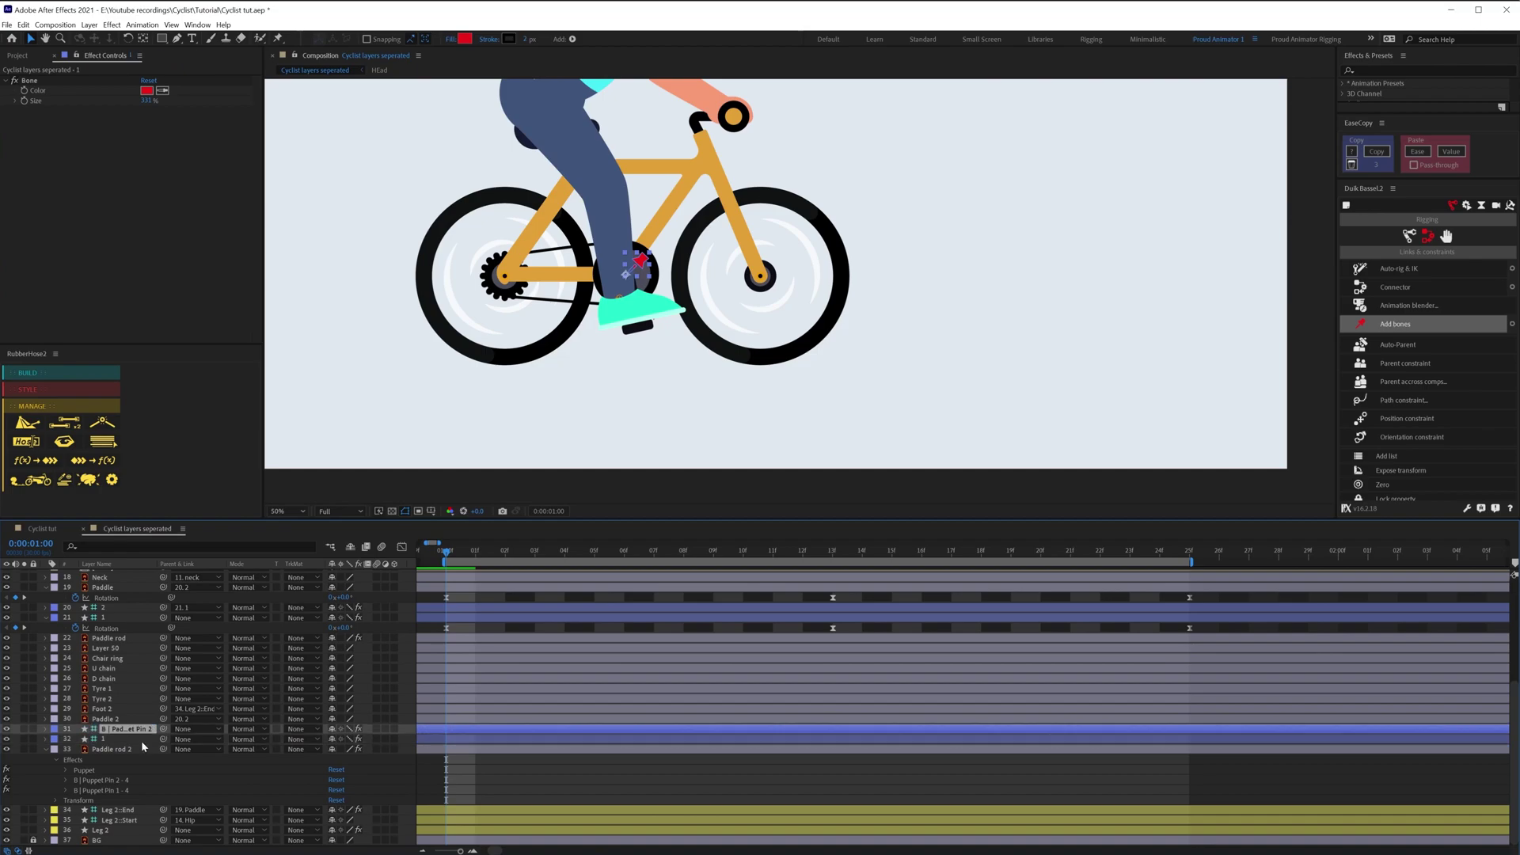
key(Return)
text(2)
key(Return)
- Parent Paddle 2 to the new bone 2 of the duplicated rod
click(123, 718)
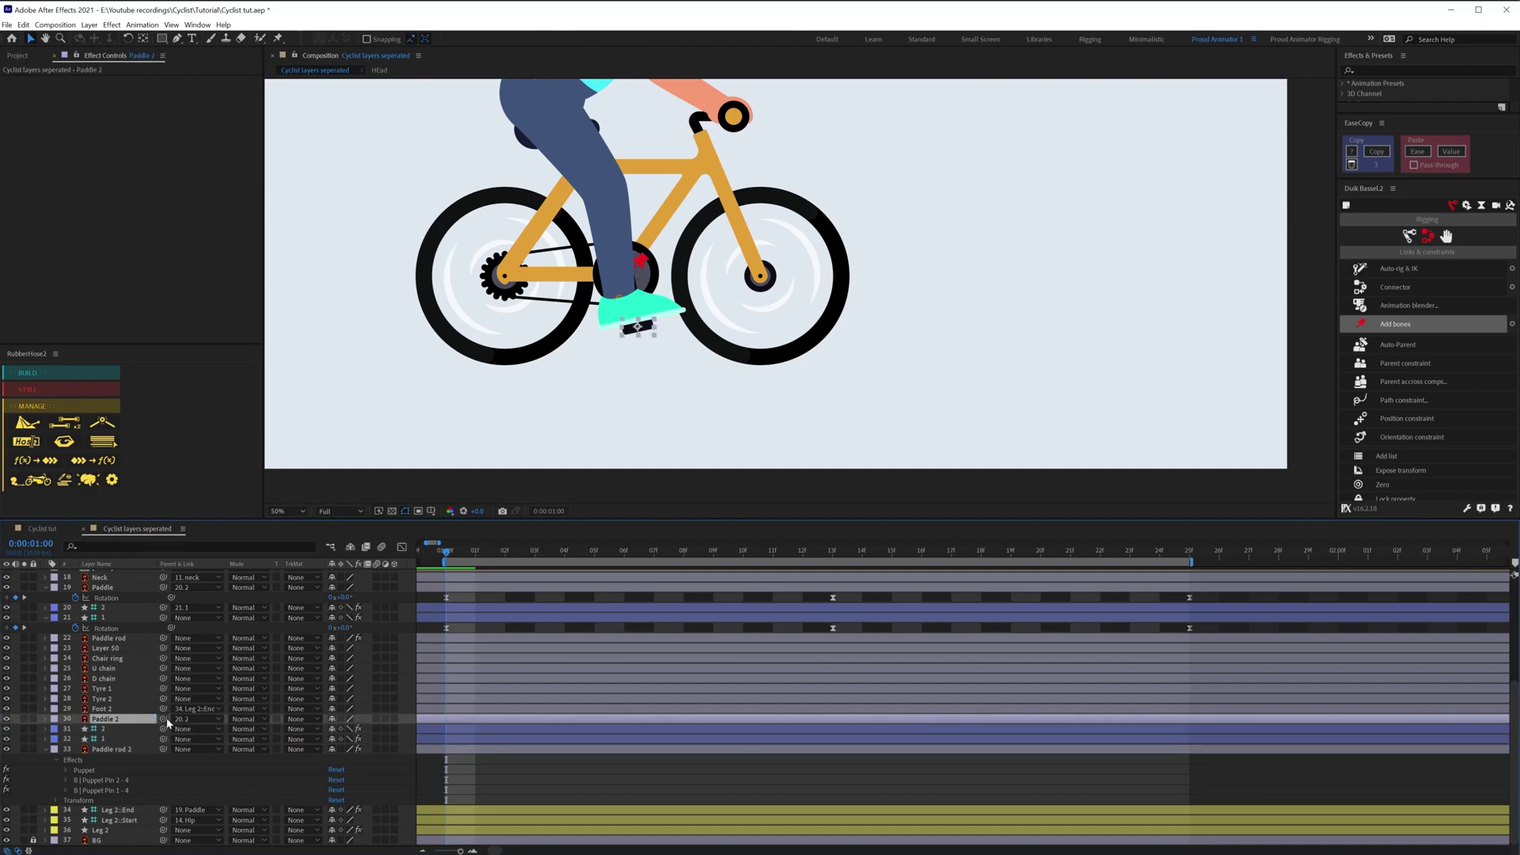
drag(164, 719, 115, 735)
click(117, 730)
- Copy the original bone 1's rotation keyframes onto the new bone 1 at 0:00:01:00
click(112, 740)
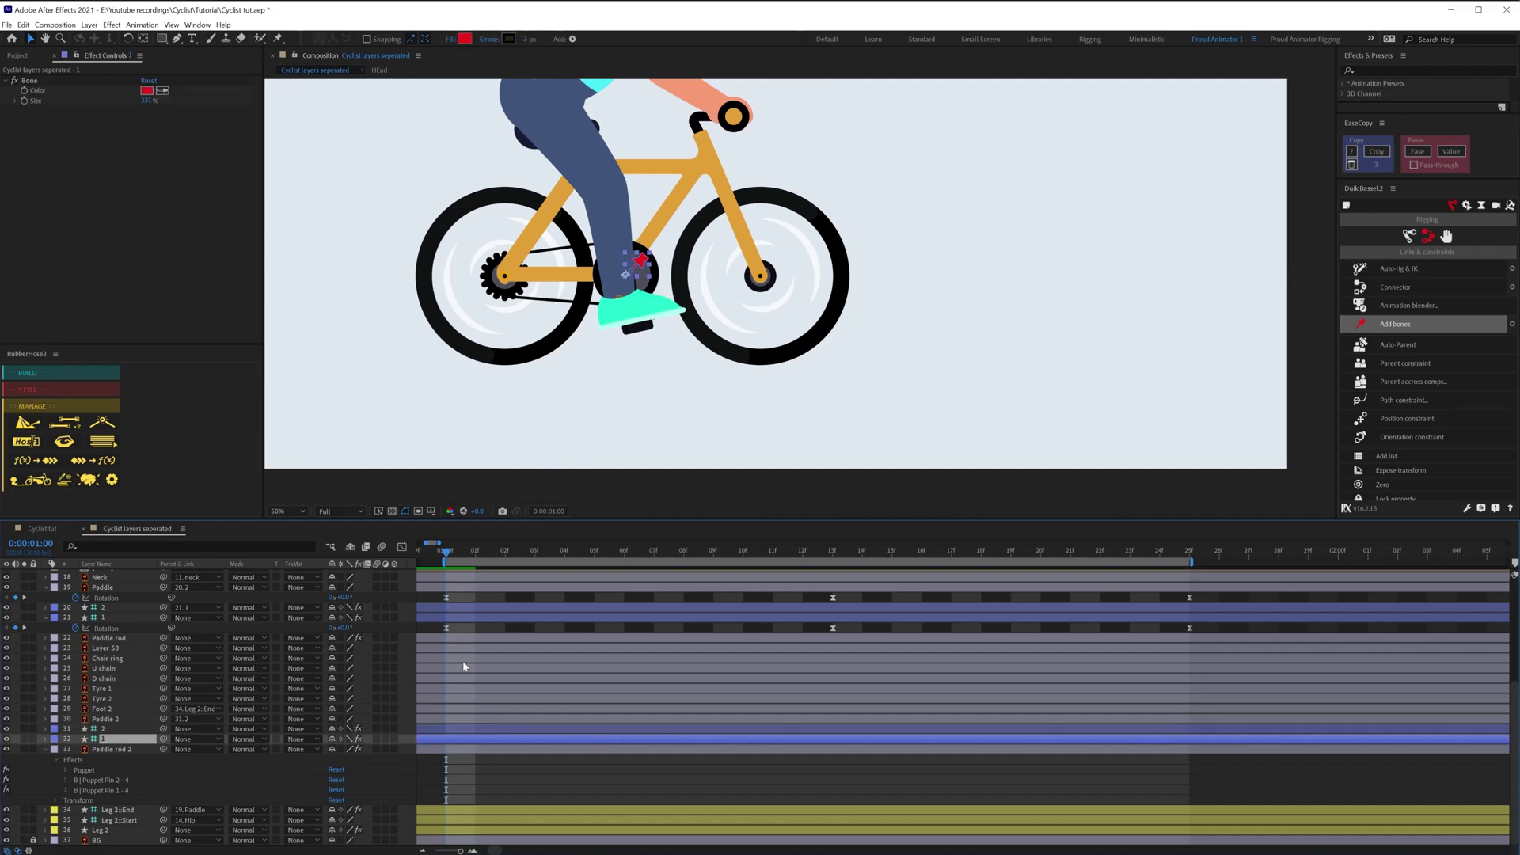
click(118, 629)
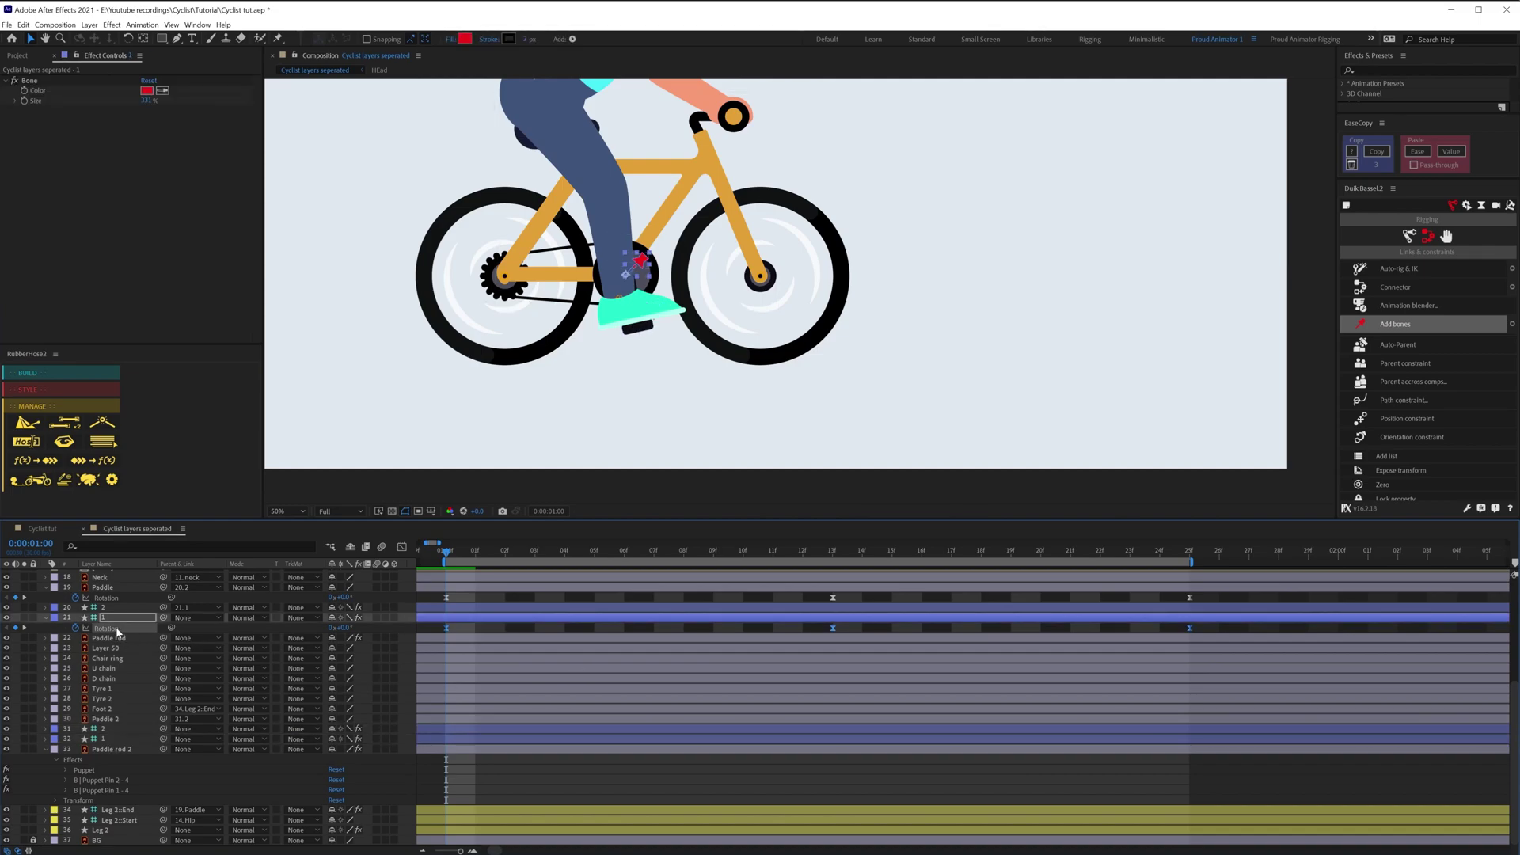
click(106, 740)
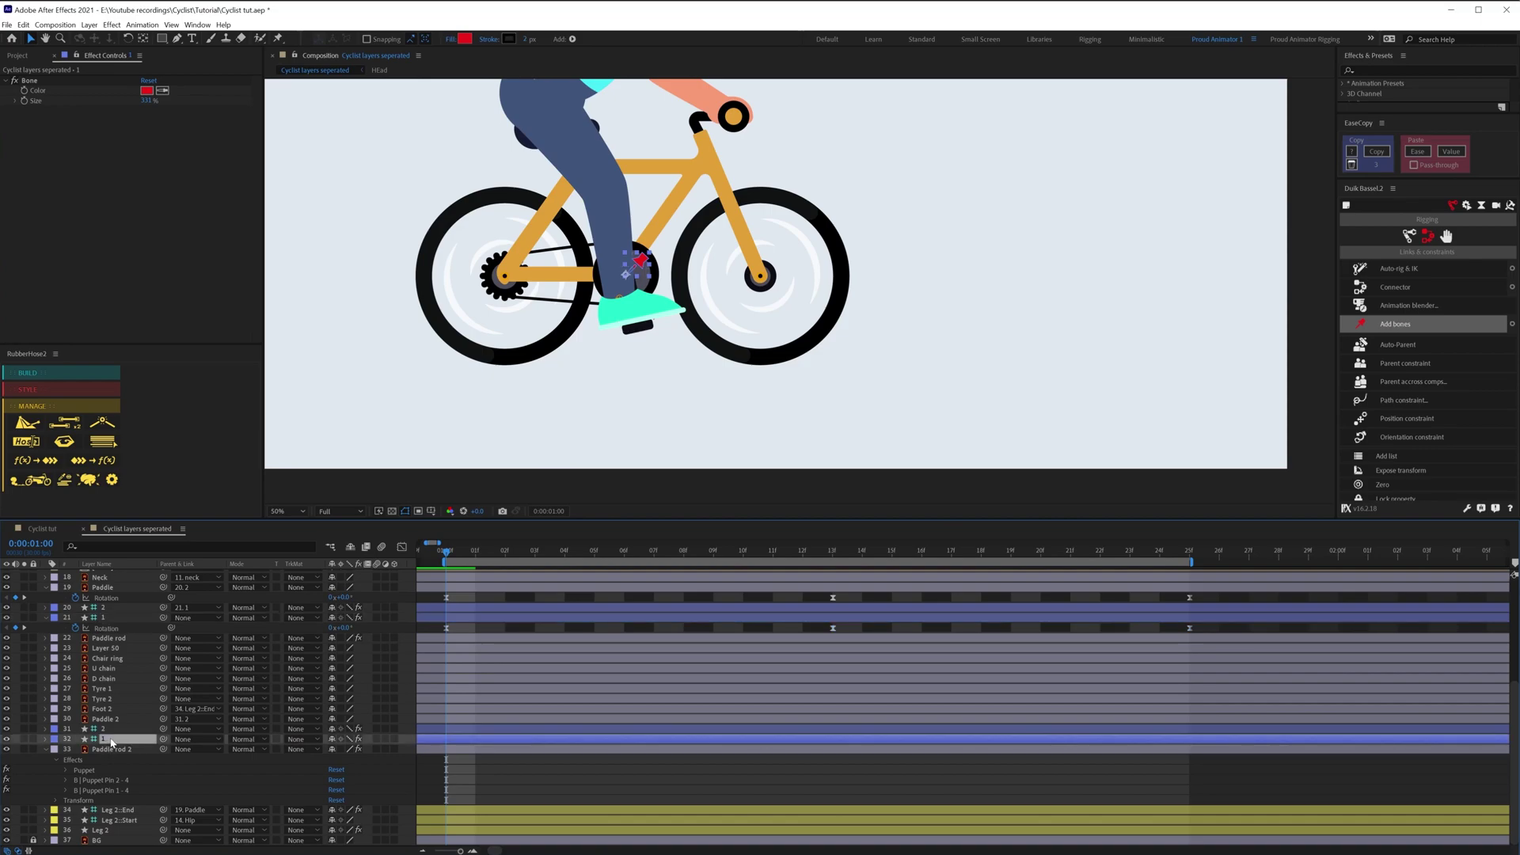
key(Return)
- Copy the Paddle's rotation keyframes onto Paddle 2, reveal the keyframed properties and collapse Paddle rod 2
click(104, 599)
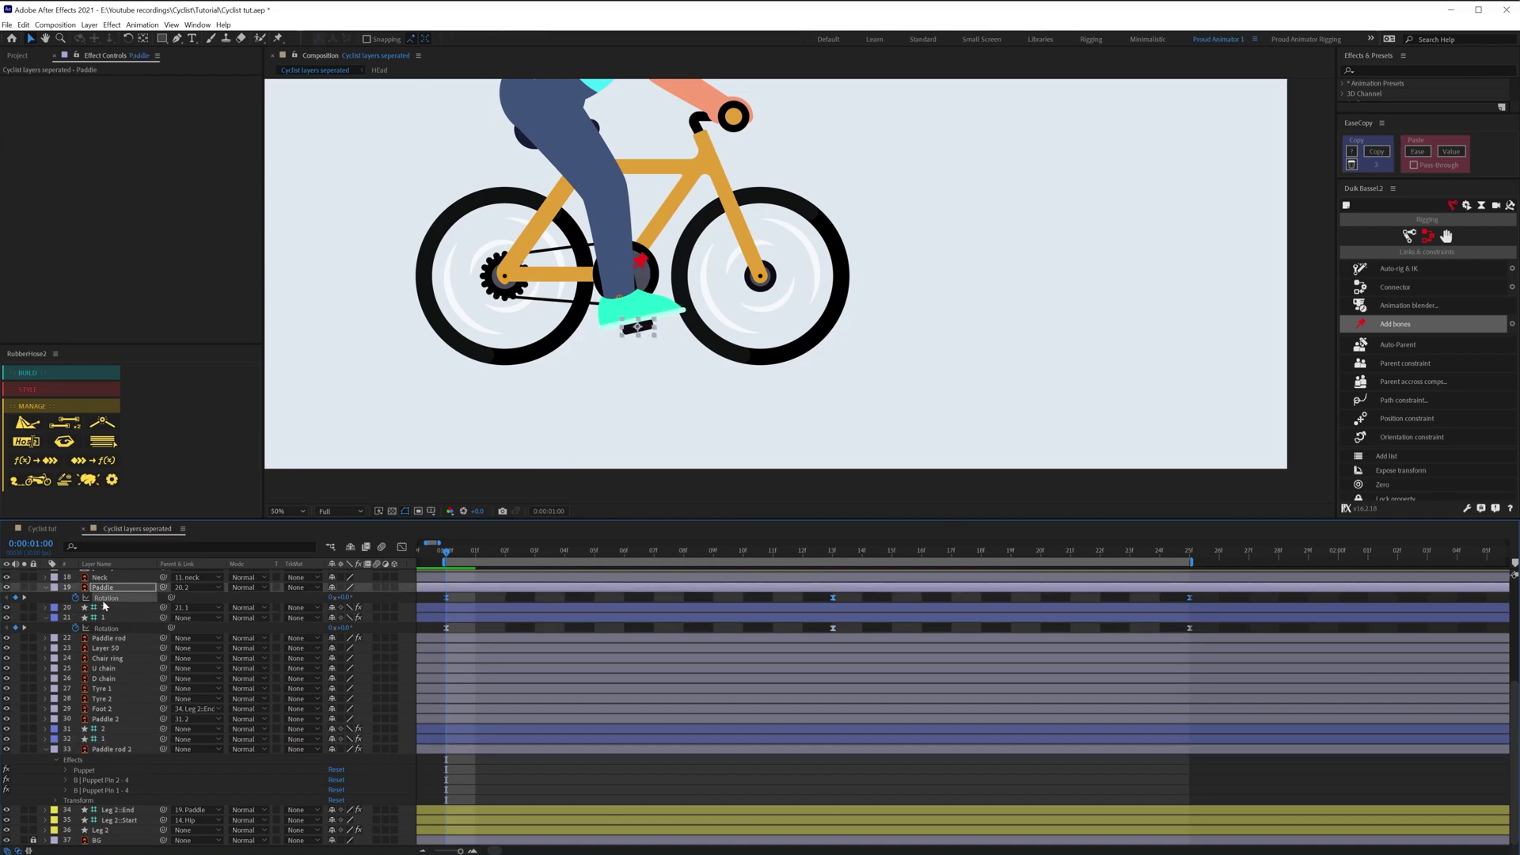
click(108, 720)
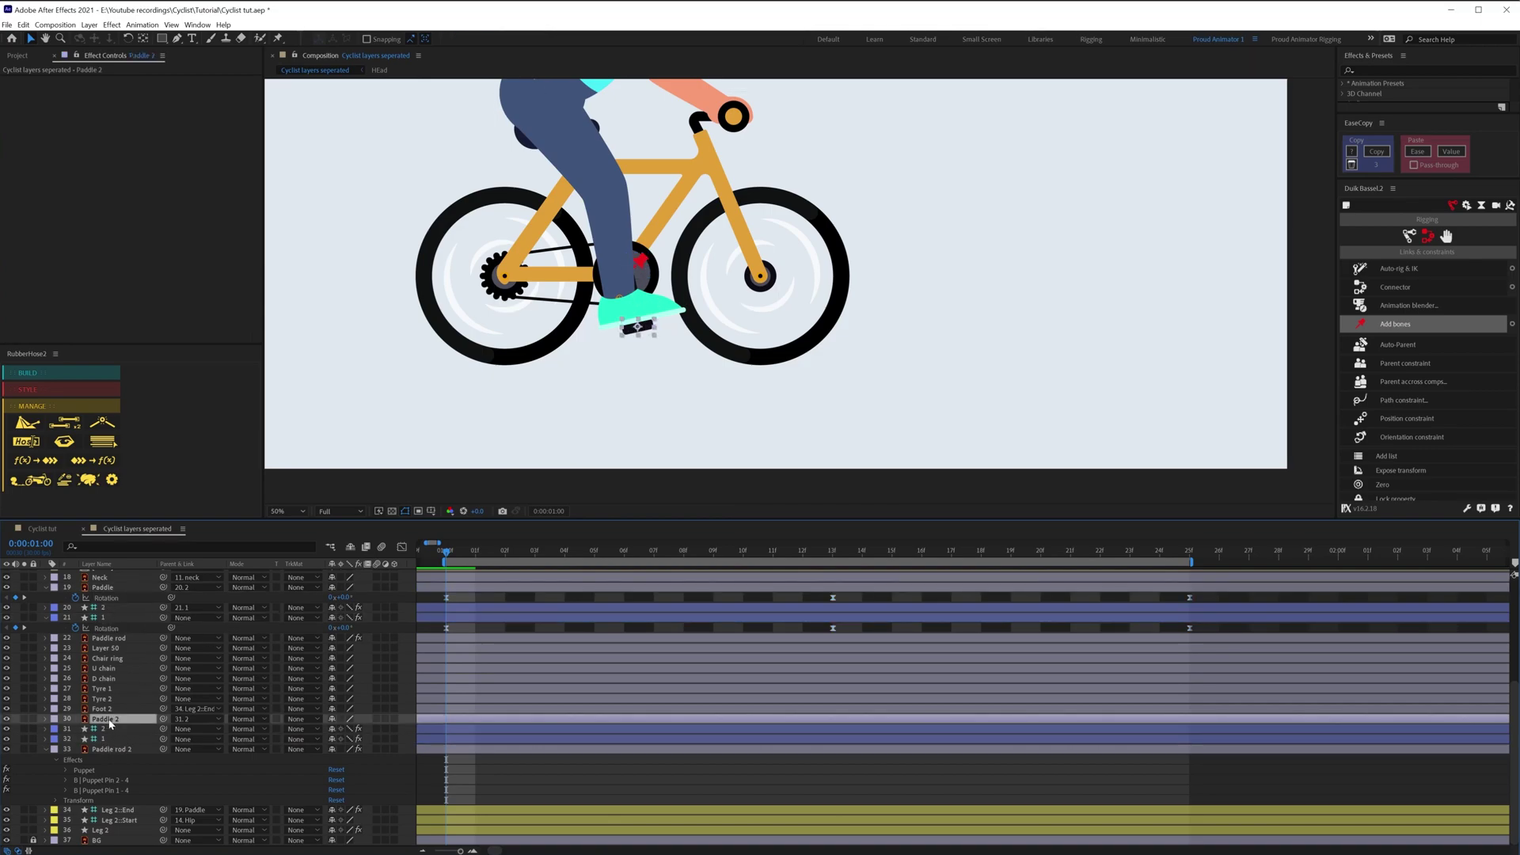
click(532, 762)
key(u)
scroll(502, 743, up, 1)
scroll(502, 743, down, 4)
click(46, 679)
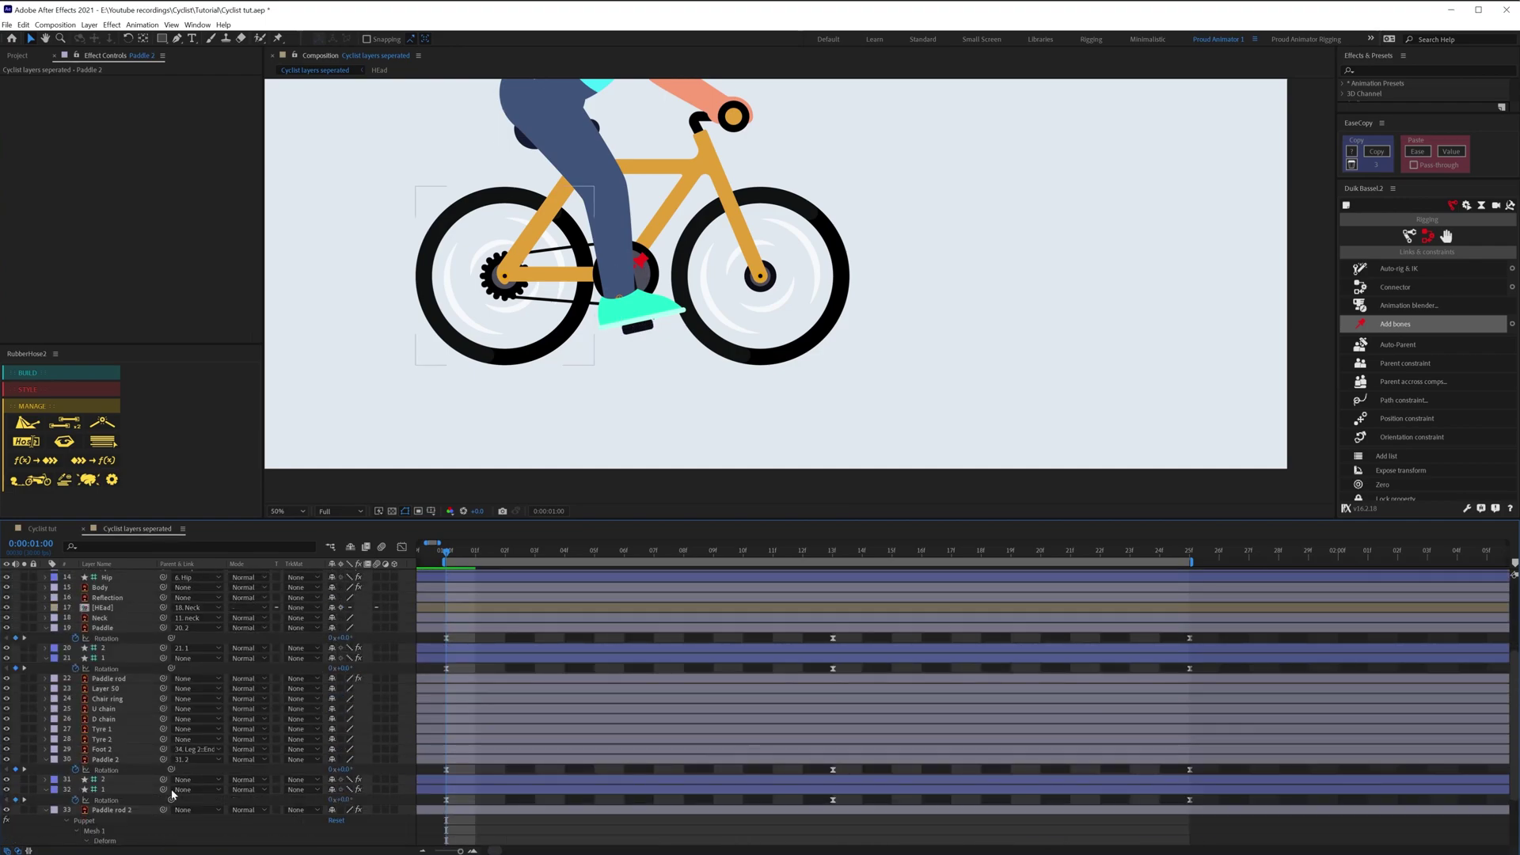
click(46, 810)
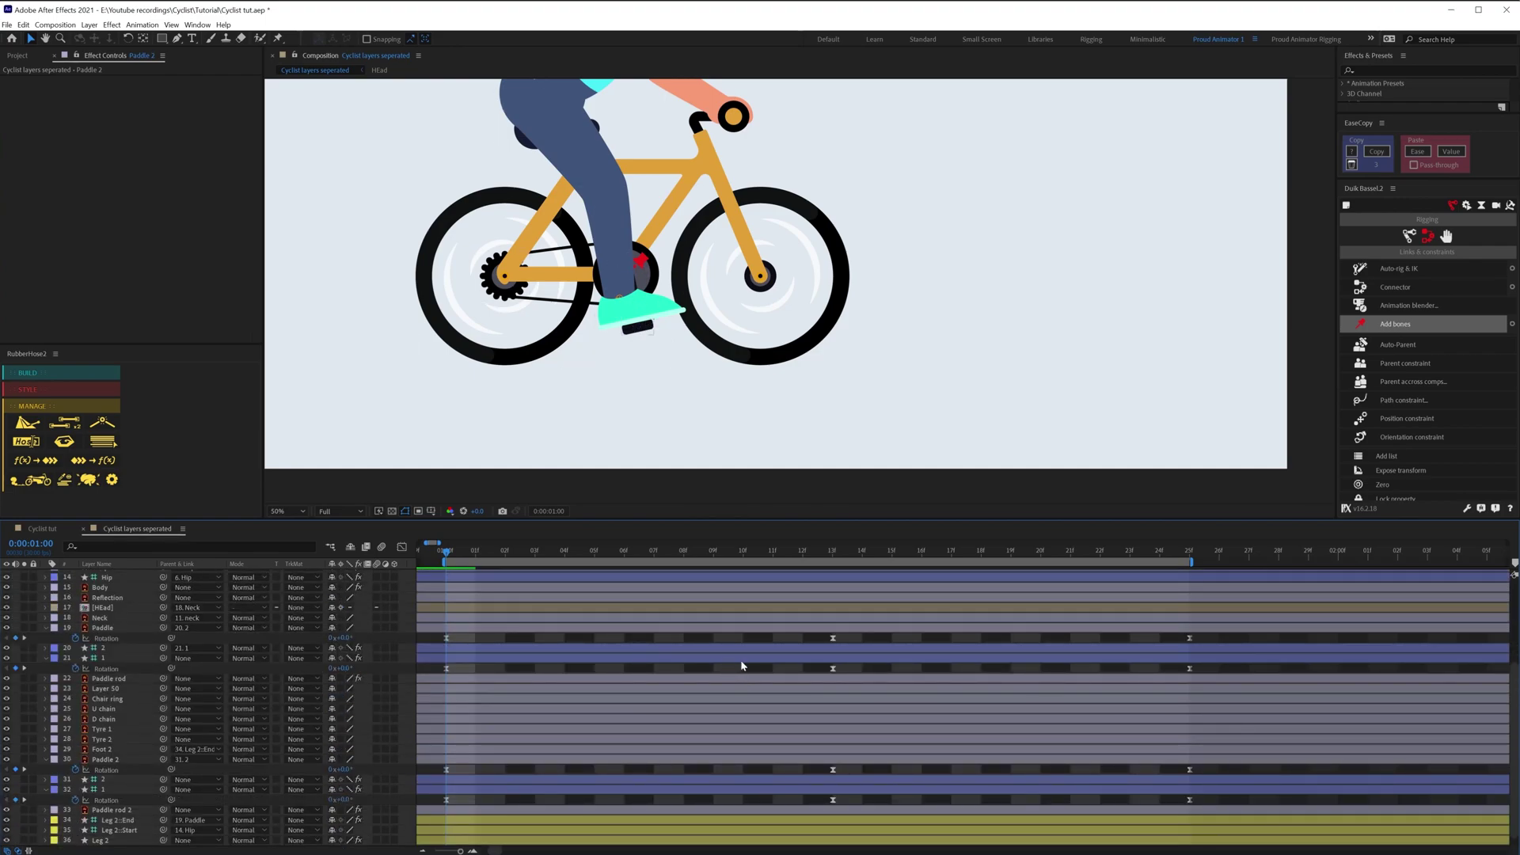
- Apply the expression loopIn()+loopOut()-value; to the Rotation of Paddle, Paddle 2 and bone 1 of both paddle rods
alt+click(75, 637)
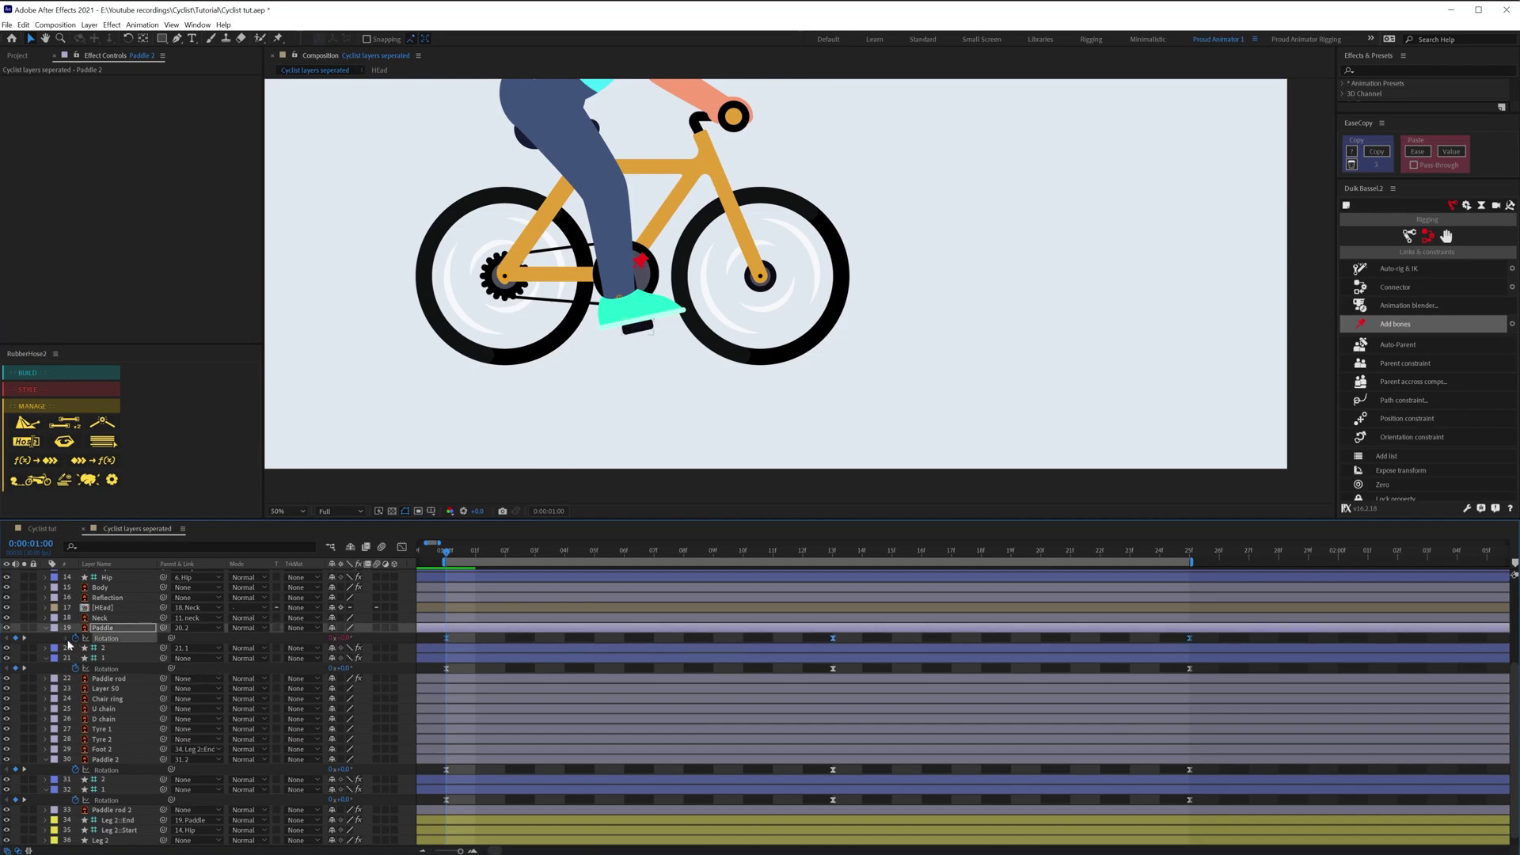
text(loopIn()+loopOut()-value;)
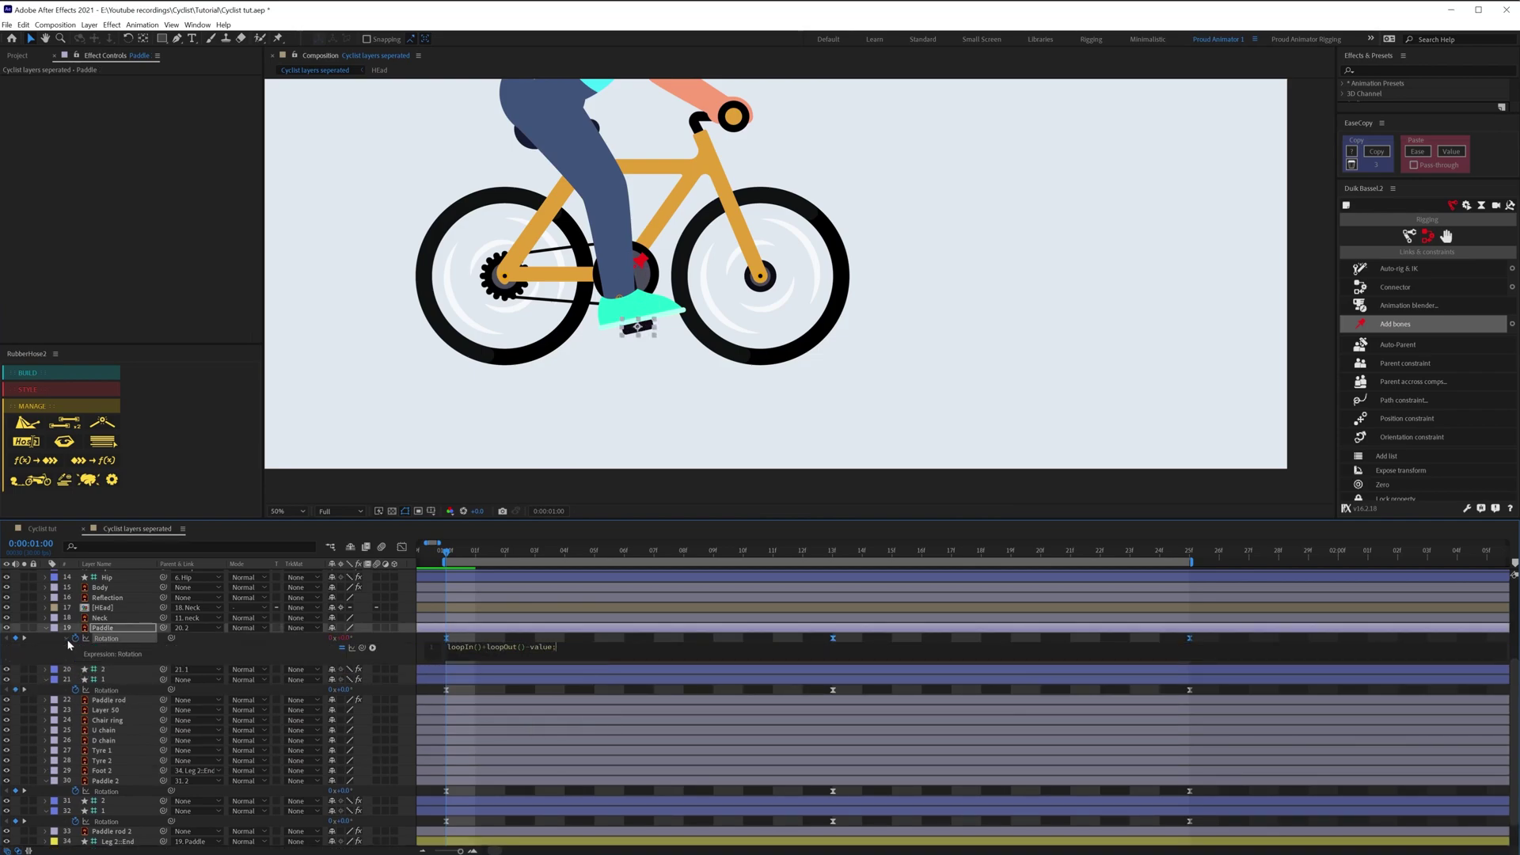
key(ctrl+a)
key(ctrl+c)
alt+click(75, 690)
key(ctrl+v)
alt+click(75, 812)
key(ctrl+v)
scroll(292, 747, down, 3)
alt+click(76, 790)
key(ctrl+v)
click(916, 579)
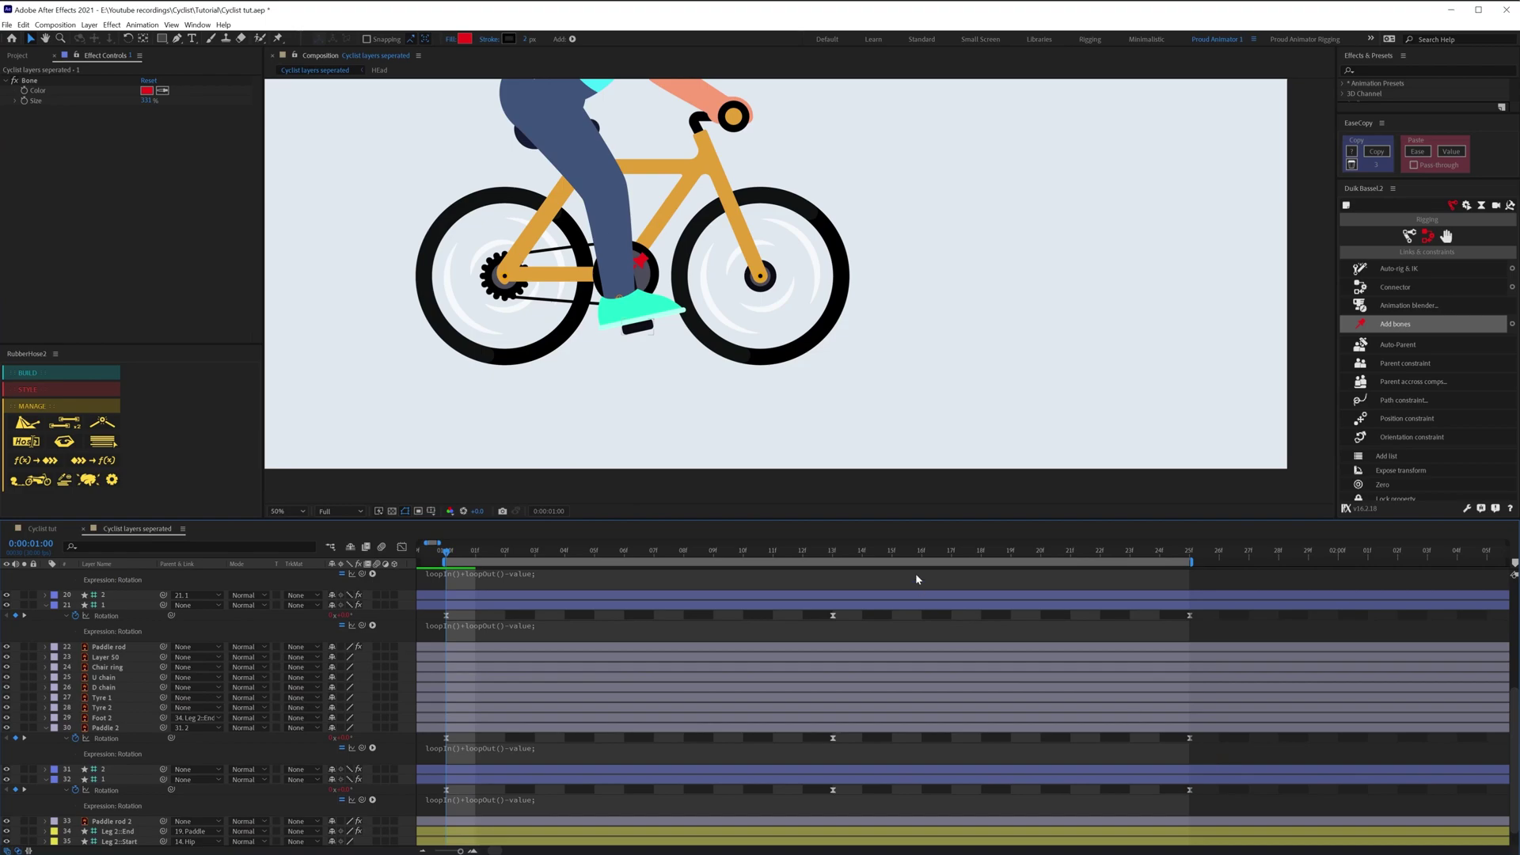
- Try to shift the rotation keyframes of Paddle 2 and the duplicated rod's bone 1 to start at 0:00:01:13
click(833, 554)
mouse_move(1215, 742)
mouse_down()
mouse_move(923, 815)
mouse_move(424, 814)
mouse_move(440, 799)
mouse_up()
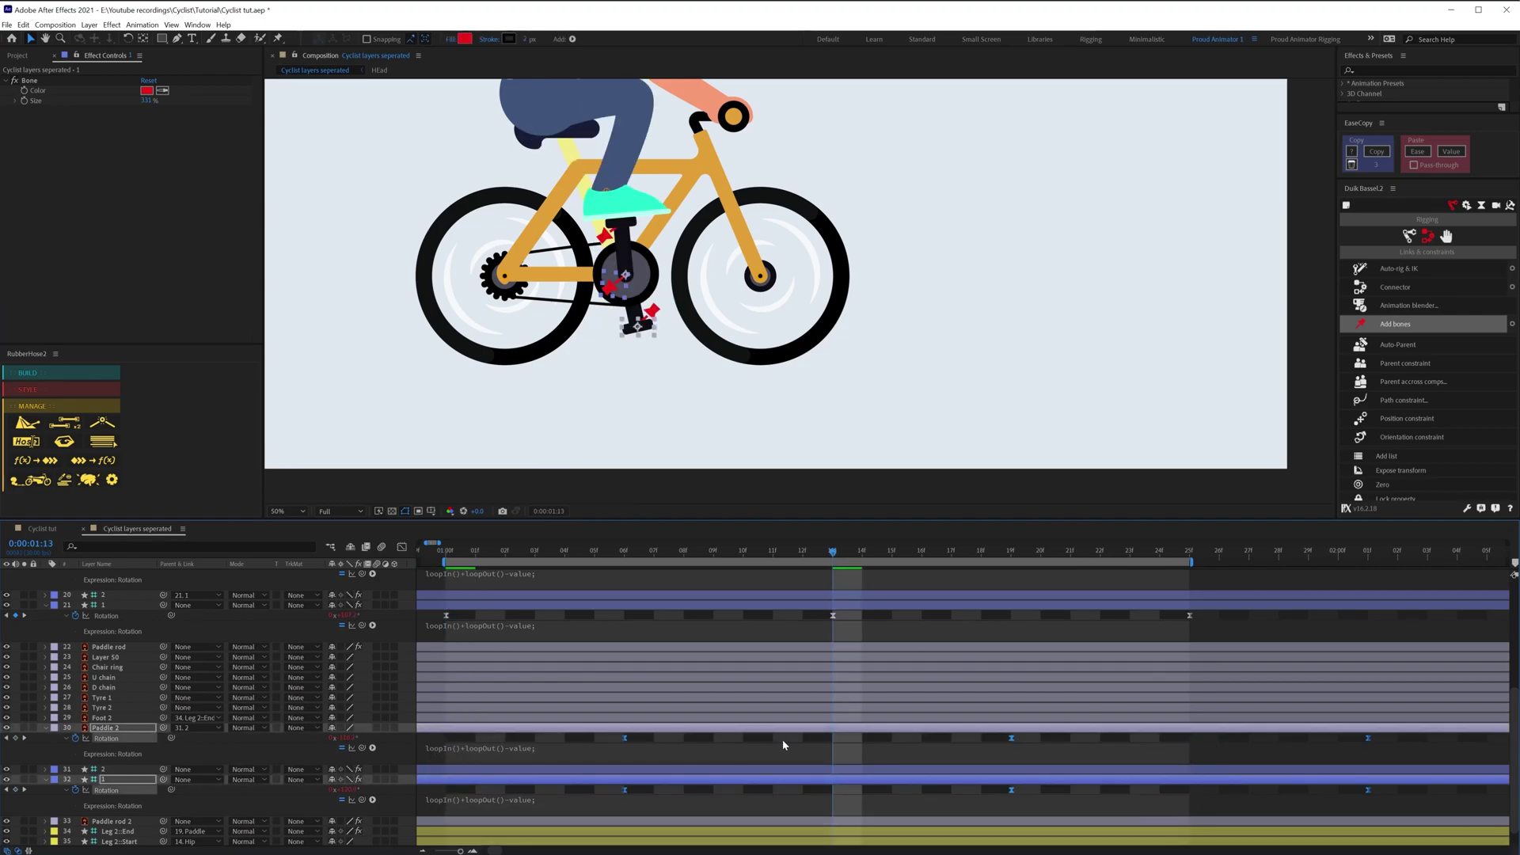
drag(625, 738, 833, 738)
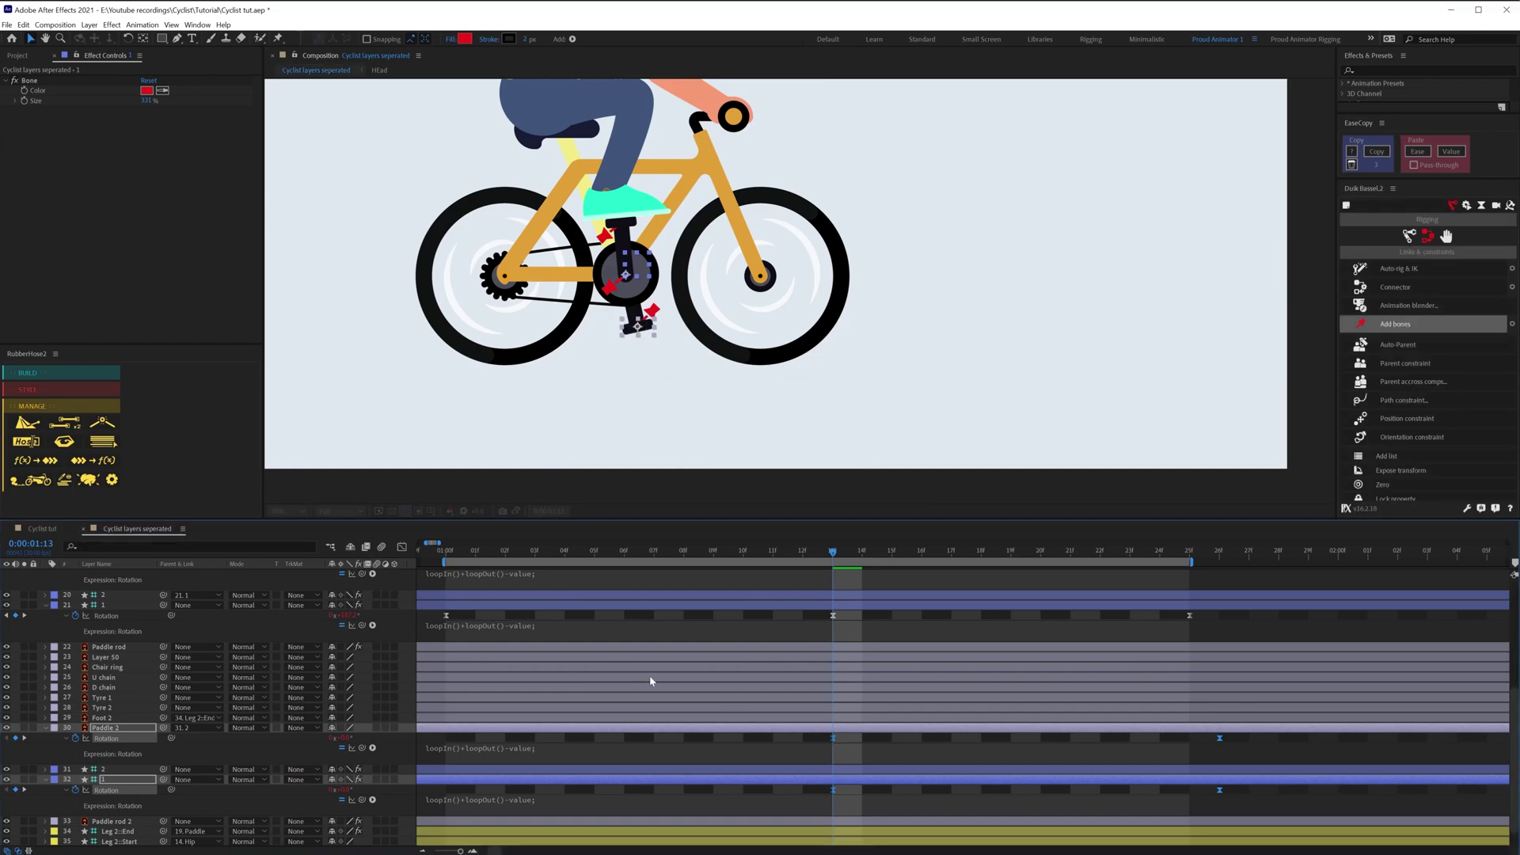
key(ctrl+z)
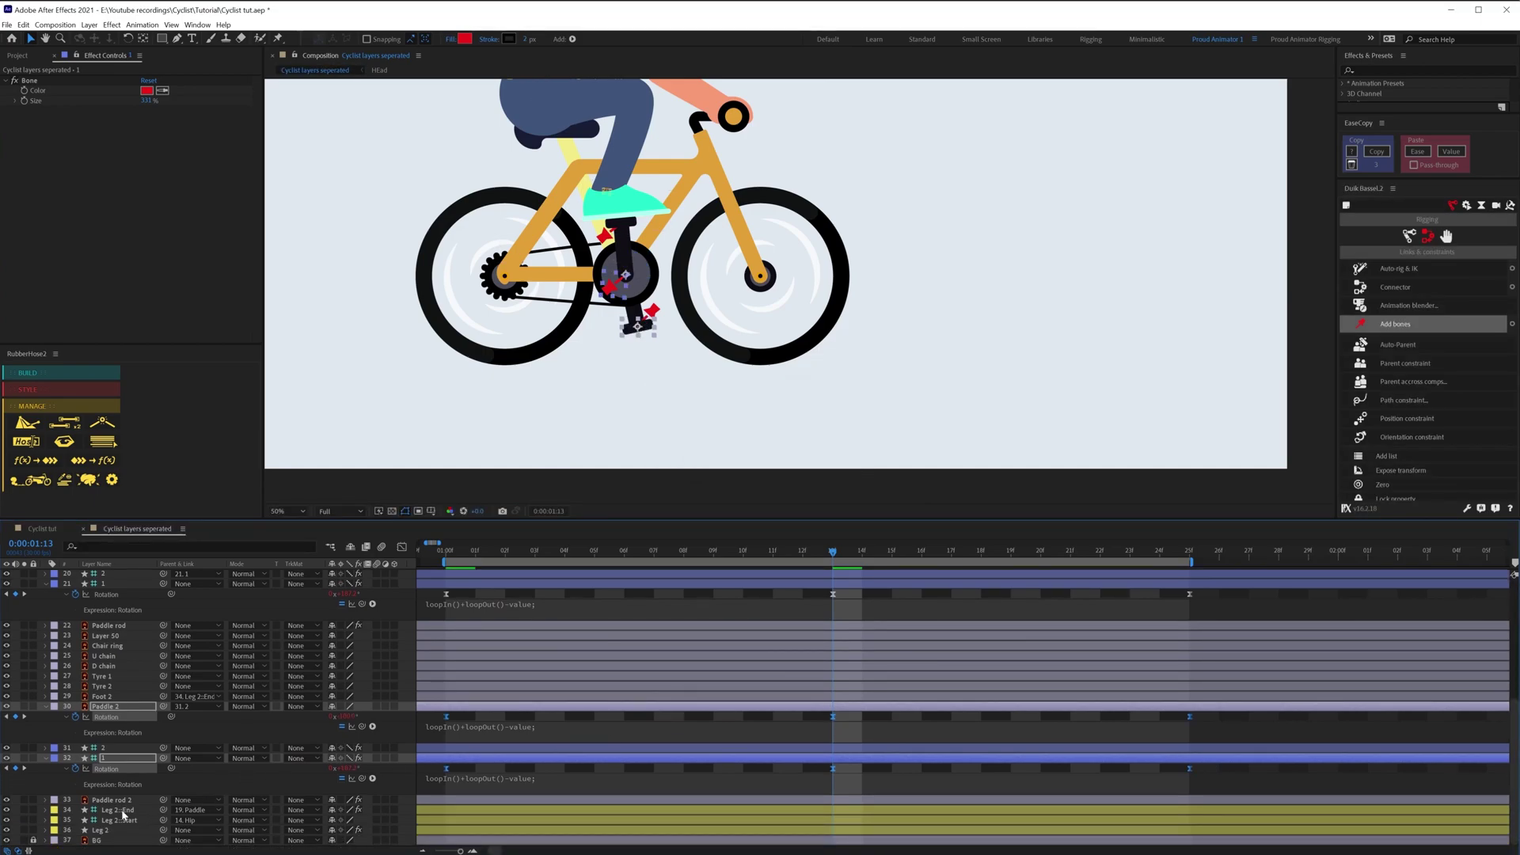
- At 0:00:01:00, parent Leg 2::End to Paddle 2 and the duplicated rod's bone 2 to its bone 1
click(124, 812)
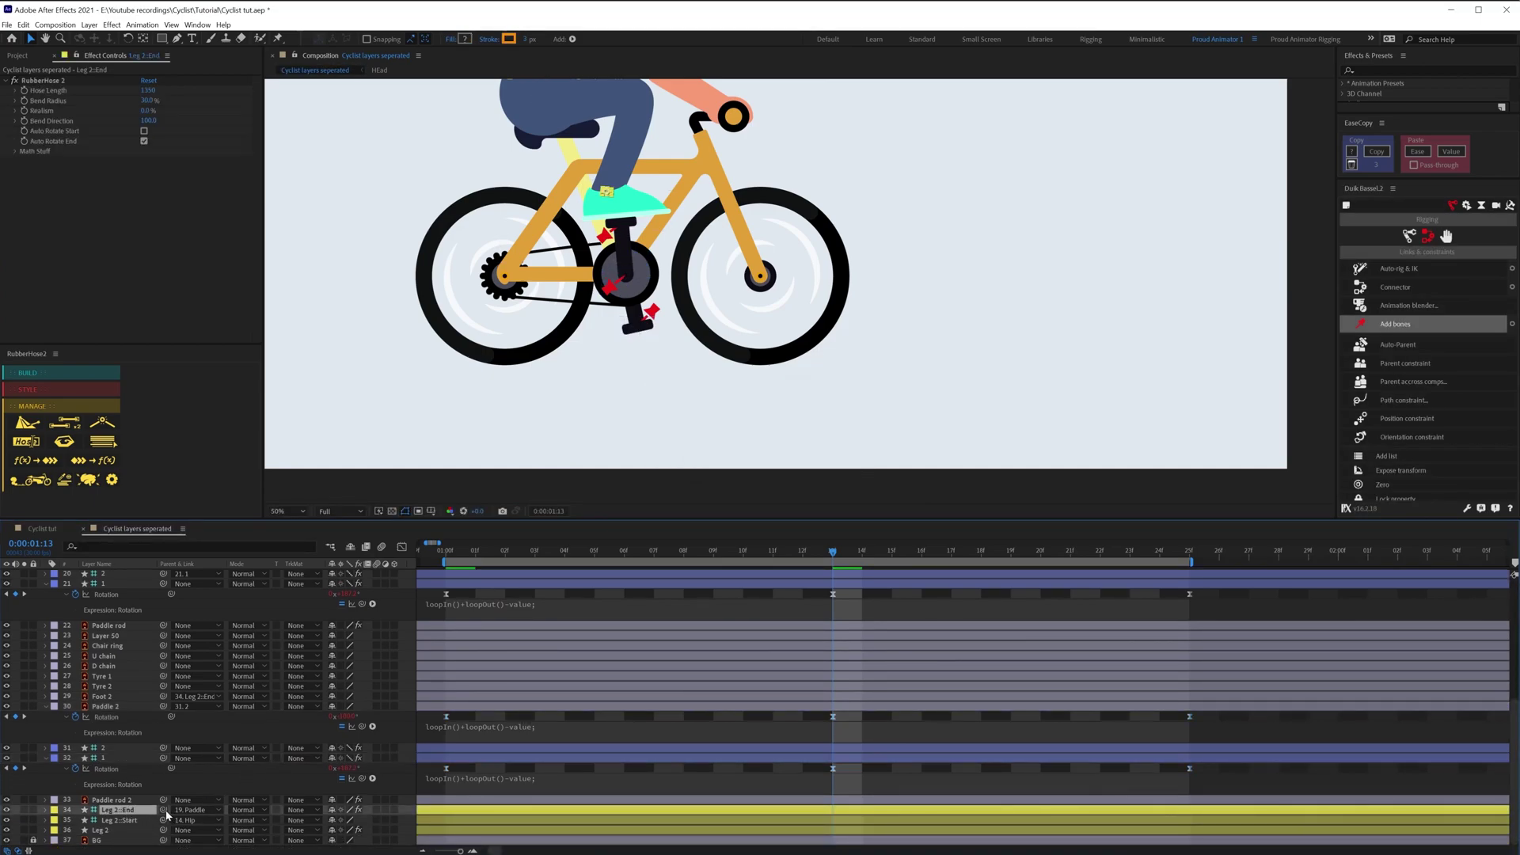
key(Home)
drag(163, 810, 119, 707)
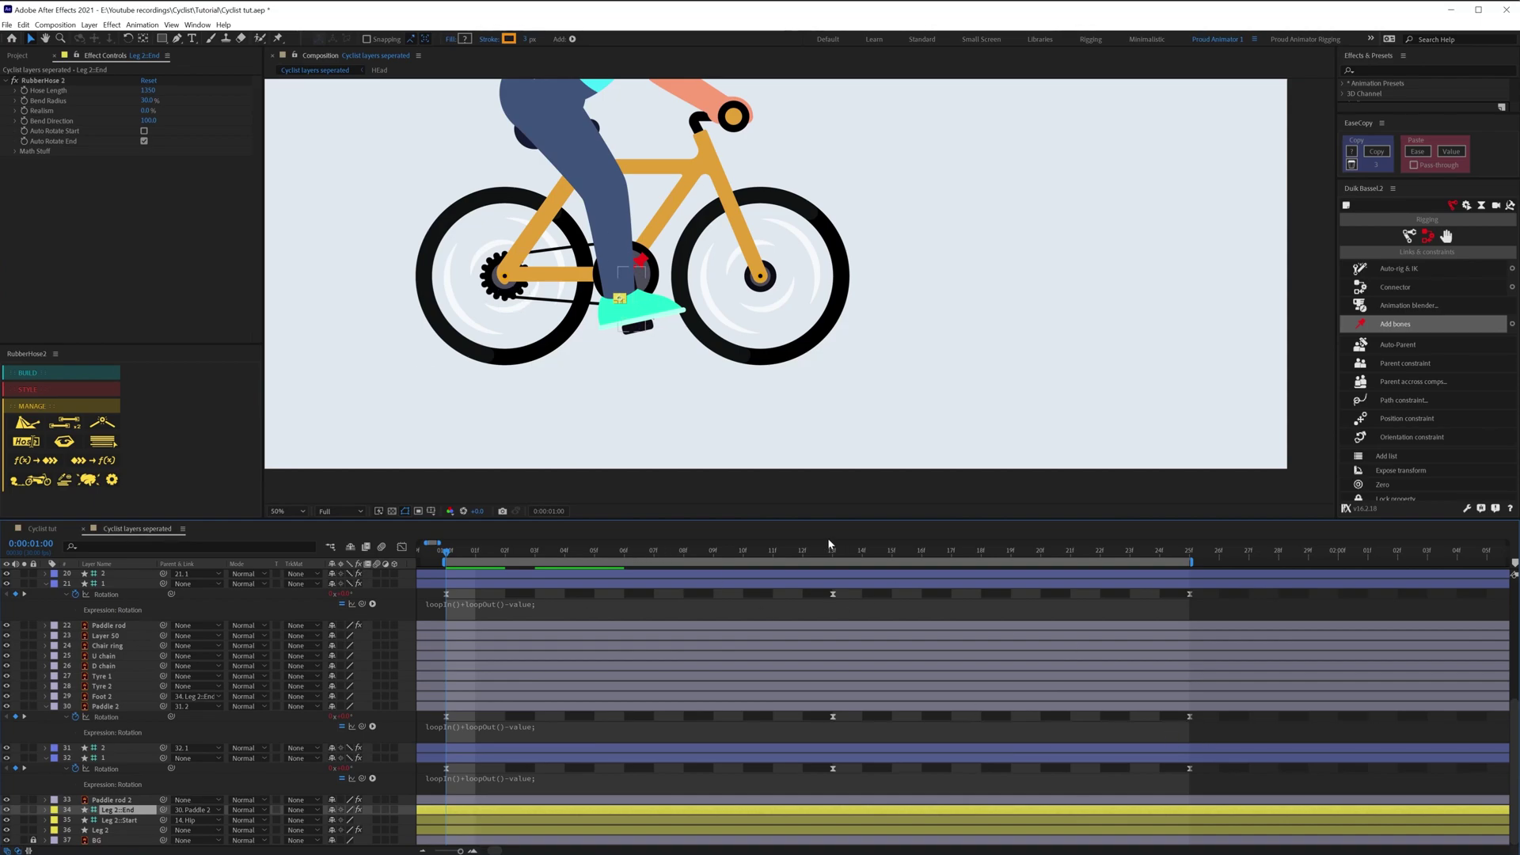
drag(823, 557, 449, 559)
- Offset the rotation keyframes of Paddle 2 and the duplicated rod's bone 1 to start at 0:00:01:13, and preview the pedalling
drag(1216, 786, 513, 712)
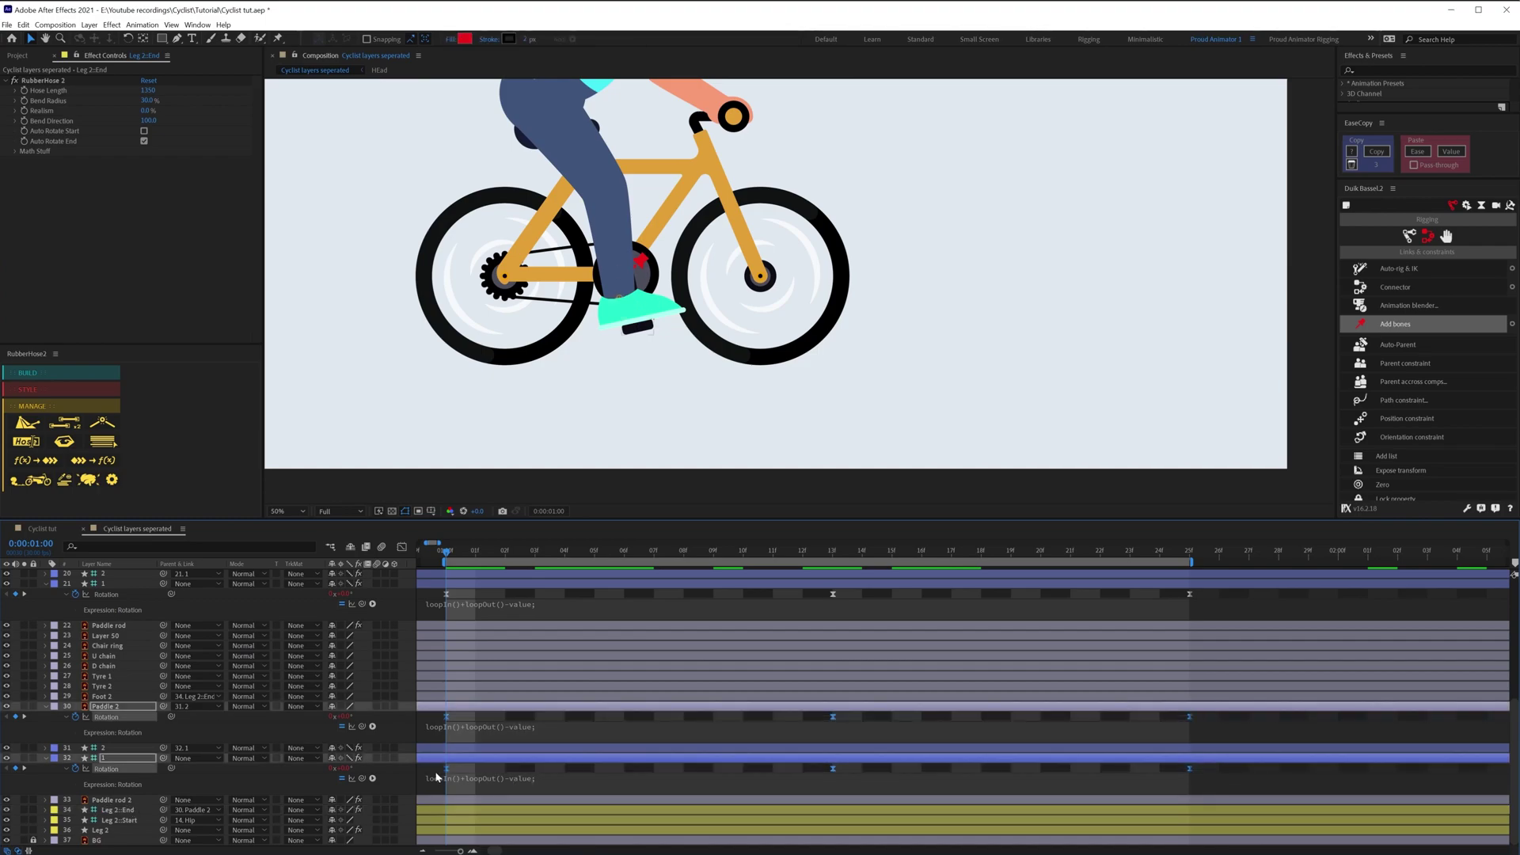
click(831, 554)
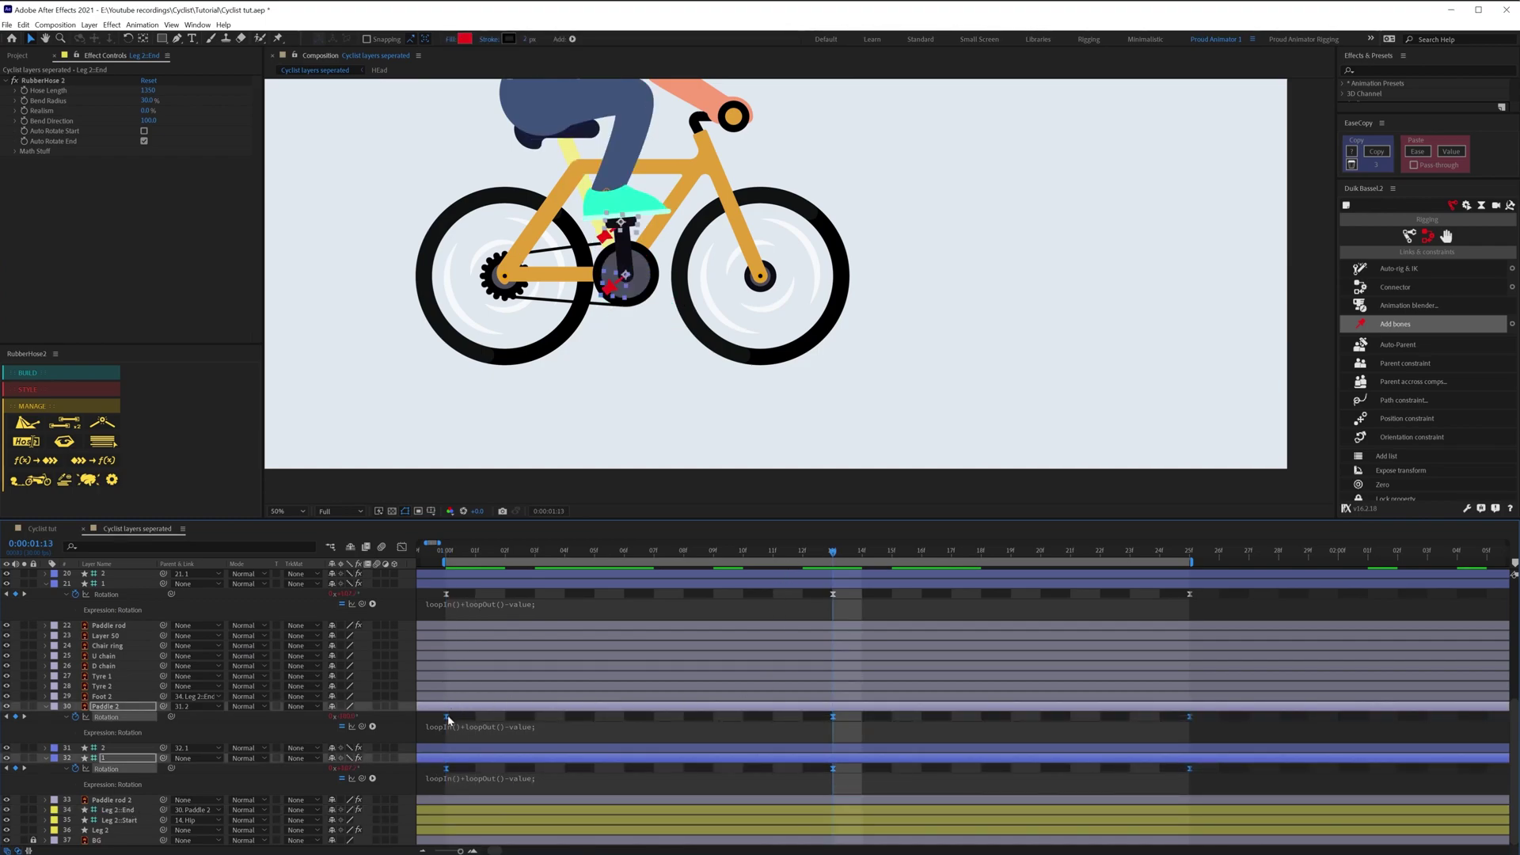
drag(447, 717, 833, 718)
click(738, 327)
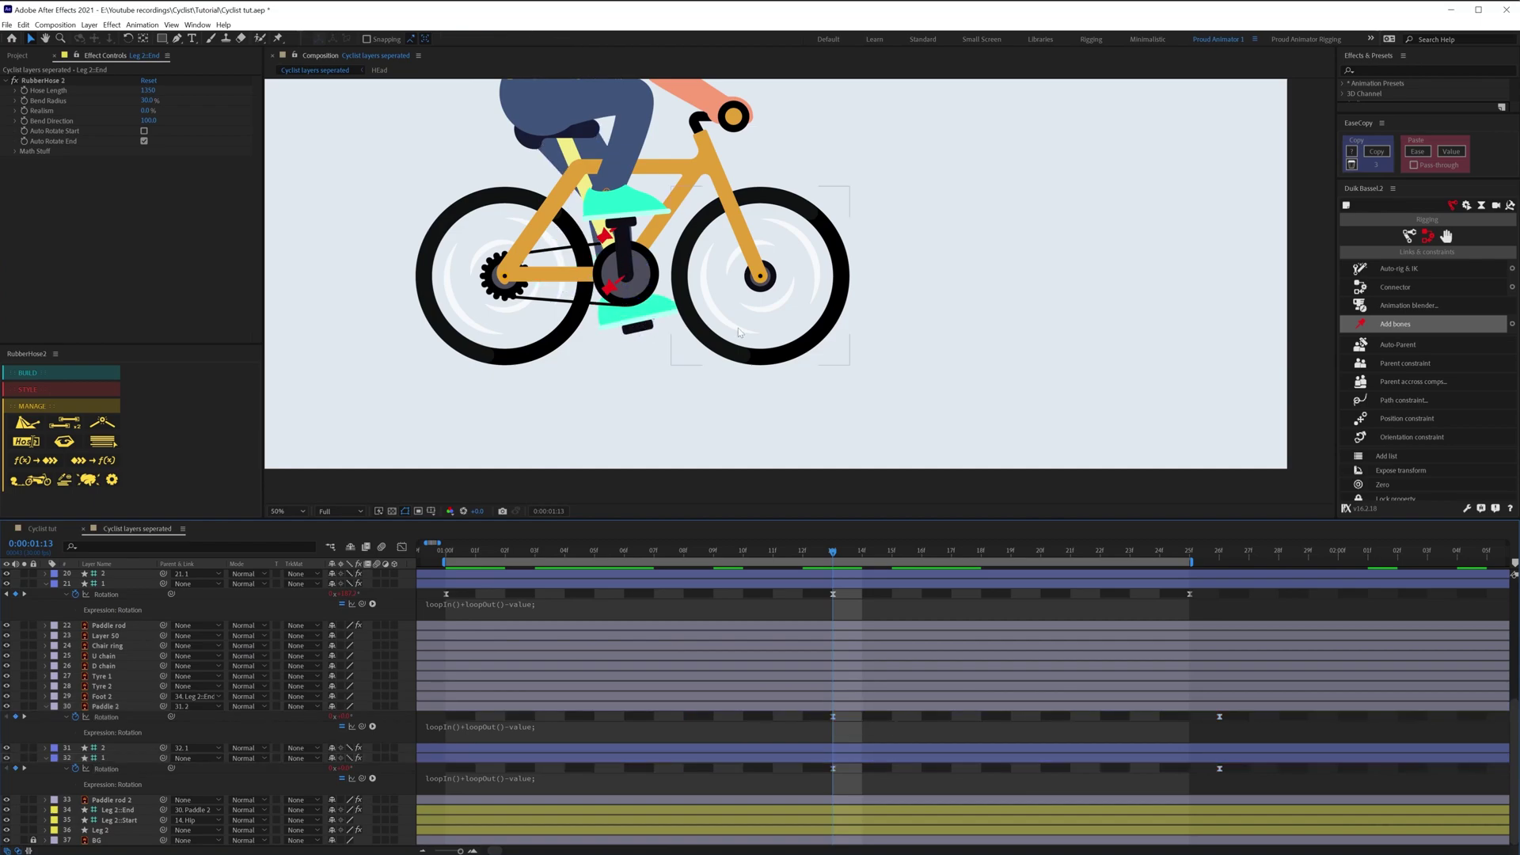
scroll(737, 328, down, 2)
key(space)
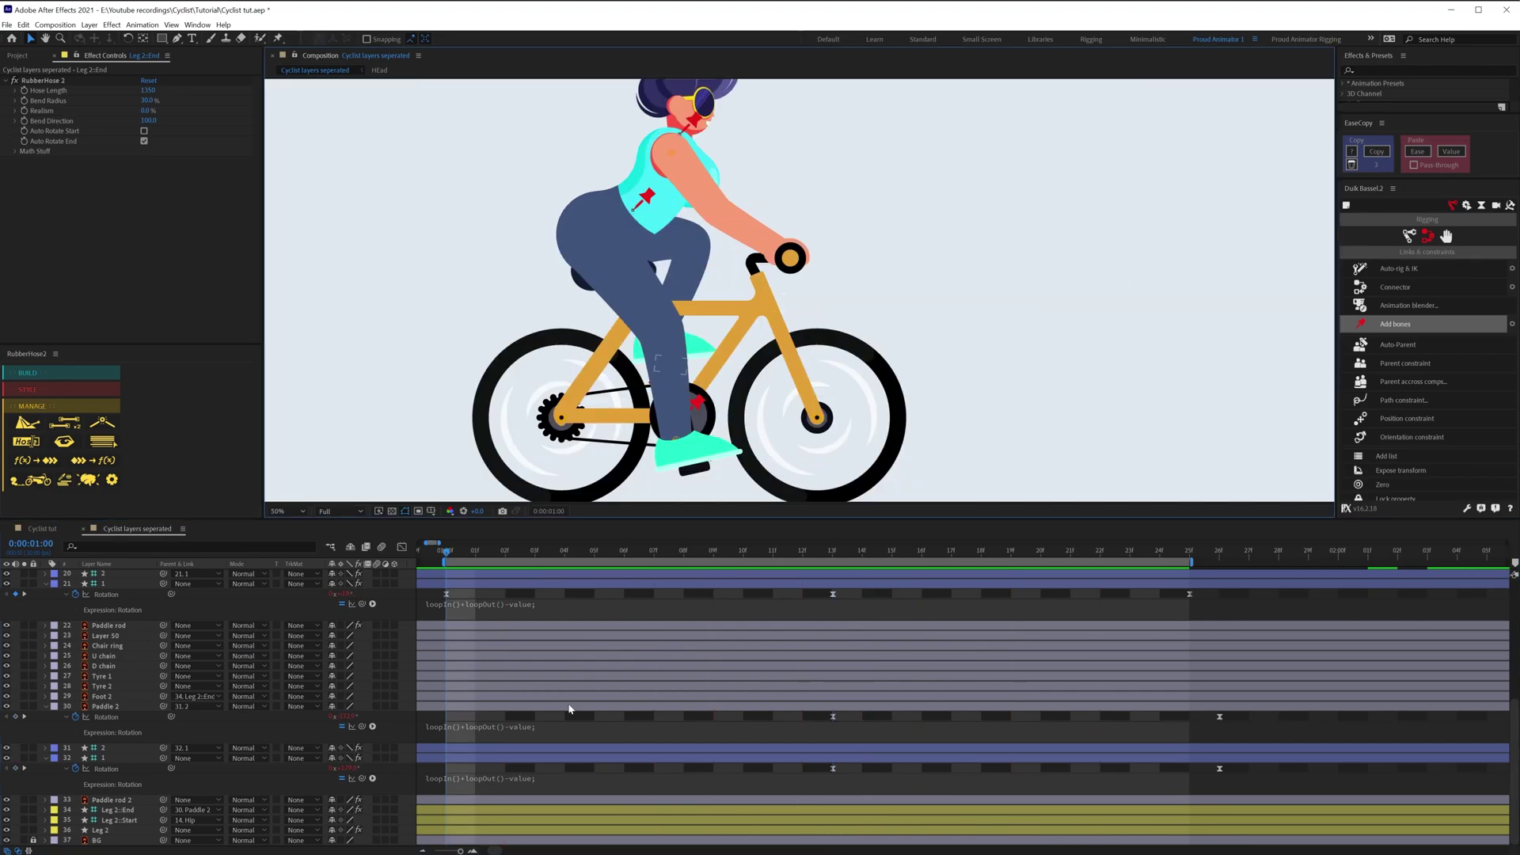
- Add Rotation keyframes at 0:00:01:00 to the Hip, spine, chest and neck bones
scroll(570, 708, up, 4)
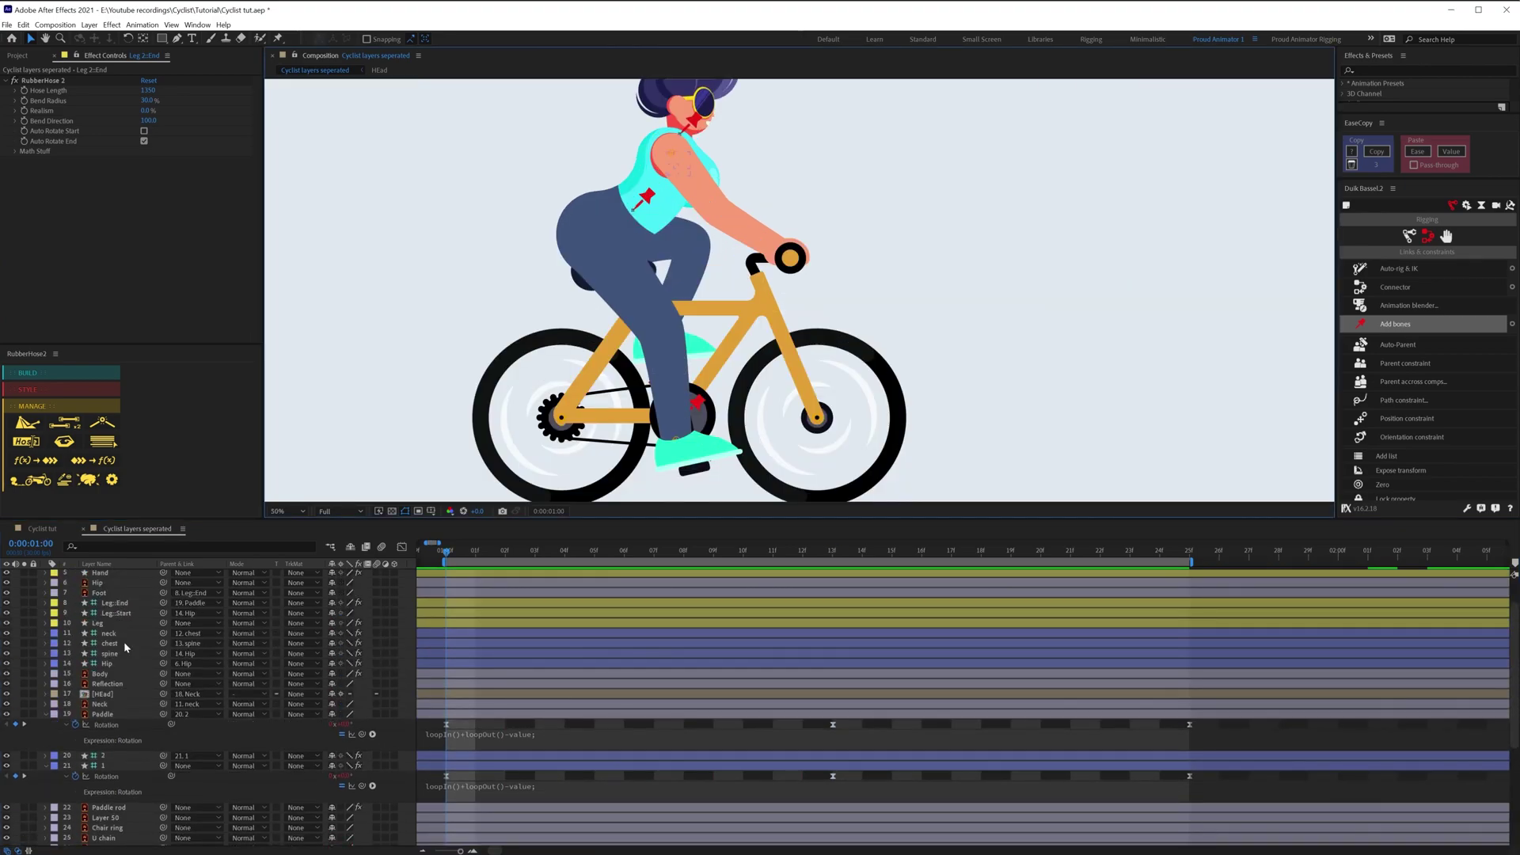
click(110, 664)
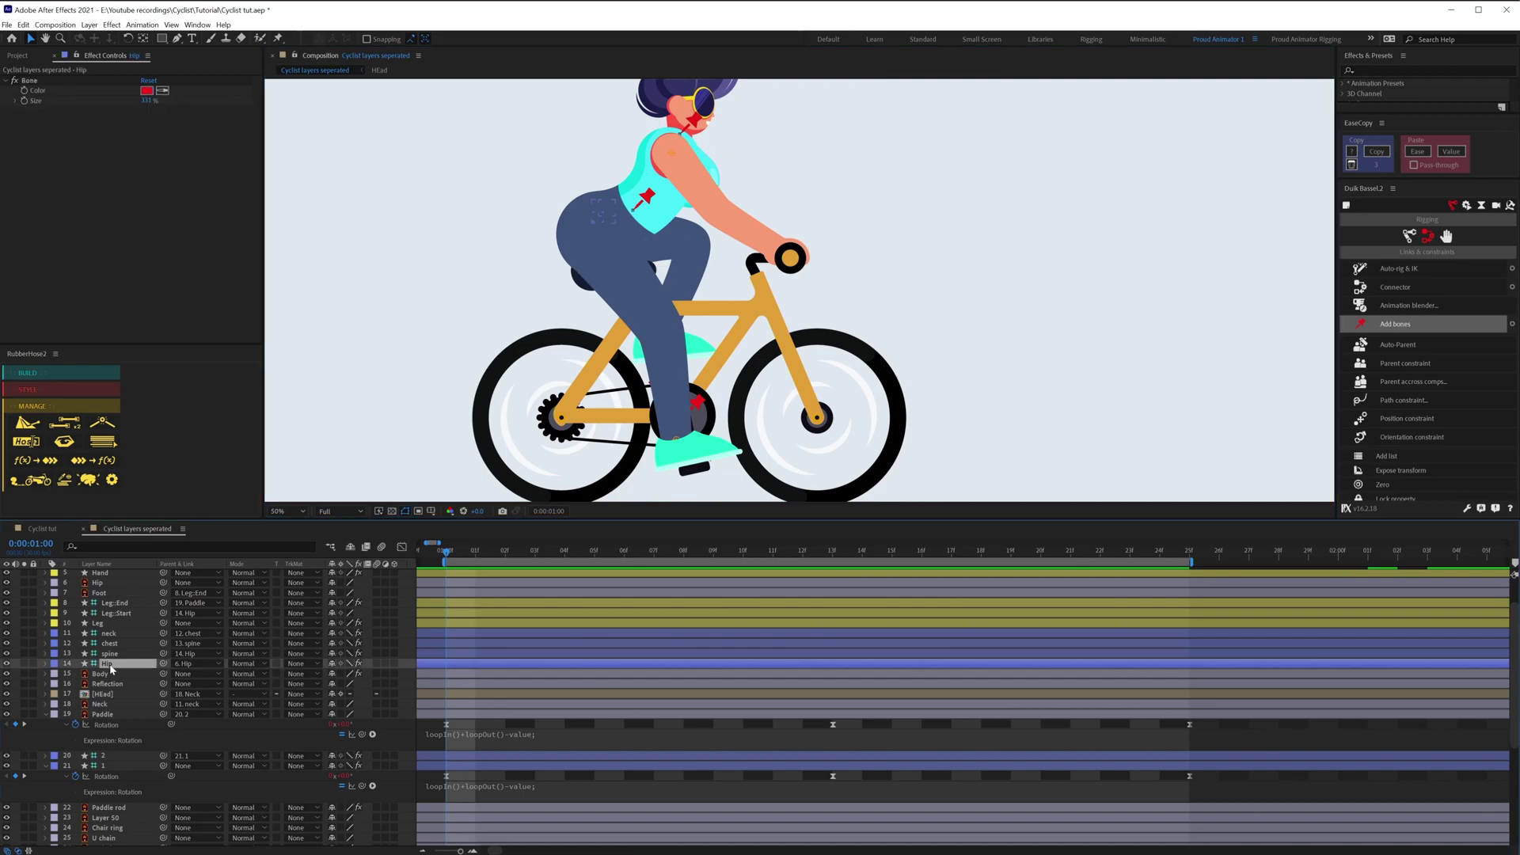
click(117, 653)
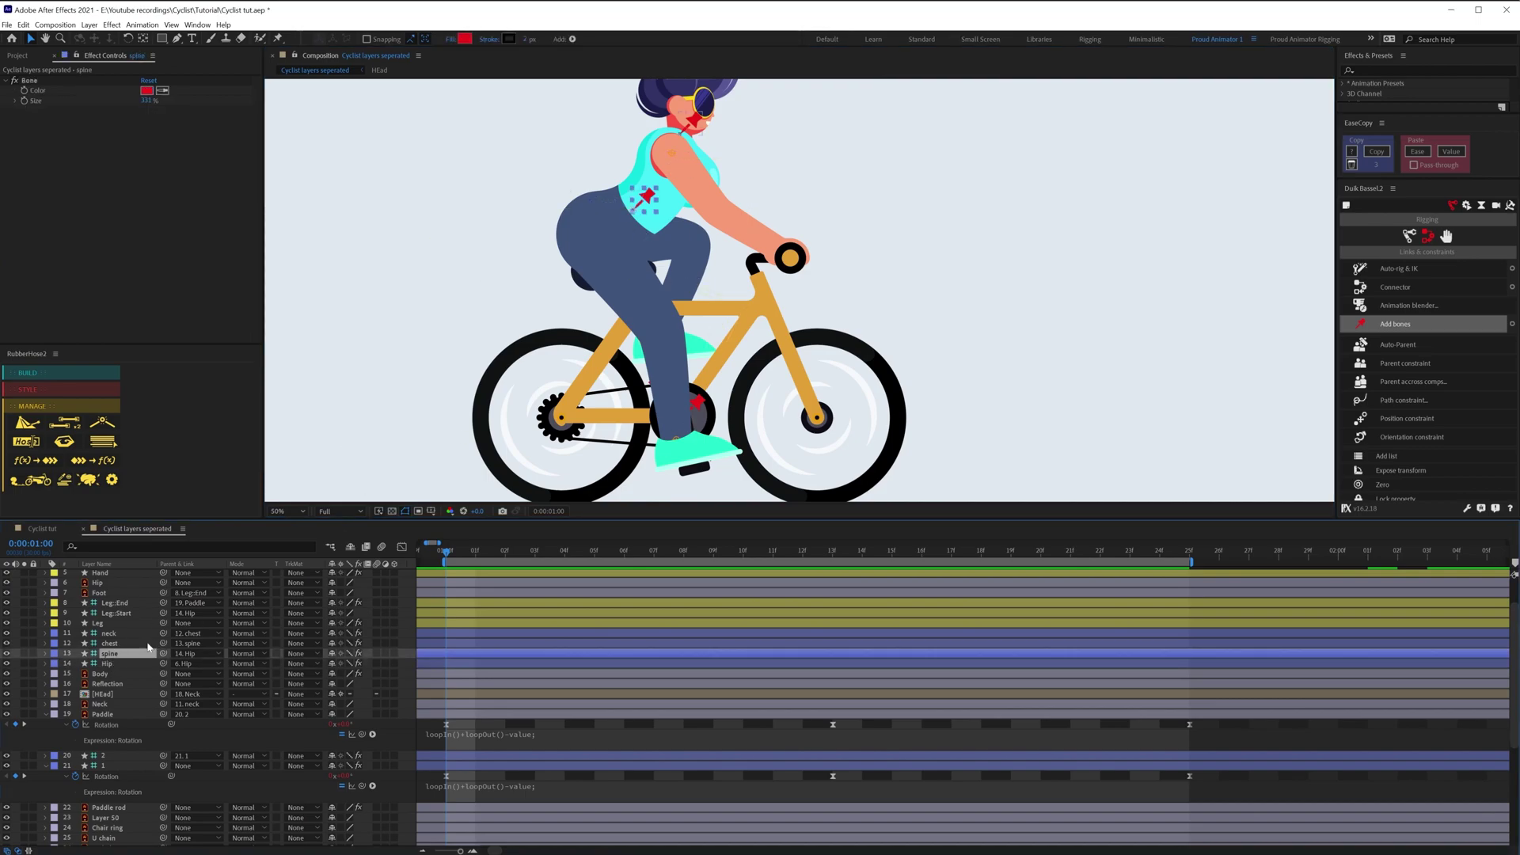
click(118, 665)
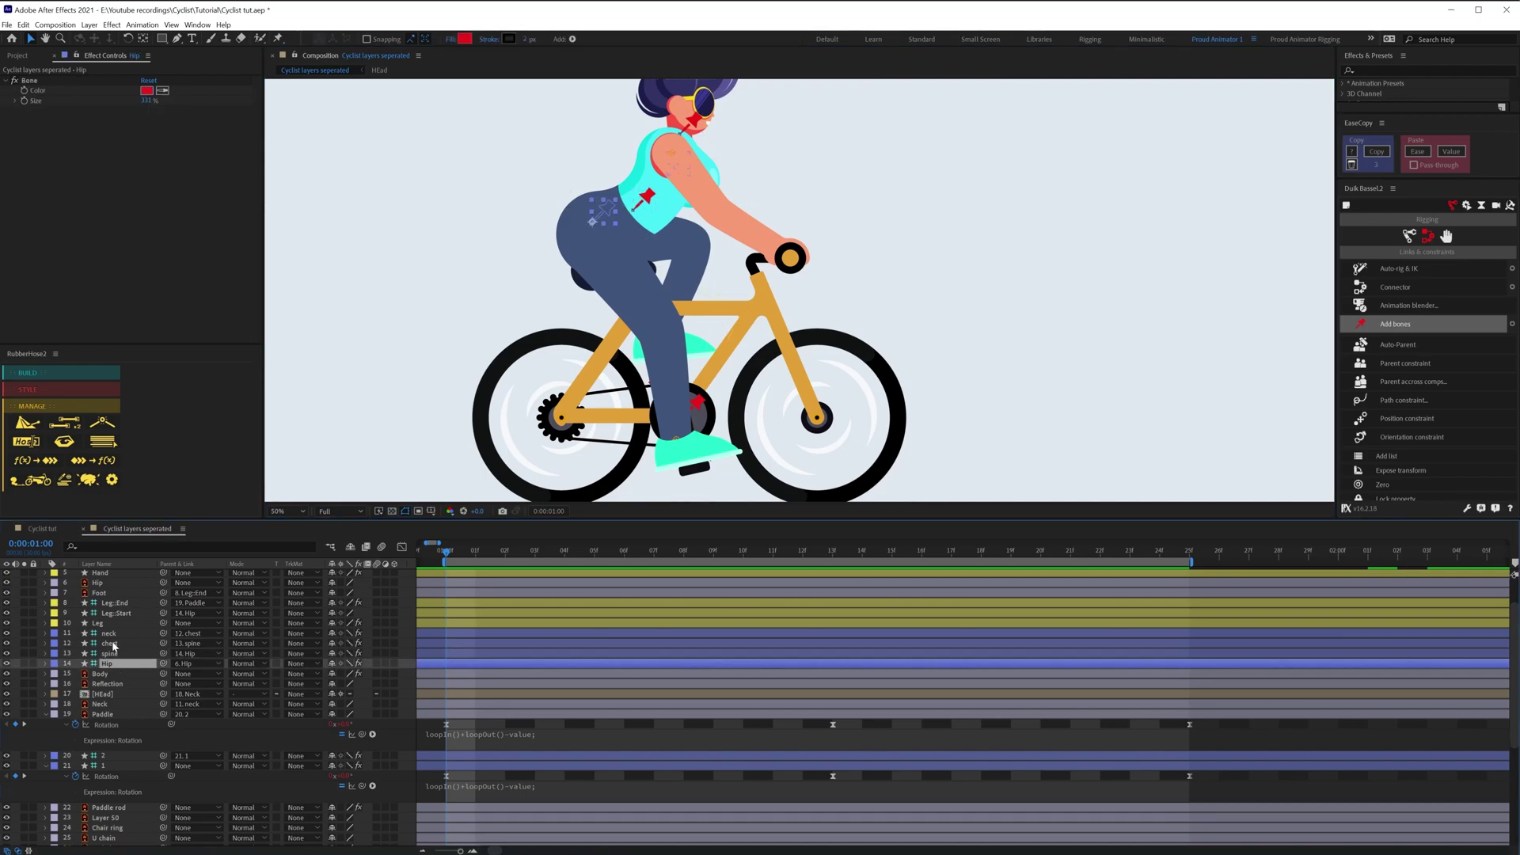
shift+click(118, 635)
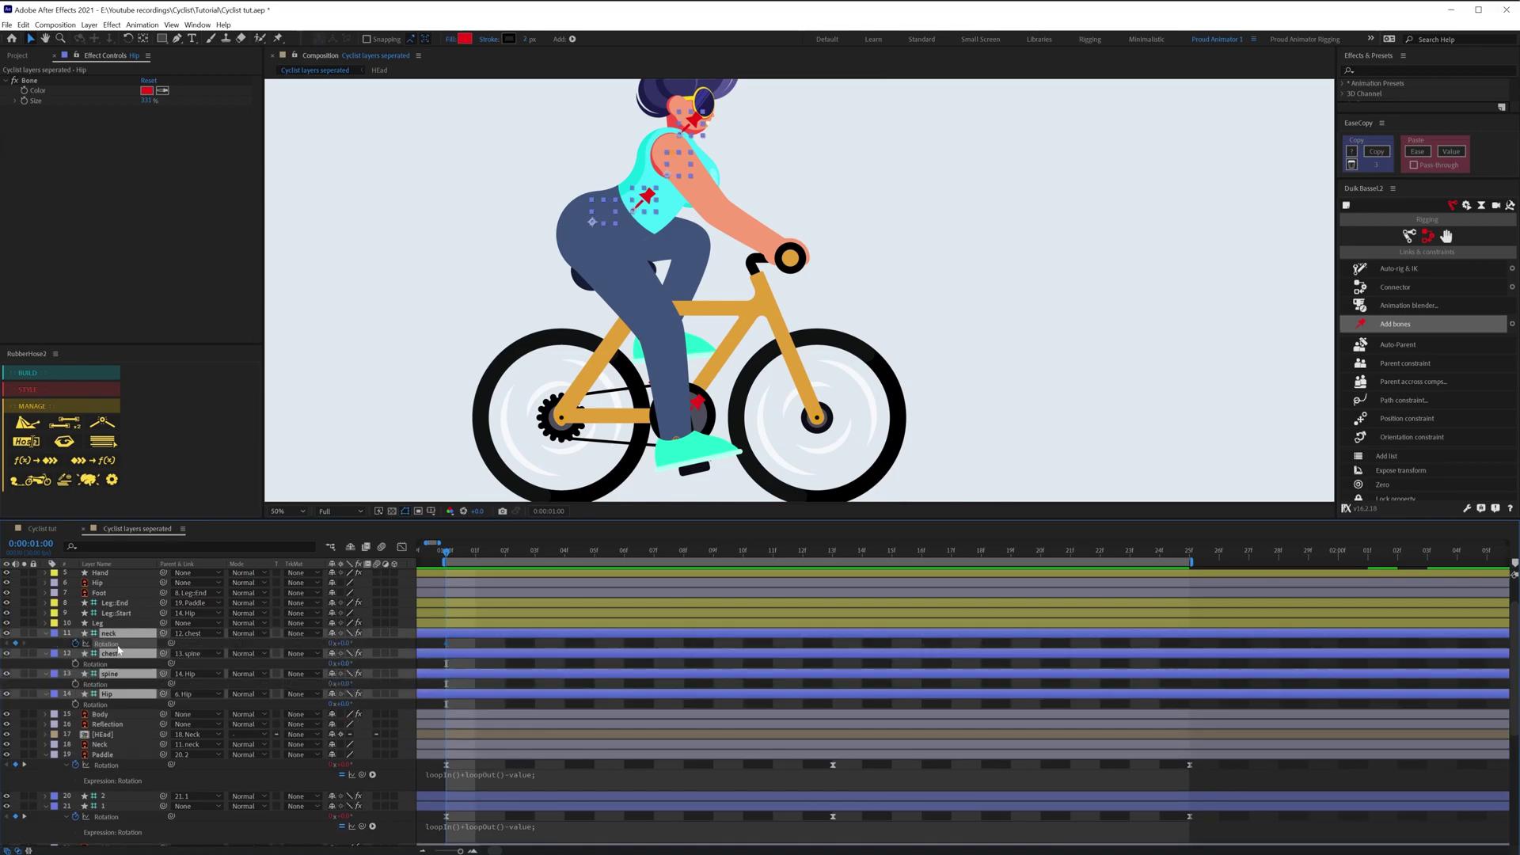
key(r)
click(630, 554)
drag(783, 569, 816, 572)
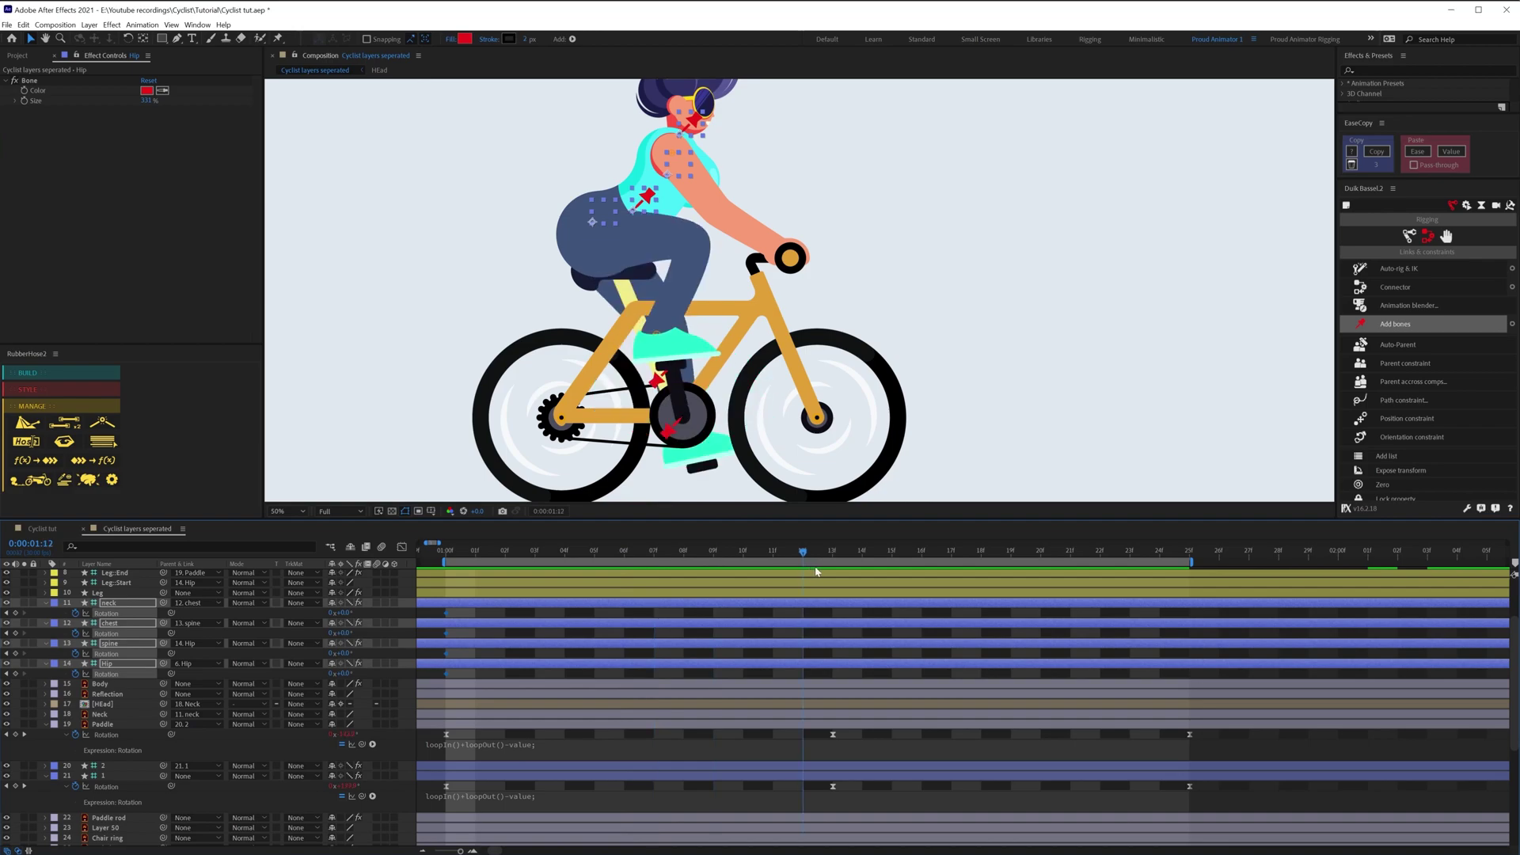
- At 0:00:01:06, rotate the Hip, spine, chest and neck bones together to 3°
click(614, 561)
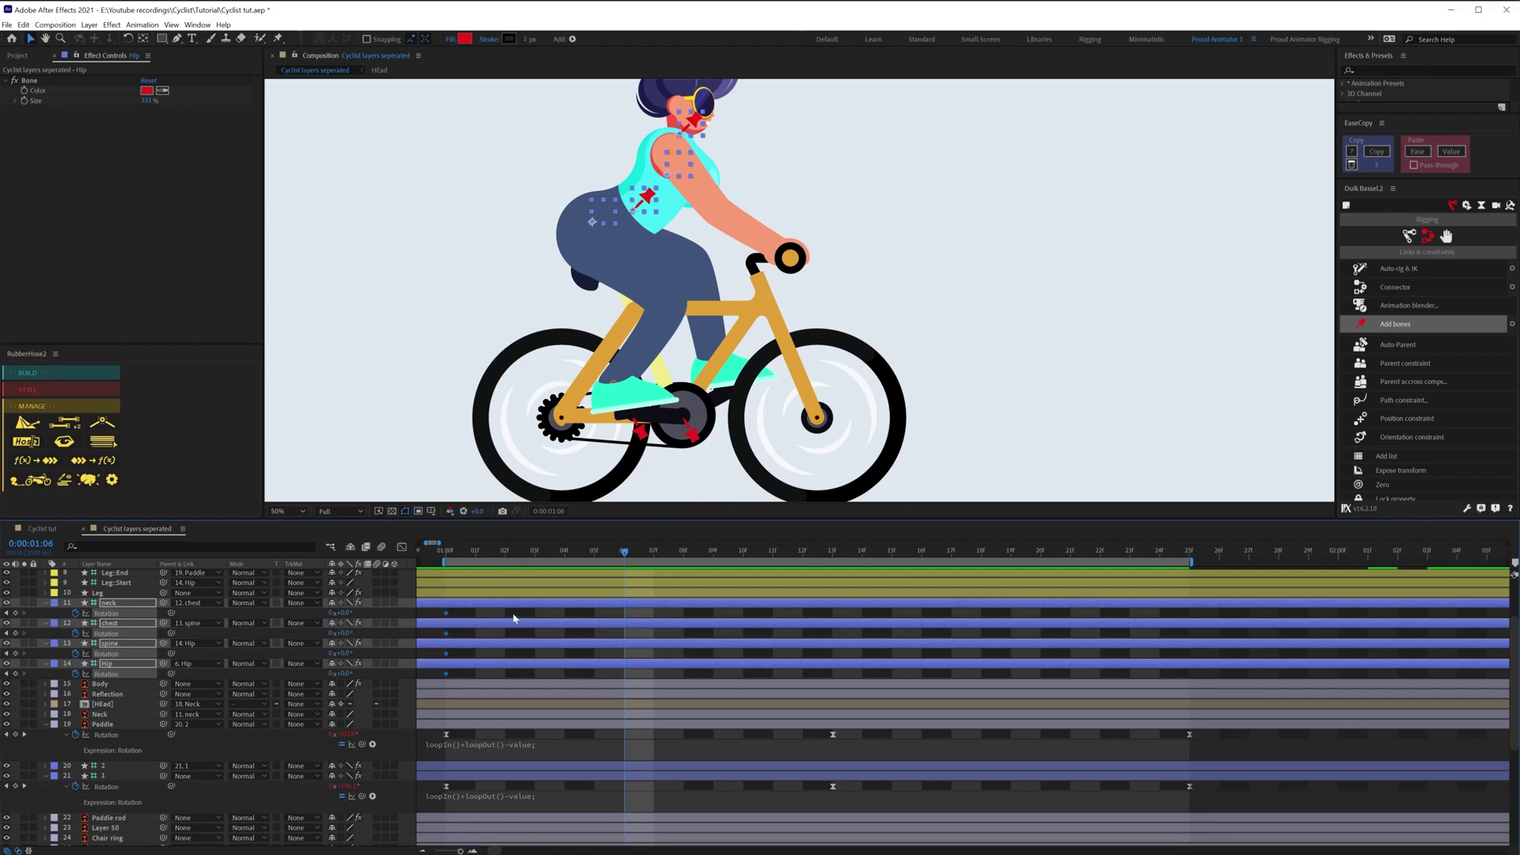
click(347, 674)
key(Up)
key(Up)
key(Up)
key(Return)
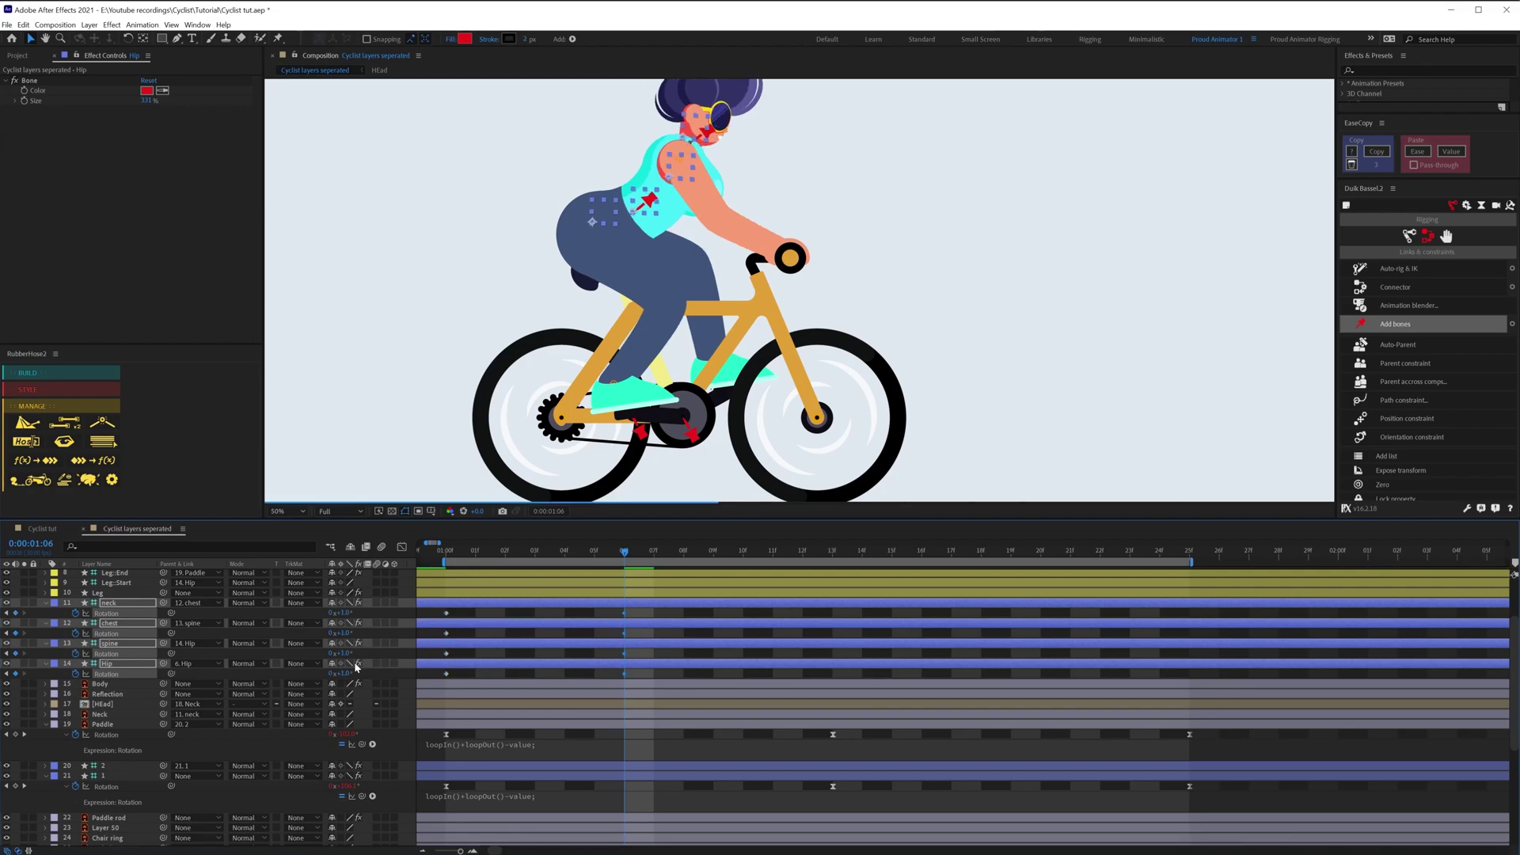
- Set the four body bones' rotation to 0° at 0:00:01:13 and apply Easy Ease to all their rotation keyframes
click(828, 551)
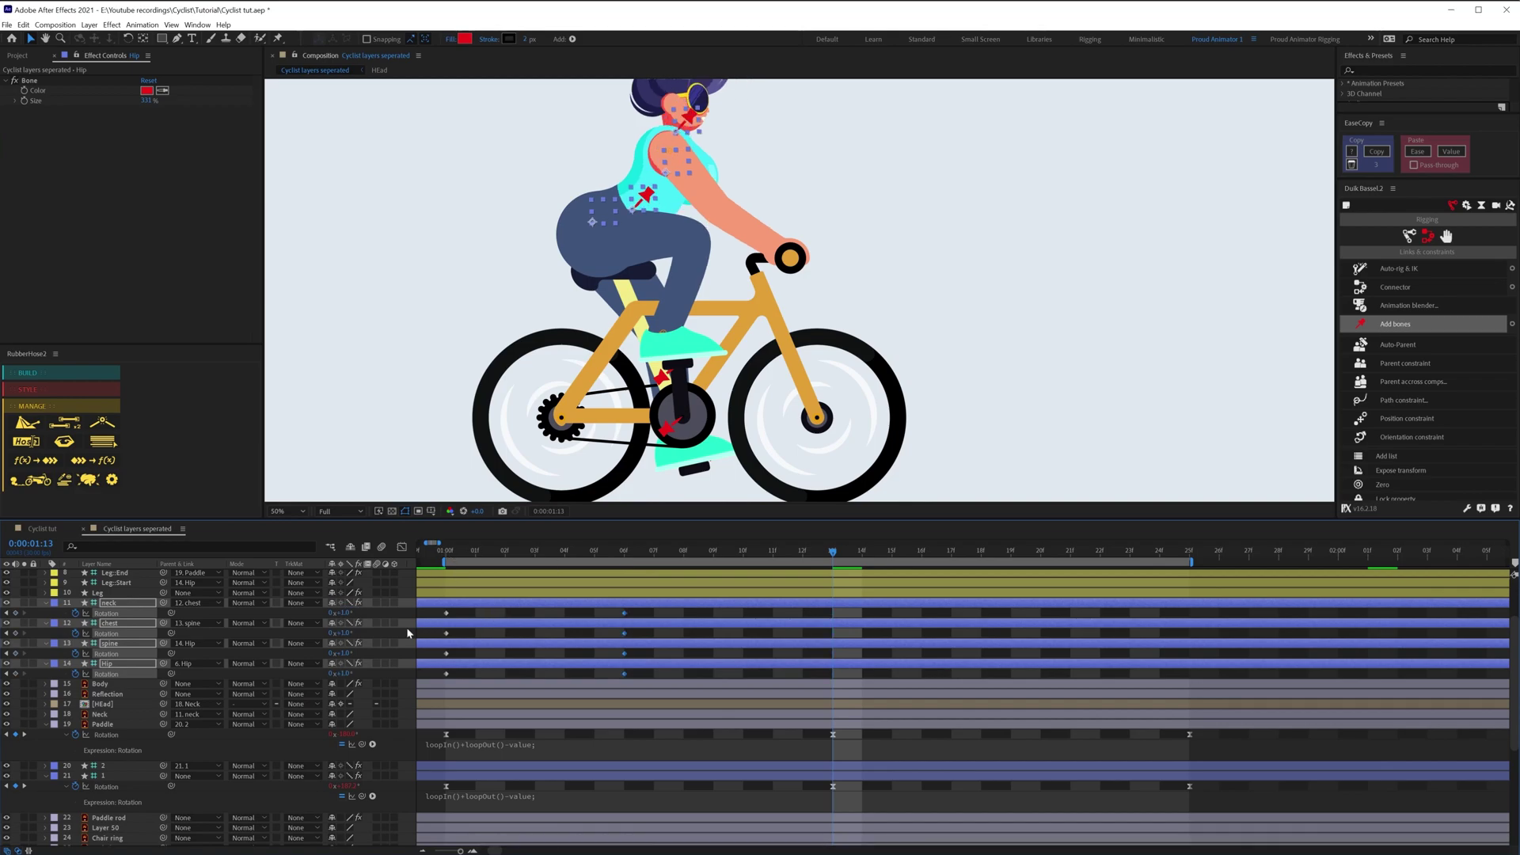
text(0)
key(Return)
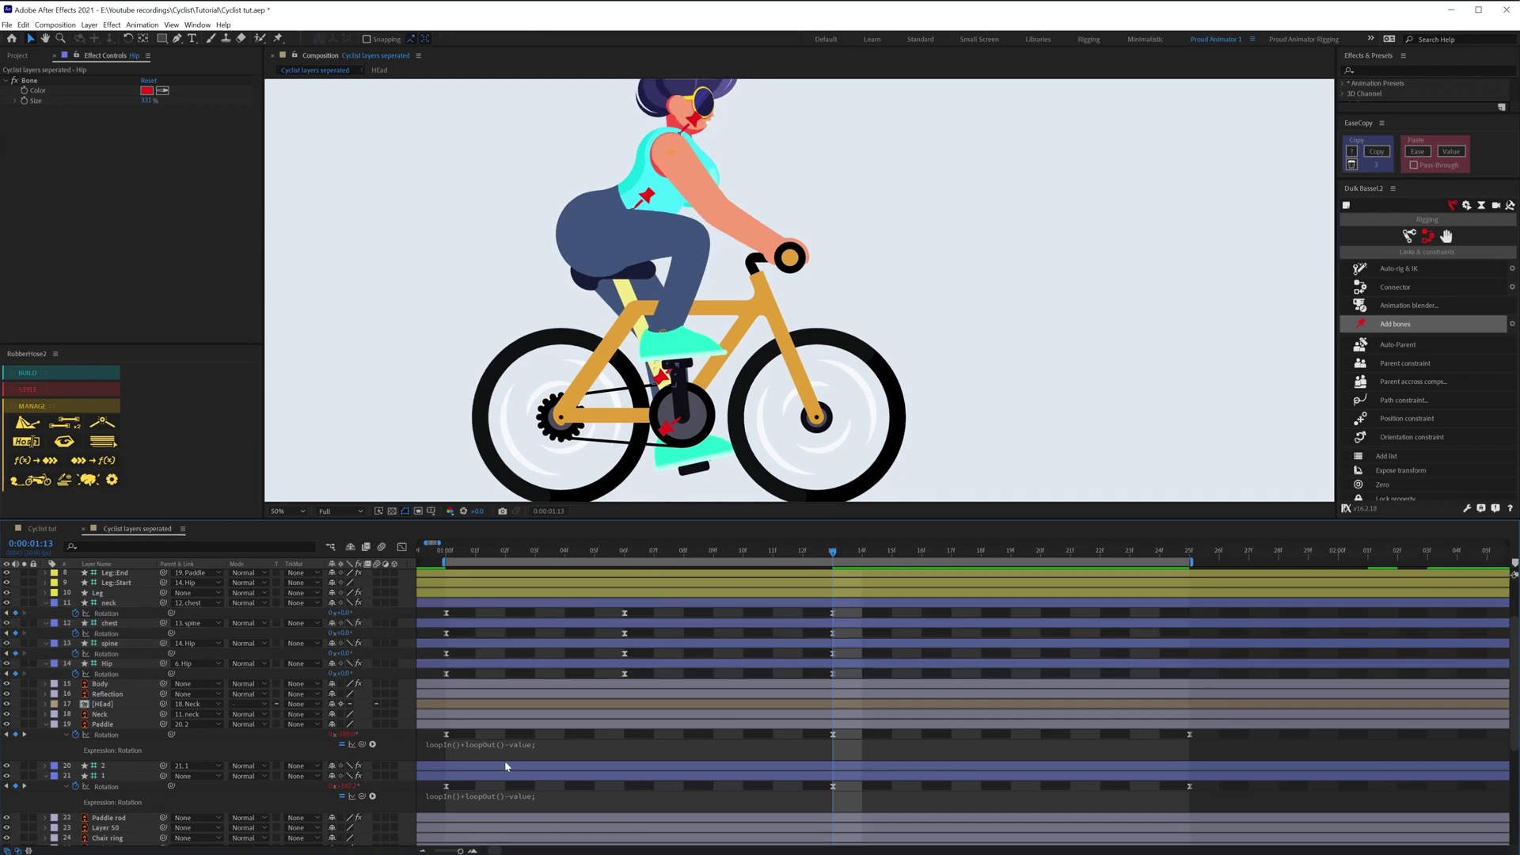
- Copy the Paddle's loop expression onto the Rotation of the neck, chest, spine and Hip bones, and preview the motion
click(500, 749)
key(ctrl+c)
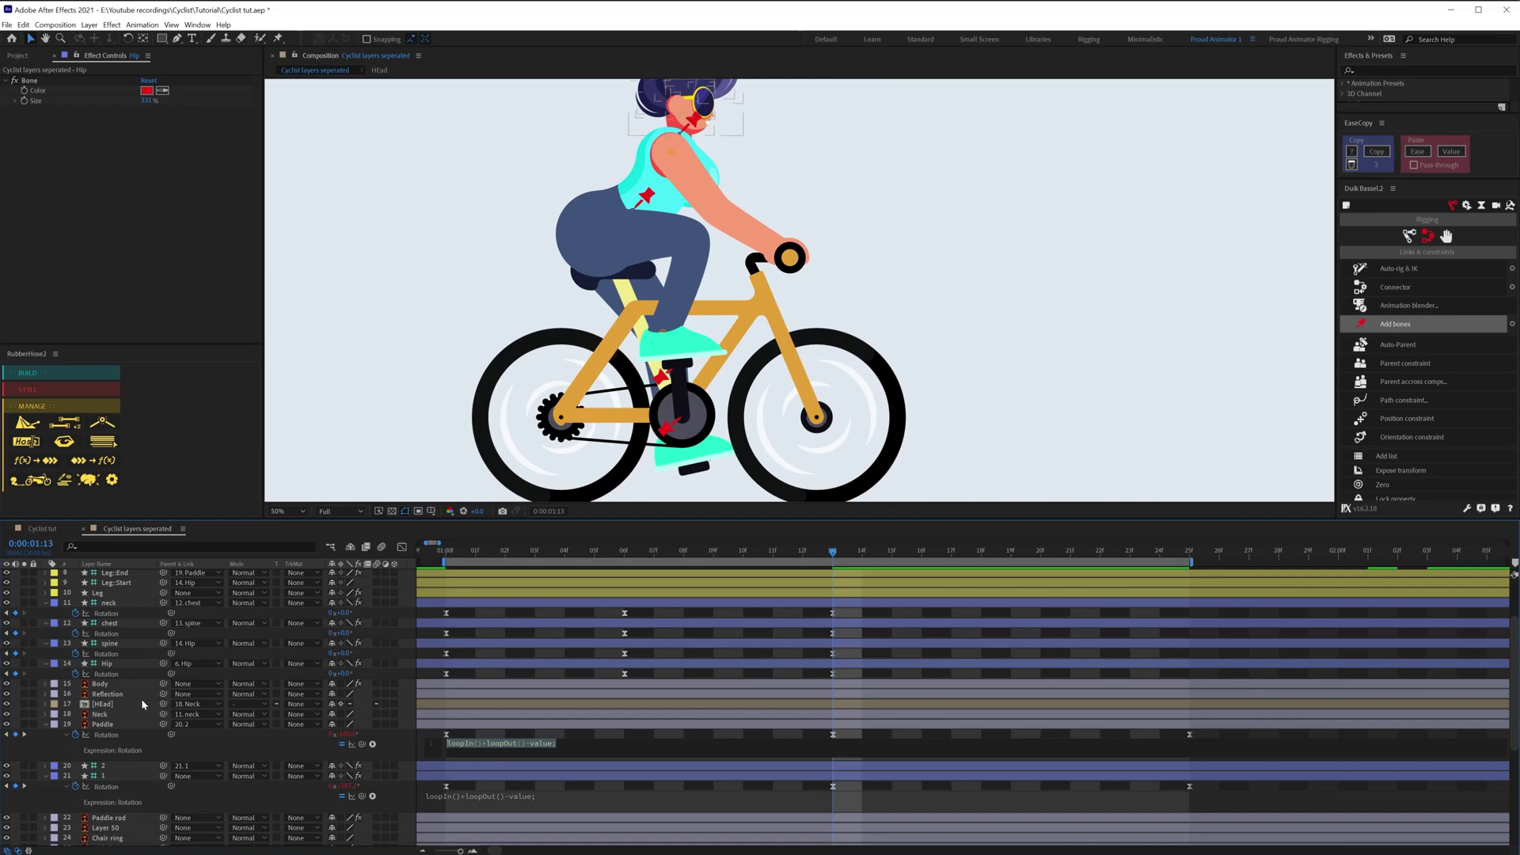
alt+click(75, 614)
key(ctrl+v)
alt+click(76, 656)
key(ctrl+v)
alt+click(76, 697)
key(ctrl+v)
alt+click(76, 738)
key(ctrl+v)
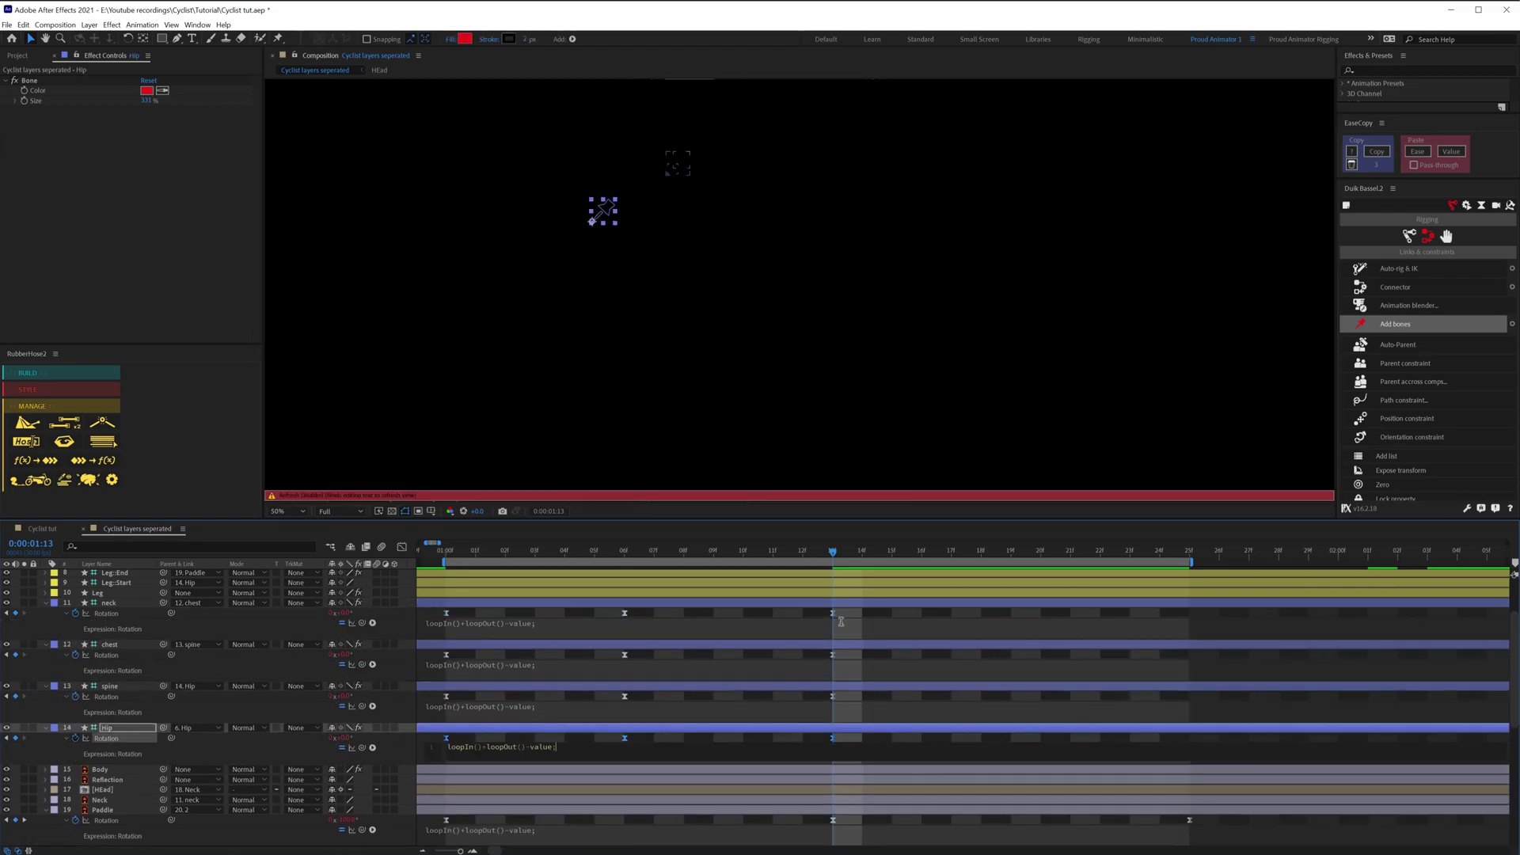
drag(862, 610, 434, 745)
key(space)
key(comma)
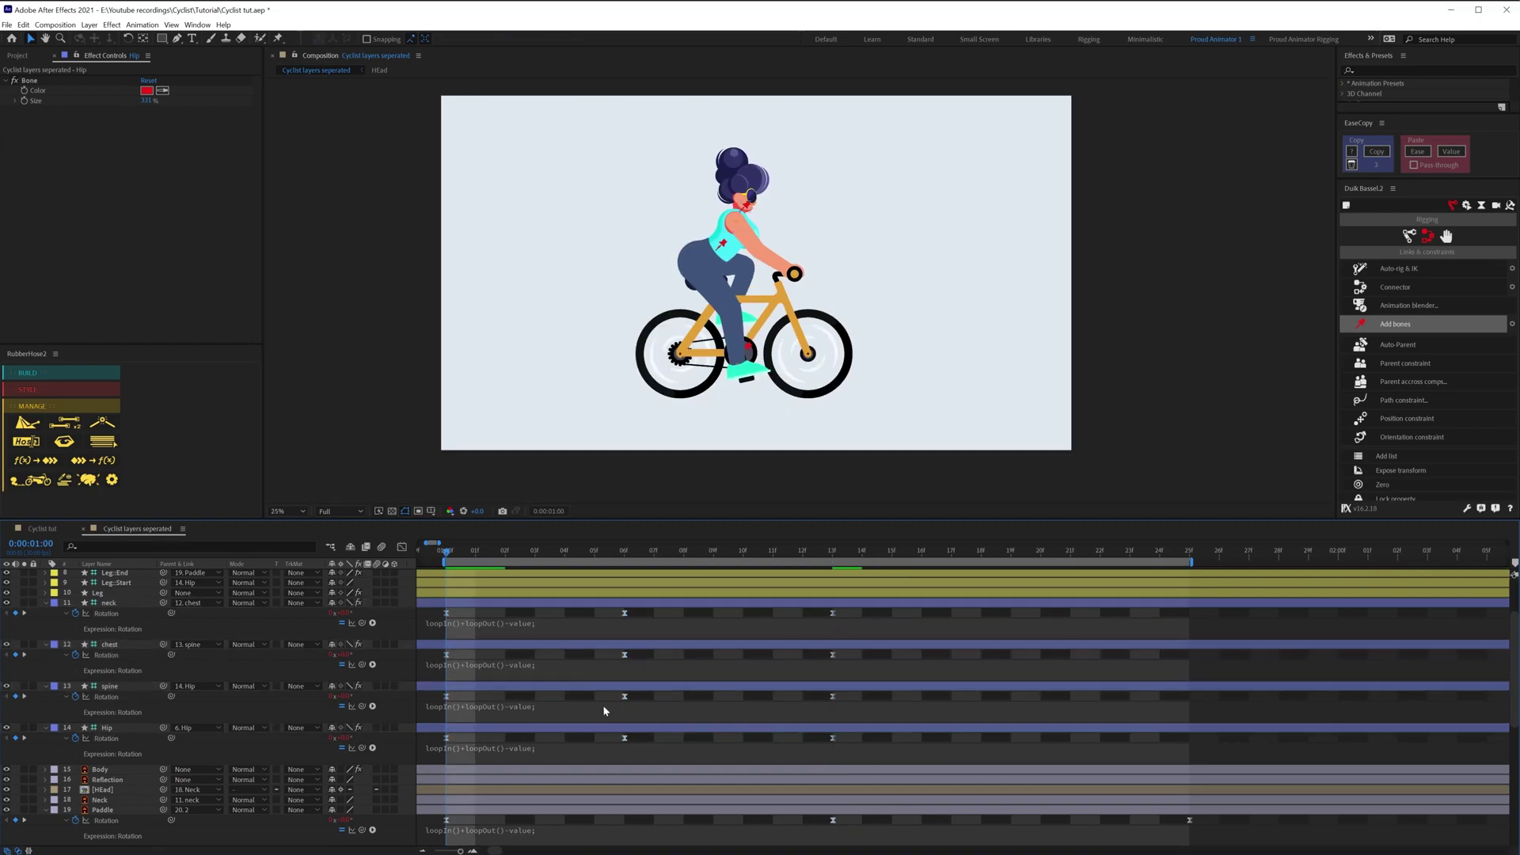
- Stagger the body bones' rotation keyframes by one frame each, starting Hip at 0:00:01:01, spine at 1:02, chest at 1:03 and neck at 1:04
drag(859, 609, 476, 740)
click(837, 746)
drag(883, 715, 464, 608)
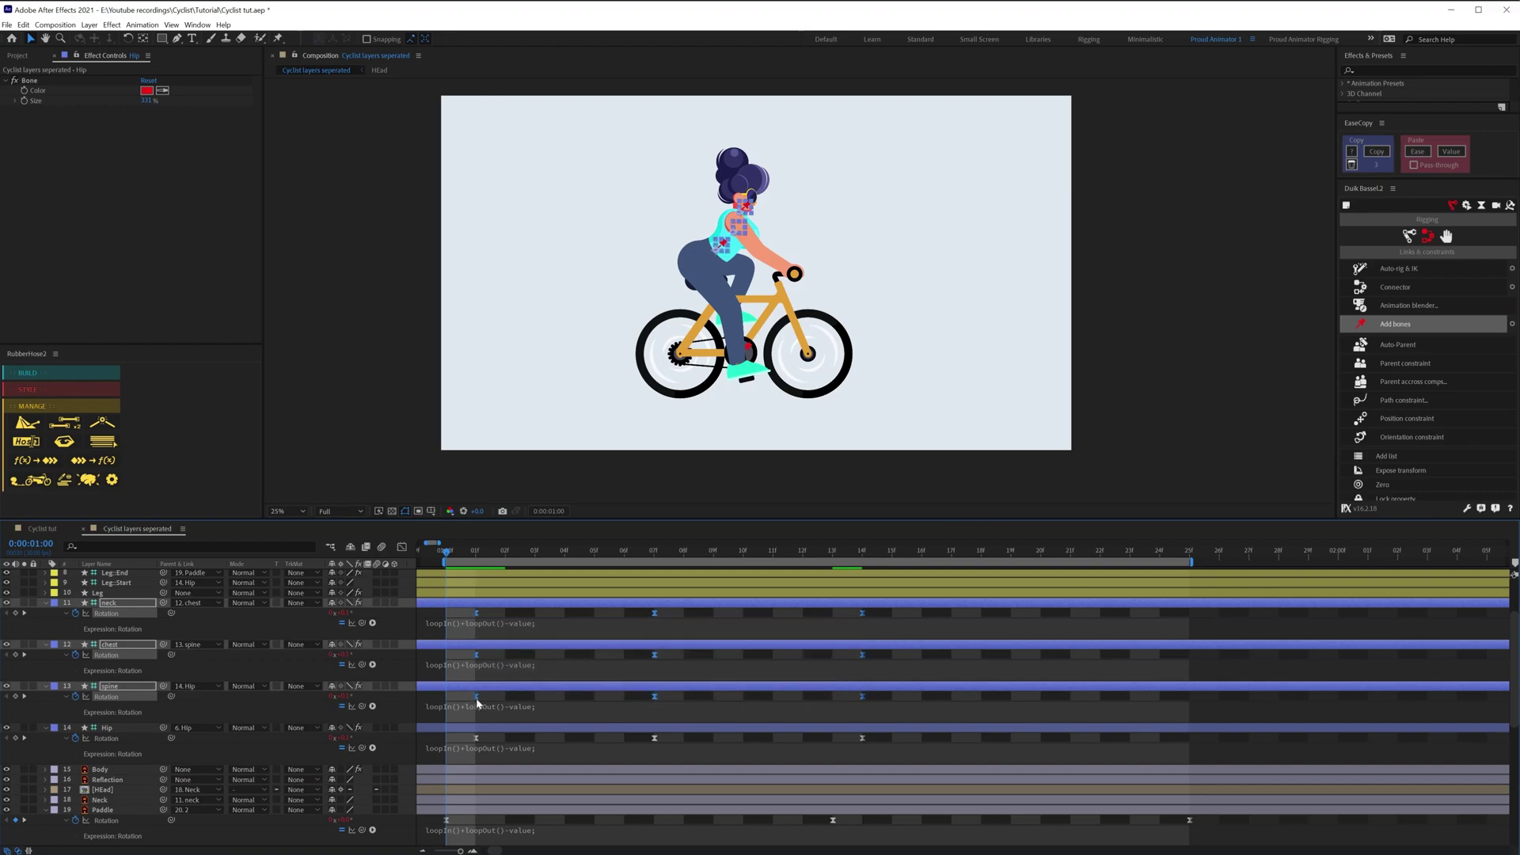
drag(476, 698, 506, 700)
drag(918, 671, 479, 608)
drag(506, 655, 535, 655)
drag(942, 631, 565, 615)
- Extend the end of the work area to cover several pedalling cycles and play the staggered body motion
key(minus)
key(minus)
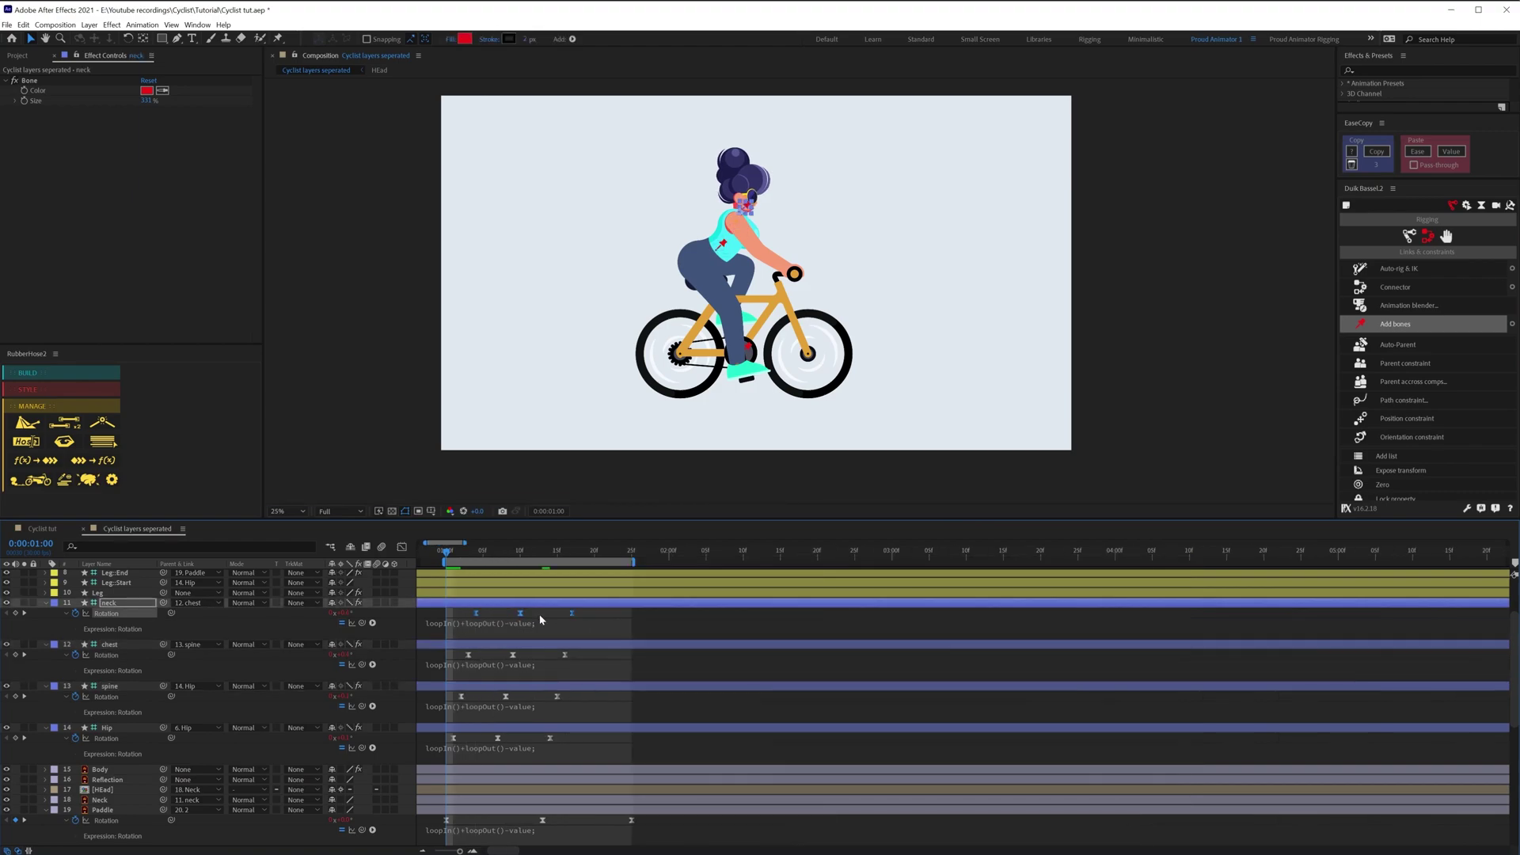
key(minus)
drag(540, 562, 1302, 562)
click(712, 638)
key(space)
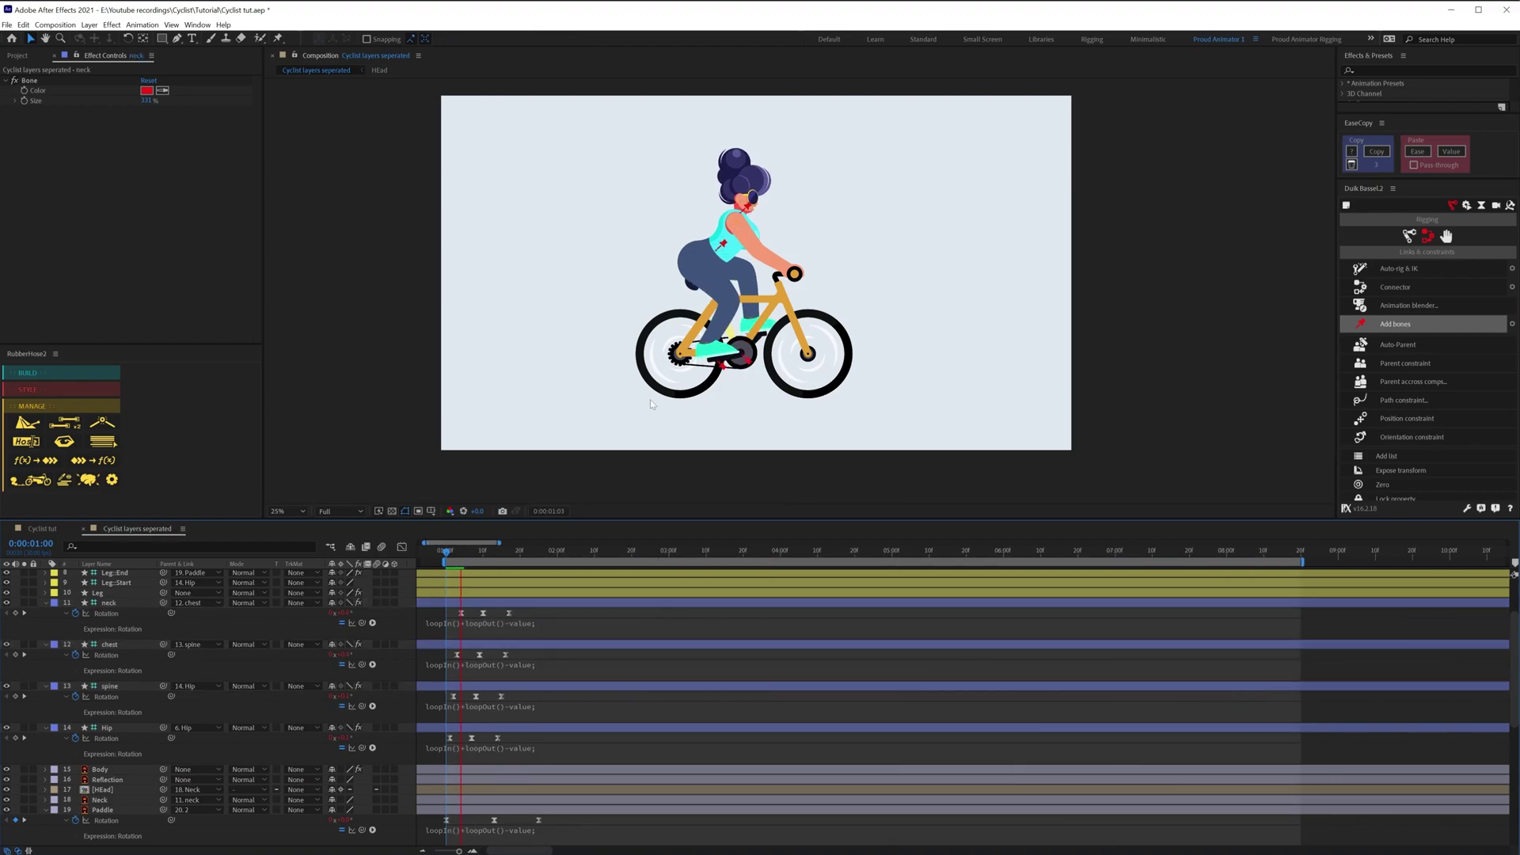
- Add a Position keyframe to the Hip artwork layer at 0:00:01:01
click(451, 553)
key(equal)
key(equal)
key(equal)
drag(573, 647, 669, 667)
scroll(112, 623, up, 1)
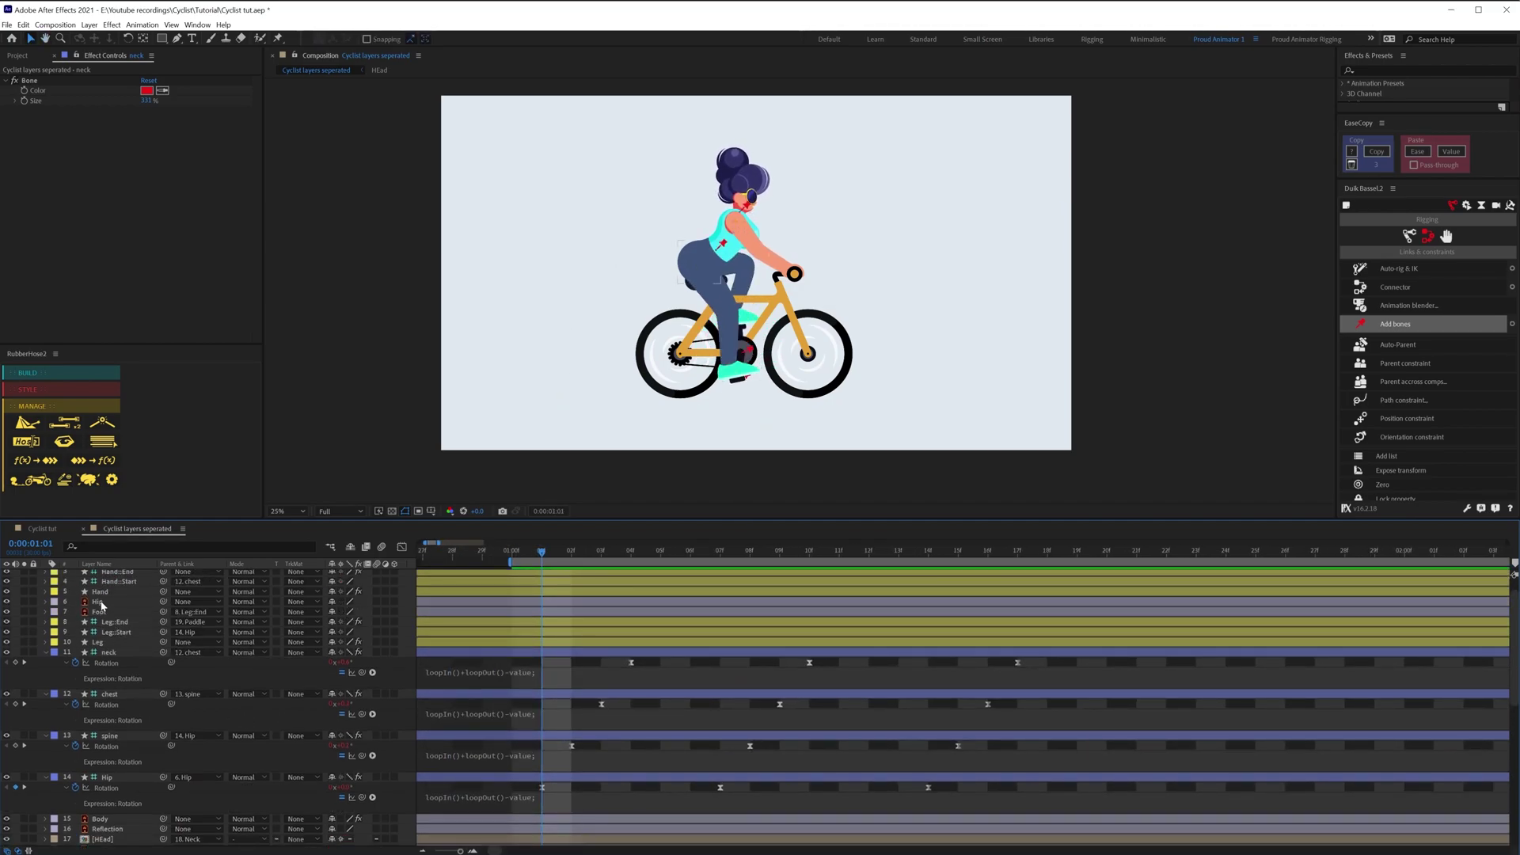
click(99, 603)
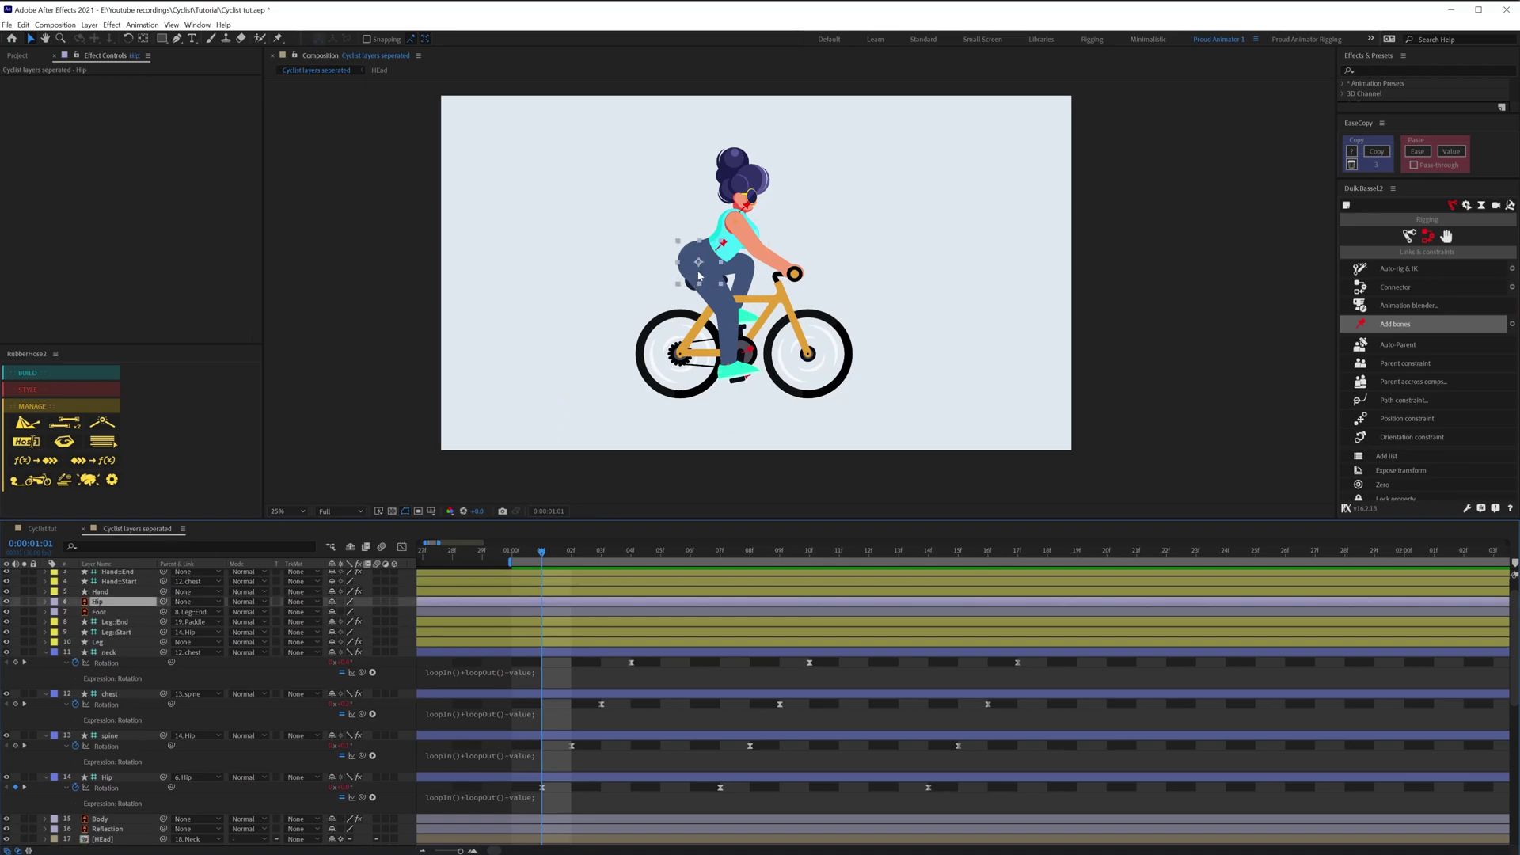
key(p)
click(76, 612)
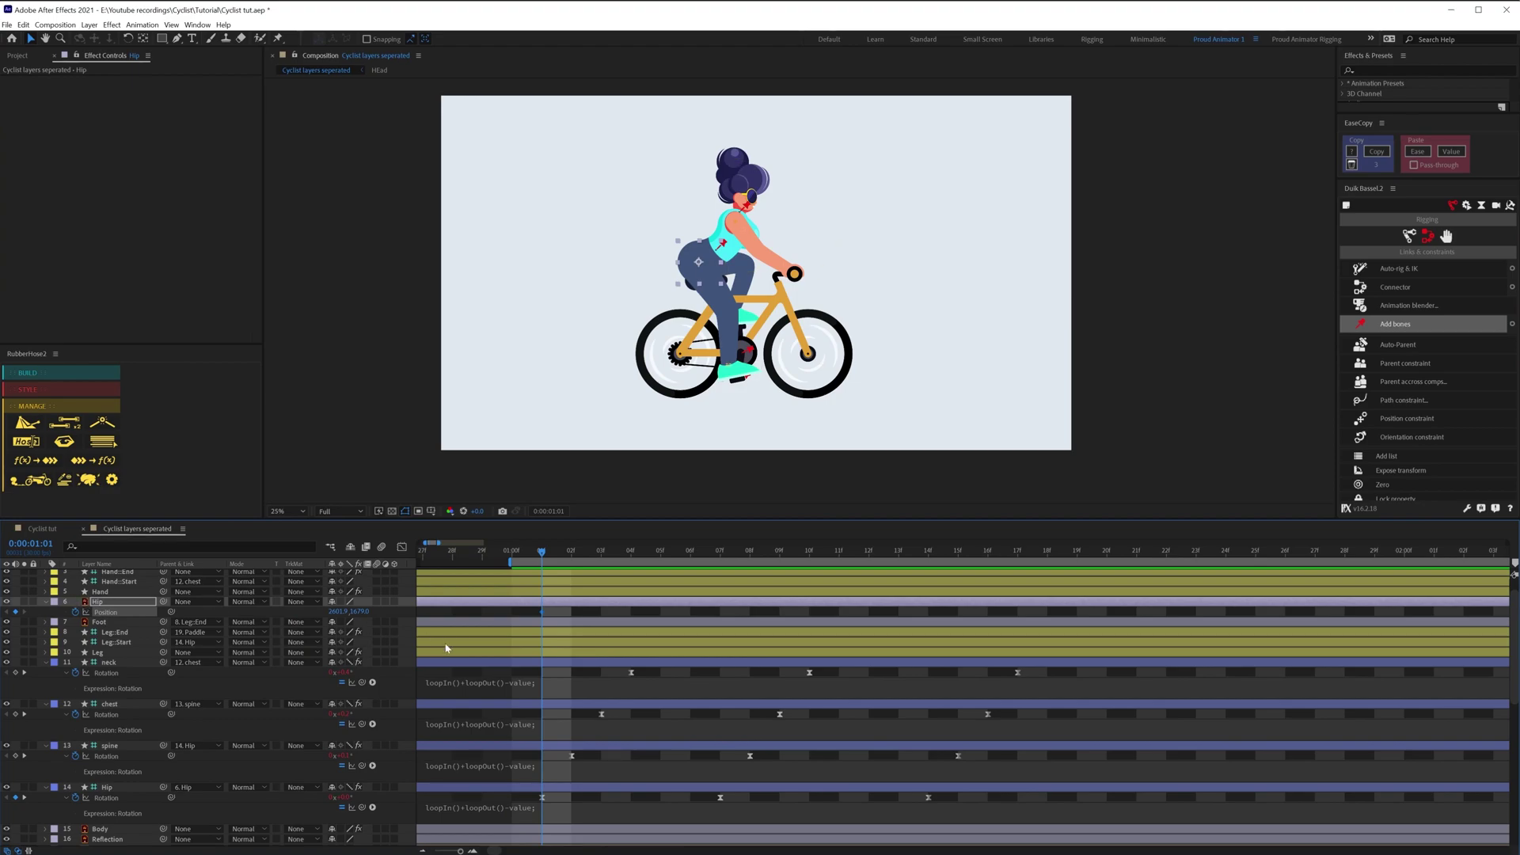
- Key the Hip layer's Position at 0:00:01:07 and raise the hip slightly at 0:00:01:01
click(730, 550)
click(15, 612)
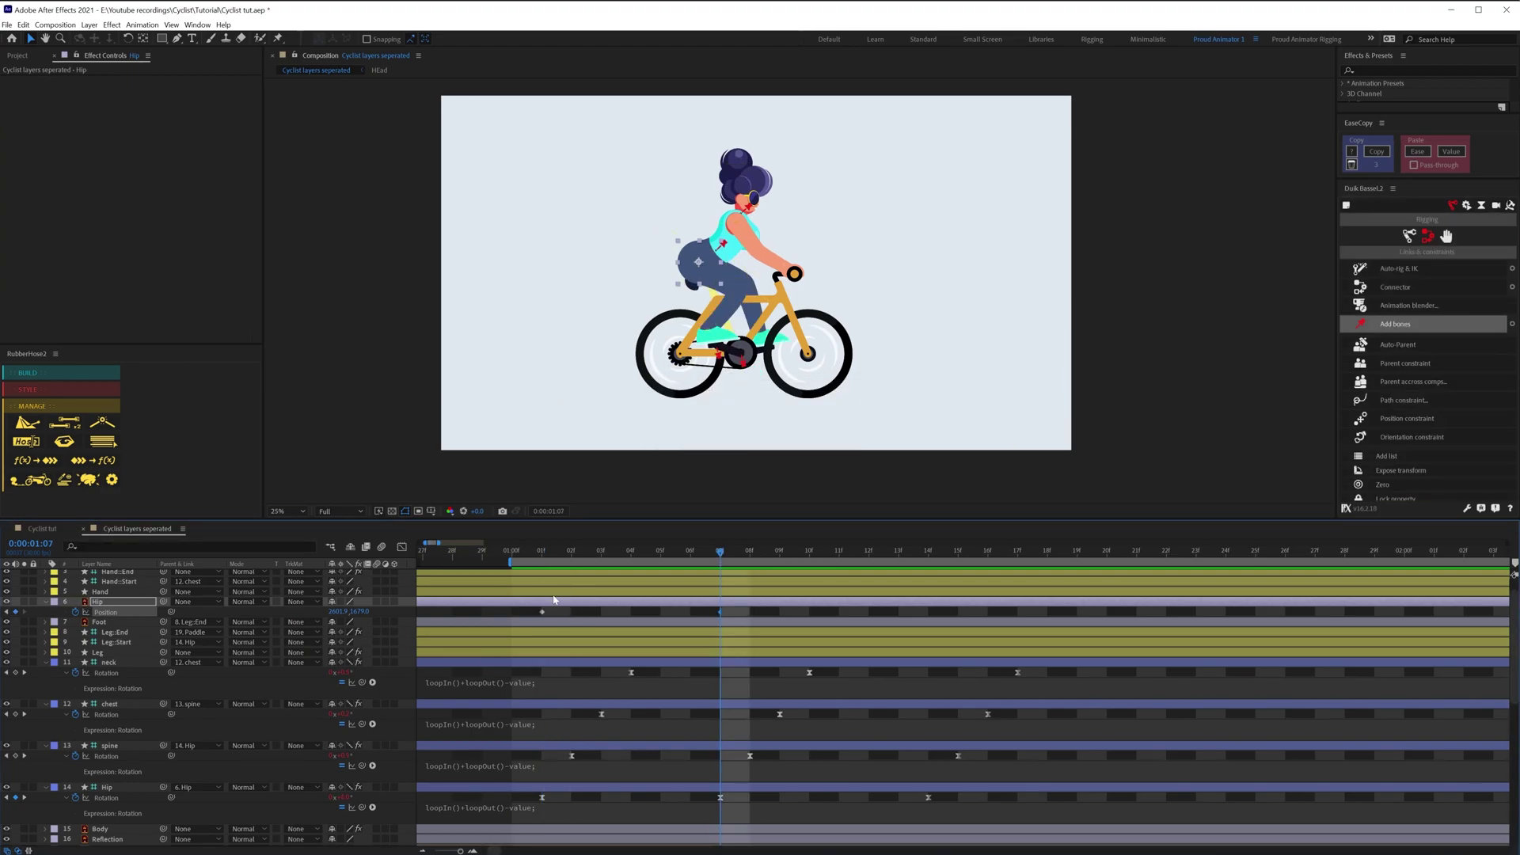
click(539, 555)
click(928, 551)
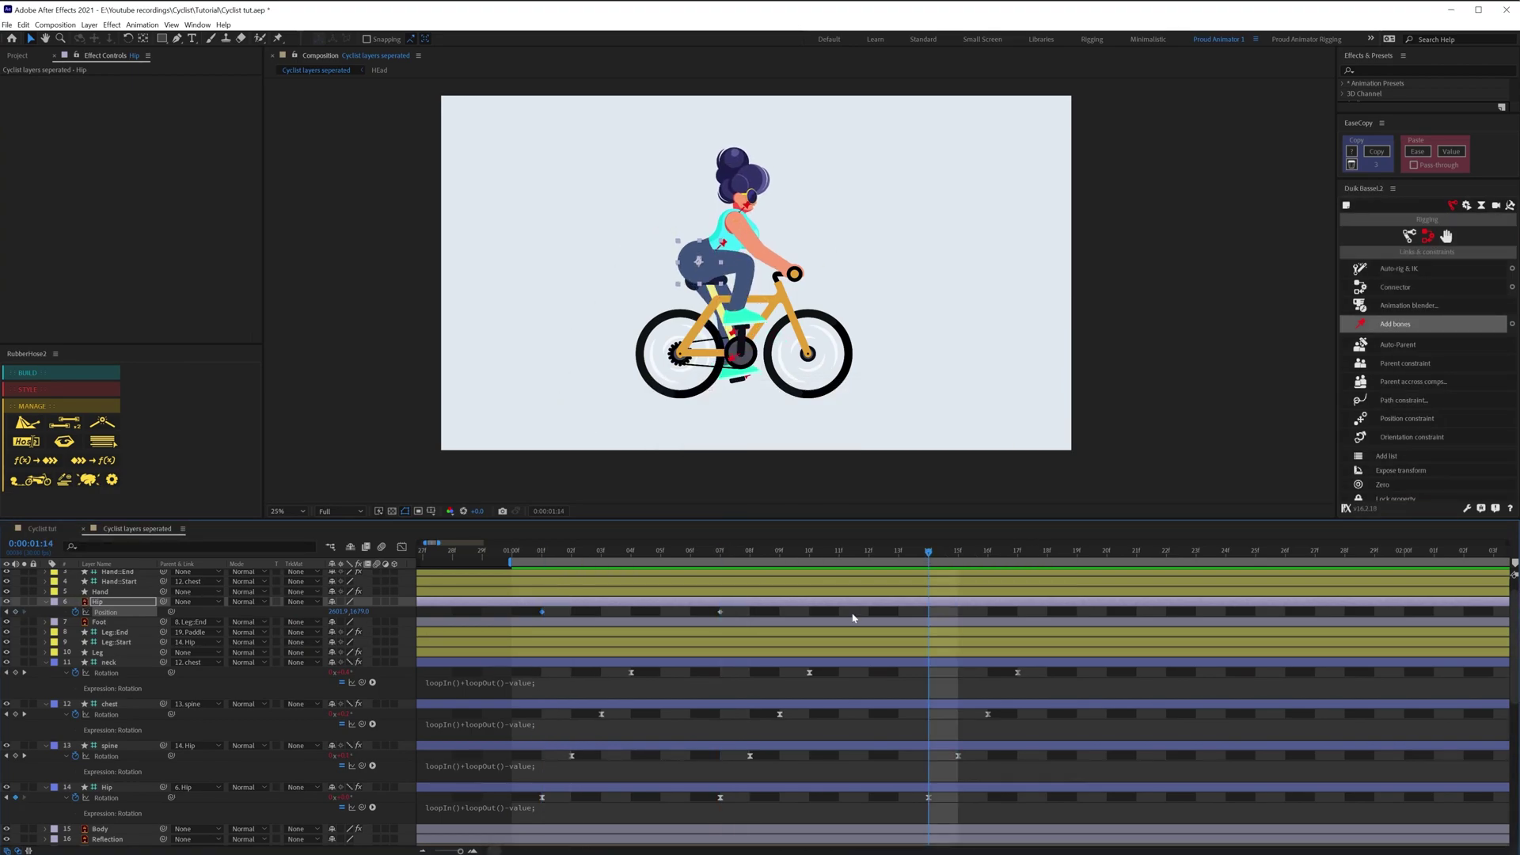
- Repeat the raised Hip position at 0:00:01:14, loop the Position with loopIn()+loopOut()-value; and Easy Ease its keyframes
click(507, 767)
alt+click(75, 612)
text(loopIn()+loopOut()-value;)
drag(947, 609, 518, 617)
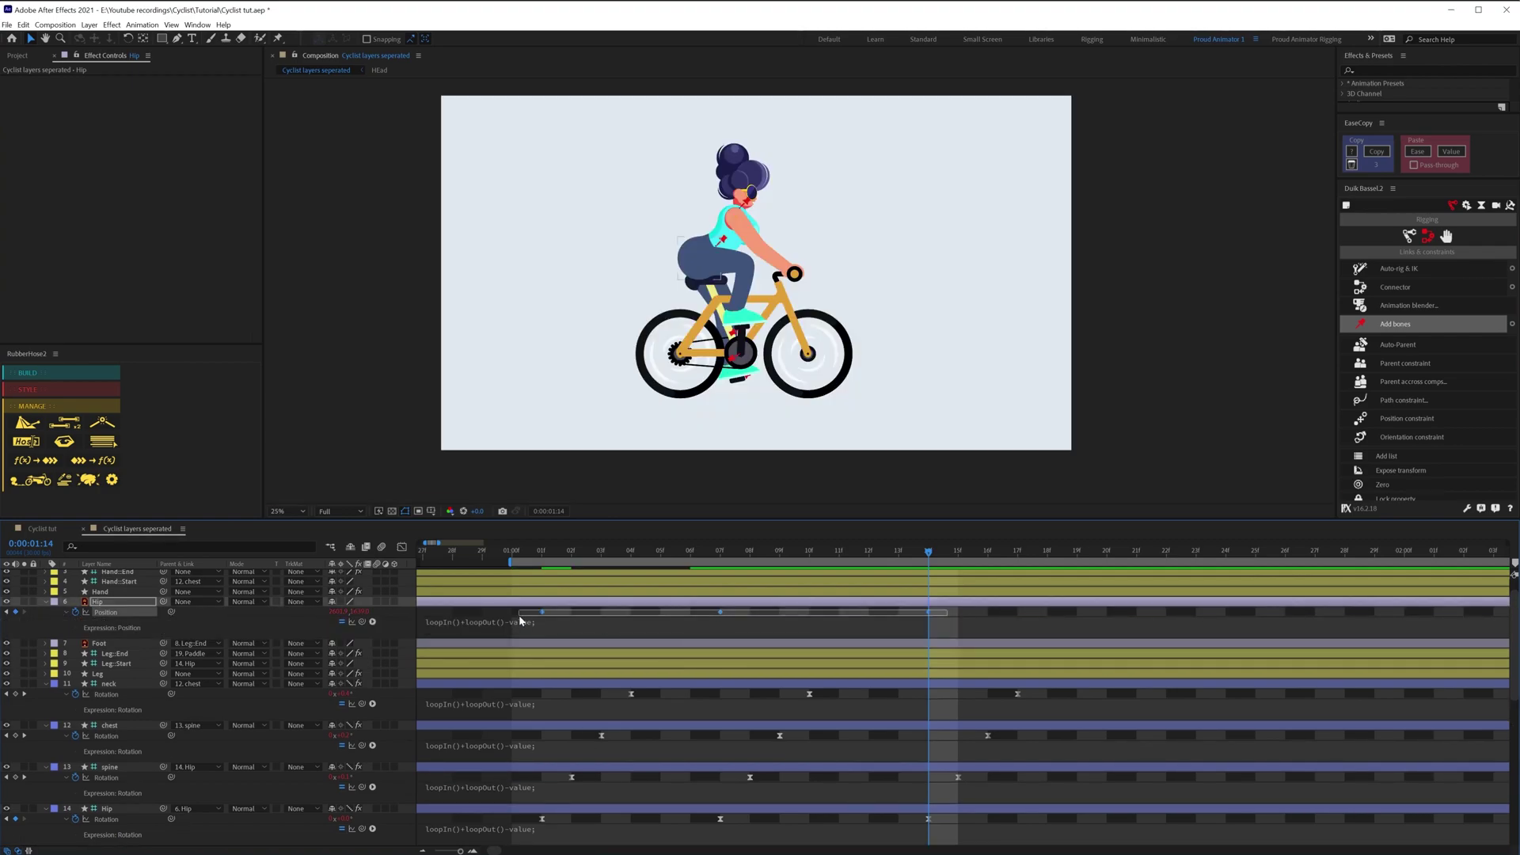
key(F9)
- Shift the rotation keyframes of the neck, chest, spine and Hip bones one frame later and play the animation
drag(1069, 687, 524, 829)
drag(541, 820, 565, 819)
key(space)
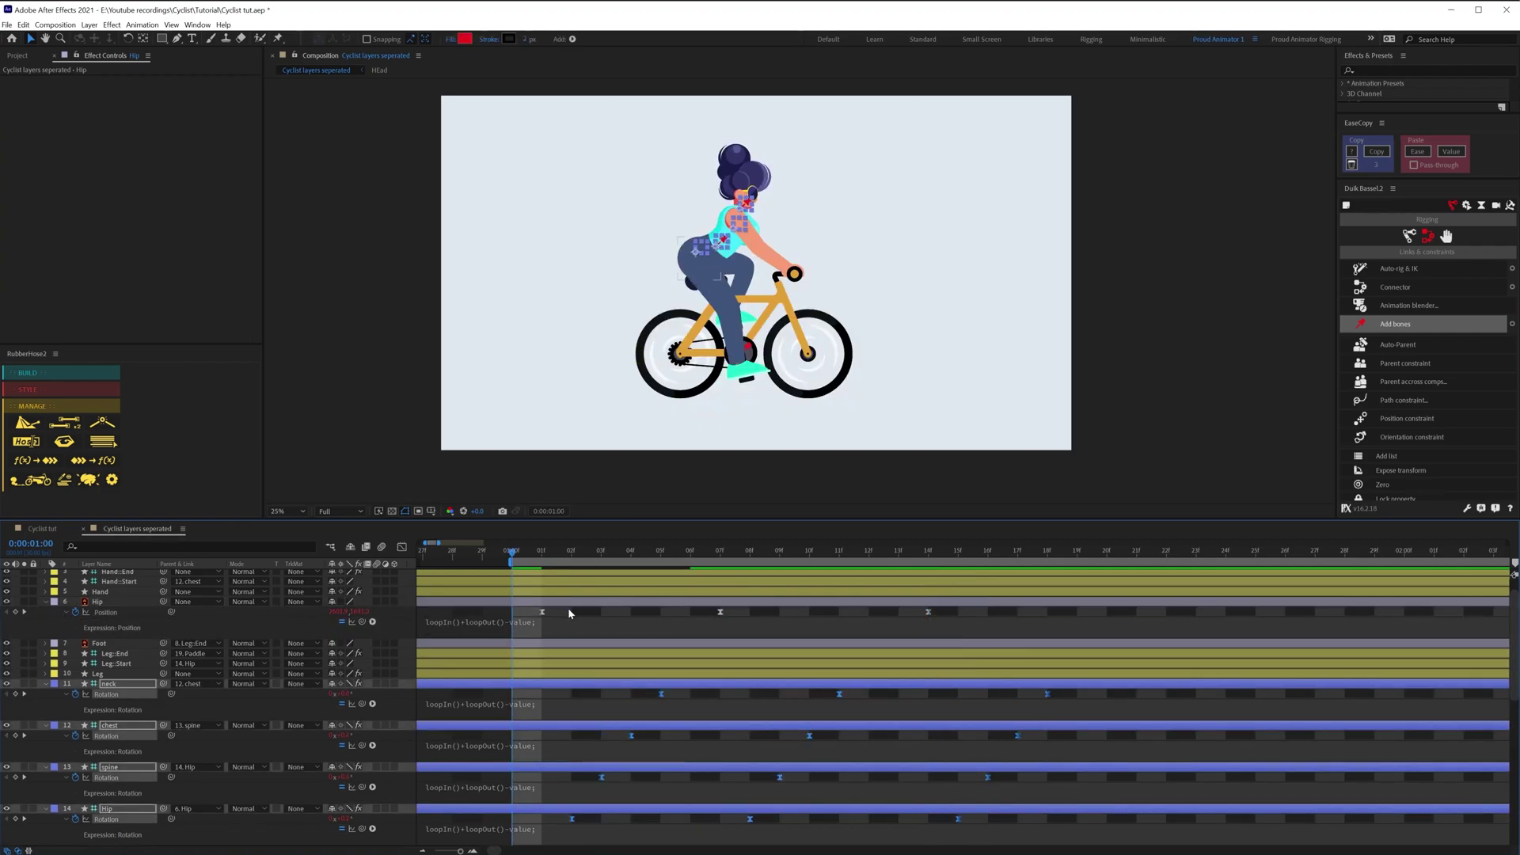
click(569, 613)
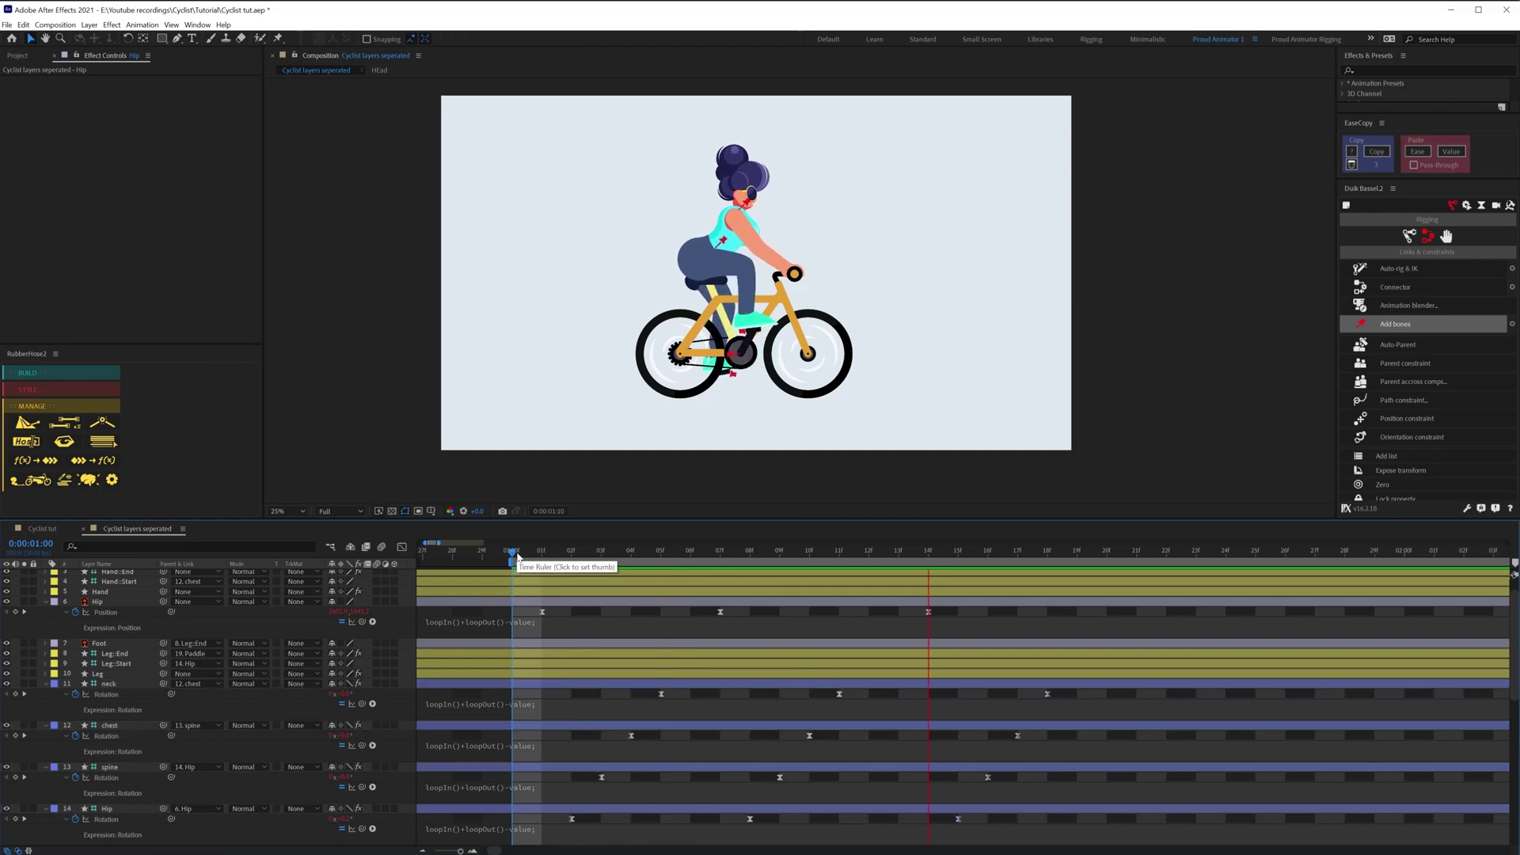